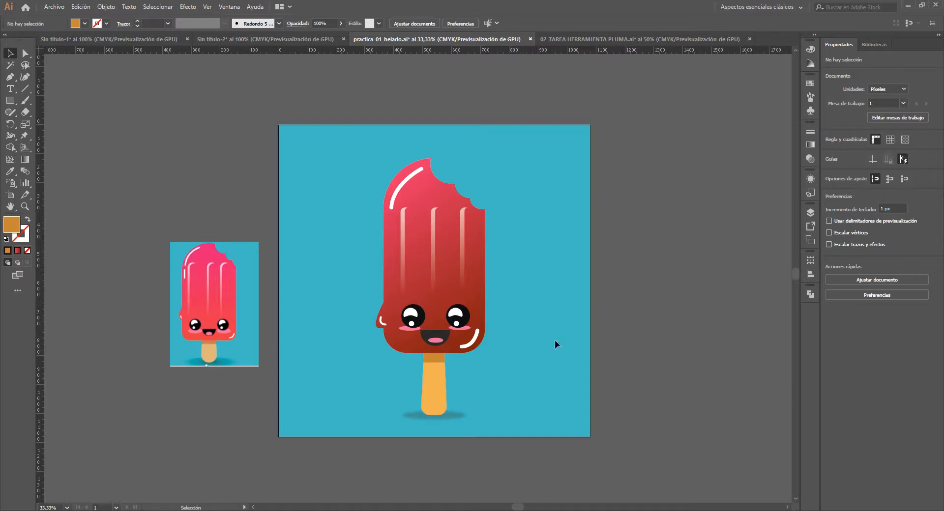
# - Examine the ice-pop illustration and compare it with the reference image beside the artboard
pyautogui.scroll(2, 450, 276)
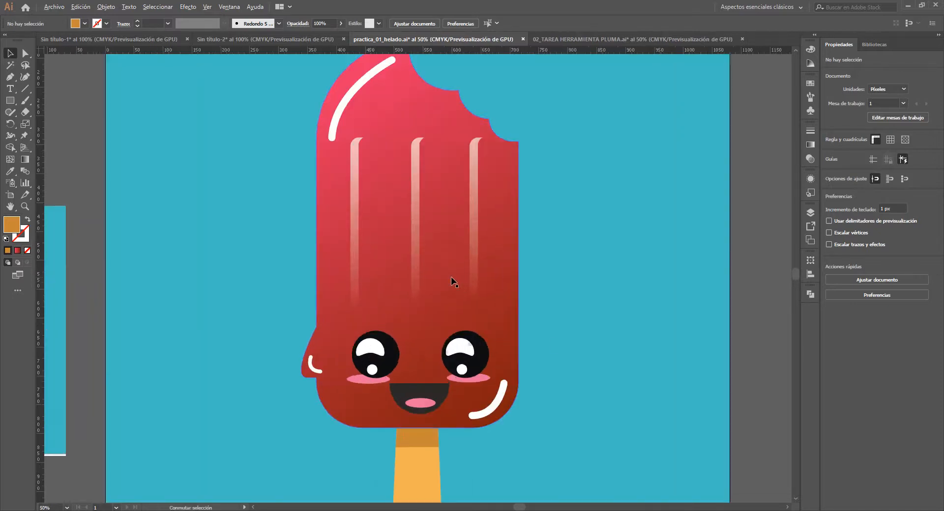
pyautogui.moveTo(442, 296); pyautogui.dragTo(476, 311)
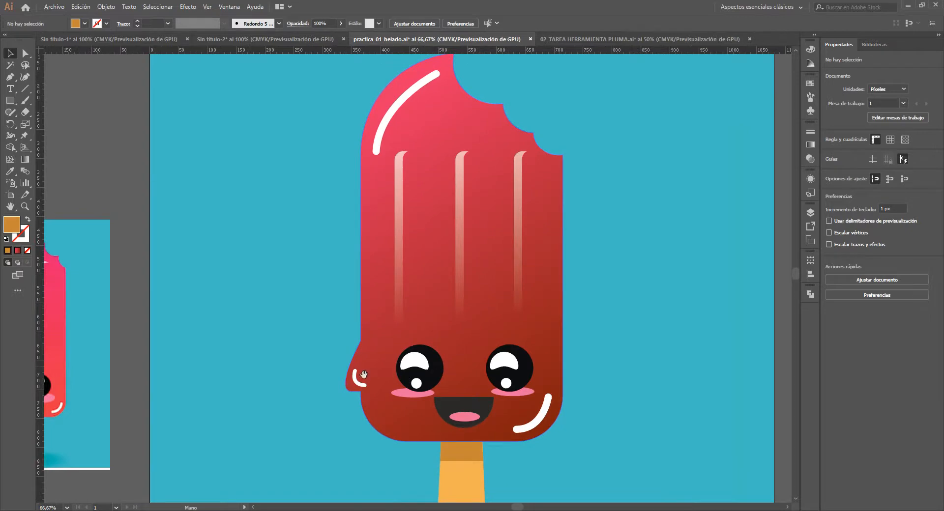
pyautogui.moveTo(359, 377); pyautogui.dragTo(593, 282)
pyautogui.scroll(1, 298, 263)
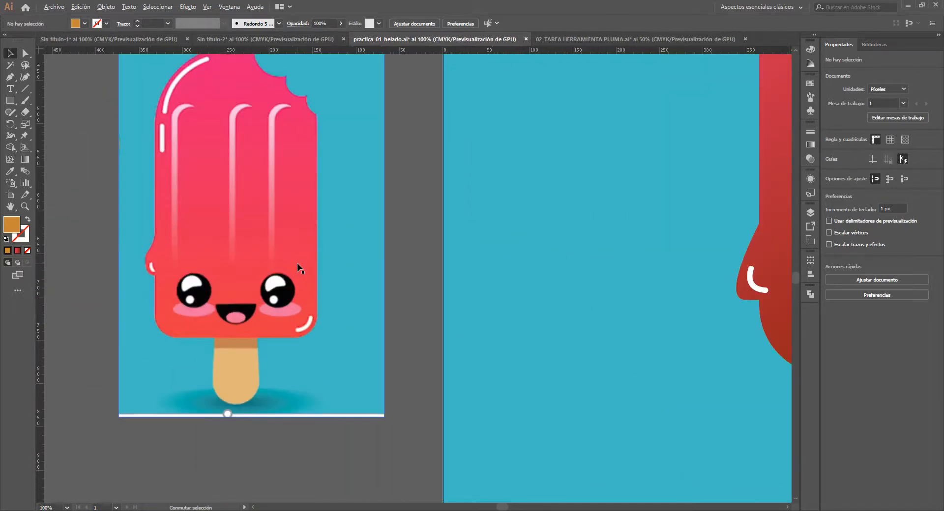
pyautogui.scroll(-1, 296, 263)
pyautogui.scroll(-1, 497, 243)
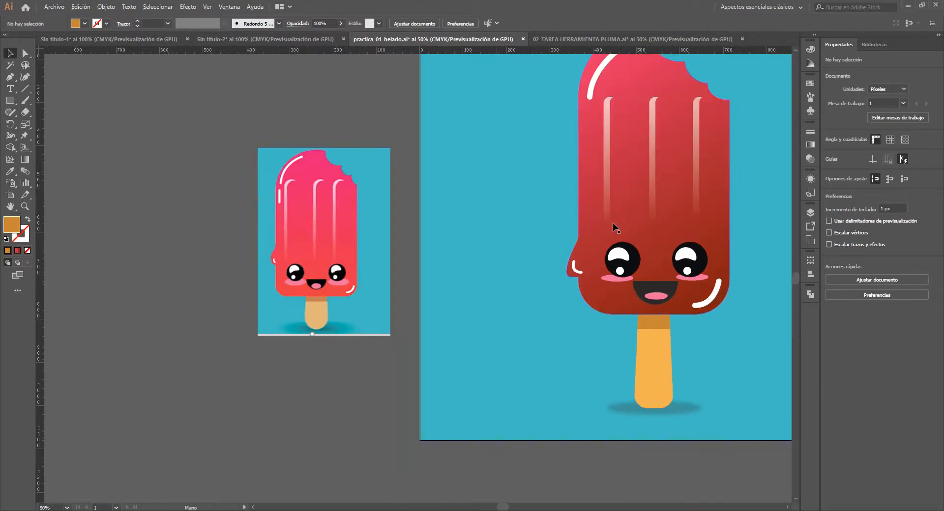
pyautogui.moveTo(613, 227); pyautogui.dragTo(410, 258)
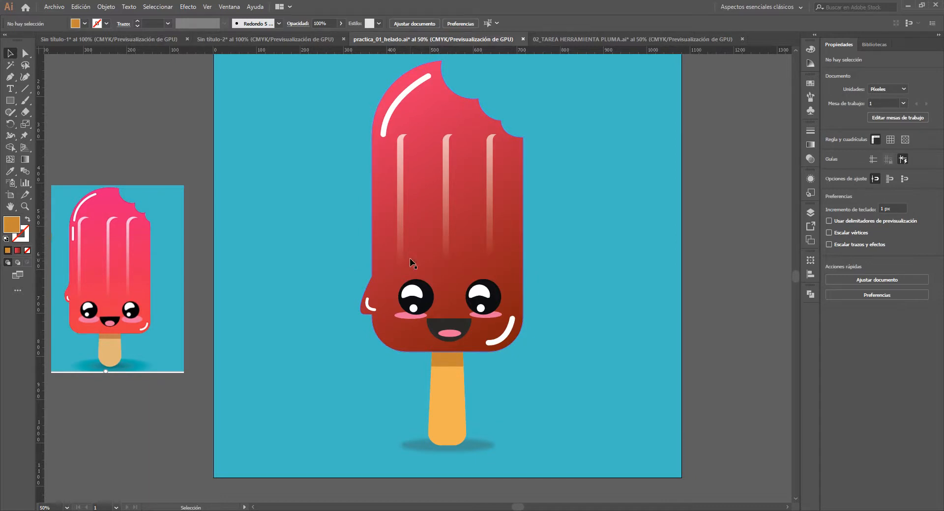
pyautogui.scroll(-1, 419, 256)
pyautogui.moveTo(448, 249); pyautogui.dragTo(484, 274)
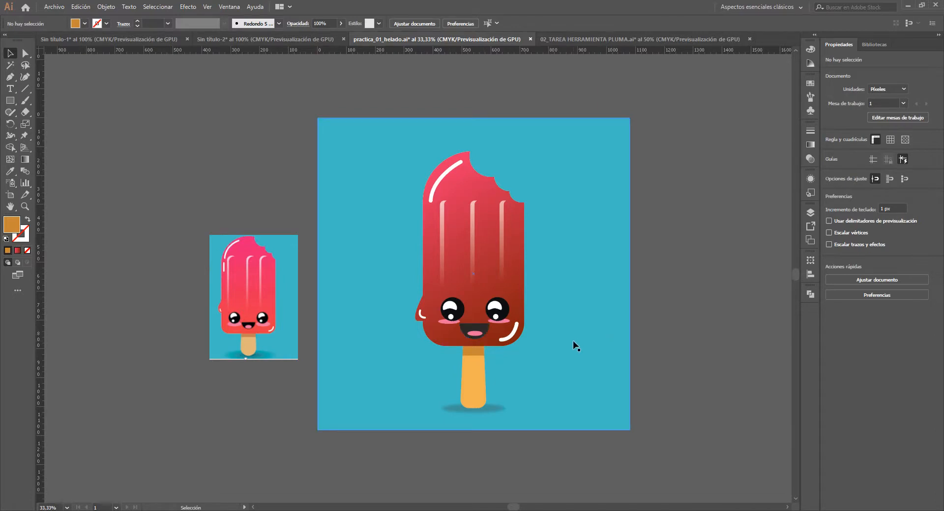
# - Show the artwork in Outline view and select the ice-pop body path, then the group of three vertical stripes
pyautogui.hotkey('ctrl', 'y')
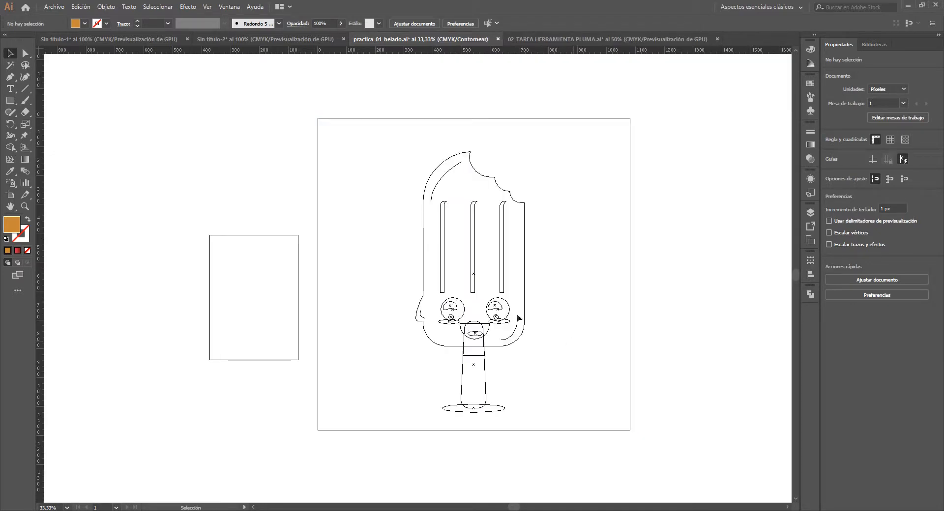
pyautogui.scroll(1, 518, 285)
pyautogui.moveTo(544, 255); pyautogui.dragTo(554, 297)
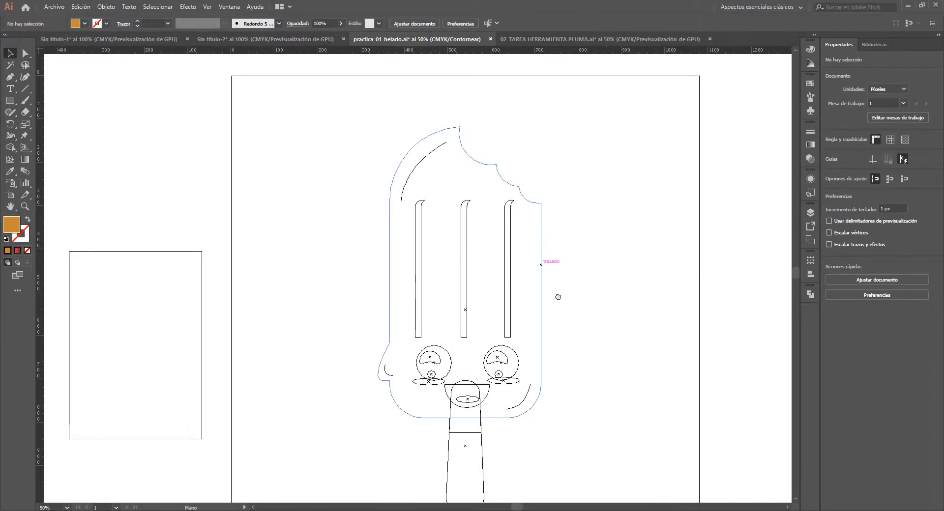
pyautogui.click(542, 307)
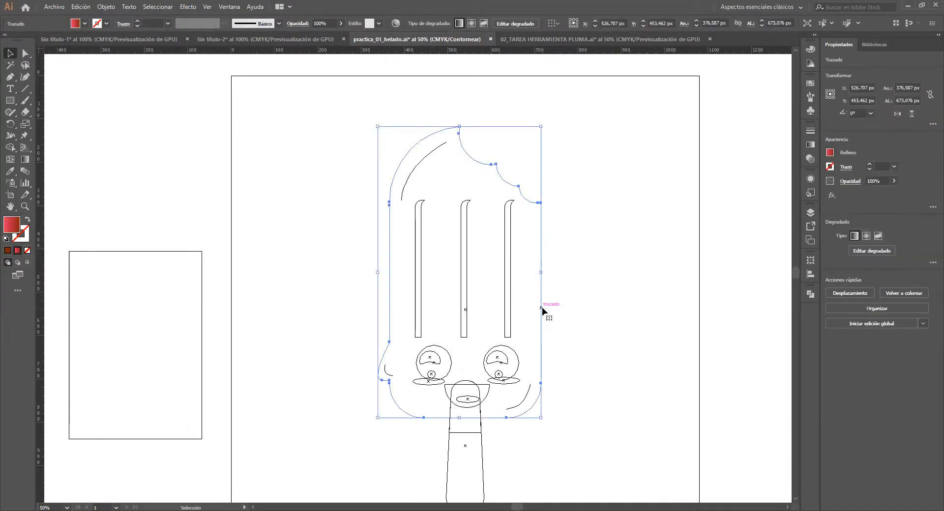
pyautogui.click(509, 272)
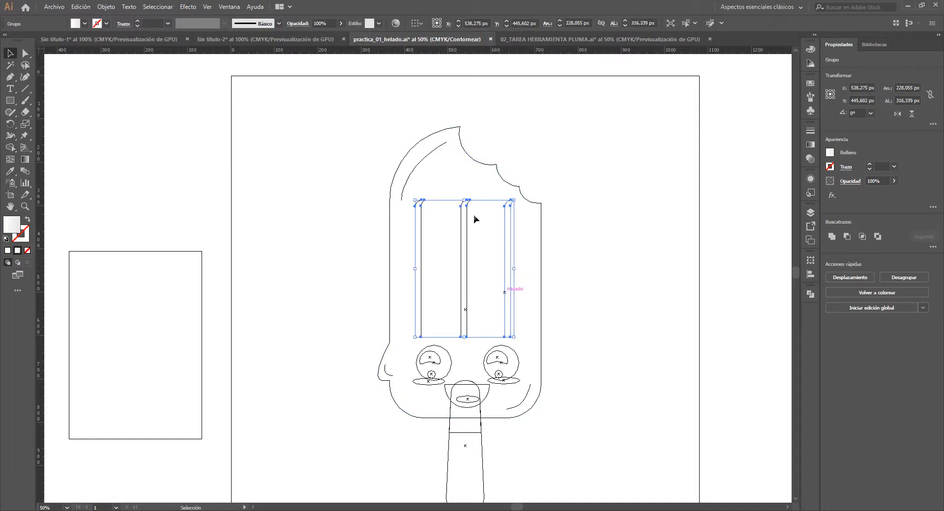
# - Examine the outlines of the stripes, eyes, mouth, stick and upper highlight of the ice pop
pyautogui.scroll(1, 424, 211)
pyautogui.scroll(1, 424, 211)
pyautogui.moveTo(463, 312); pyautogui.dragTo(418, 232)
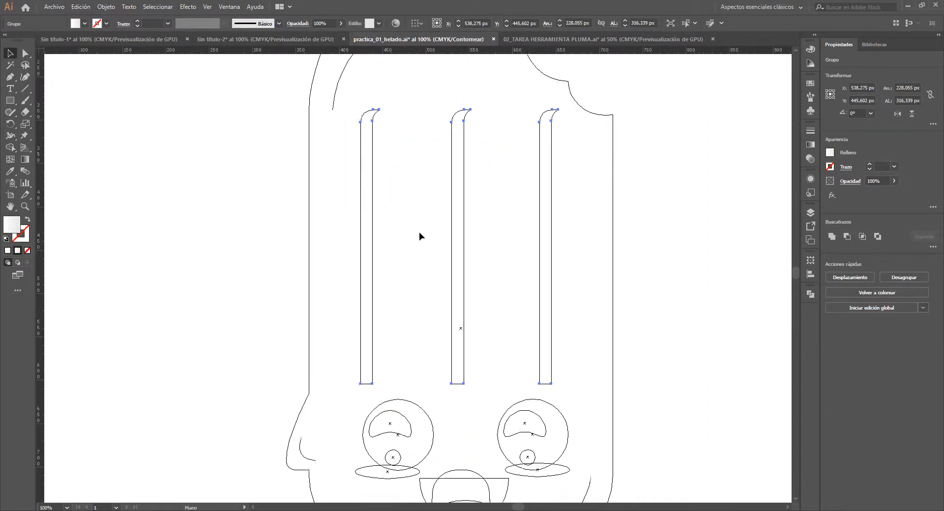
pyautogui.moveTo(486, 316); pyautogui.dragTo(488, 114)
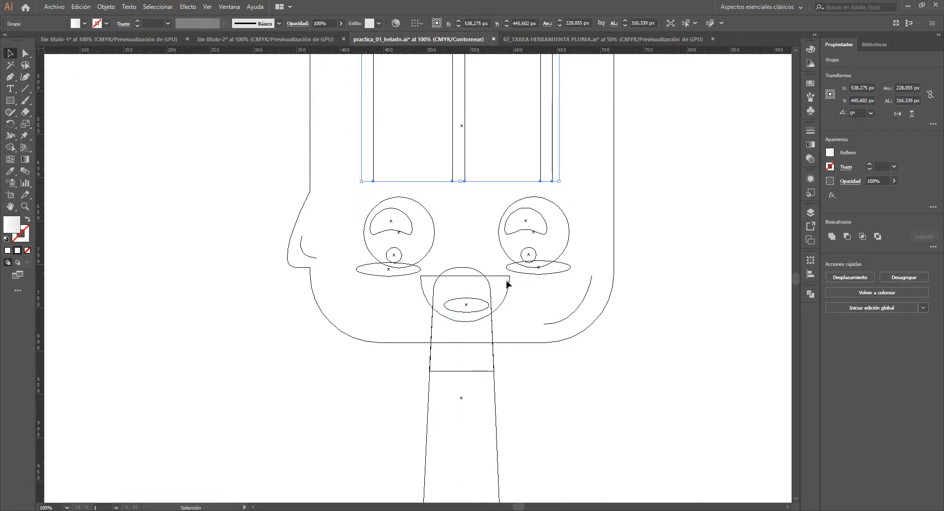
pyautogui.moveTo(456, 261); pyautogui.dragTo(472, 304)
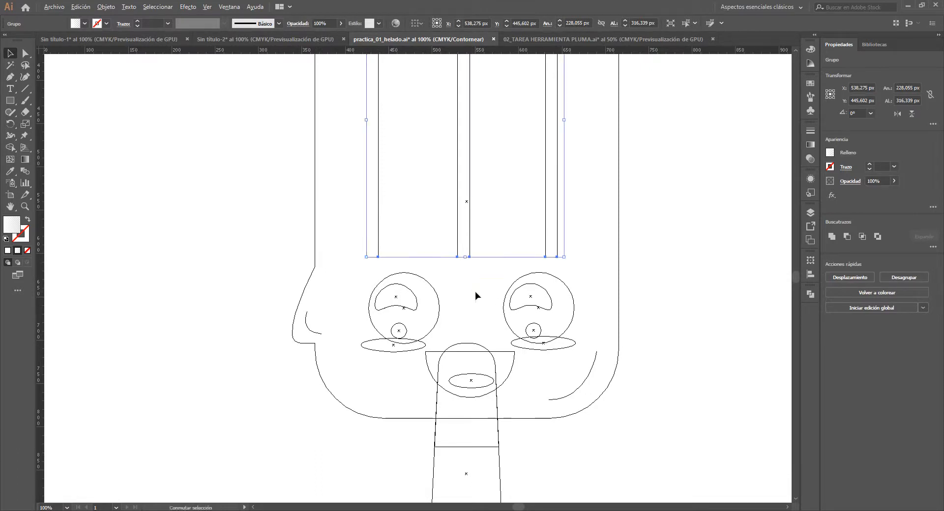
pyautogui.scroll(-1, 475, 291)
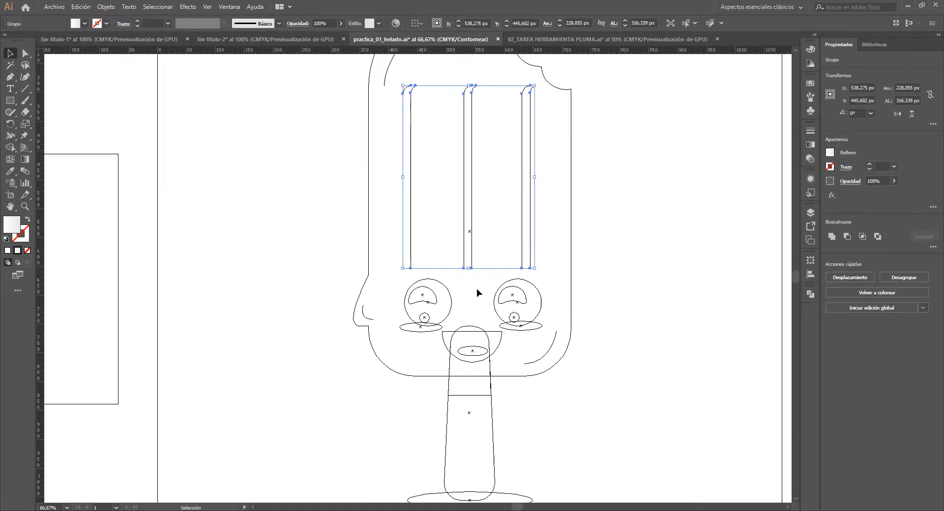
pyautogui.moveTo(476, 291); pyautogui.dragTo(478, 318)
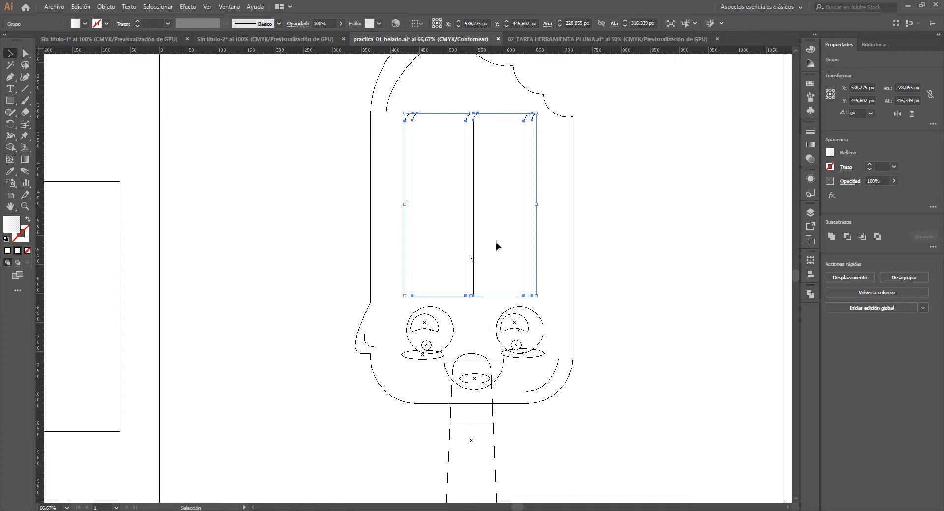
pyautogui.moveTo(497, 246); pyautogui.dragTo(507, 312)
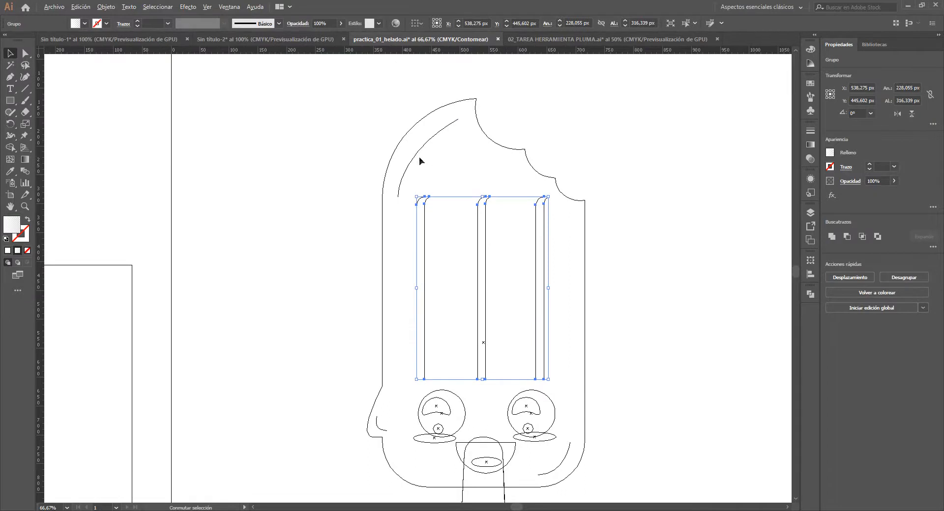
pyautogui.scroll(2, 409, 180)
pyautogui.moveTo(405, 214); pyautogui.dragTo(281, 316)
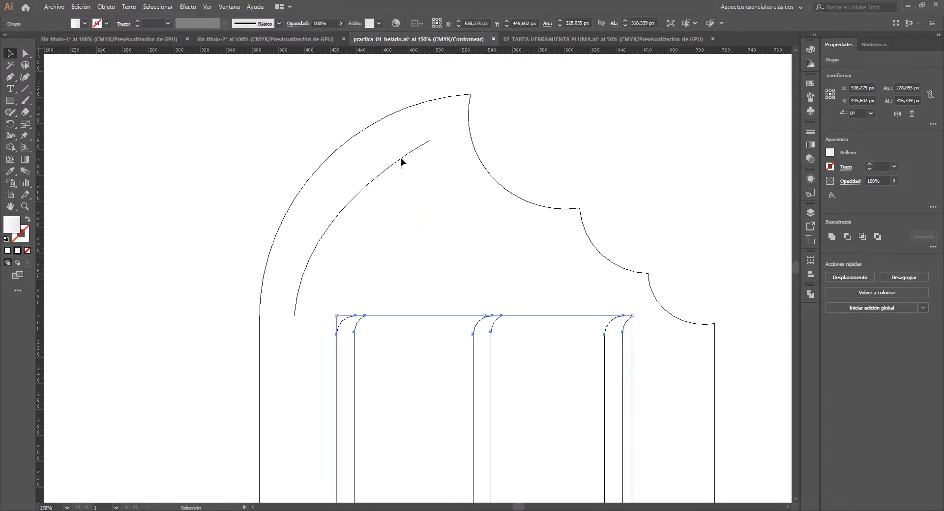
# - Return to Preview and select the curved white highlight stroke near the top of the ice pop
pyautogui.hotkey('ctrl', 'y')
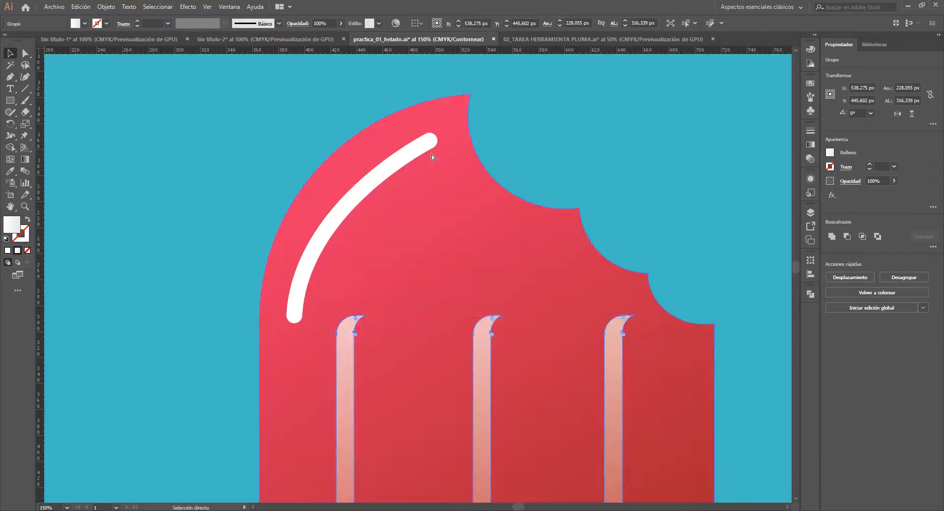
pyautogui.press('v')
pyautogui.click(425, 154)
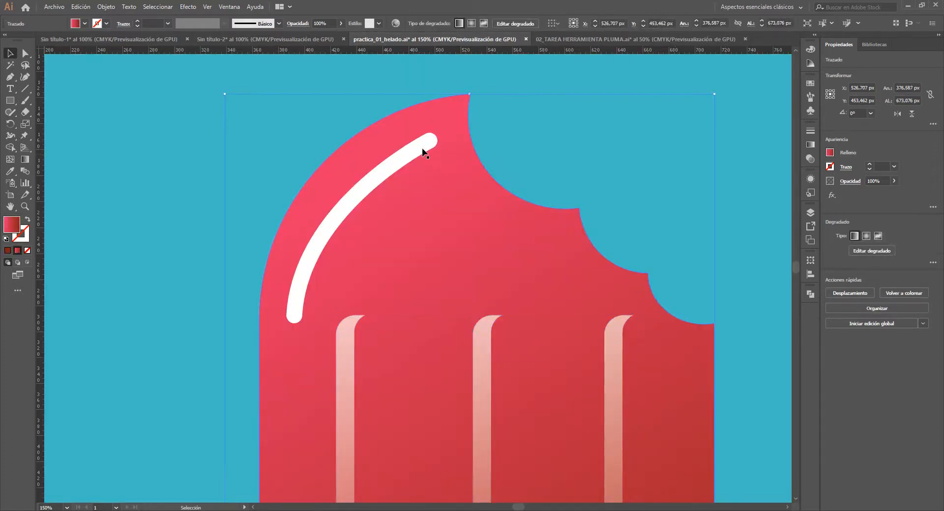
pyautogui.click(422, 144)
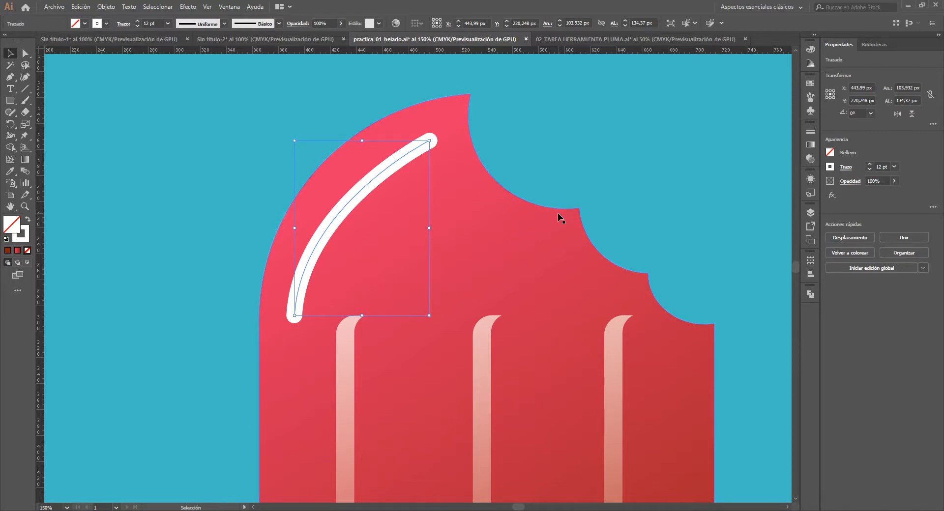
# - Inspect the embedded reference image's frame in Outline view and return to Preview
pyautogui.scroll(-2, 557, 213)
pyautogui.moveTo(147, 477); pyautogui.dragTo(400, 243)
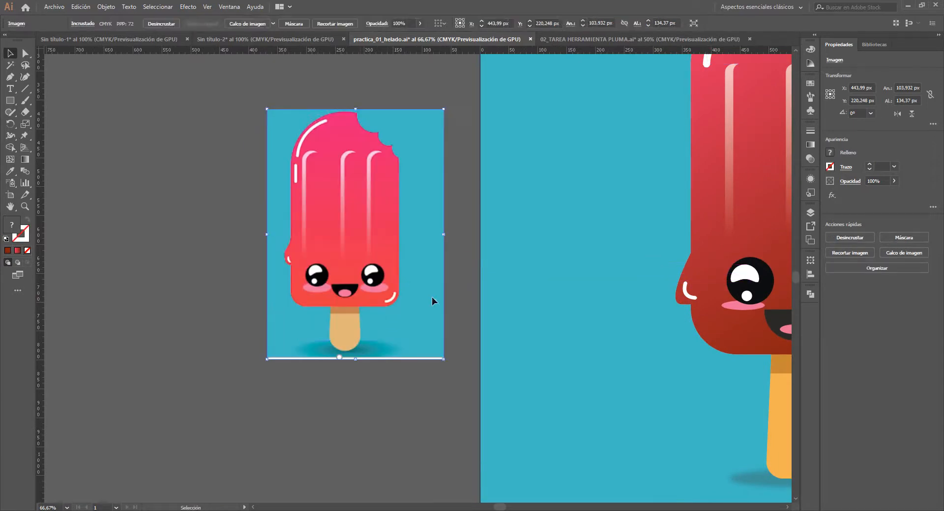
pyautogui.scroll(-1, 433, 303)
pyautogui.moveTo(434, 279); pyautogui.dragTo(371, 314)
pyautogui.scroll(1, 360, 307)
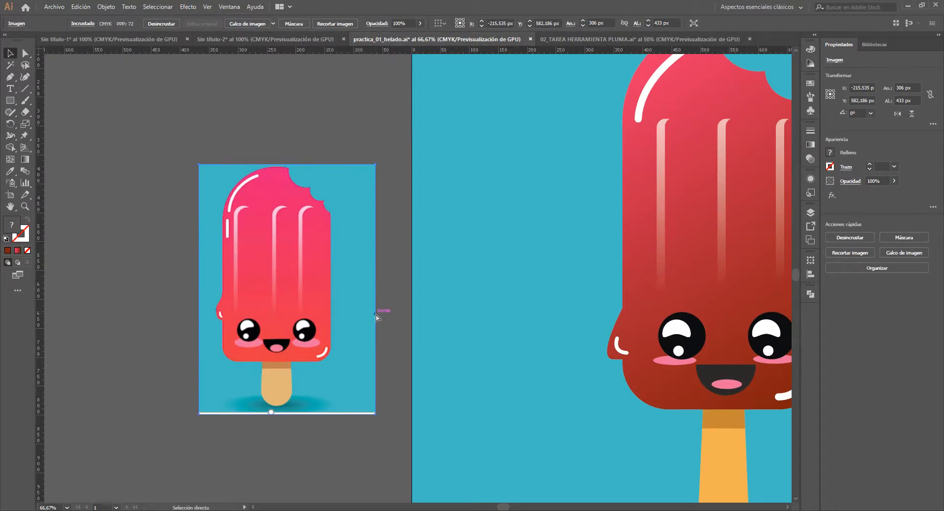
pyautogui.hotkey('ctrl', 'y')
pyautogui.click(382, 337)
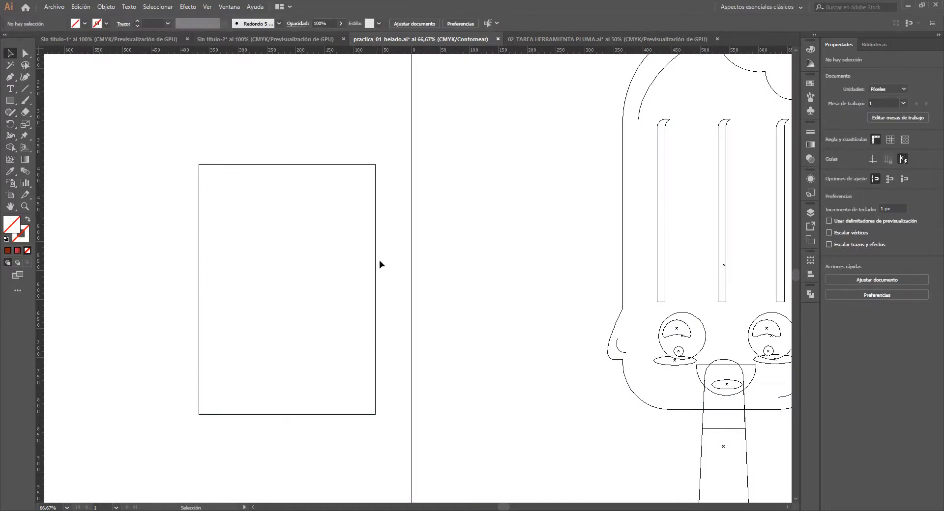
pyautogui.click(375, 261)
pyautogui.click(387, 325)
pyautogui.scroll(-1, 387, 311)
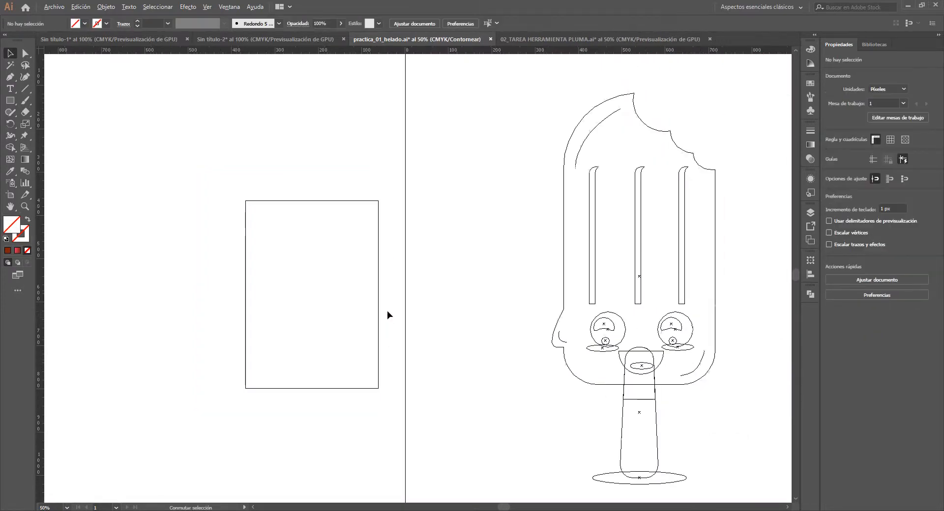
pyautogui.hotkey('ctrl', 'y')
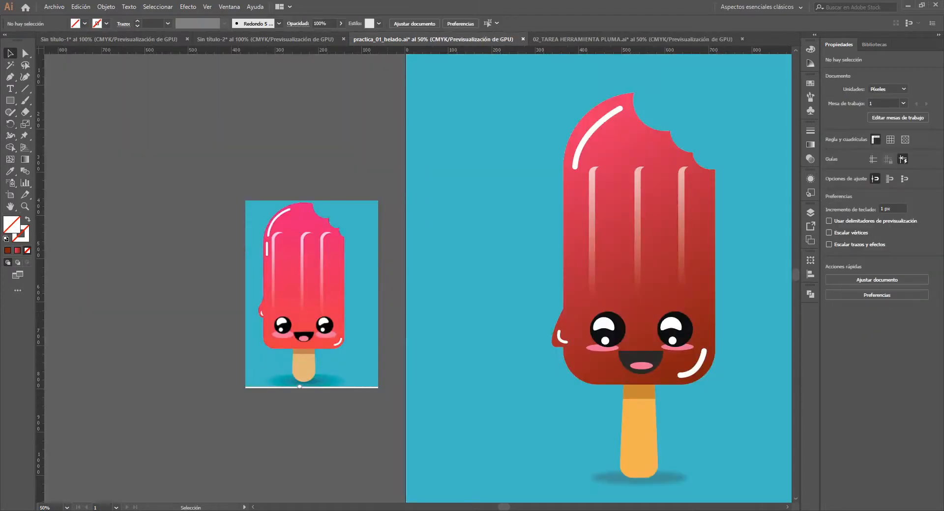
# - Switch to File Explorer and place the photo DSC_0556 from the desktop folder FOTOS ENVIAR into the illustration document
pyautogui.moveTo(290, 508)
pyautogui.click(257, 489)
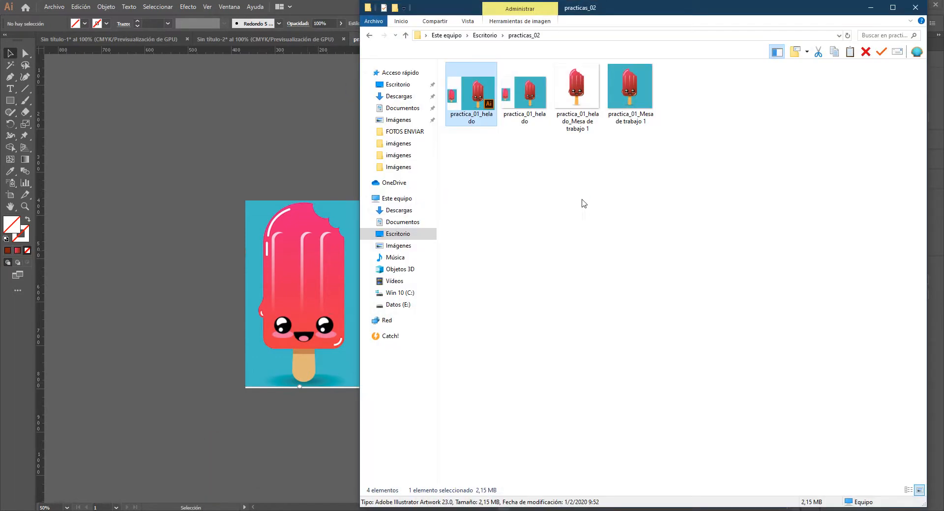
pyautogui.click(582, 197)
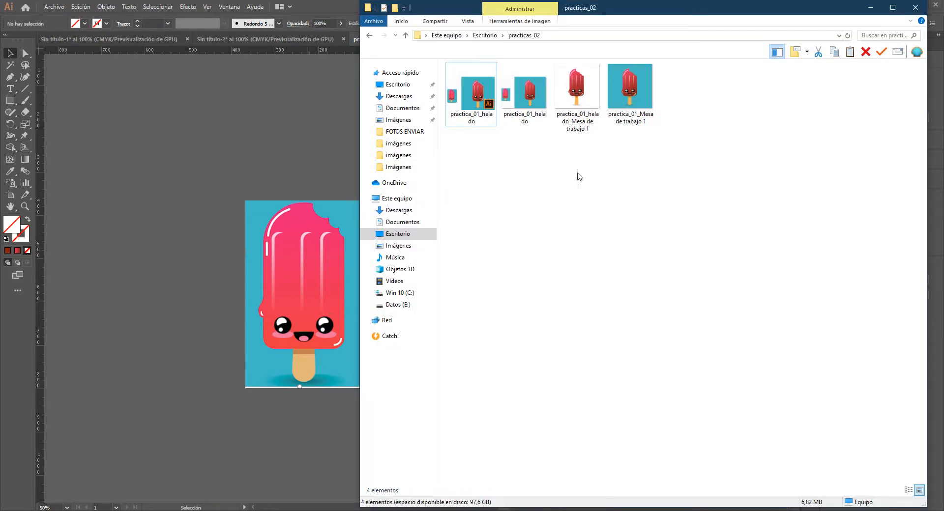
pyautogui.click(485, 36)
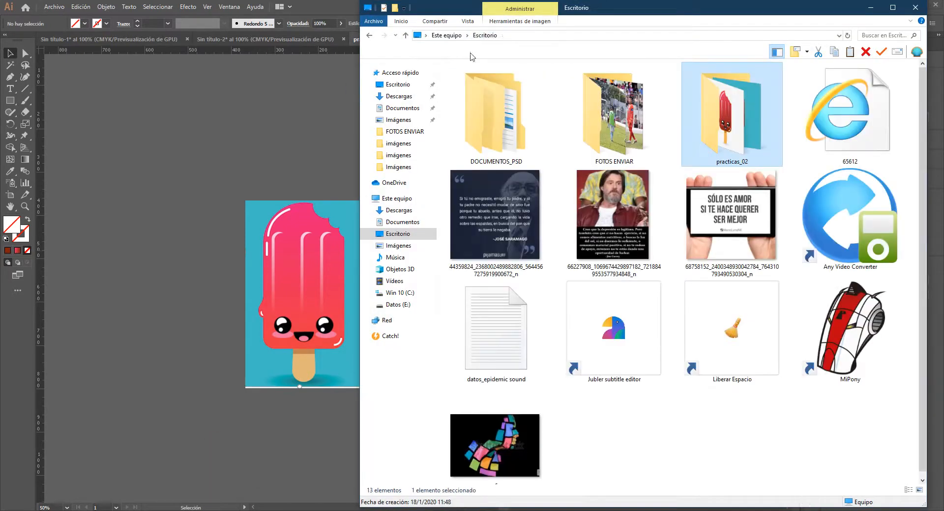
pyautogui.doubleClick(622, 129)
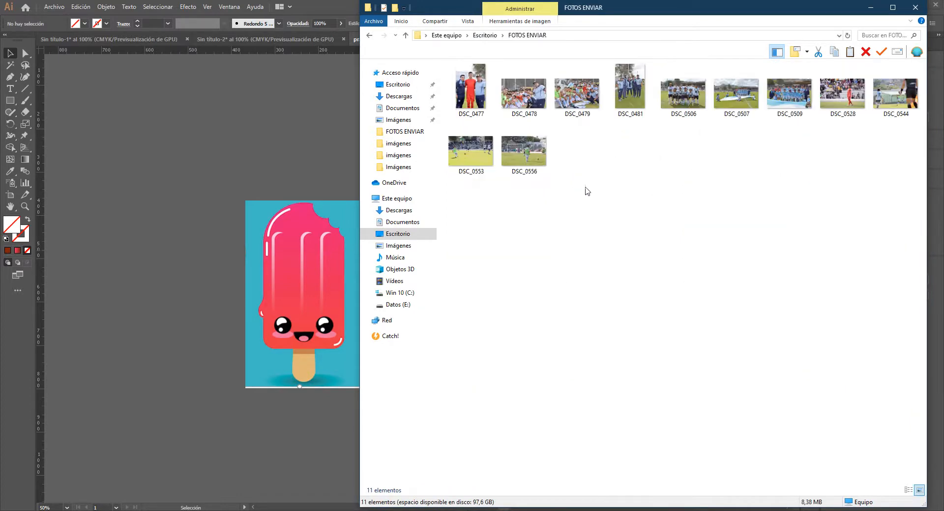
pyautogui.moveTo(513, 150); pyautogui.dragTo(239, 166)
pyautogui.click(166, 333)
# - Move the football photo up and away from the artboard and reference image, to about X -825 px, Y -162 px
pyautogui.scroll(-2, 311, 258)
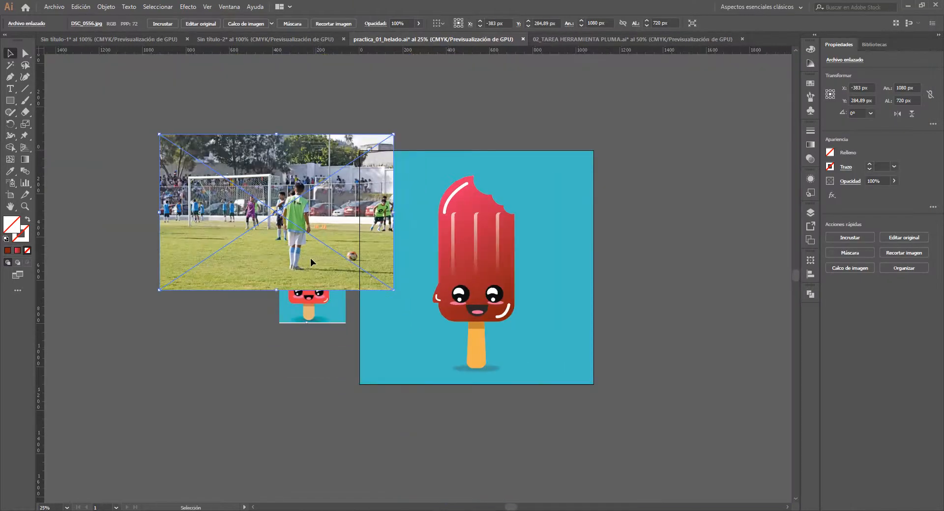
pyautogui.press('space')
pyautogui.moveTo(285, 257); pyautogui.dragTo(440, 320)
pyautogui.moveTo(441, 289); pyautogui.dragTo(423, 222)
pyautogui.press('space')
pyautogui.scroll(1, 350, 192)
pyautogui.press('space')
pyautogui.moveTo(507, 212); pyautogui.dragTo(470, 233)
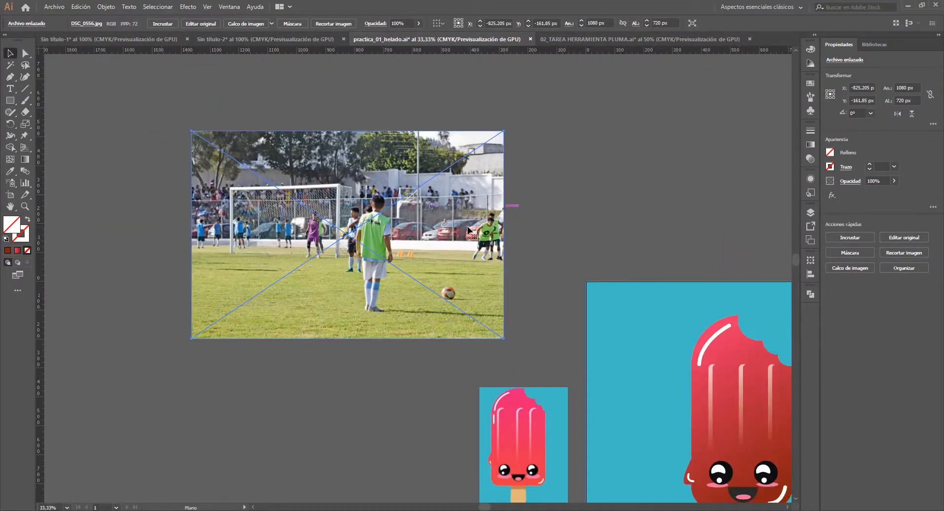
# - Check the linked football photo in Outline view without a selection, return to Preview and select the photo
pyautogui.hotkey('ctrl', 'y')
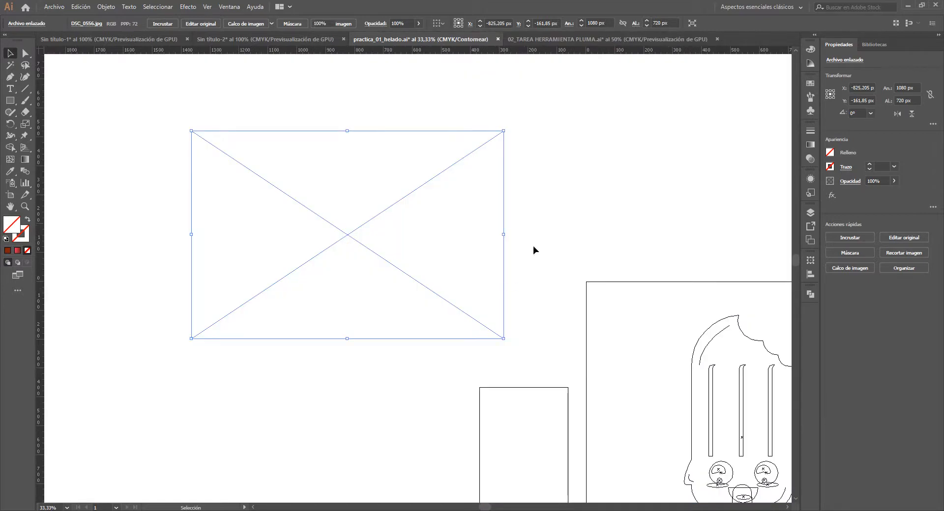
pyautogui.click(534, 247)
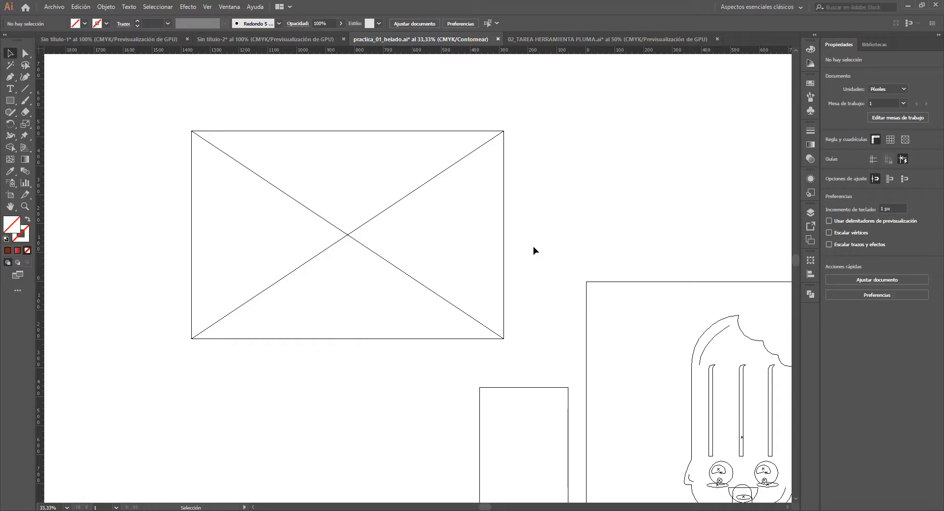
pyautogui.hotkey('ctrl', 'y')
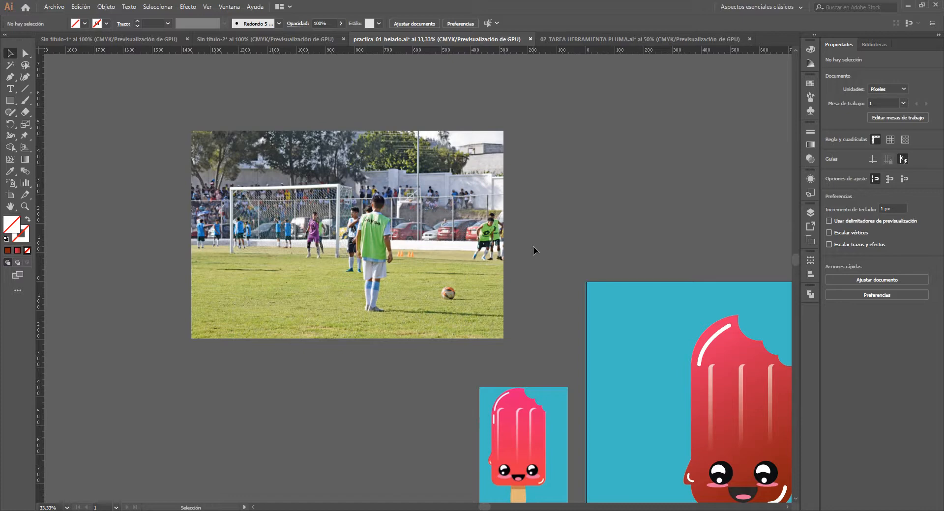
pyautogui.click(484, 231)
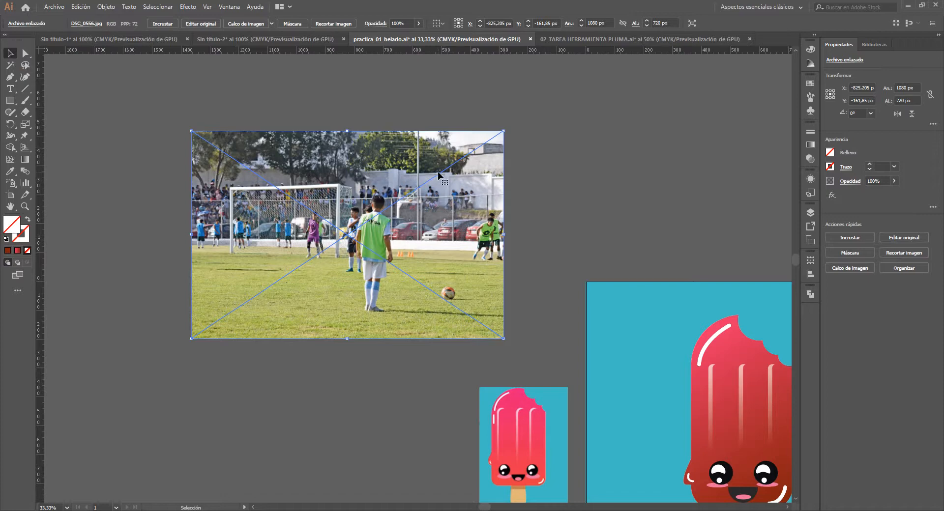
# - Embed the linked football photo and compare its appearance in Outline view and Preview
pyautogui.click(162, 25)
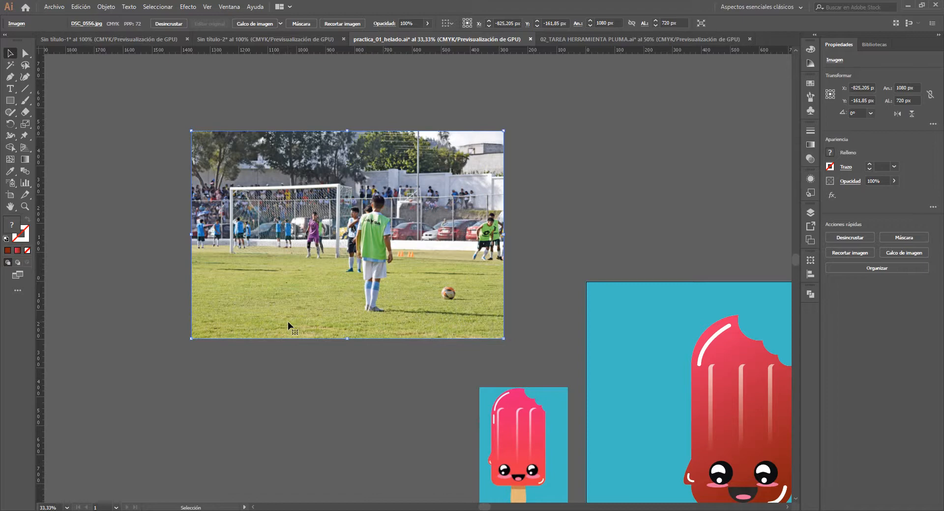
pyautogui.moveTo(516, 353); pyautogui.dragTo(501, 352)
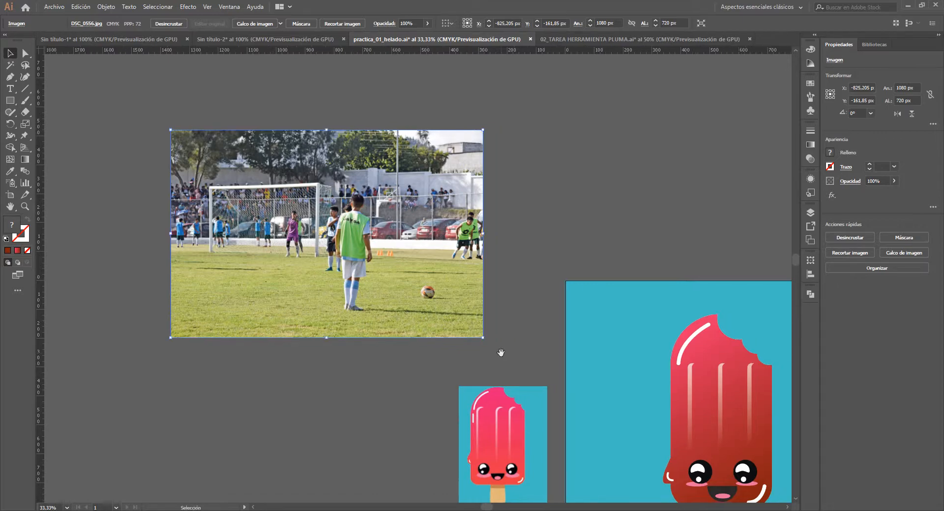
pyautogui.press('a')
pyautogui.hotkey('ctrl', 'y')
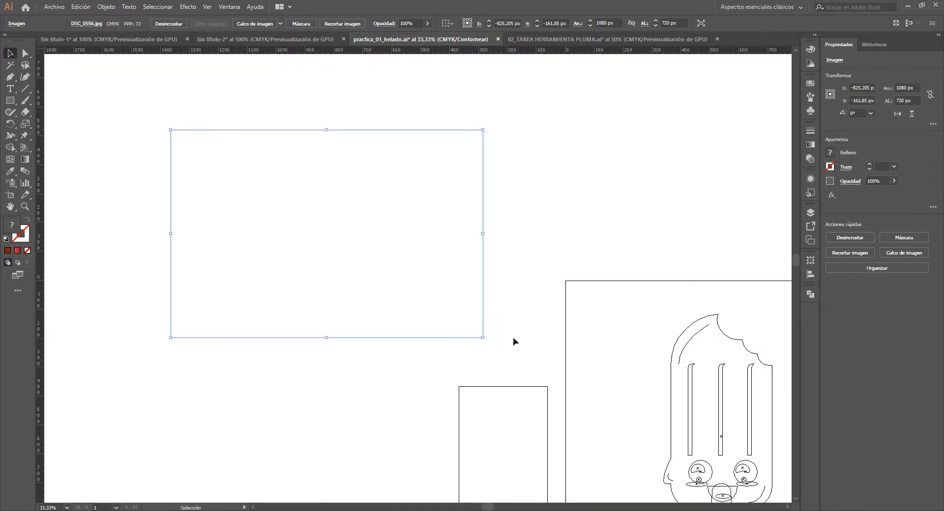
pyautogui.click(513, 338)
pyautogui.moveTo(403, 272); pyautogui.dragTo(400, 292)
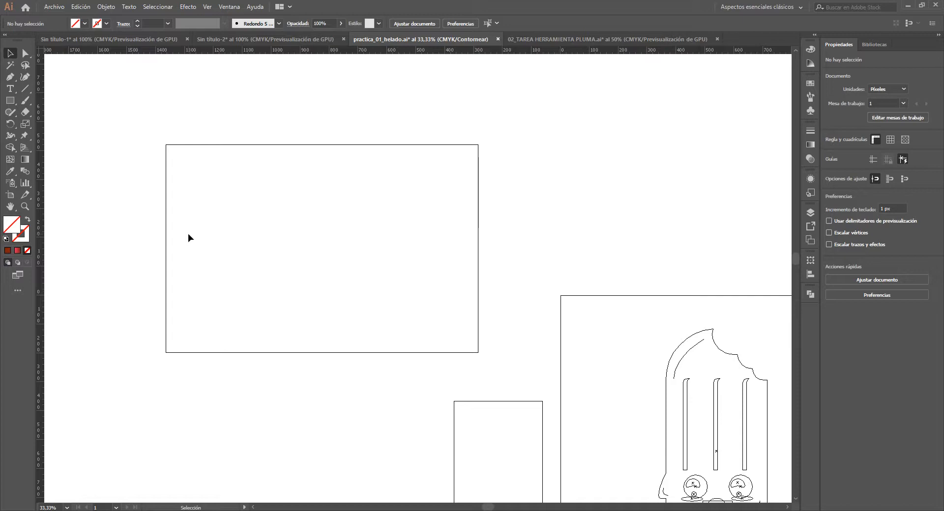
pyautogui.hotkey('ctrl', 'y')
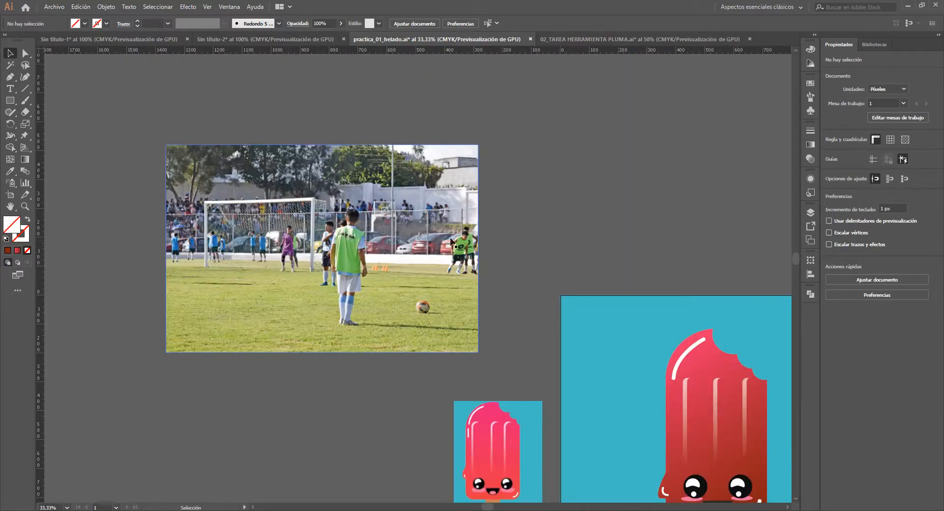
# - Delete the embedded football photo from the document
pyautogui.hscroll(2, 345, 239)
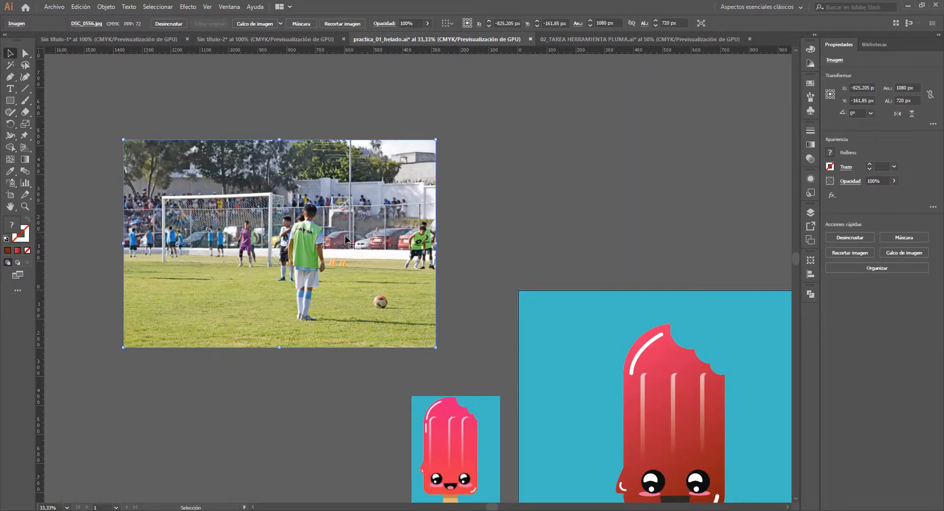
pyautogui.press('Delete')
# - Examine the ice pop's paths and the blurred shadow ellipse under the stick in Outline view, returning to Preview with nothing selected
pyautogui.moveTo(622, 361); pyautogui.dragTo(432, 211)
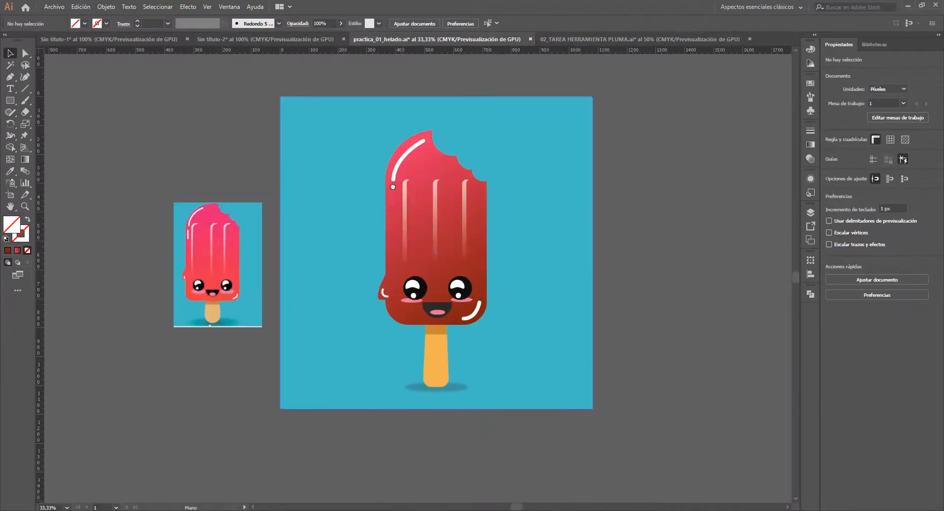
pyautogui.scroll(1, 417, 220)
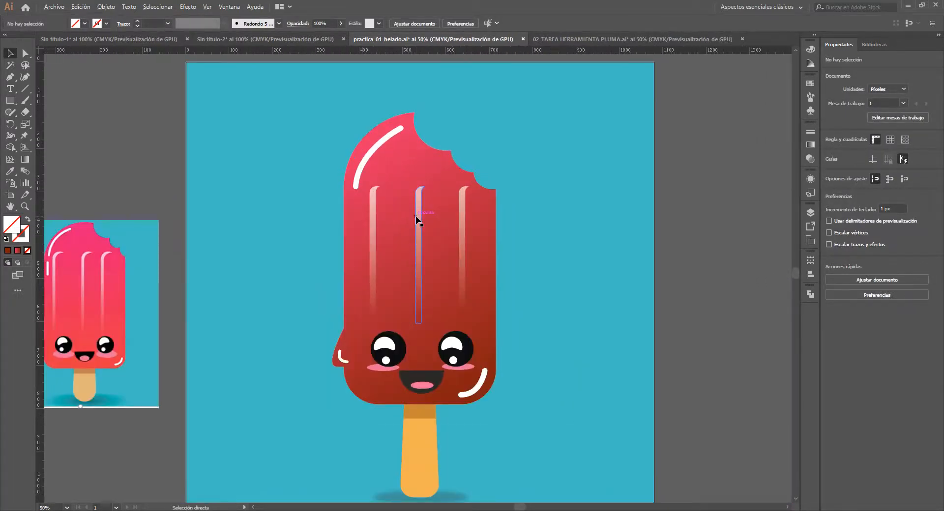
pyautogui.hotkey('ctrl', 'y')
pyautogui.scroll(-4, 509, 274)
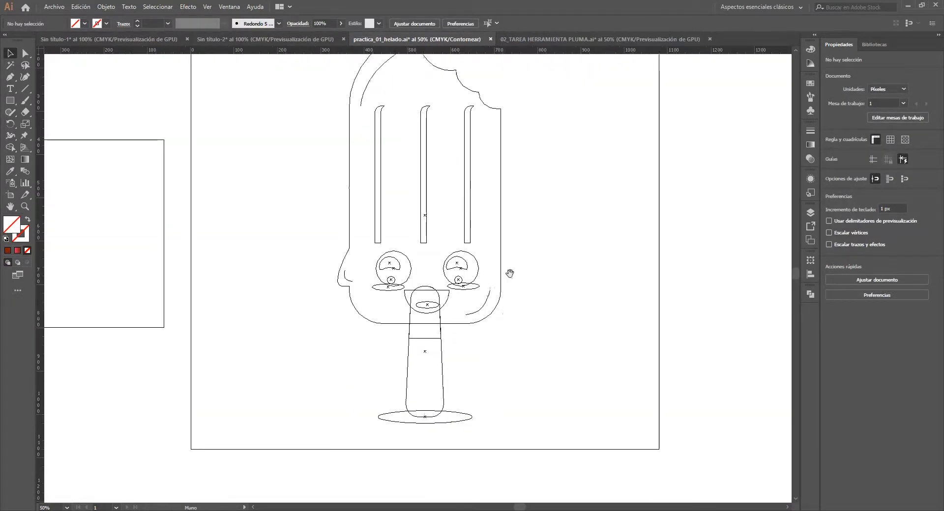
pyautogui.scroll(1, 432, 324)
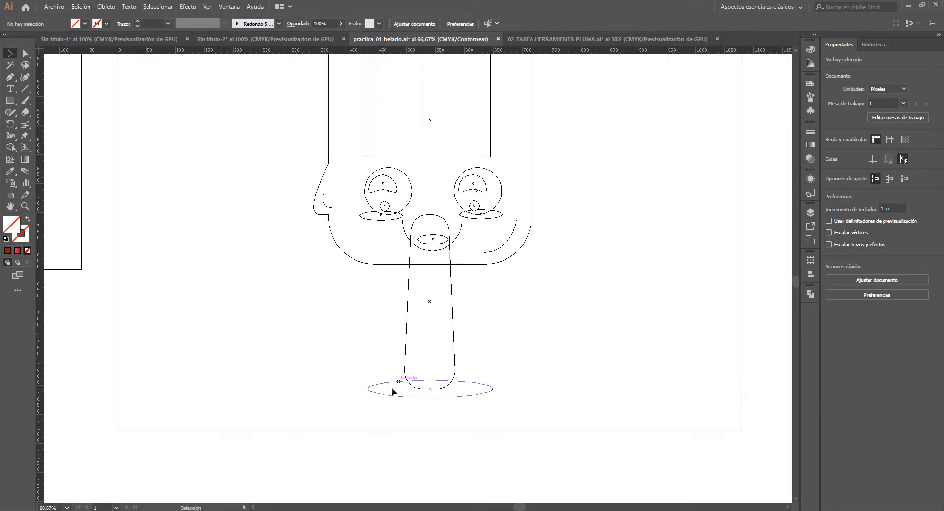
pyautogui.click(450, 399)
pyautogui.scroll(2, 449, 399)
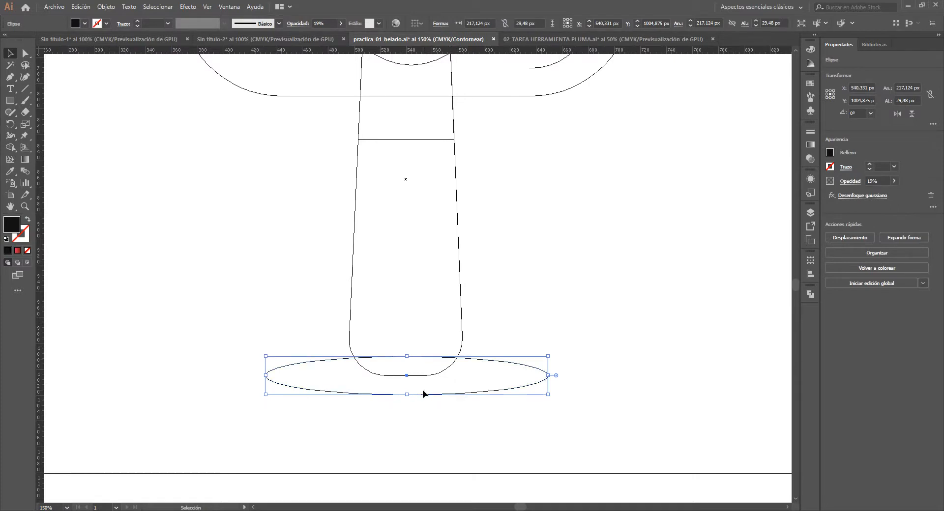
pyautogui.hotkey('ctrl', 'y')
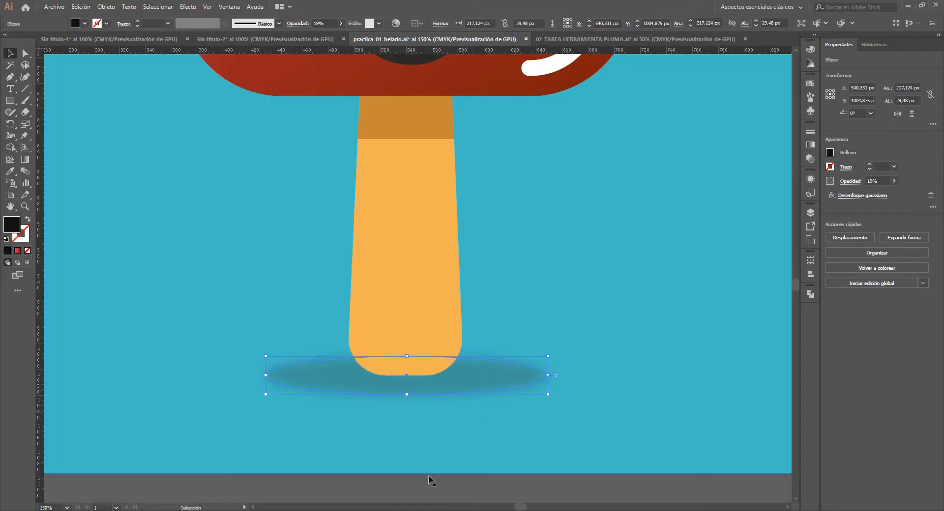
pyautogui.click(414, 484)
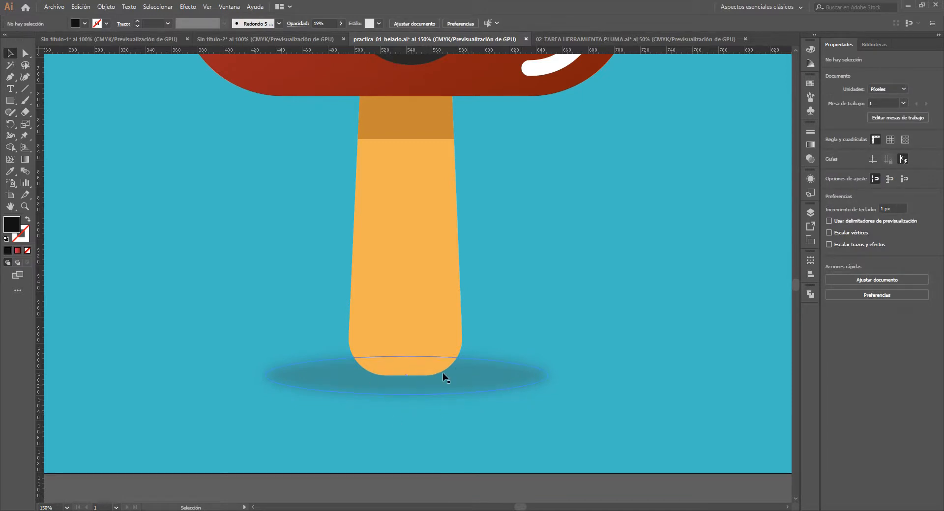
# - Show the document's layers and toggle the visibility and lock of Capa 1, leaving it visible and unlocked
pyautogui.scroll(-3, 494, 321)
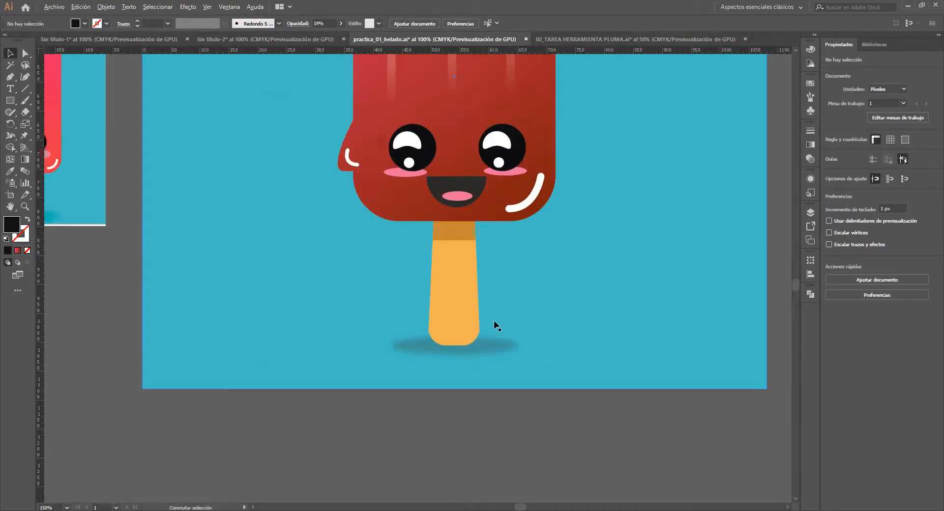
pyautogui.moveTo(487, 171); pyautogui.dragTo(480, 280)
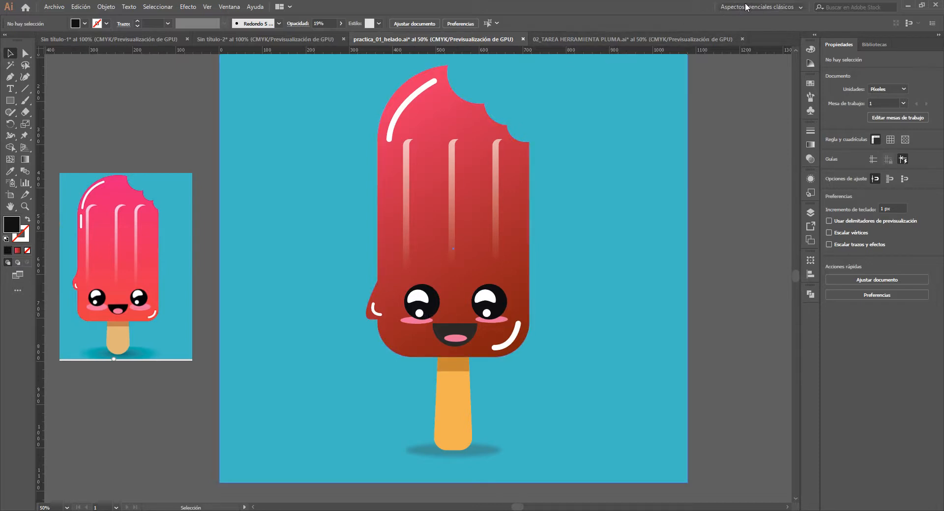
pyautogui.click(811, 213)
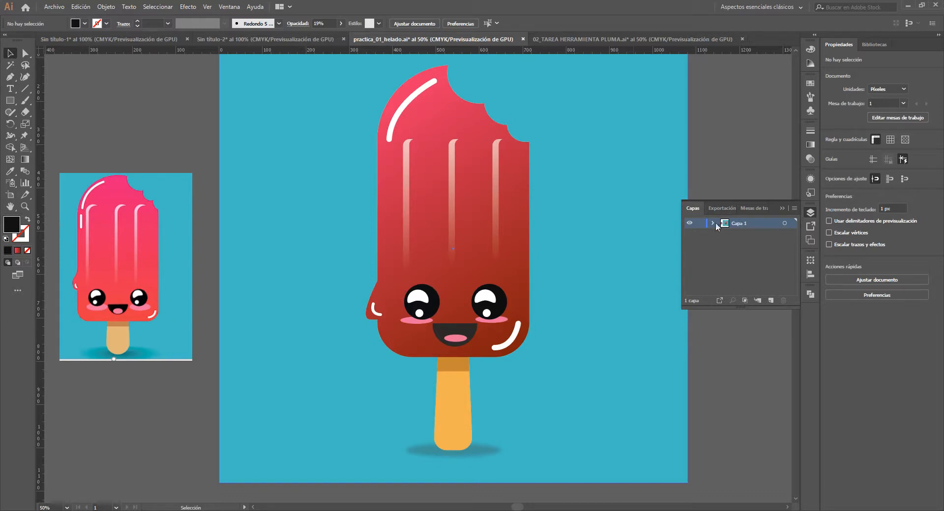
pyautogui.keyDown('ctrl'); pyautogui.click(688, 224); pyautogui.keyUp('ctrl')
pyautogui.keyDown('ctrl'); pyautogui.click(689, 225); pyautogui.keyUp('ctrl')
pyautogui.keyDown('ctrl'); pyautogui.click(688, 224); pyautogui.keyUp('ctrl')
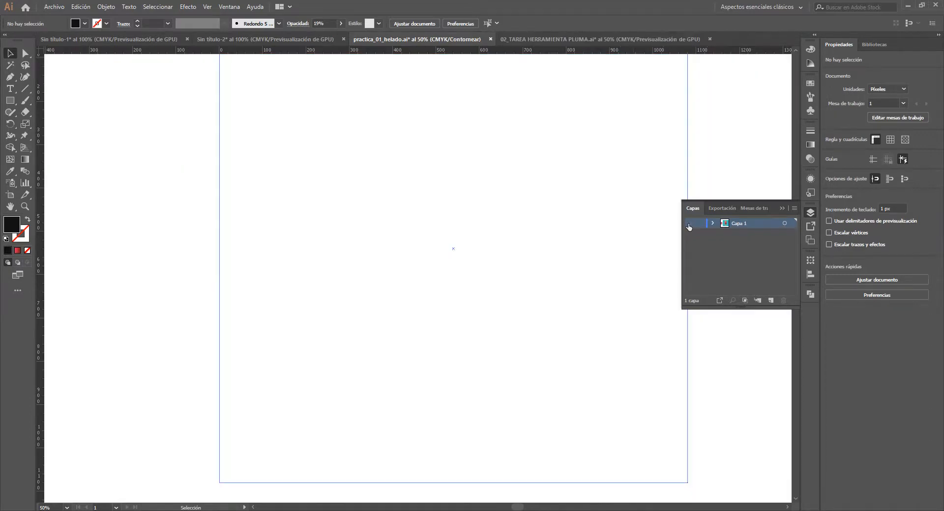
pyautogui.keyDown('ctrl'); pyautogui.click(688, 224); pyautogui.keyUp('ctrl')
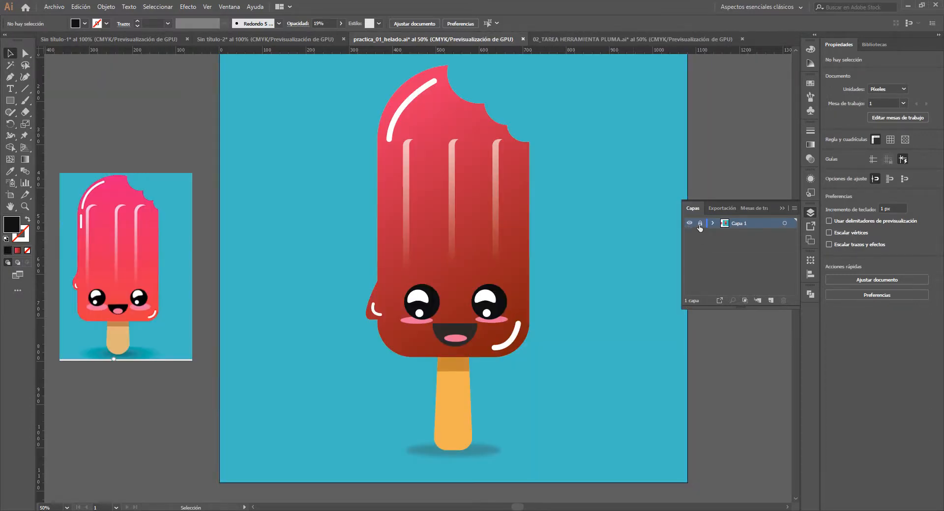
pyautogui.click(700, 227)
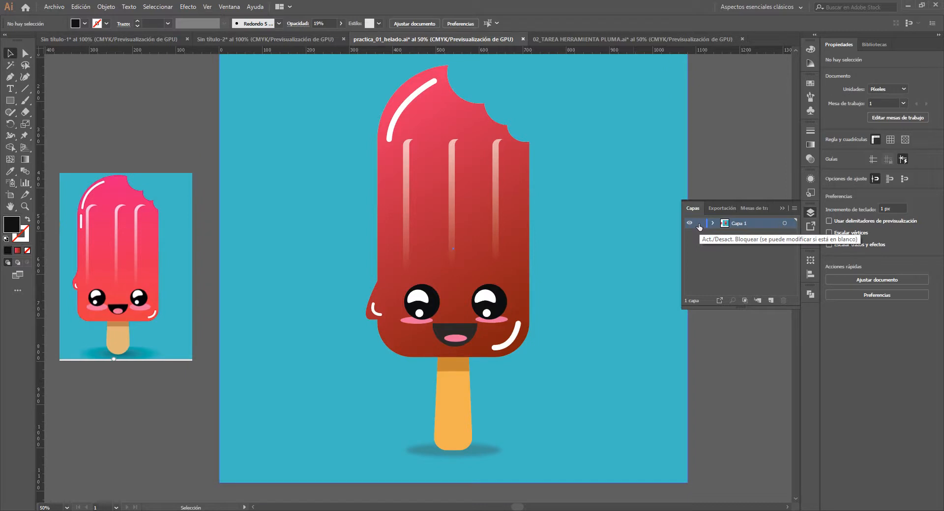
# - Select the group of three vertical highlights on the ice pop and create a new layer named reflejos
pyautogui.press('space')
pyautogui.moveTo(580, 282); pyautogui.dragTo(491, 292)
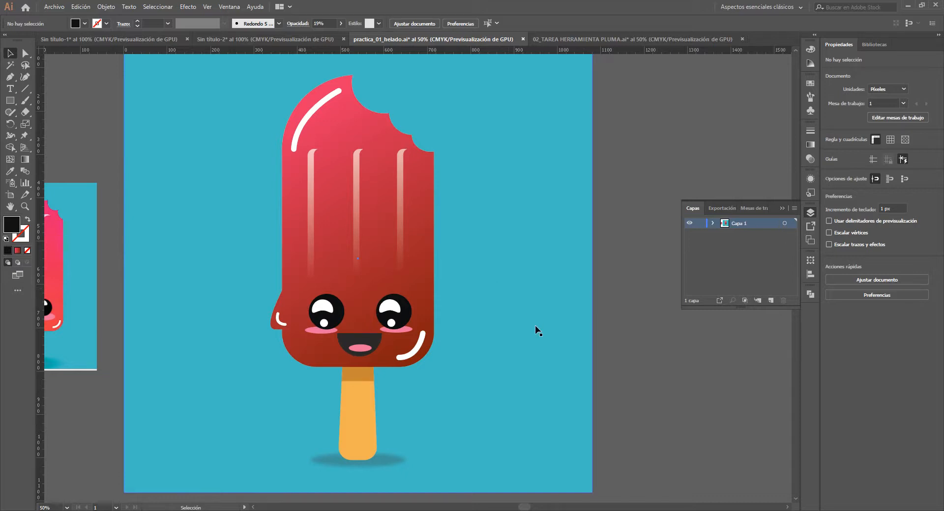
pyautogui.click(311, 181)
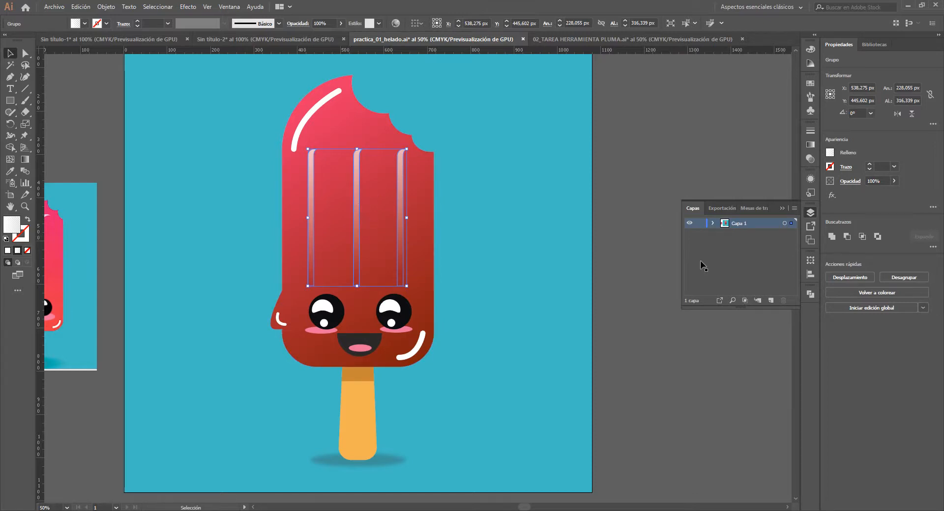
pyautogui.click(771, 300)
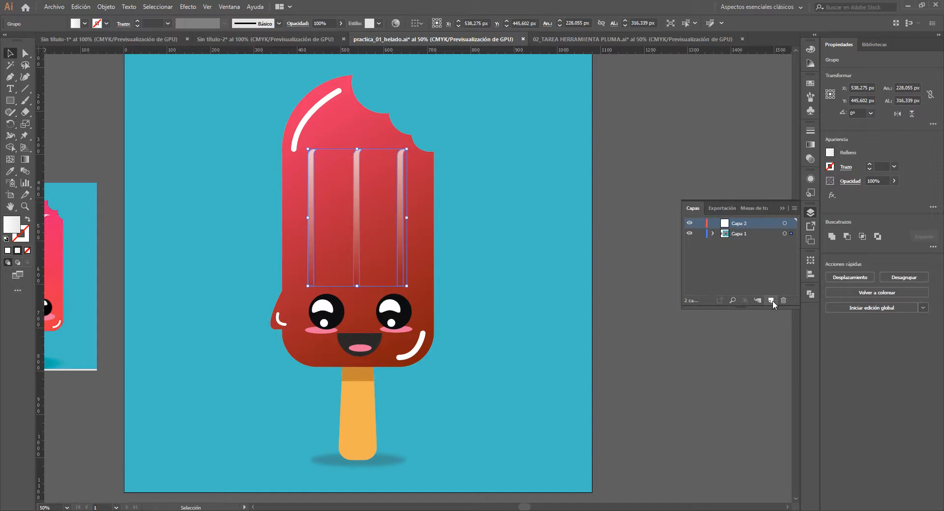
pyautogui.doubleClick(741, 224)
pyautogui.write('reflejos')
pyautogui.click(764, 280)
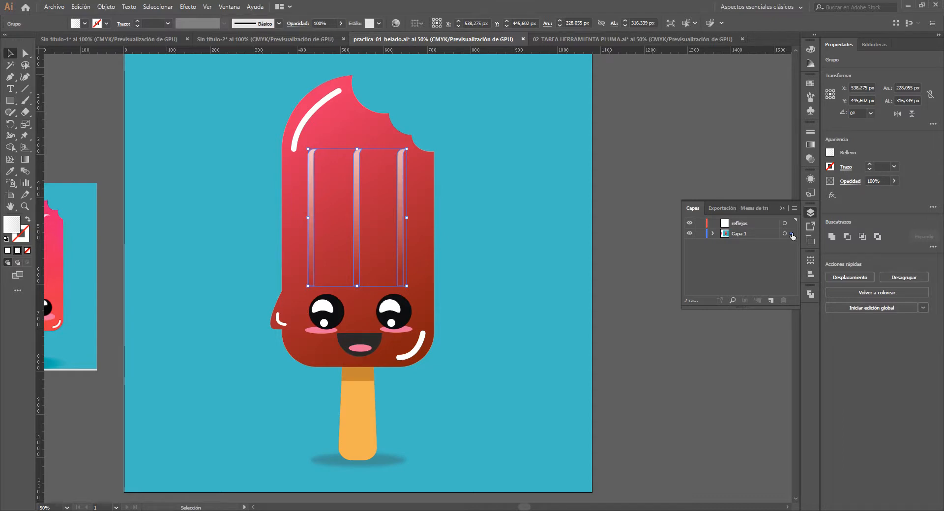
# - Move the selected highlights from Capa 1 to the reflejos layer and toggle that layer's visibility, leaving it hidden
pyautogui.moveTo(792, 236); pyautogui.dragTo(792, 227)
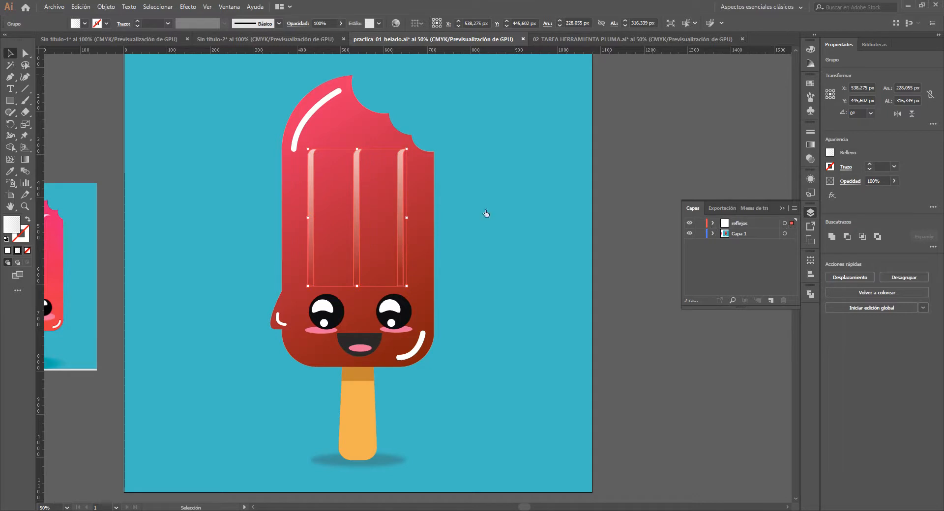
pyautogui.scroll(1, 326, 168)
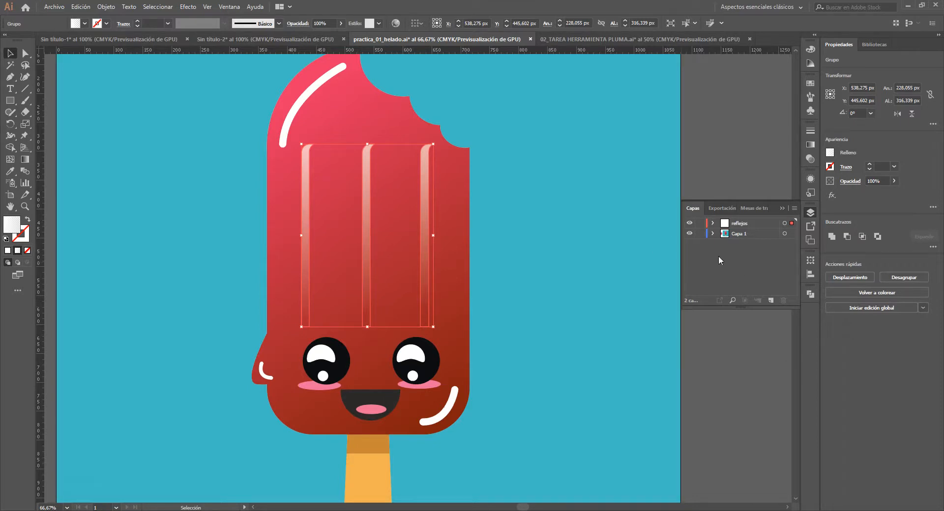
pyautogui.click(691, 225)
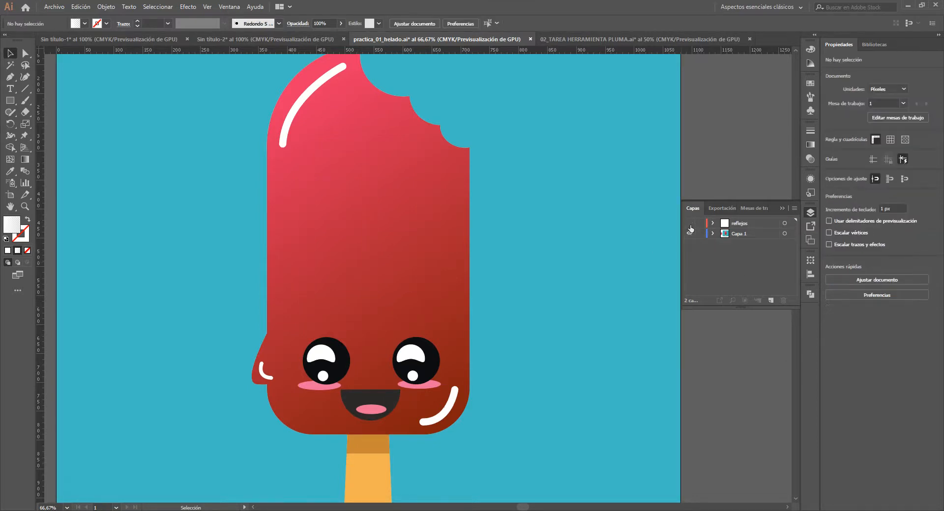
pyautogui.click(690, 225)
pyautogui.click(690, 223)
pyautogui.click(689, 224)
pyautogui.click(690, 224)
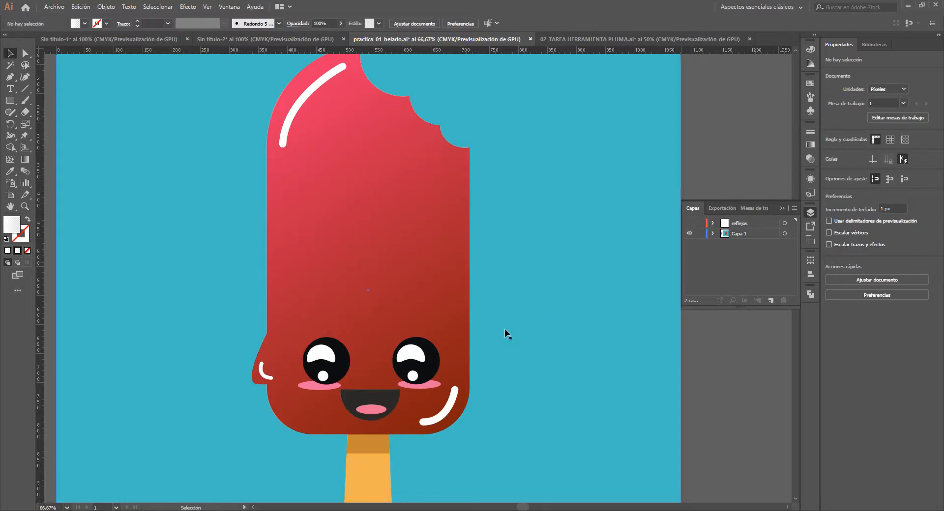
# - Select the stick's dark upper piece, its lighter lower piece and the shadow ellipse together
pyautogui.press('space')
pyautogui.moveTo(464, 446); pyautogui.dragTo(477, 254)
pyautogui.click(391, 254)
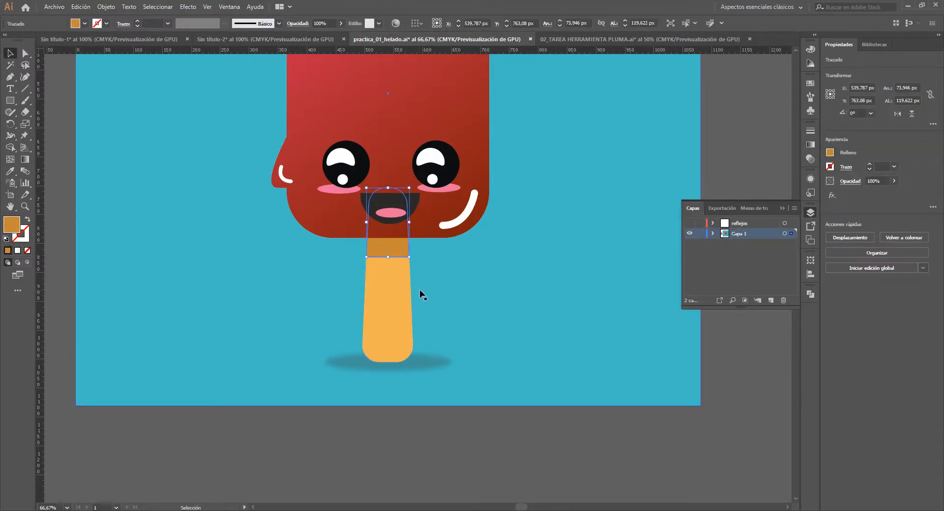
pyautogui.keyDown('shift'); pyautogui.click(383, 311); pyautogui.keyUp('shift')
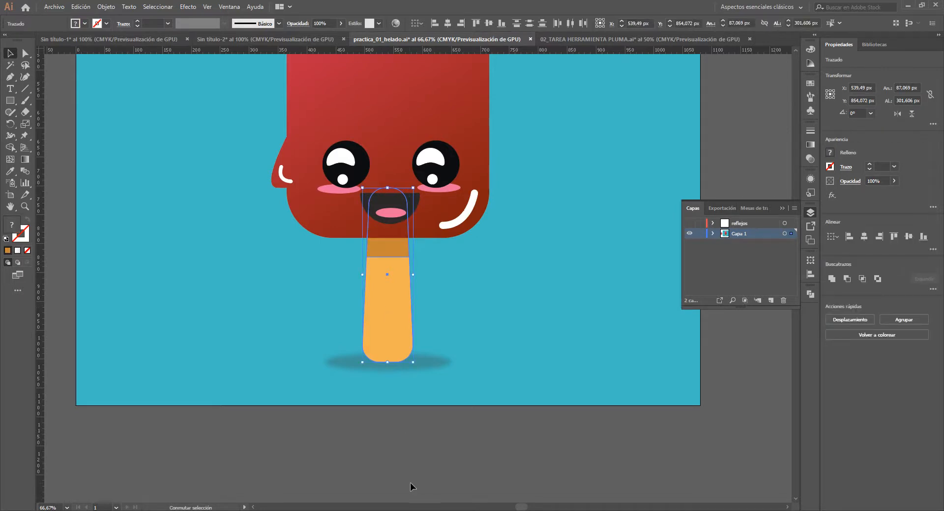
pyautogui.keyDown('shift'); pyautogui.click(425, 366); pyautogui.keyUp('shift')
pyautogui.press('space')
pyautogui.moveTo(482, 298); pyautogui.dragTo(428, 310)
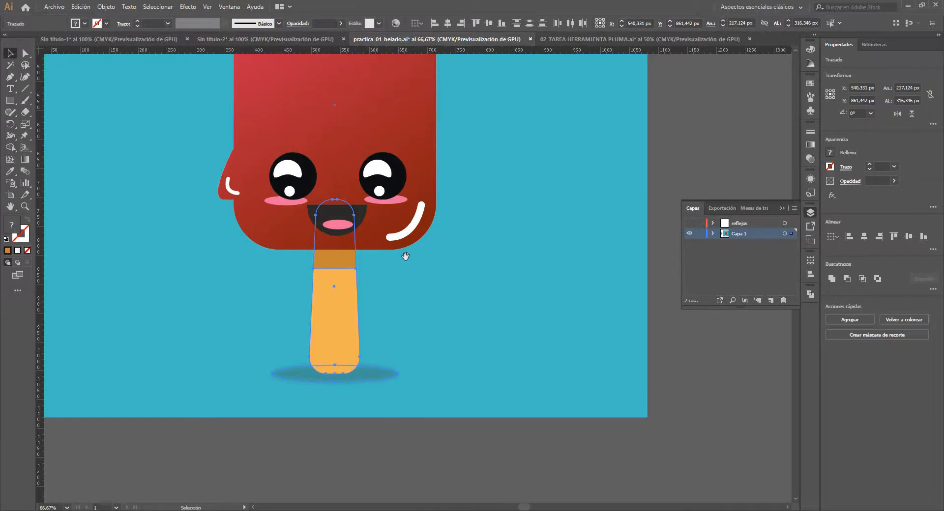
# - Create another new layer above Capa 1 and name it paleta
pyautogui.click(771, 301)
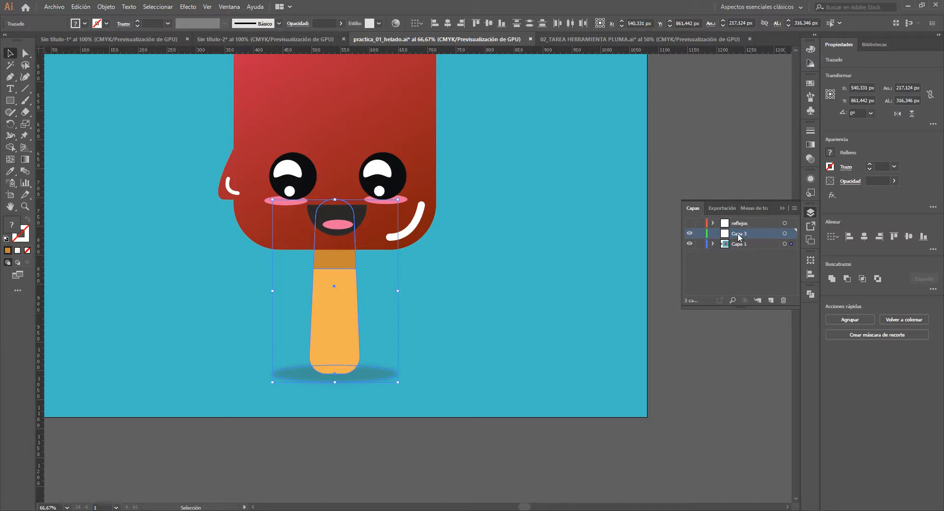
pyautogui.doubleClick(739, 234)
pyautogui.write('paleta')
pyautogui.click(737, 275)
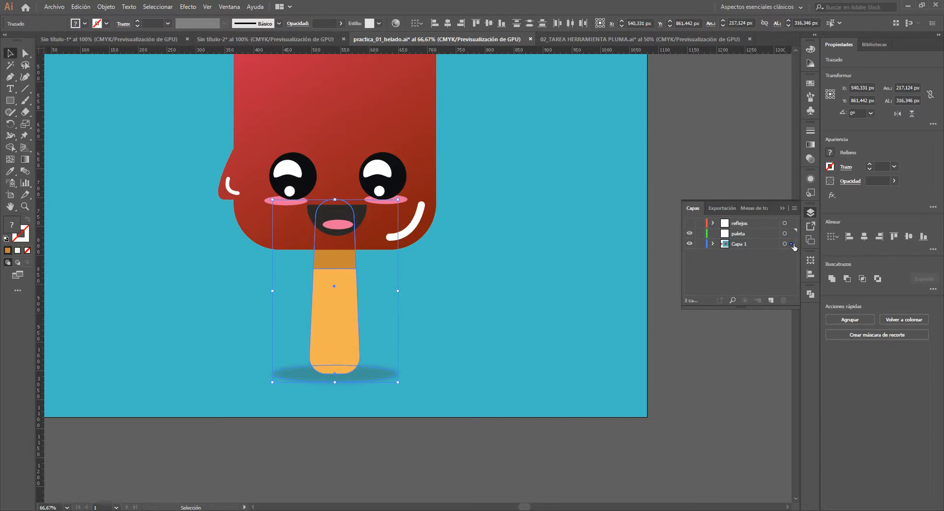
# - Move the selected stick pieces and shadow to the paleta layer, clear the selection and show the reflejos layer
pyautogui.moveTo(791, 244); pyautogui.dragTo(792, 236)
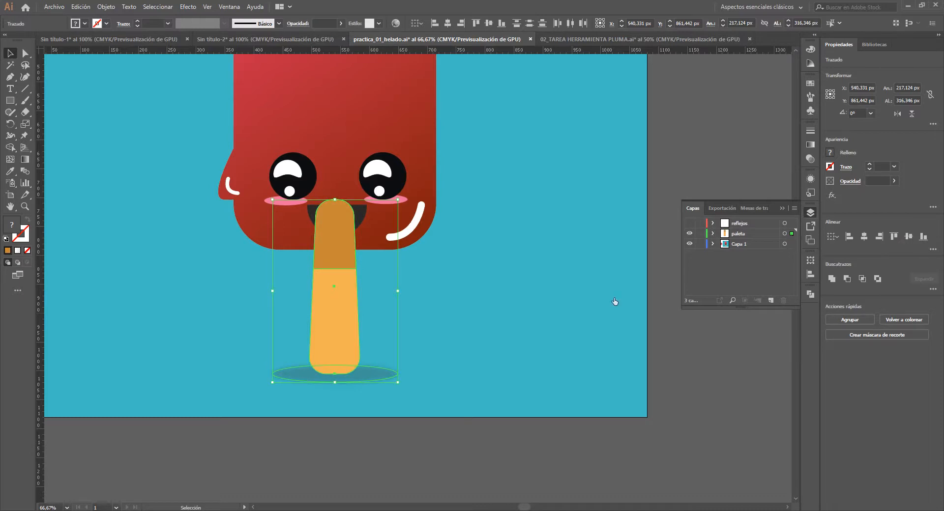
pyautogui.moveTo(417, 300); pyautogui.dragTo(434, 331)
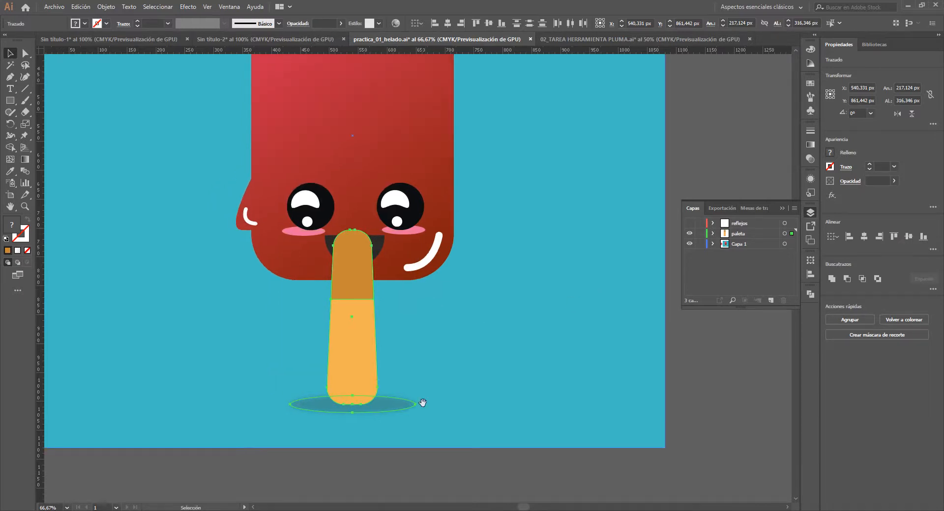
pyautogui.click(422, 456)
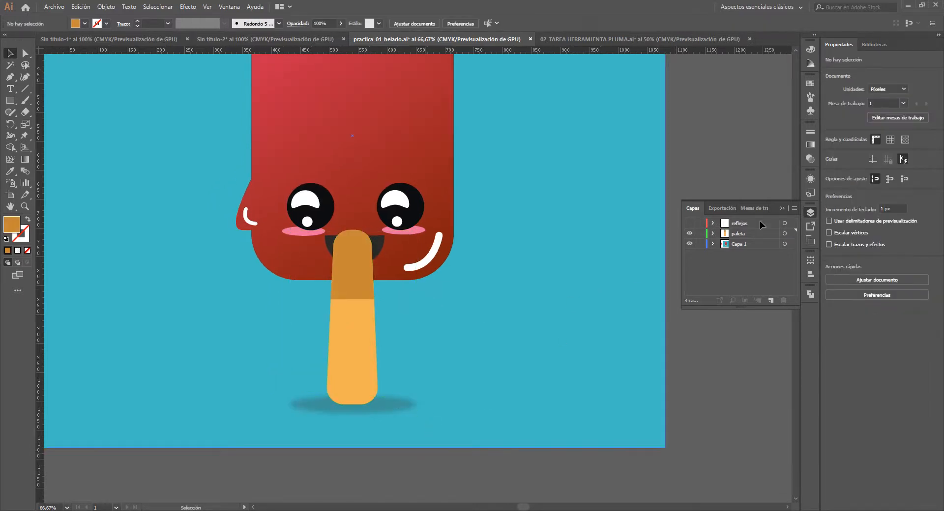
pyautogui.click(689, 223)
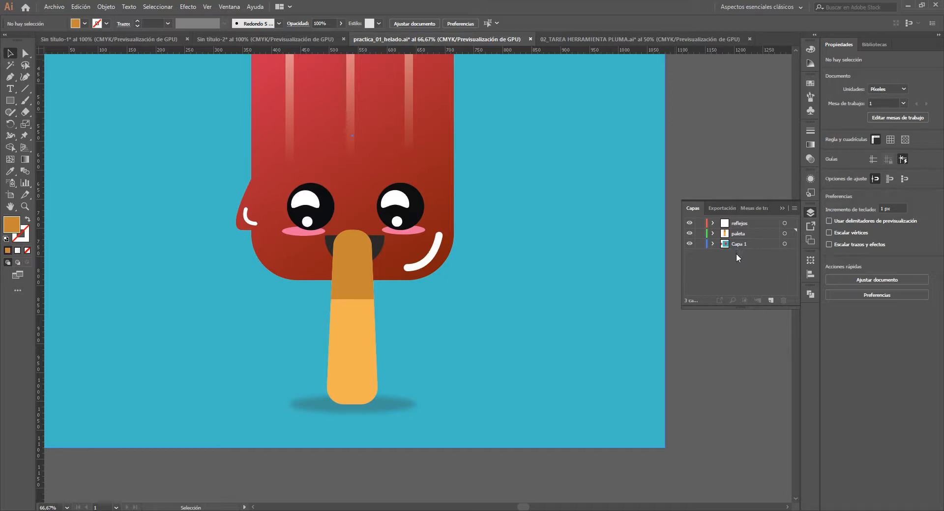
# - Move the paleta layer below Capa 1 in the layer order
pyautogui.click(739, 234)
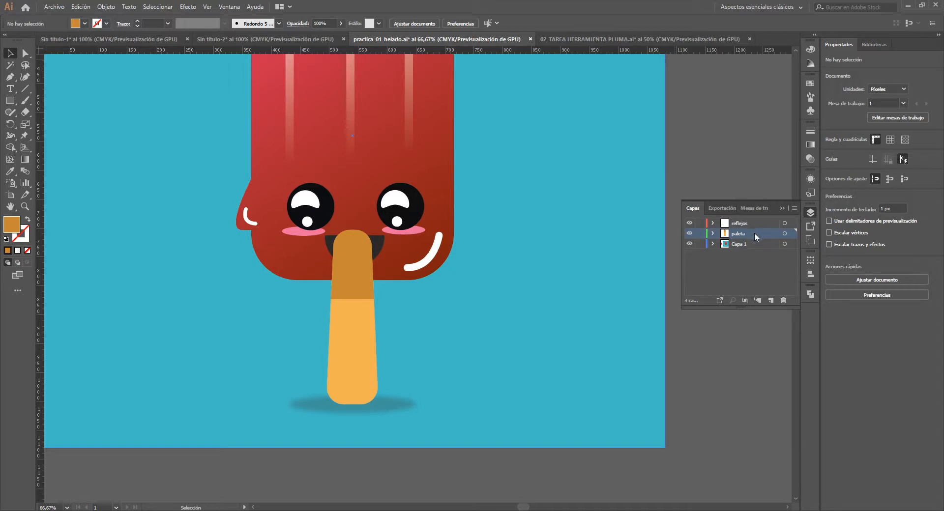
pyautogui.moveTo(754, 232); pyautogui.dragTo(744, 255)
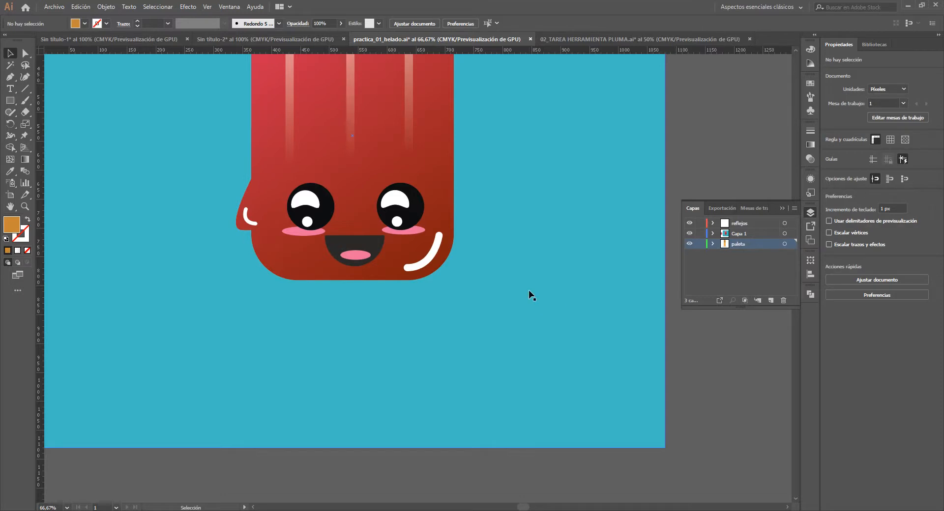
pyautogui.scroll(-1, 533, 299)
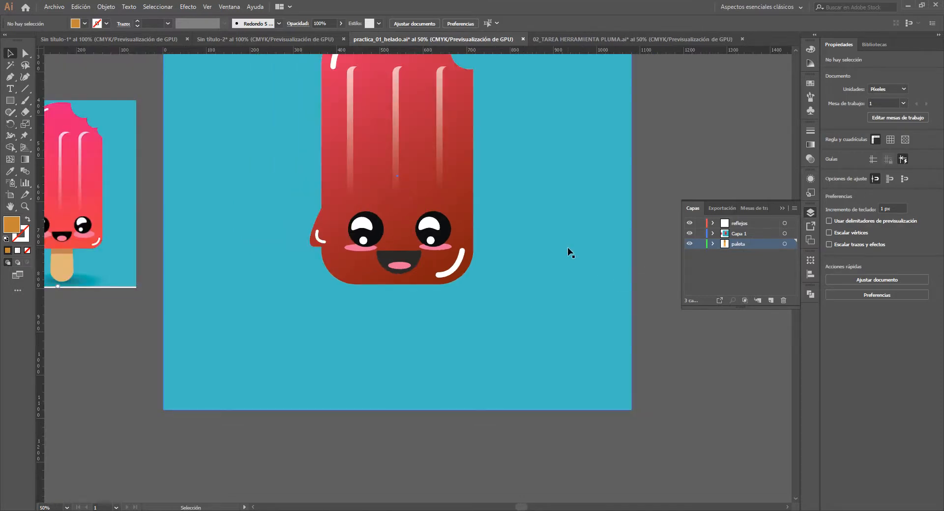
# - Select the blue background rectangle, create a new layer above Capa 1 and name it color de fondo
pyautogui.scroll(2, 565, 211)
pyautogui.click(564, 228)
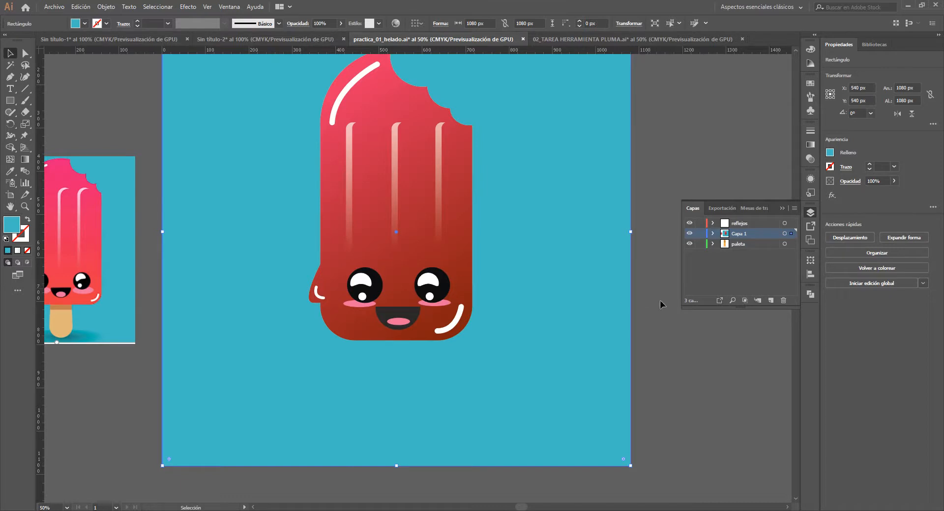
pyautogui.click(770, 300)
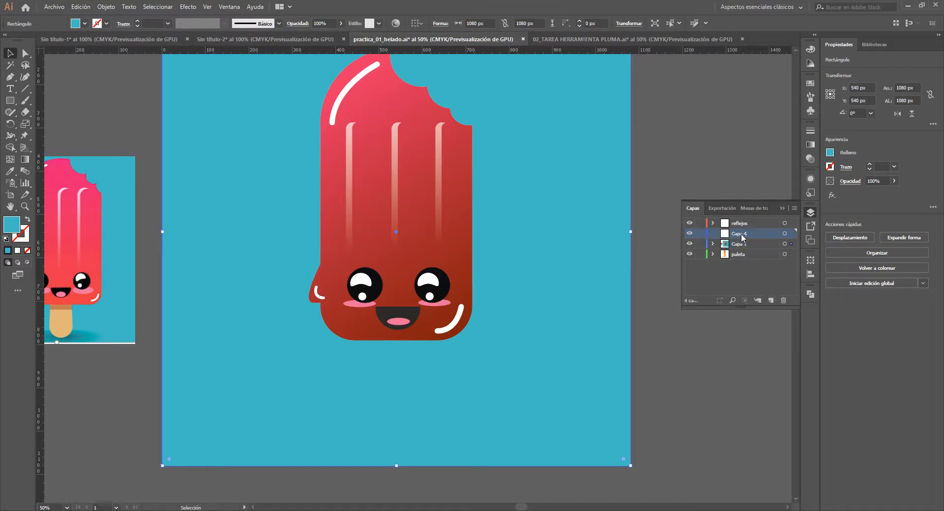
pyautogui.doubleClick(741, 233)
pyautogui.write('coor')
pyautogui.press('BackSpace')
pyautogui.press('BackSpace')
pyautogui.write('lor de fondo')
pyautogui.press('Return')
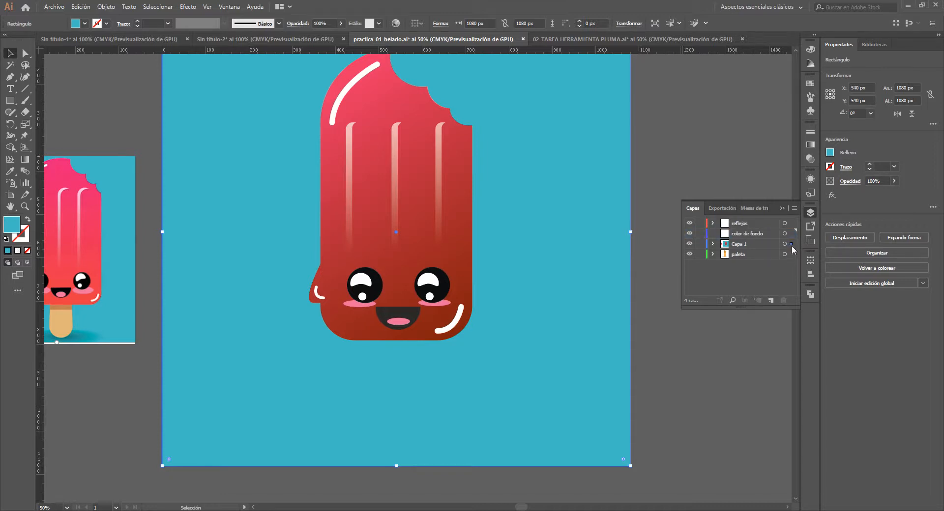
# - Move the selected background rectangle from Capa 1 to the color de fondo layer and clear the selection
pyautogui.moveTo(791, 244); pyautogui.dragTo(791, 235)
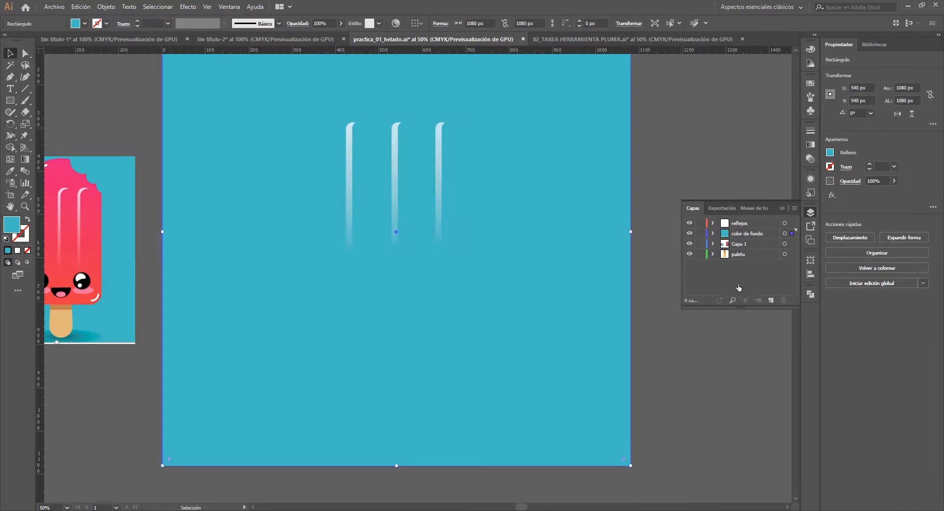
pyautogui.click(663, 110)
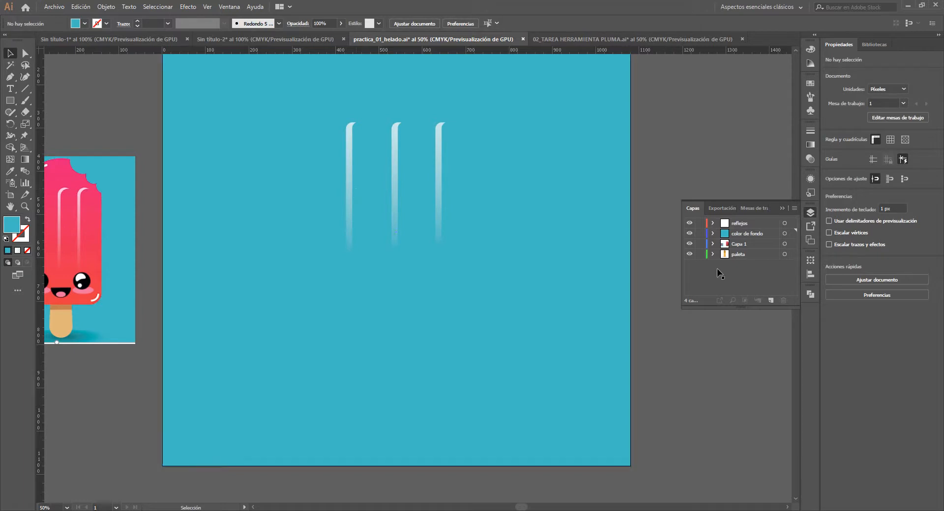
pyautogui.click(749, 233)
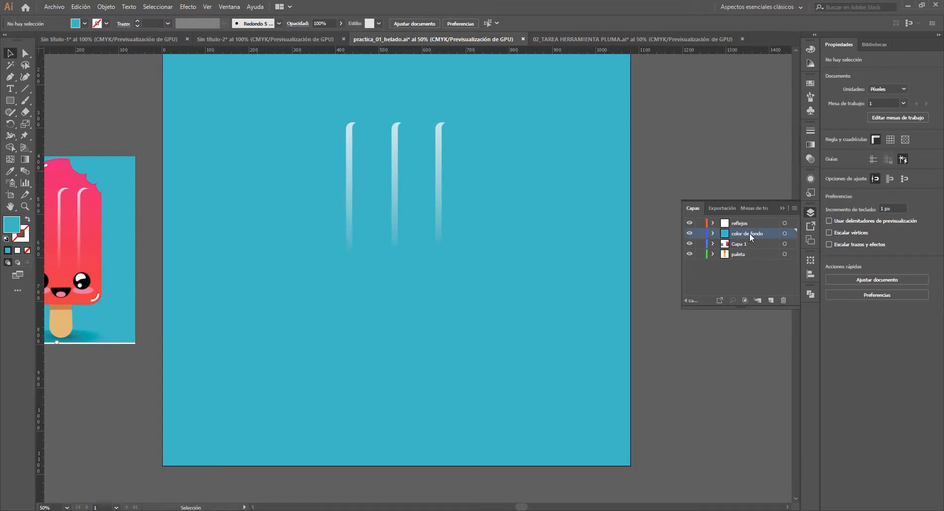
# - Rename the Capa 1 layer as helado
pyautogui.doubleClick(738, 243)
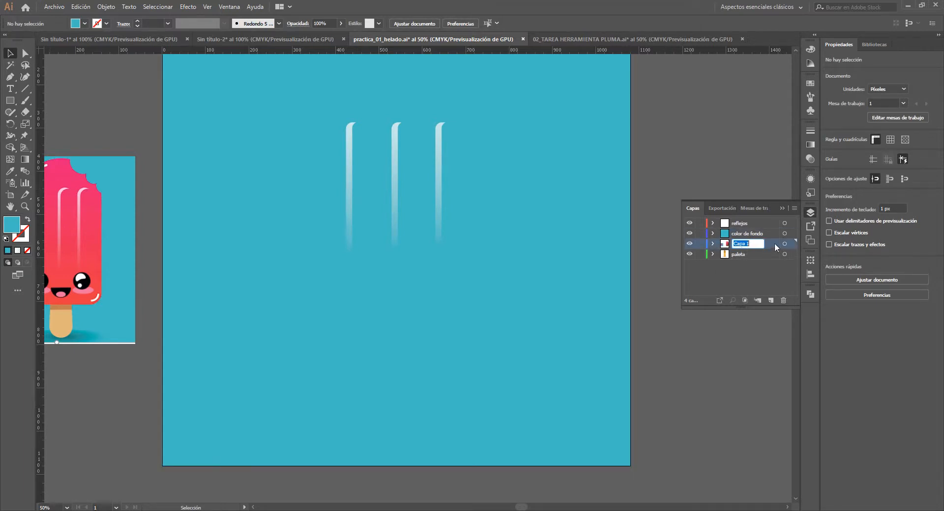
pyautogui.write('helado')
pyautogui.click(757, 289)
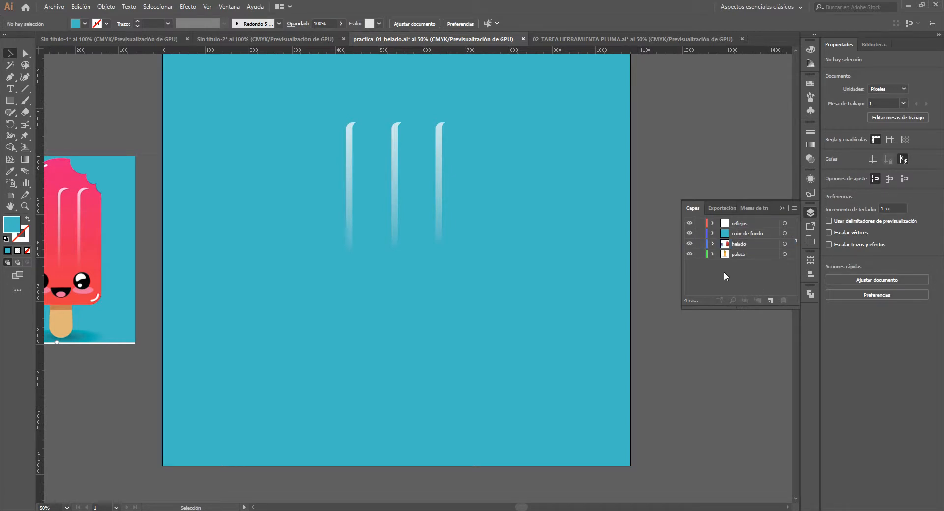
# - Move the color de fondo layer below helado and paleta to the bottom of the layer order
pyautogui.click(759, 235)
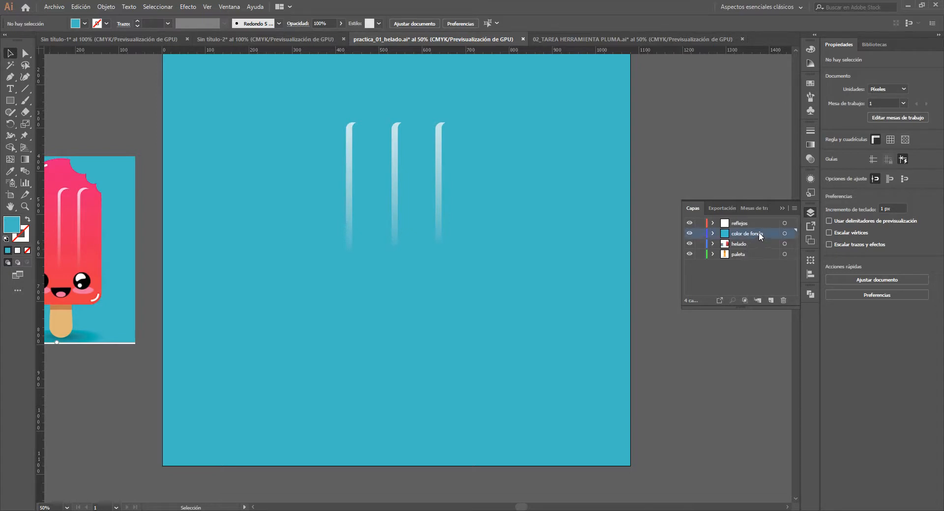
pyautogui.moveTo(759, 234); pyautogui.dragTo(758, 251)
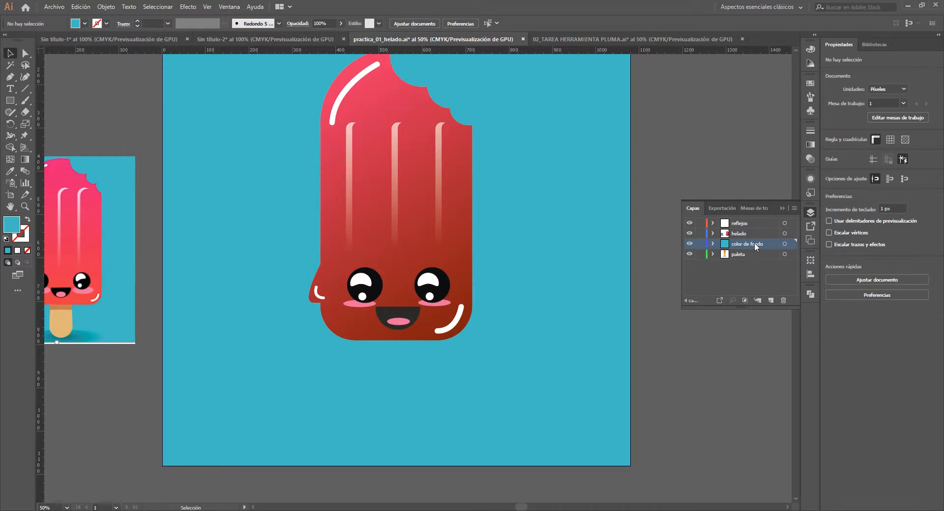
pyautogui.moveTo(753, 246); pyautogui.dragTo(750, 264)
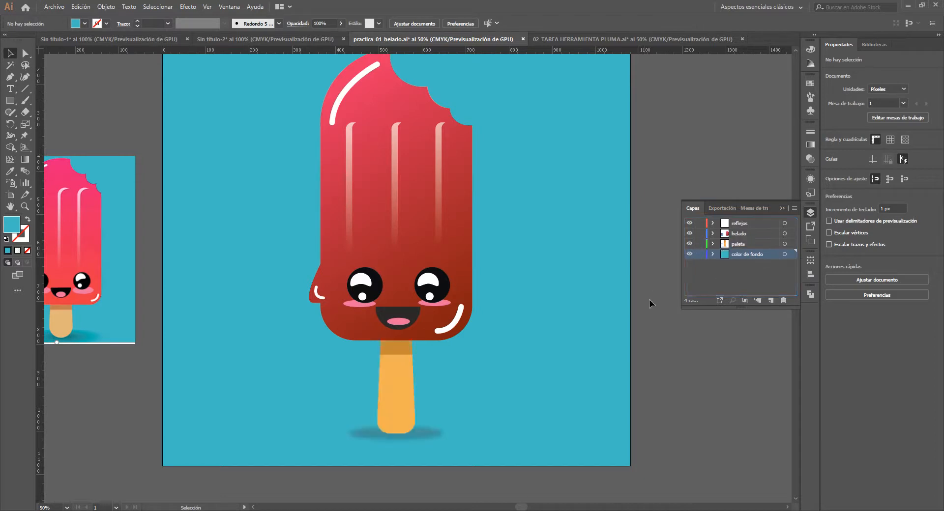
pyautogui.moveTo(547, 291); pyautogui.dragTo(541, 312)
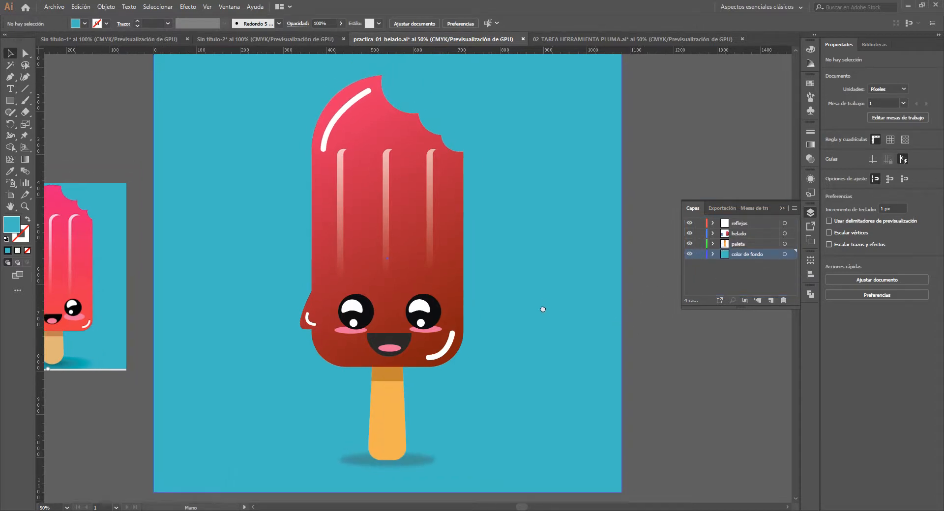
# - Hide and show the color de fondo layer and then the paleta layer to check their contents
pyautogui.click(690, 254)
pyautogui.click(689, 254)
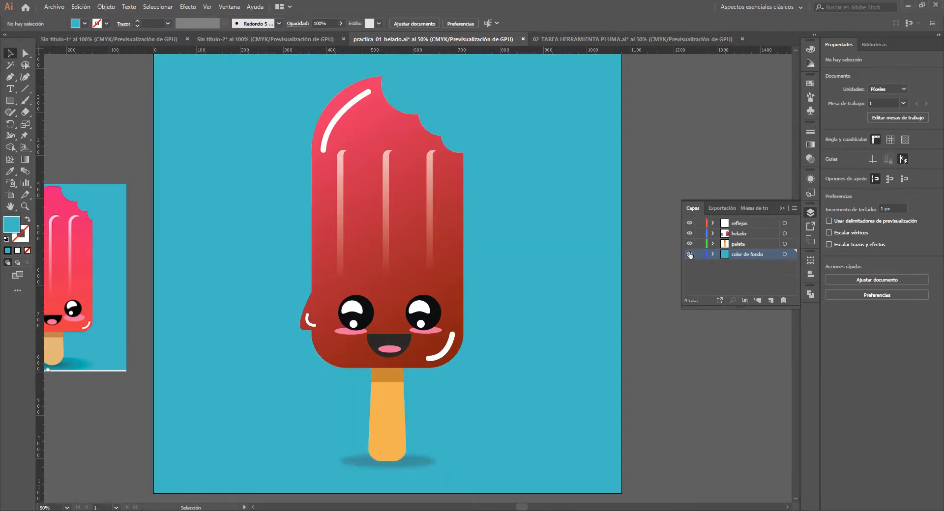
pyautogui.click(689, 244)
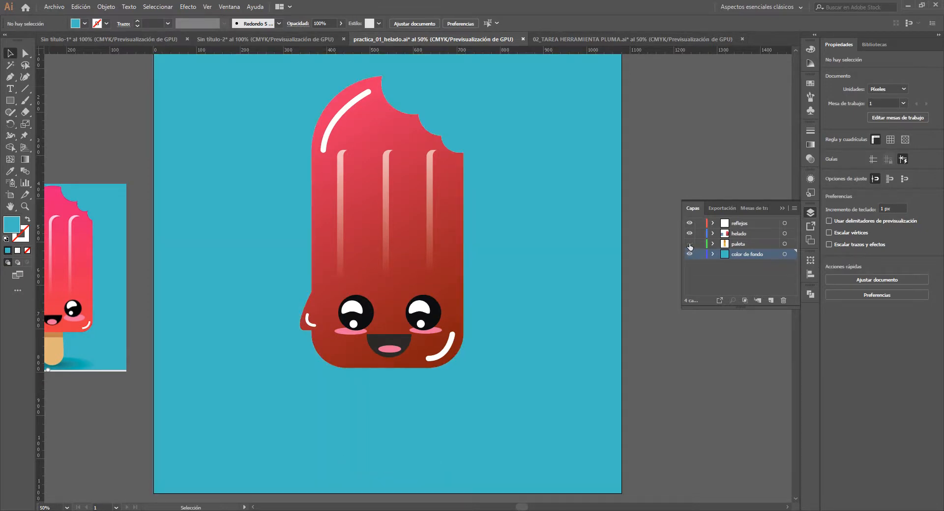
pyautogui.click(689, 244)
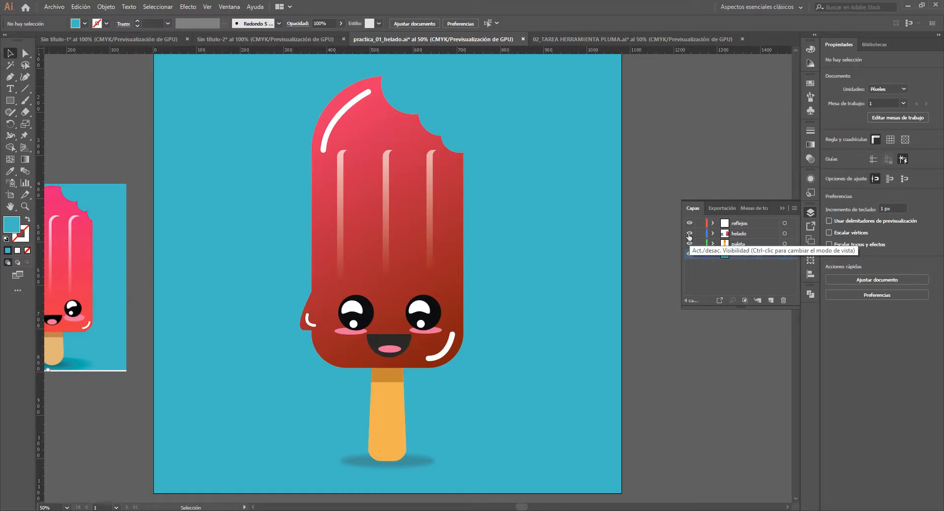
# - Hide the helado layer, check which layer holds the three-stripe highlight group, clear the selection and show helado again
pyautogui.click(689, 235)
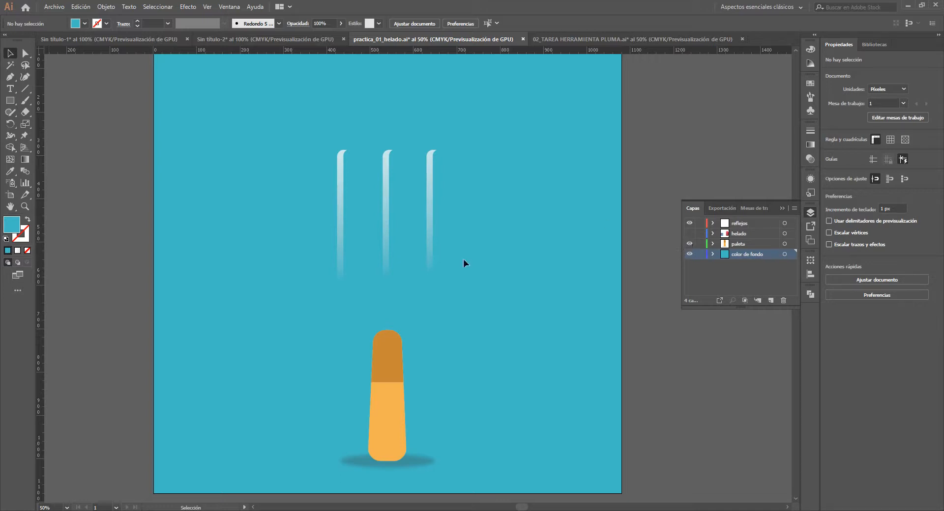
pyautogui.click(433, 217)
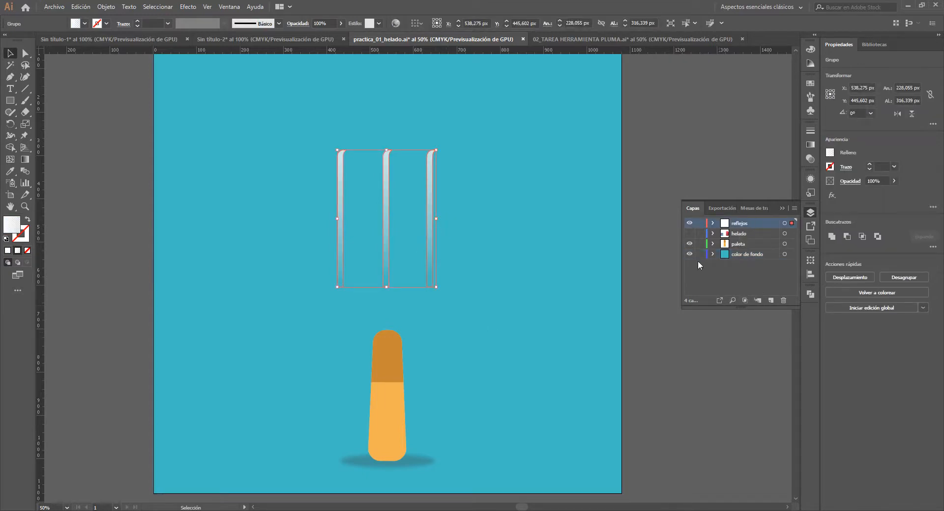
pyautogui.click(659, 231)
pyautogui.click(689, 234)
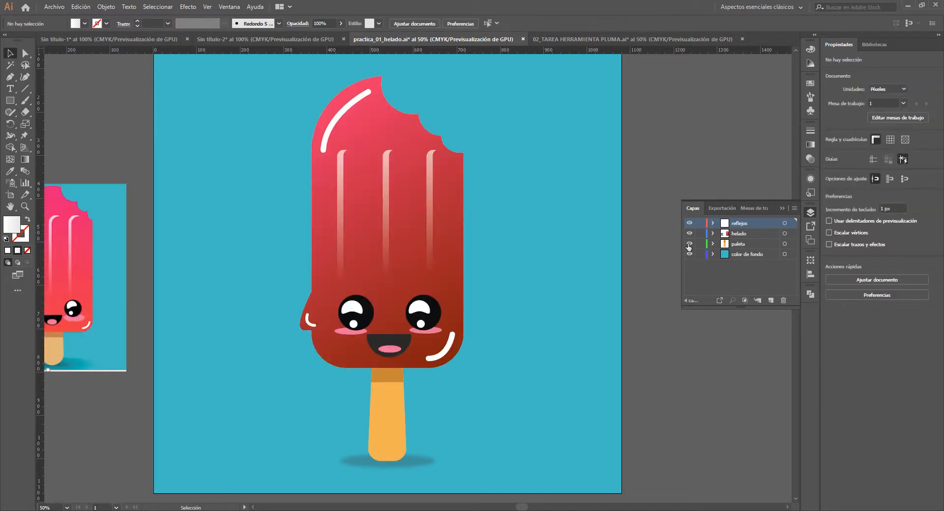
pyautogui.scroll(-1, 629, 260)
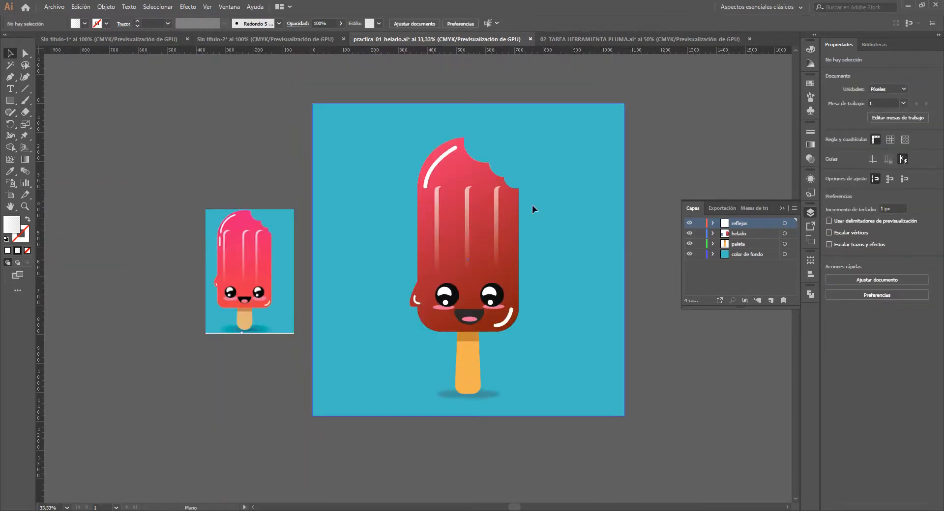
pyautogui.moveTo(531, 205); pyautogui.dragTo(532, 252)
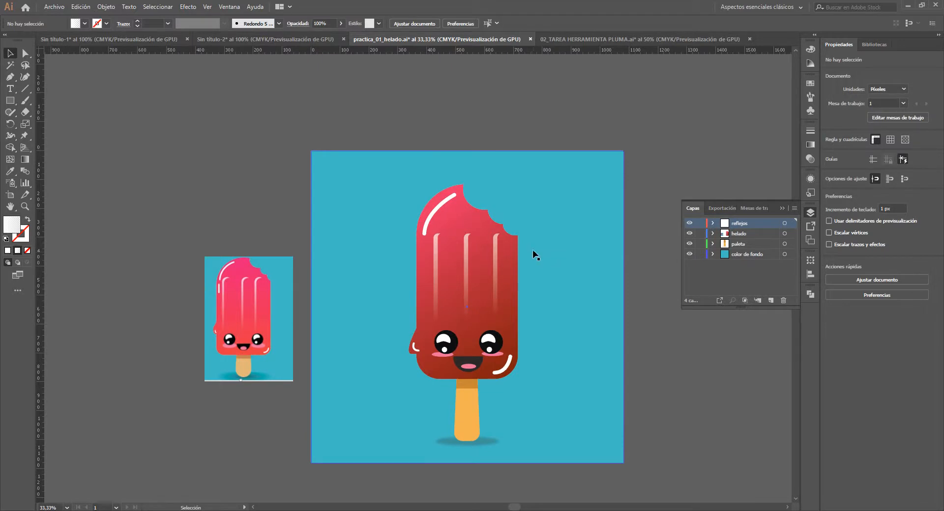
pyautogui.moveTo(388, 506)
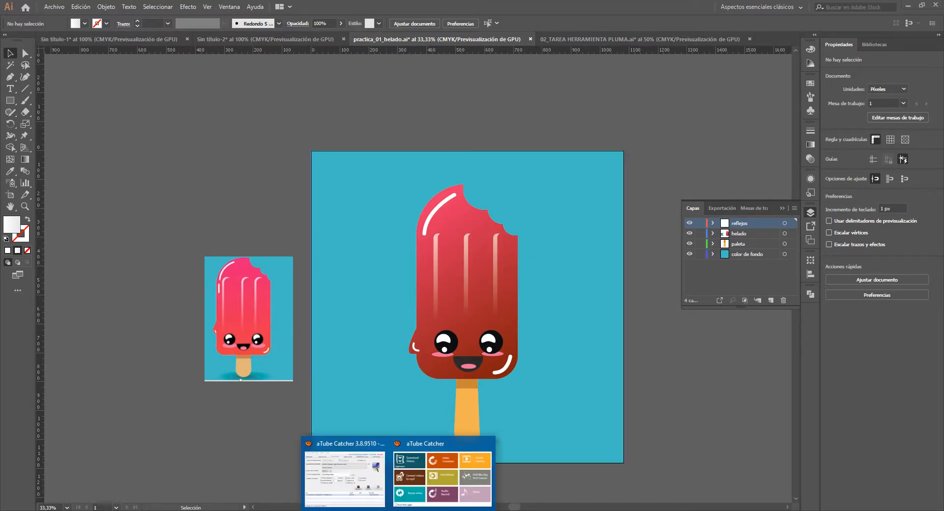
pyautogui.click(360, 466)
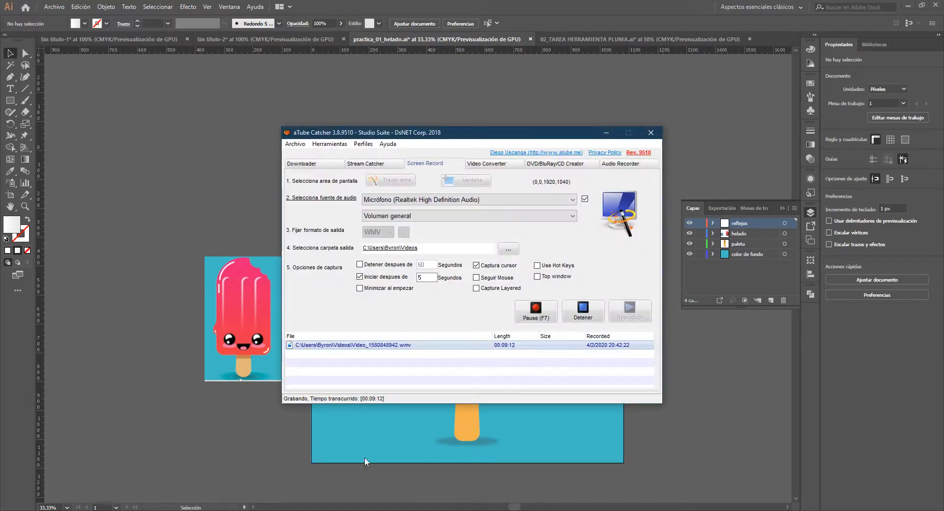
pyautogui.click(609, 134)
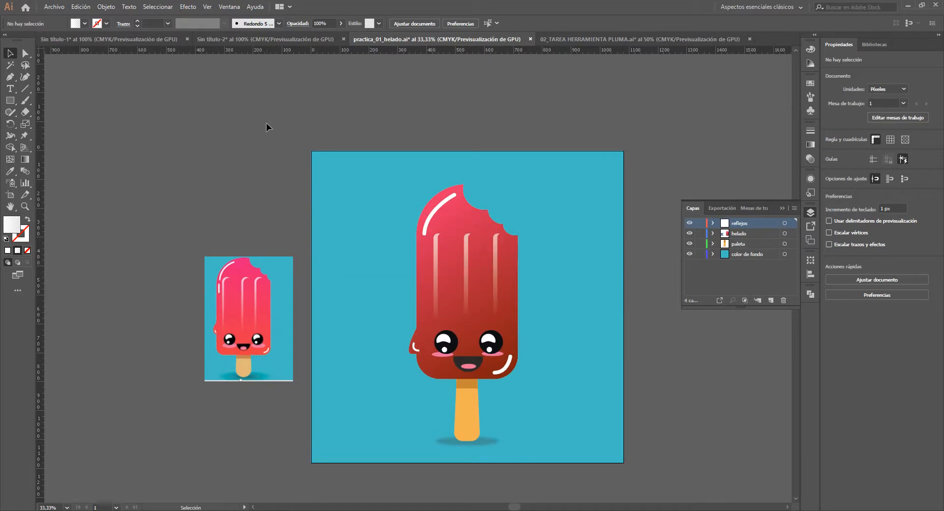
# - Switch to the Sin título-1 document and add the point text "éxito" below the red ÉXITO lettering
pyautogui.click(132, 41)
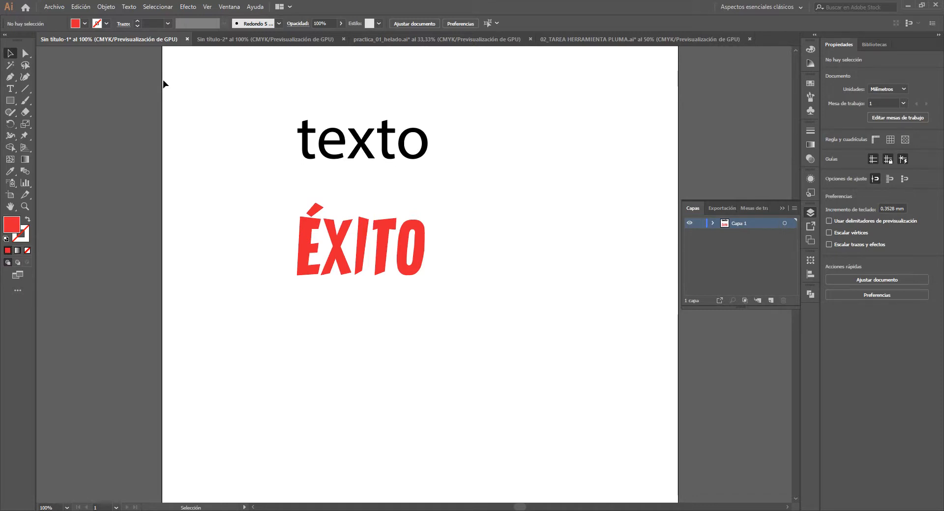
pyautogui.moveTo(357, 284); pyautogui.dragTo(392, 257)
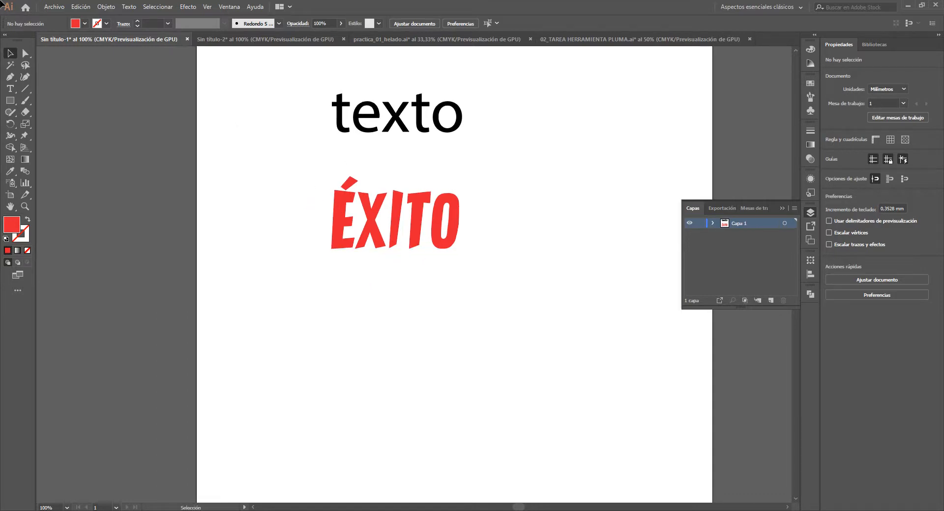
pyautogui.click(11, 89)
pyautogui.click(366, 343)
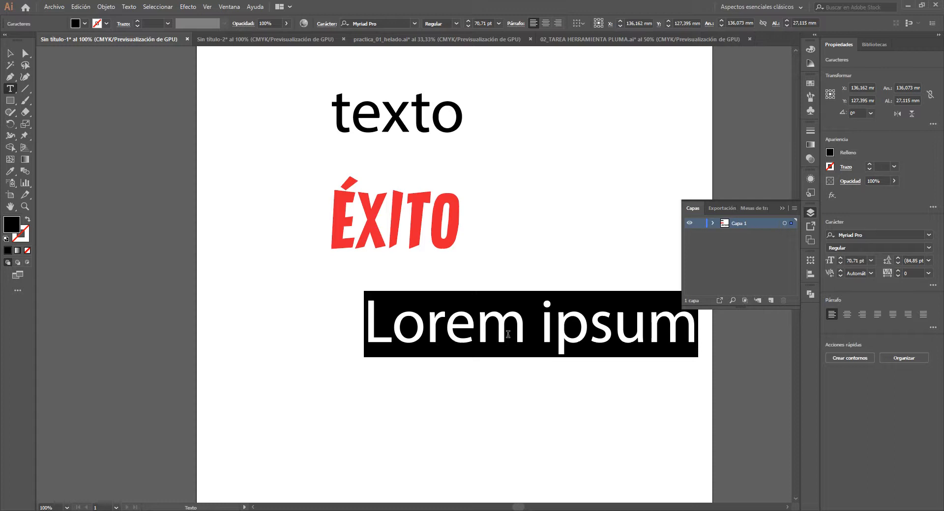
pyautogui.write('é')
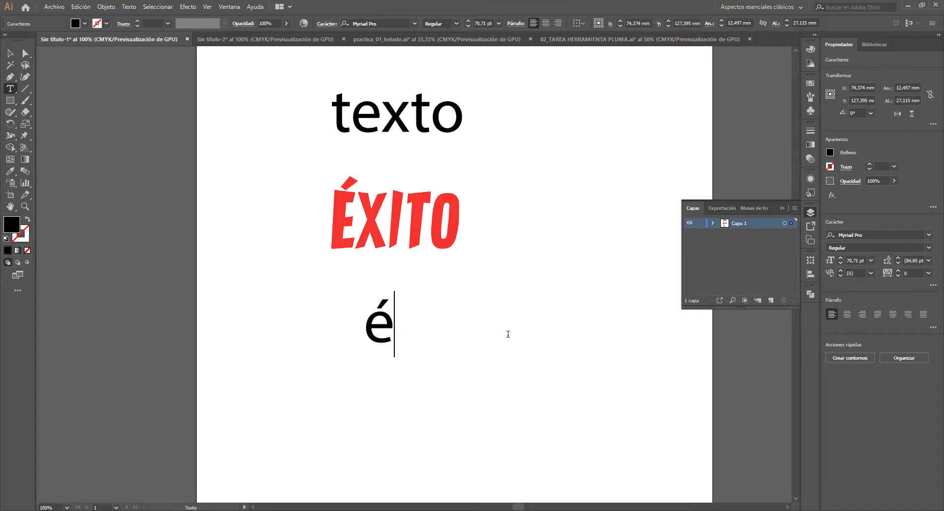
pyautogui.write('xito')
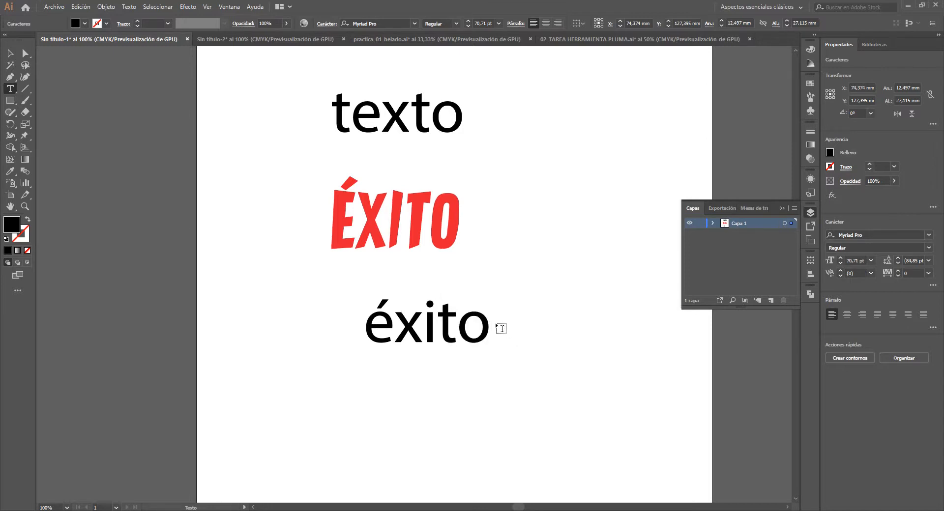
# - Set the font of the new éxito text to Aqua Grotesque and leave text editing
pyautogui.moveTo(491, 324); pyautogui.dragTo(331, 330)
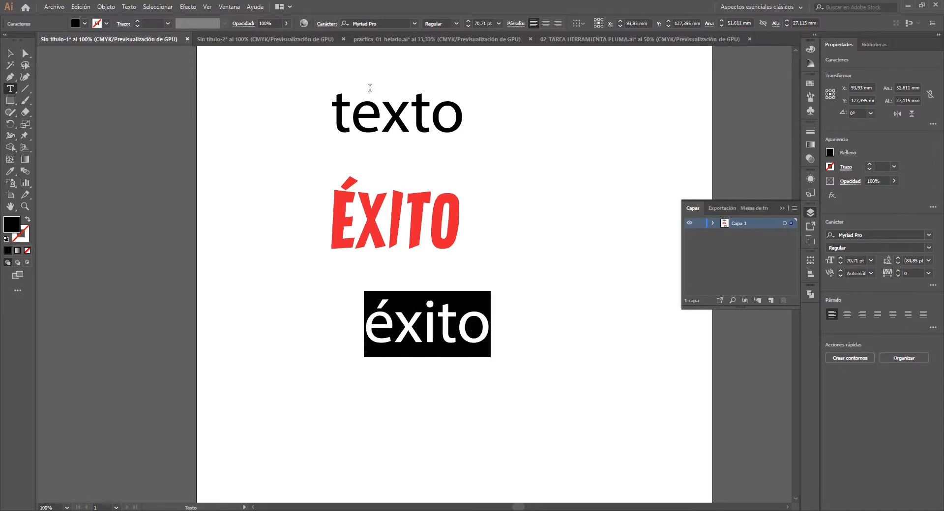
pyautogui.click(416, 23)
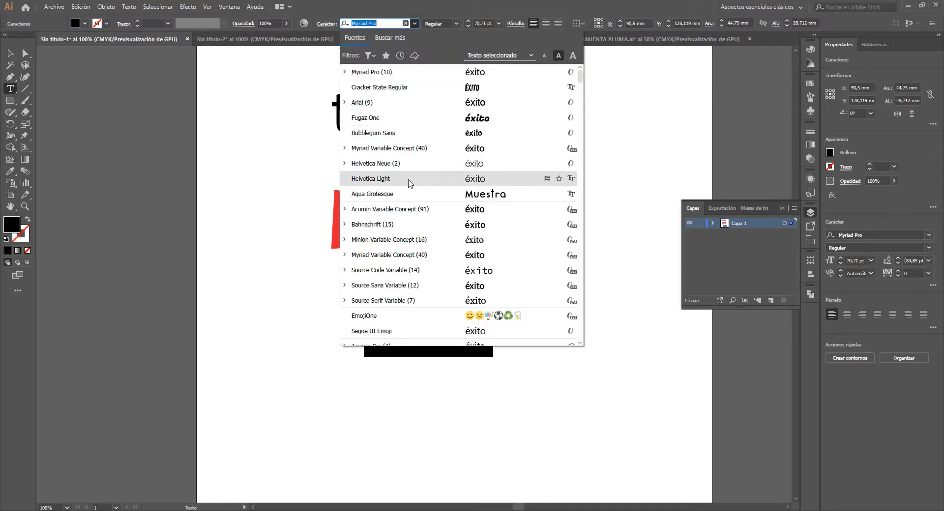
pyautogui.click(486, 197)
pyautogui.click(10, 53)
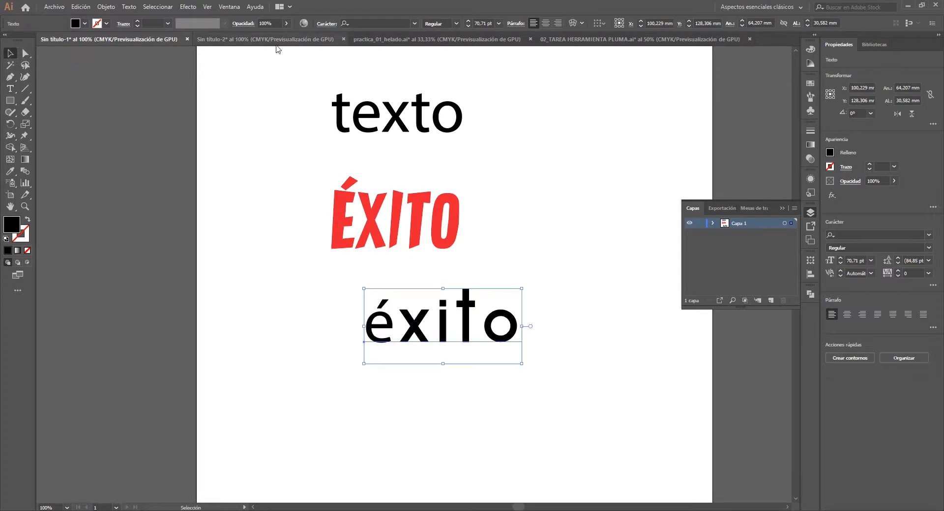
# - Select all of the black éxito text, reapply the Aqua Grotesque font and leave text editing
pyautogui.doubleClick(400, 330)
pyautogui.doubleClick(384, 323)
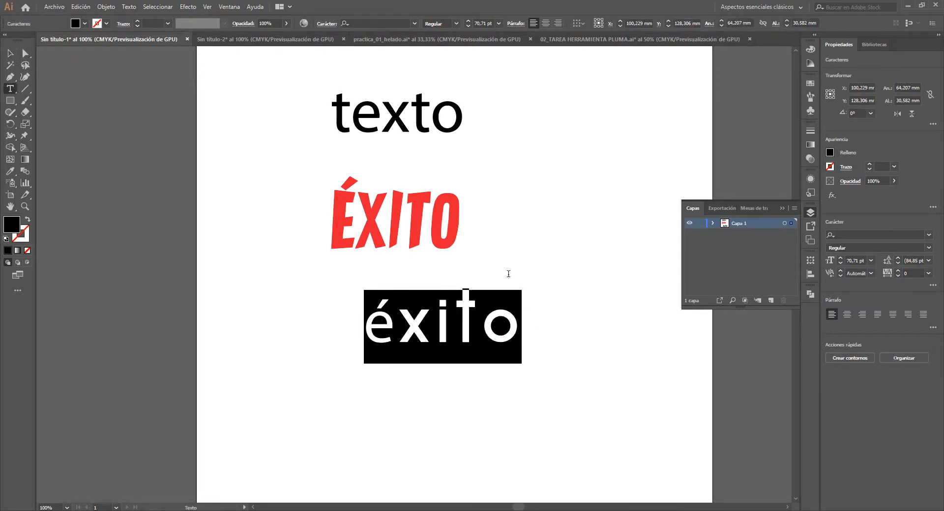
pyautogui.click(413, 23)
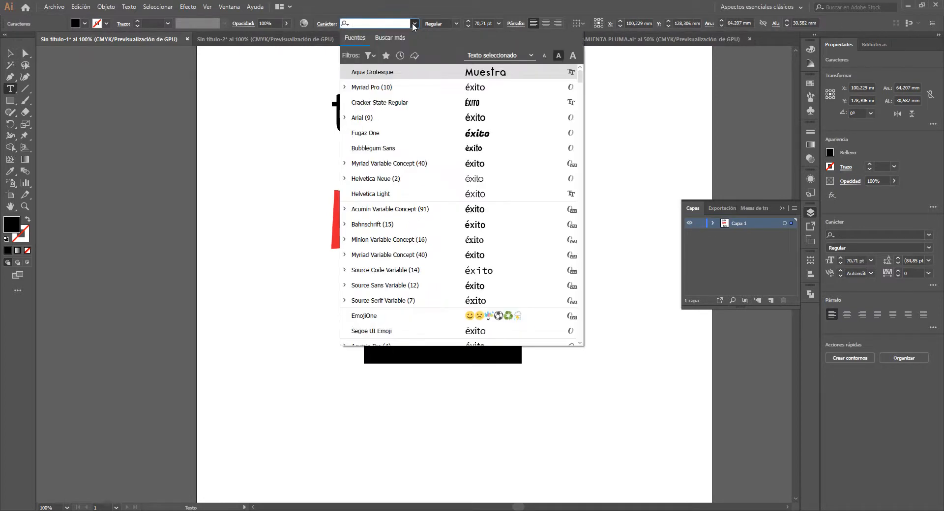
pyautogui.click(394, 74)
pyautogui.press('Escape')
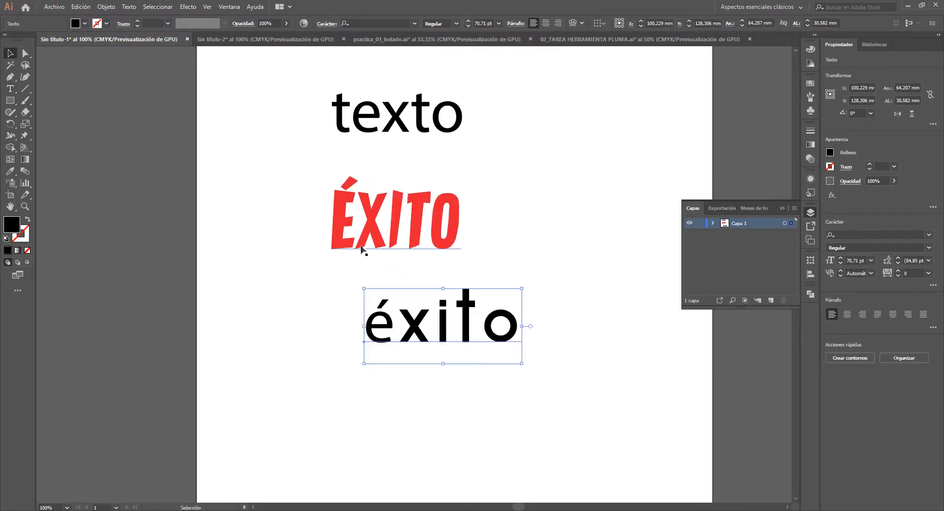
# - Change the fill colour of the black éxito text to yellow and clear the selection
pyautogui.moveTo(362, 280); pyautogui.dragTo(292, 264)
pyautogui.doubleClick(14, 221)
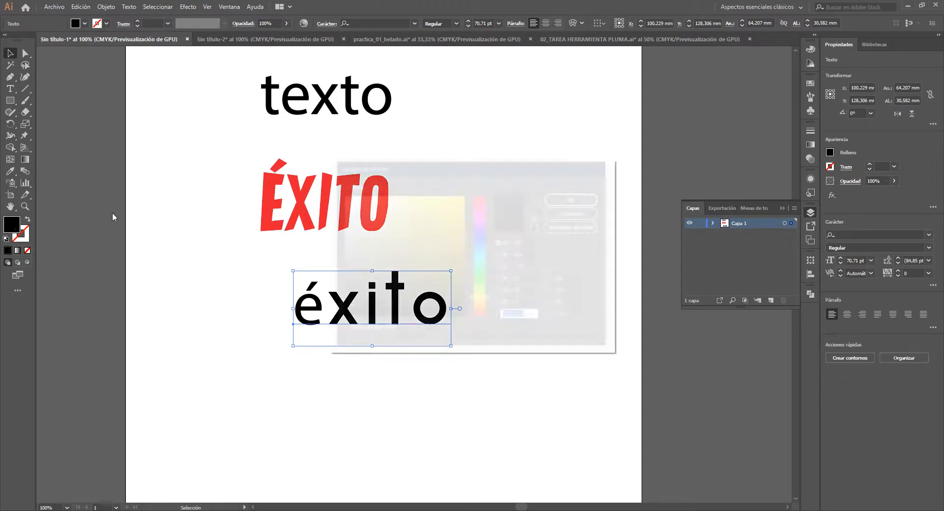
pyautogui.click(450, 214)
pyautogui.click(570, 199)
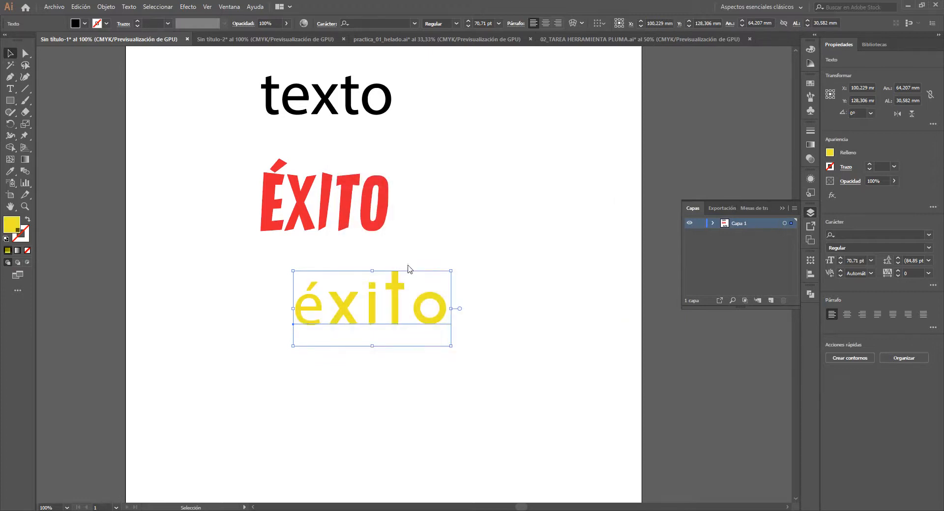
pyautogui.click(482, 227)
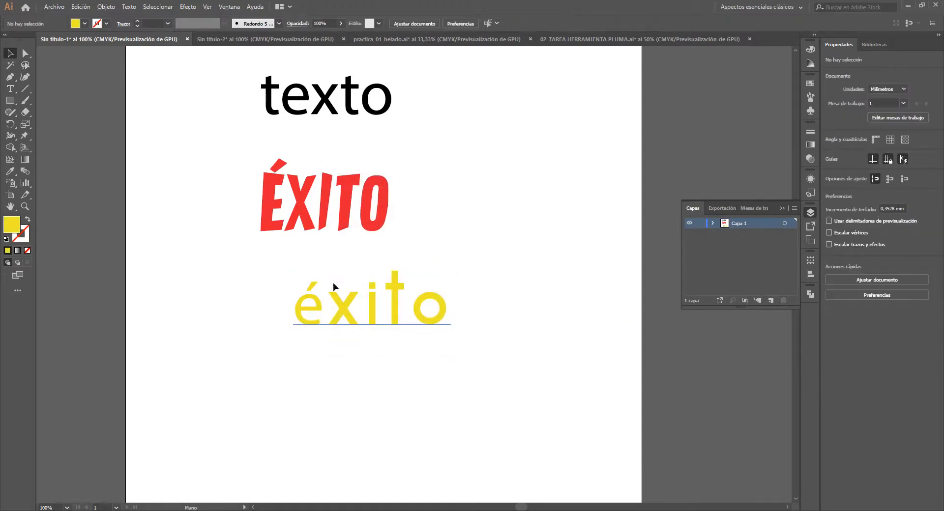
# - Enlarge the yellow éxito text to about 67 mm wide and move it to the lower right of the red ÉXITO
pyautogui.moveTo(334, 284); pyautogui.dragTo(374, 225)
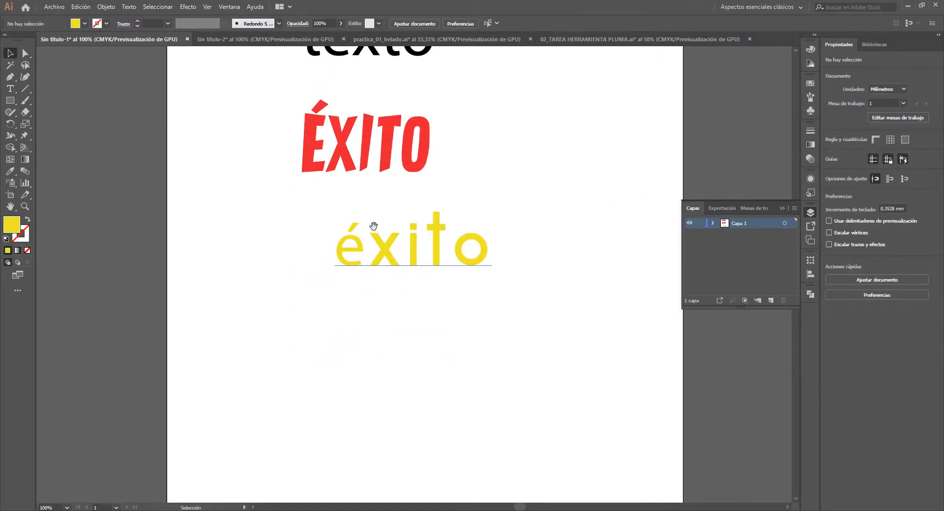
pyautogui.click(388, 253)
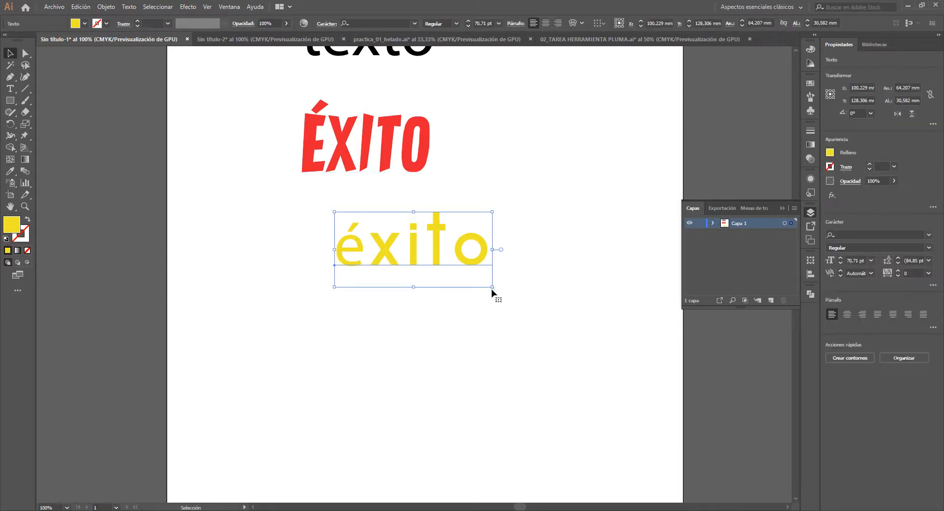
pyautogui.moveTo(492, 287)
pyautogui.mouseDown()
pyautogui.moveTo(579, 446)
pyautogui.moveTo(469, 230)
pyautogui.moveTo(467, 364)
pyautogui.moveTo(413, 270)
pyautogui.moveTo(467, 259)
pyautogui.moveTo(524, 331)
pyautogui.moveTo(462, 289)
pyautogui.moveTo(520, 327)
pyautogui.moveTo(521, 301)
pyautogui.moveTo(537, 301)
pyautogui.moveTo(507, 295)
pyautogui.moveTo(522, 310)
pyautogui.moveTo(502, 291)
pyautogui.mouseUp()
pyautogui.moveTo(392, 261); pyautogui.dragTo(475, 225)
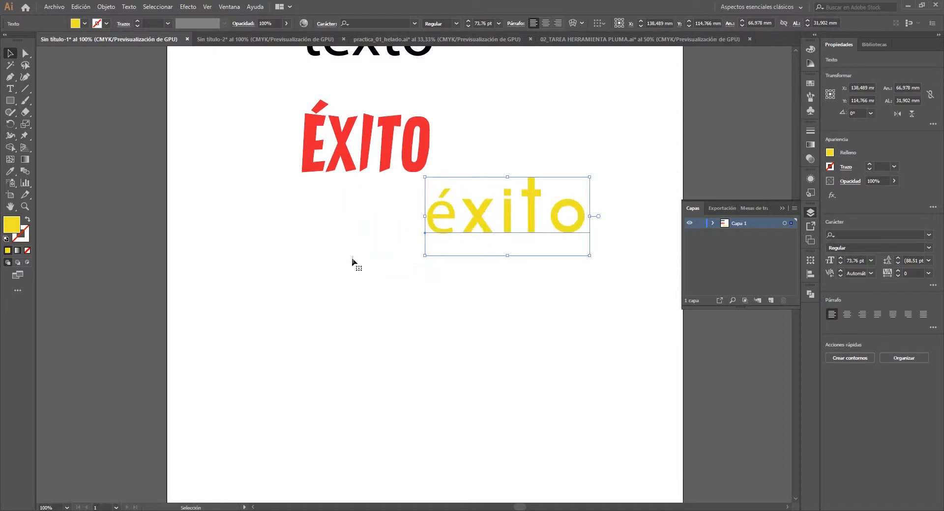
# - Draw an area text box about 116 × 61 mm below the yellow éxito and set its placeholder text to 36 pt
pyautogui.click(10, 90)
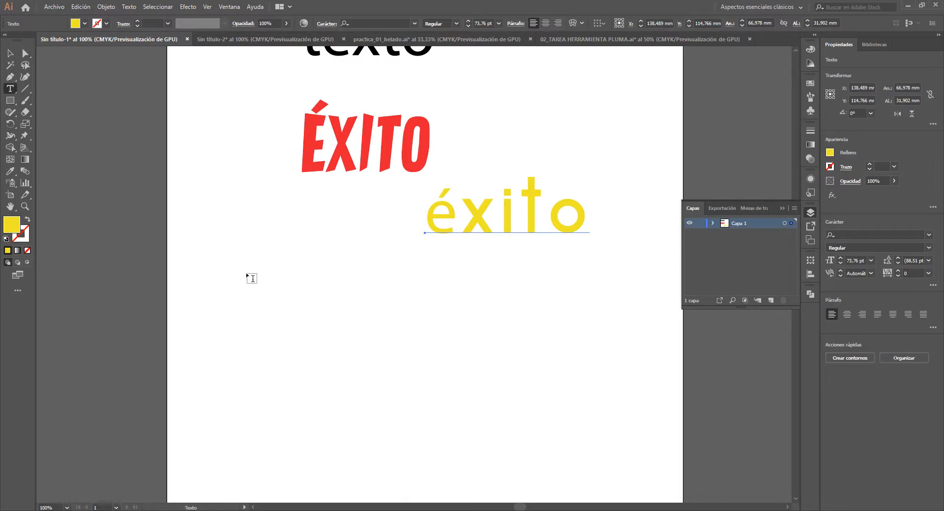
pyautogui.moveTo(251, 278)
pyautogui.mouseDown()
pyautogui.moveTo(275, 327)
pyautogui.moveTo(350, 383)
pyautogui.moveTo(471, 396)
pyautogui.moveTo(538, 430)
pyautogui.mouseUp()
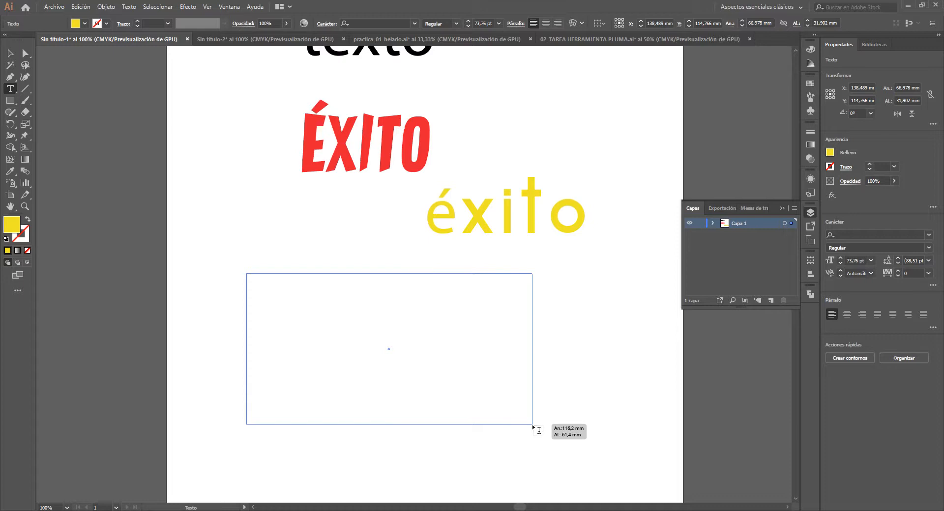
pyautogui.moveTo(533, 426); pyautogui.dragTo(533, 424)
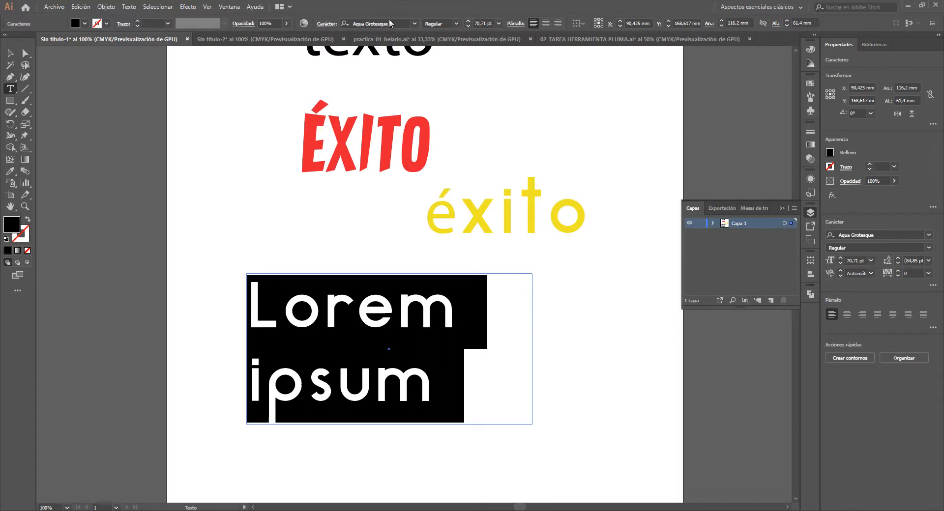
pyautogui.click(499, 23)
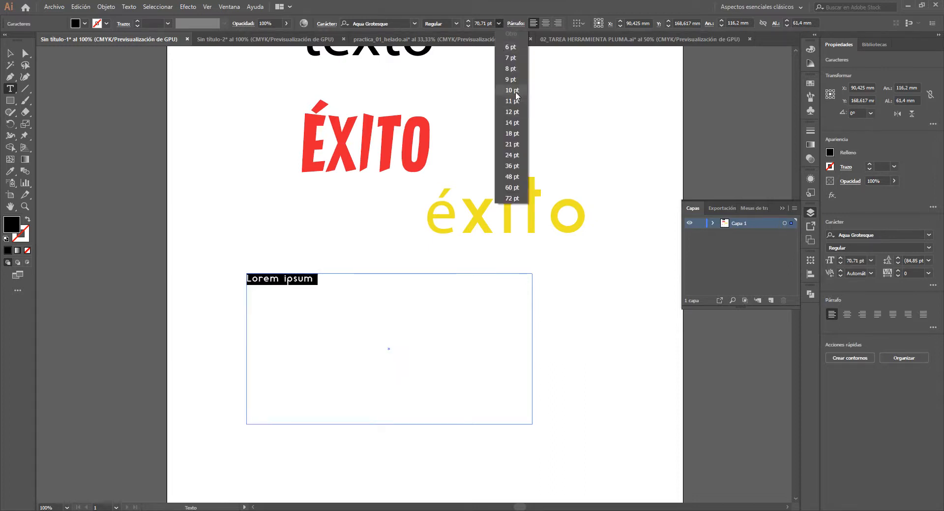
pyautogui.click(518, 167)
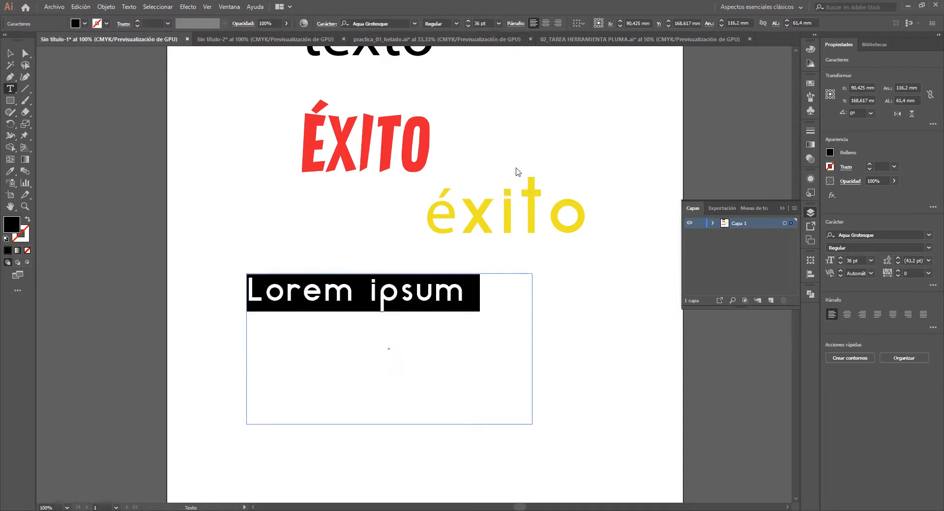
# - Add random filler letters after Lorem ipsum until the text overflows the box, and leave text editing
pyautogui.click(469, 283)
pyautogui.write('poan')
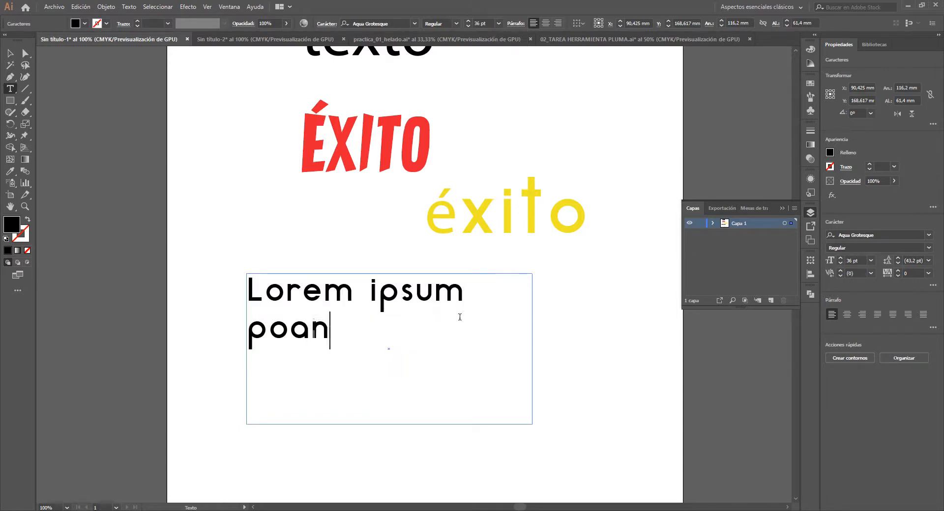
pyautogui.write('ñañdadñlñkdknasdknalsdbjasd')
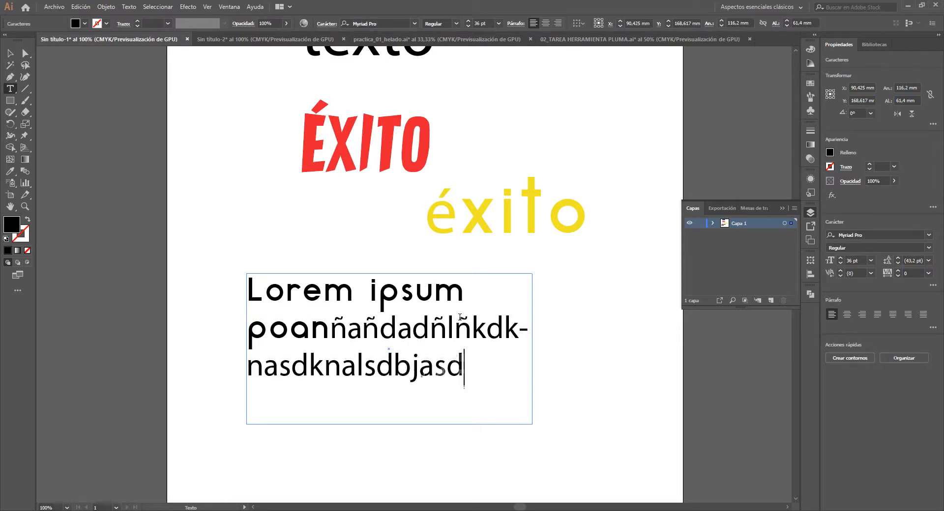
pyautogui.write('jadlasdasdlnasdslkaskn-')
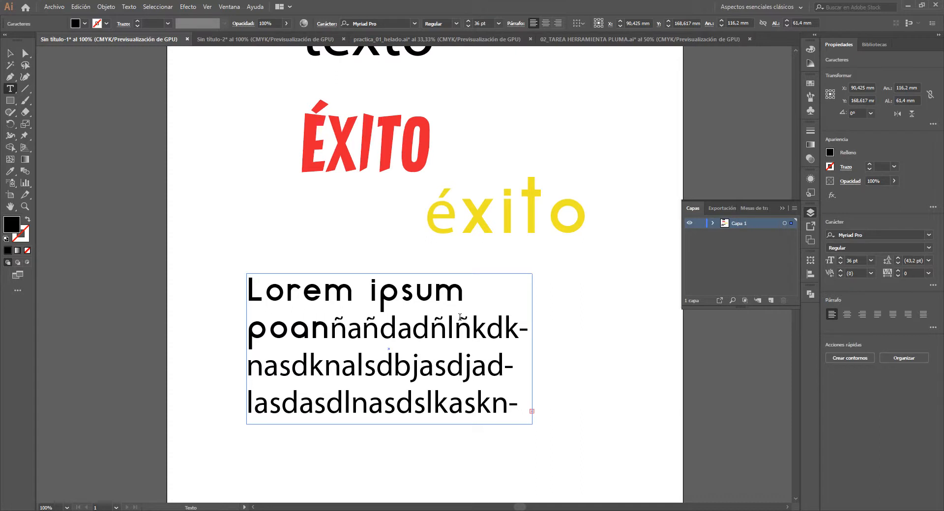
pyautogui.click(10, 52)
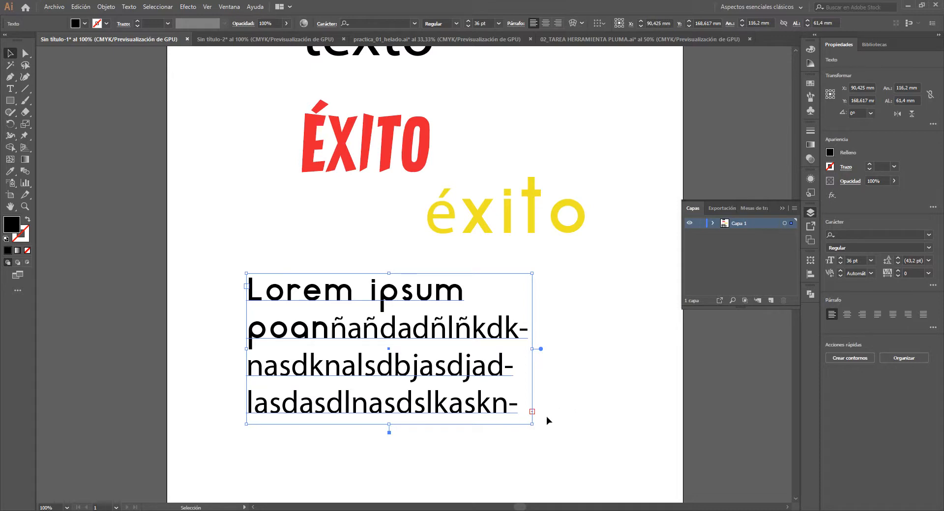
# - Enlarge the Lorem ipsum text box to about 147 × 86 mm so all of its text fits, keeping the box selected
pyautogui.moveTo(530, 424); pyautogui.dragTo(609, 415)
pyautogui.click(547, 426)
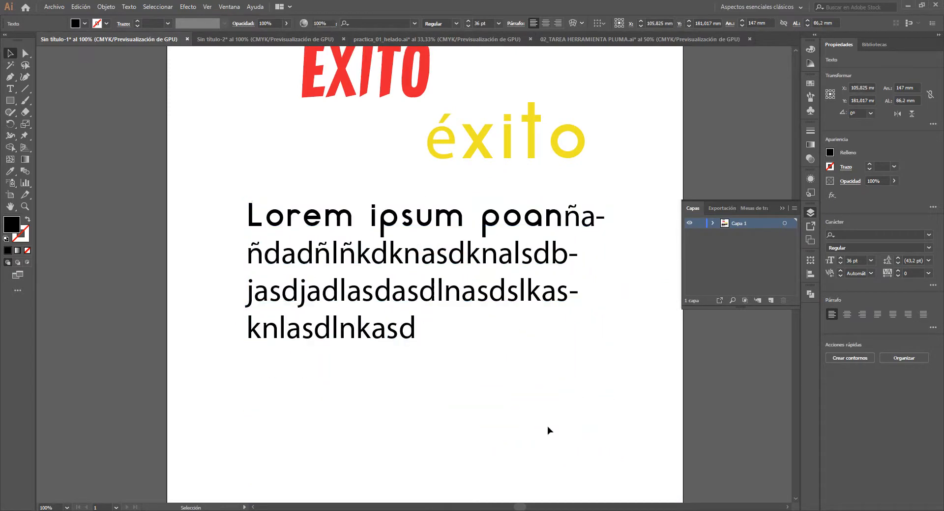
pyautogui.click(397, 244)
pyautogui.press('space')
pyautogui.moveTo(507, 261); pyautogui.dragTo(482, 317)
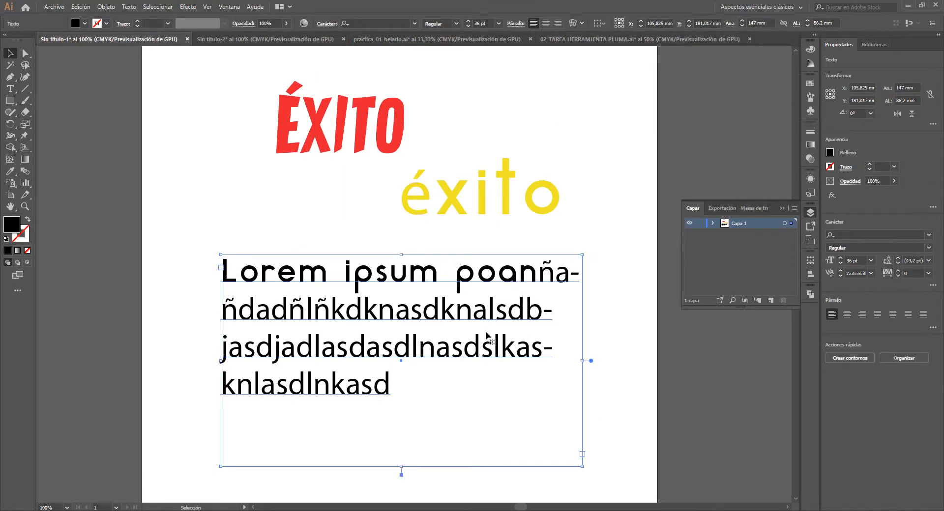
# - Try scaling the yellow éxito text down to about 57 mm wide, and undo the resize
pyautogui.click(462, 197)
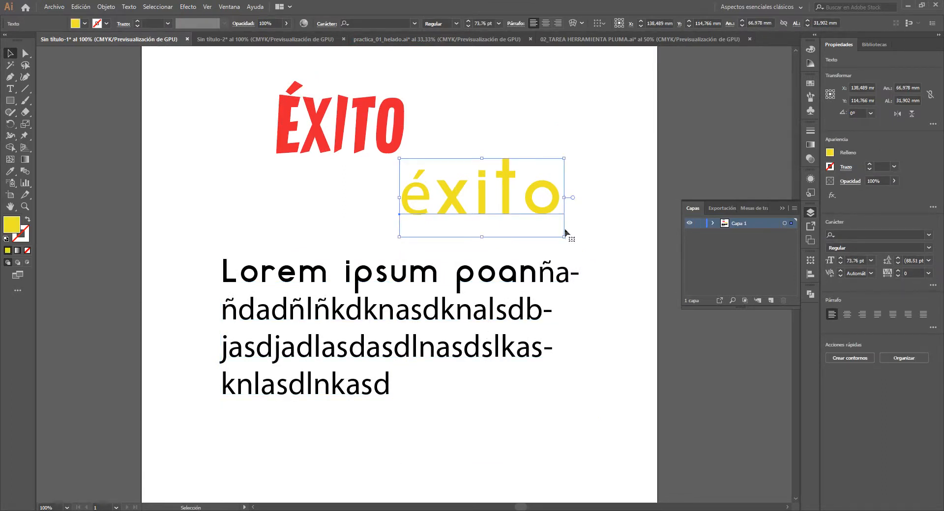
pyautogui.moveTo(568, 231); pyautogui.dragTo(540, 219)
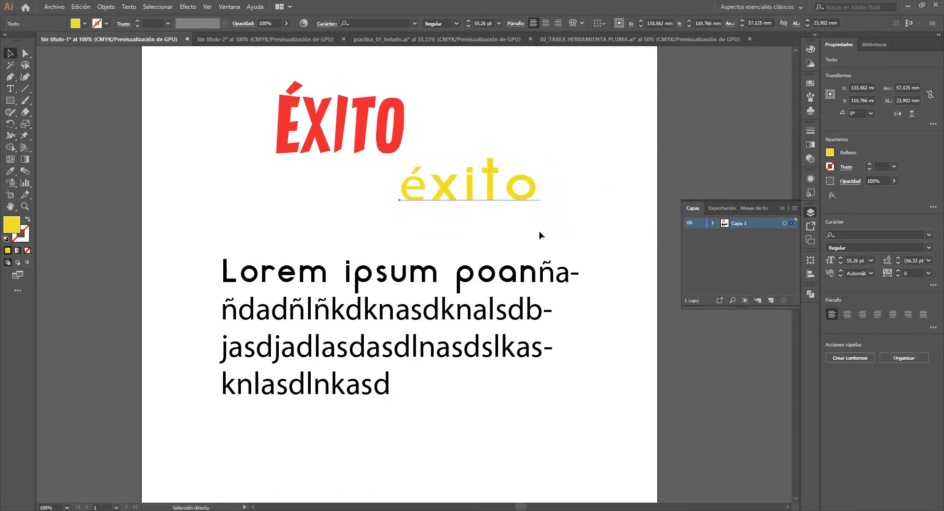
pyautogui.hotkey('ctrl', 'z')
# - Try copying the red ÉXITO text's formatting onto the Lorem ipsum paragraph with the Eyedropper, and undo it
pyautogui.click(436, 287)
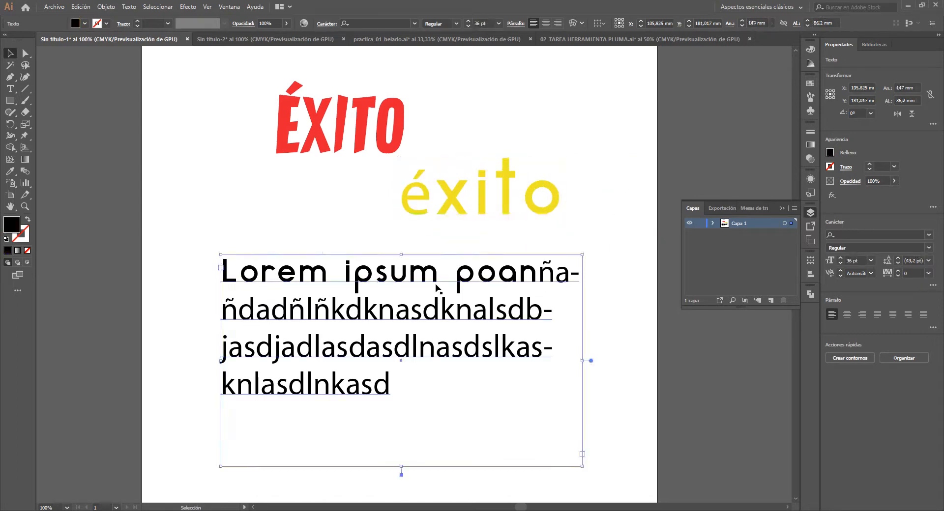
pyautogui.press('i')
pyautogui.click(349, 135)
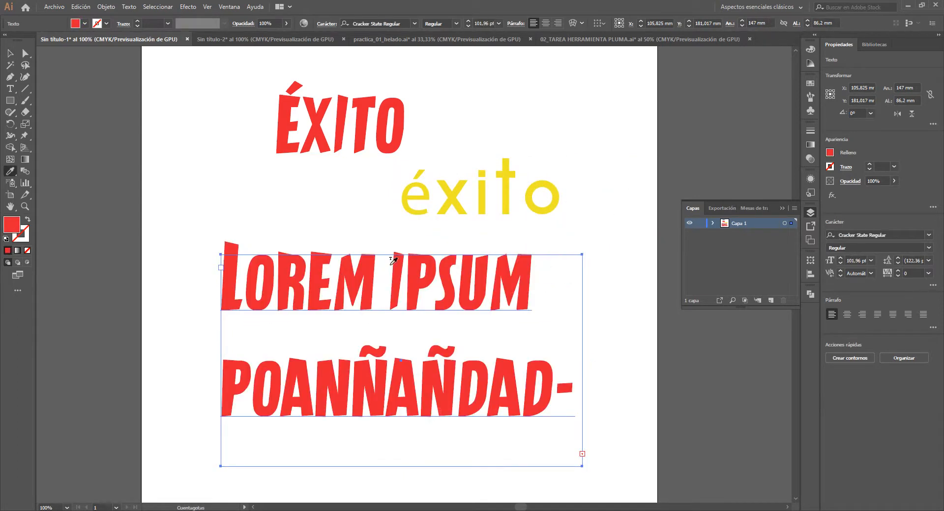
pyautogui.hotkey('ctrl', 'z')
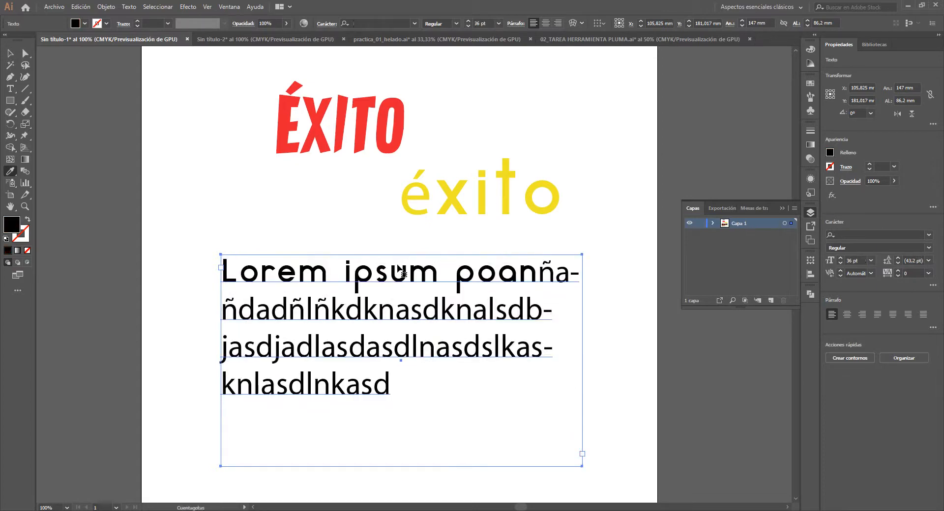
pyautogui.press('v')
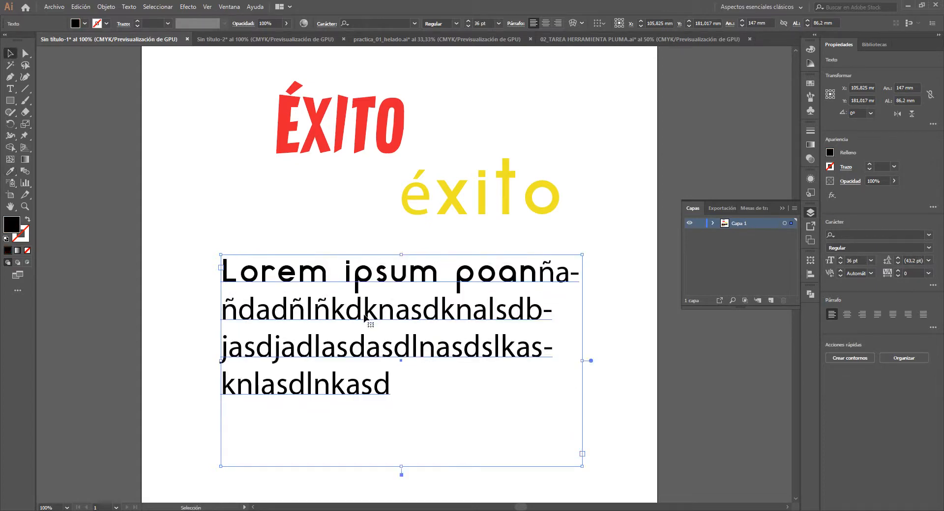
# - Move the Lorem ipsum paragraph slightly down and apply the red ÉXITO text's font, size and colour with the Eyedropper
pyautogui.moveTo(365, 318); pyautogui.dragTo(360, 328)
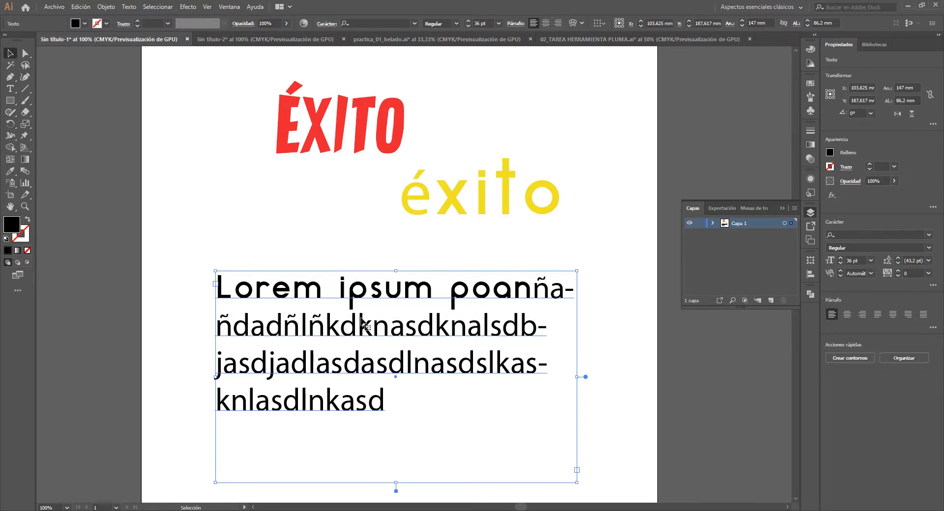
pyautogui.press('i')
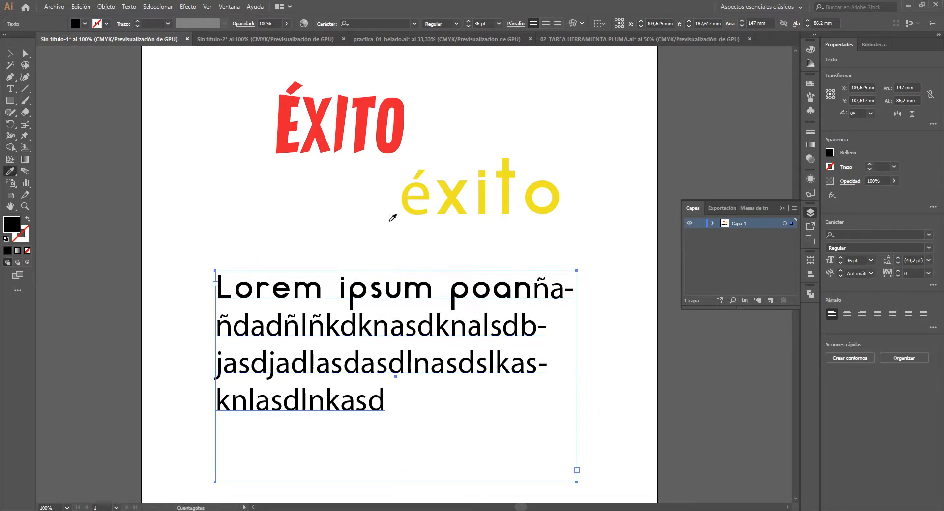
pyautogui.click(314, 116)
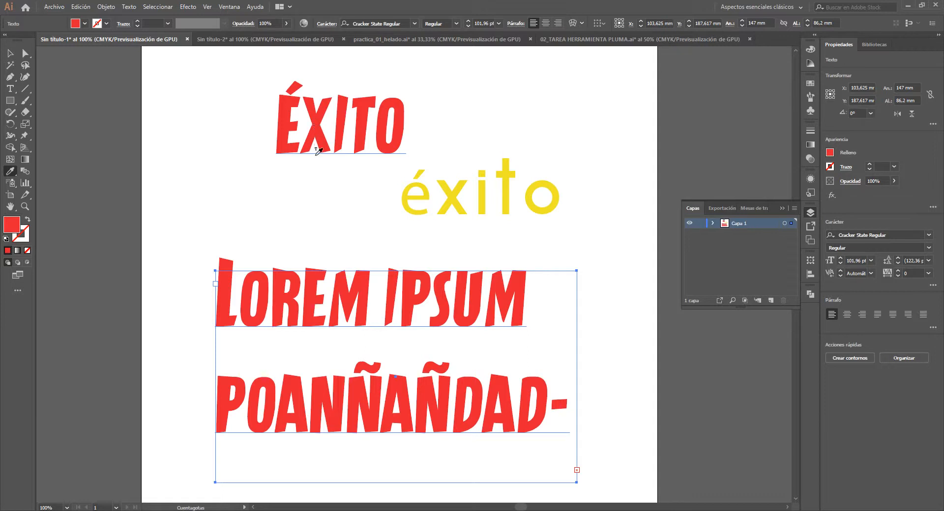
pyautogui.click(15, 58)
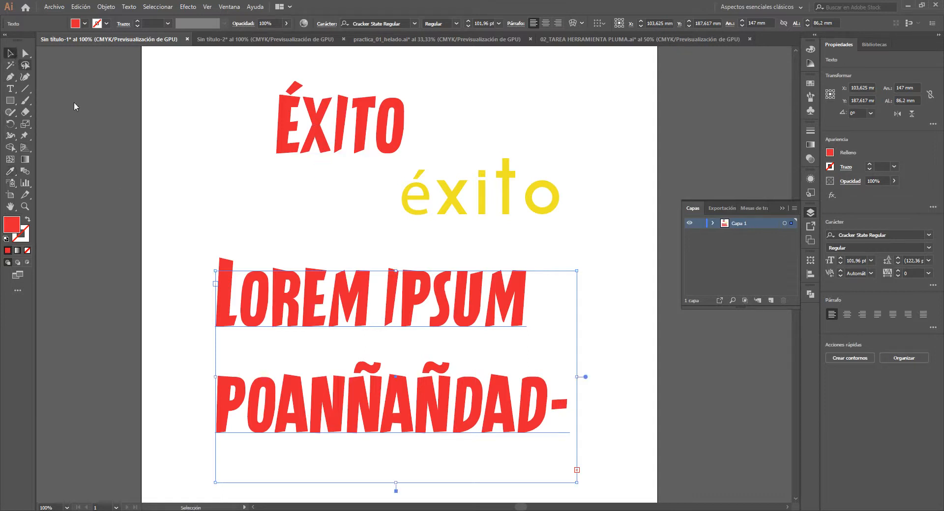
# - Move the red ÉXITO text to the lower left of texto, centred at about X 53.6 mm, Y 79.8 mm
pyautogui.click(313, 240)
pyautogui.moveTo(306, 232); pyautogui.dragTo(367, 333)
pyautogui.moveTo(395, 236); pyautogui.dragTo(327, 189)
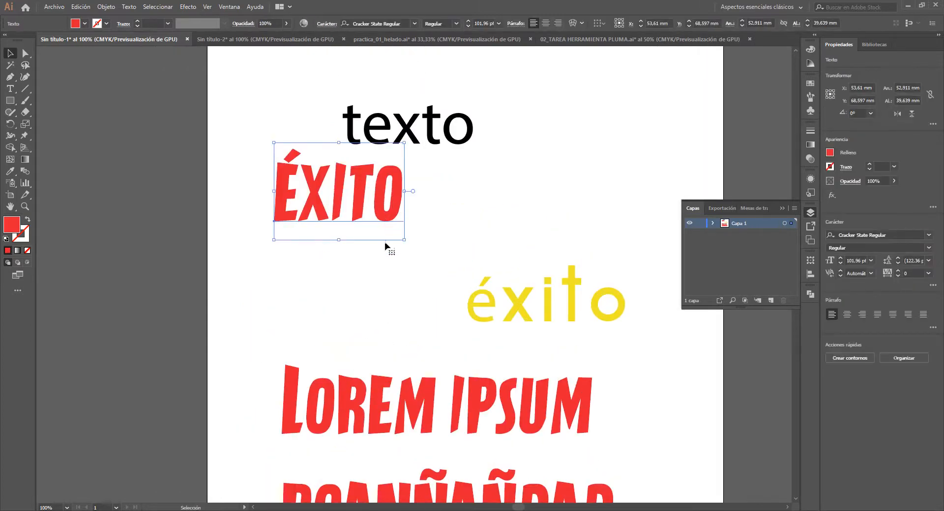
pyautogui.moveTo(364, 193); pyautogui.dragTo(364, 221)
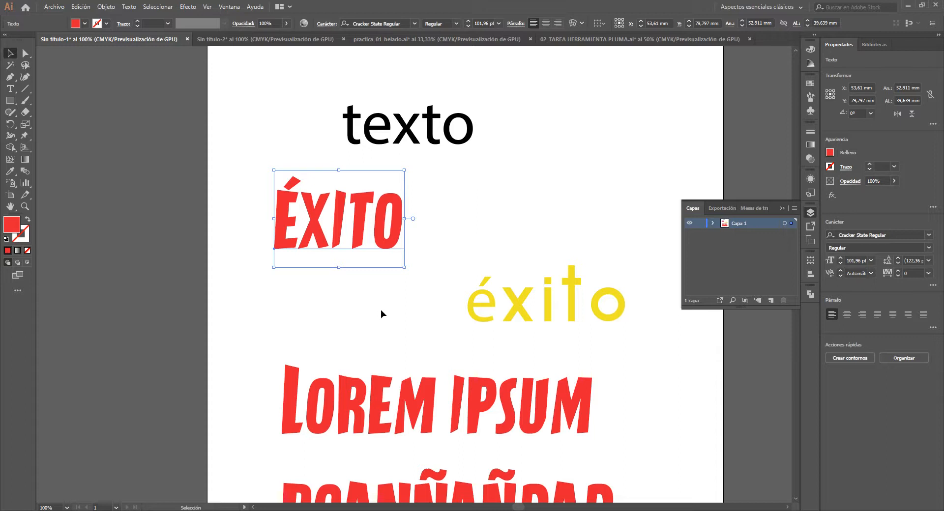
# - Try inserting dfknsdjsf between the X and I of the red ÉXITO text, and delete the added letters
pyautogui.doubleClick(346, 229)
pyautogui.hotkey('ctrl', 'a')
pyautogui.click(324, 221)
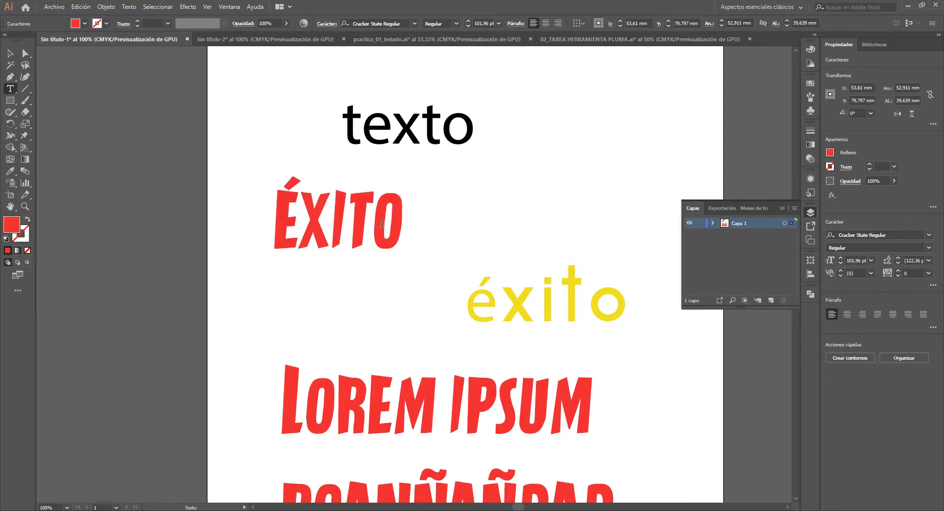
pyautogui.write('dfknsdjsf')
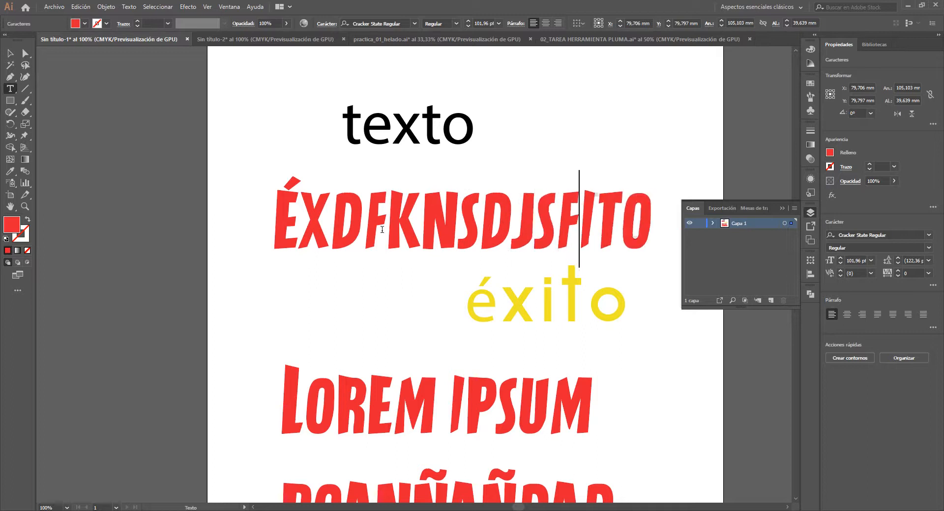
pyautogui.press('BackSpace')
pyautogui.press('BackSpace')
pyautogui.press('BackSpace')
pyautogui.press('BackSpace')
pyautogui.press('BackSpace')
pyautogui.press('BackSpace')
pyautogui.press('BackSpace')
pyautogui.press('BackSpace')
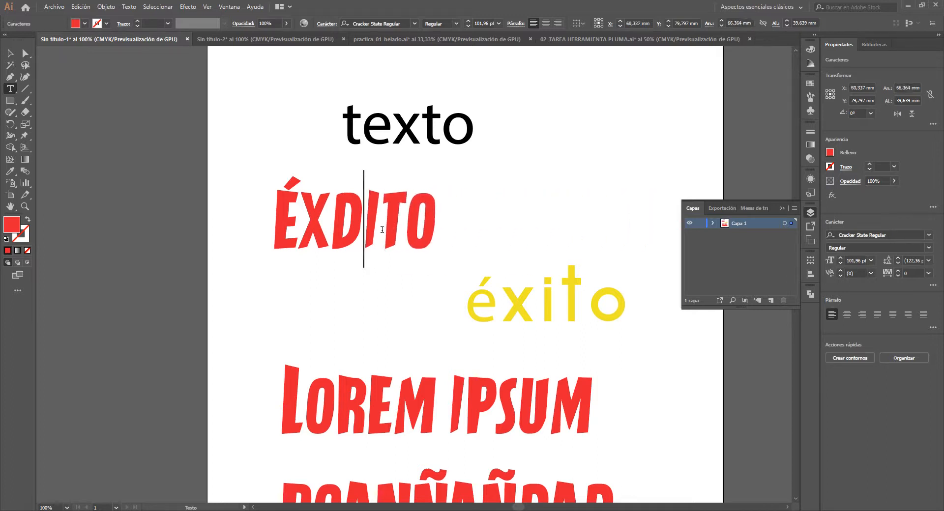
pyautogui.press('BackSpace')
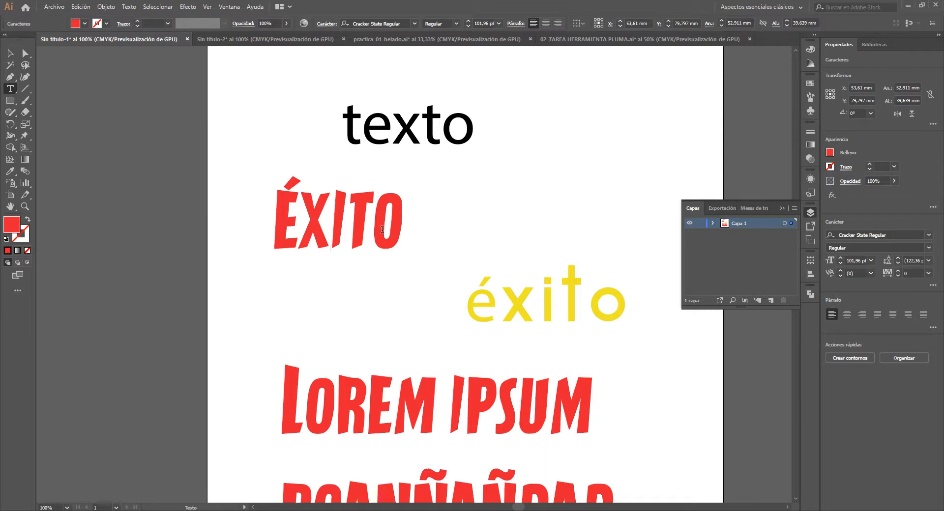
pyautogui.click(9, 53)
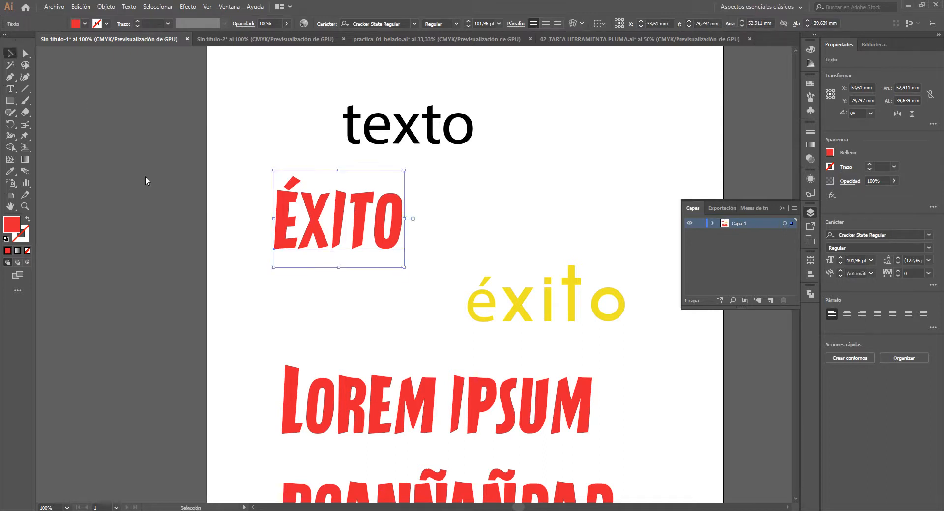
pyautogui.click(146, 179)
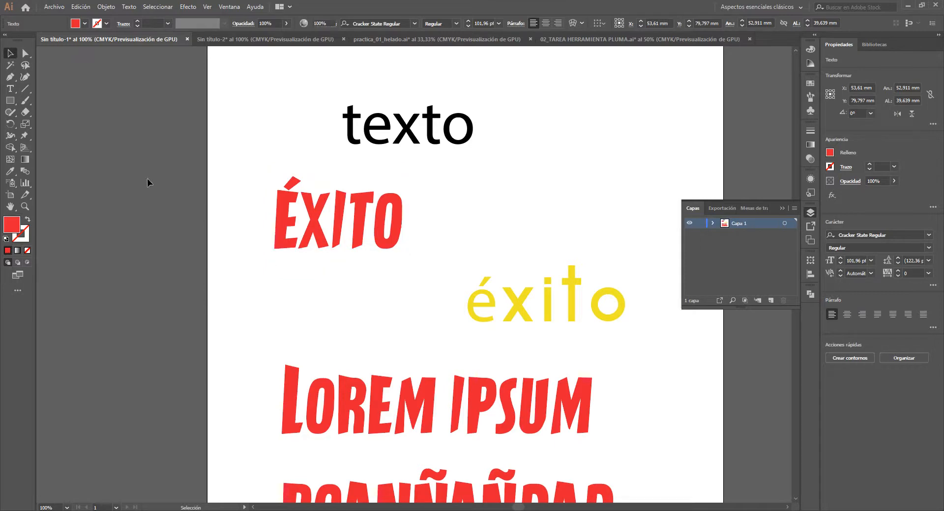
# - Display the artwork in outline view to inspect how the red ÉXITO live text is drawn
pyautogui.click(340, 229)
pyautogui.scroll(1, 283, 177)
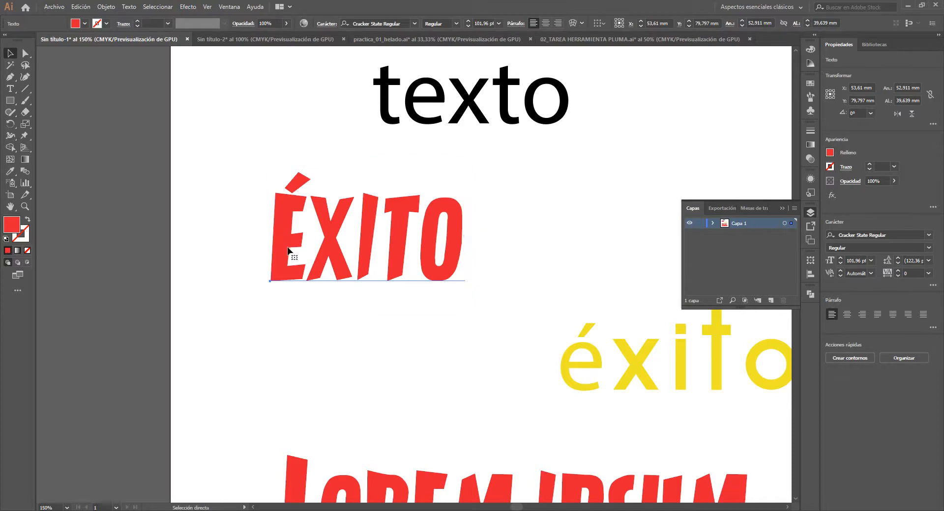
pyautogui.hotkey('ctrl', 'y')
pyautogui.click(422, 333)
pyautogui.hscroll(3, 376, 318)
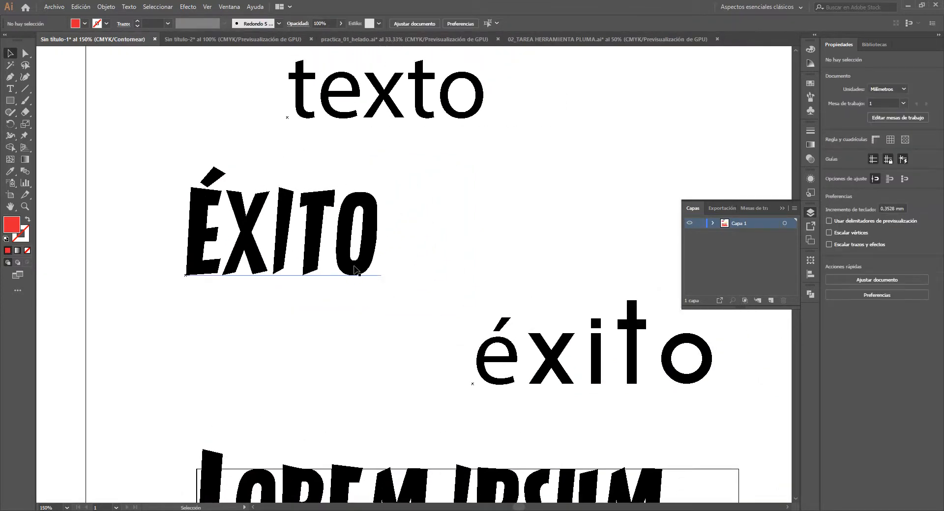
# - Insert SDSD before the final O of the ÉXITO text and return to the GPU preview
pyautogui.click(327, 261)
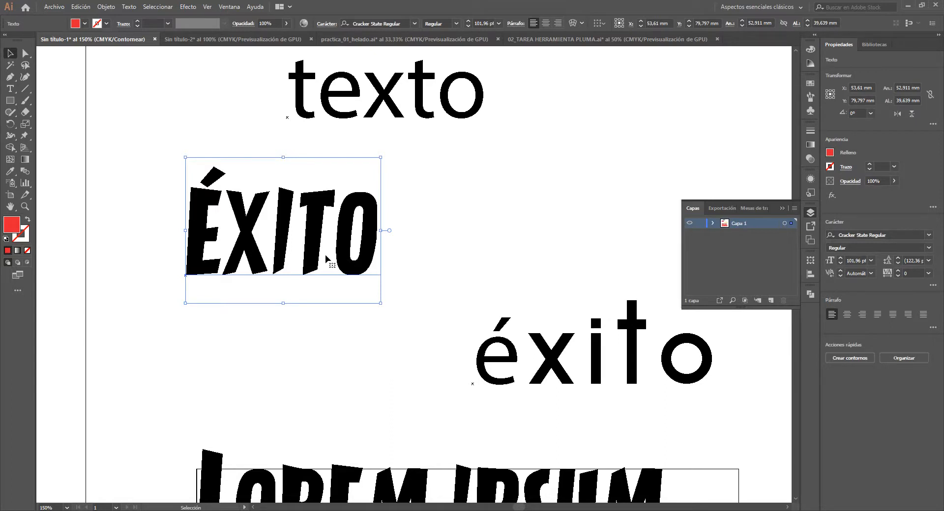
pyautogui.doubleClick(327, 261)
pyautogui.write('SDSD')
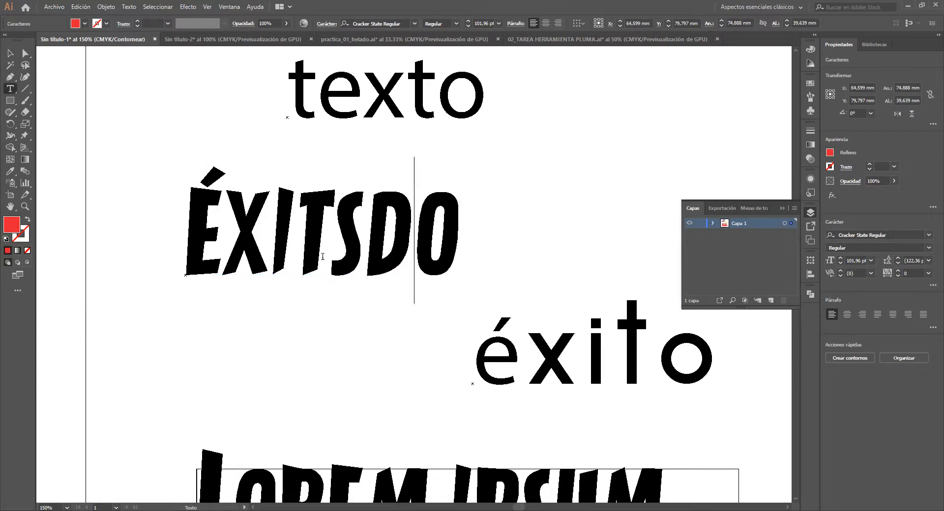
pyautogui.click(200, 175)
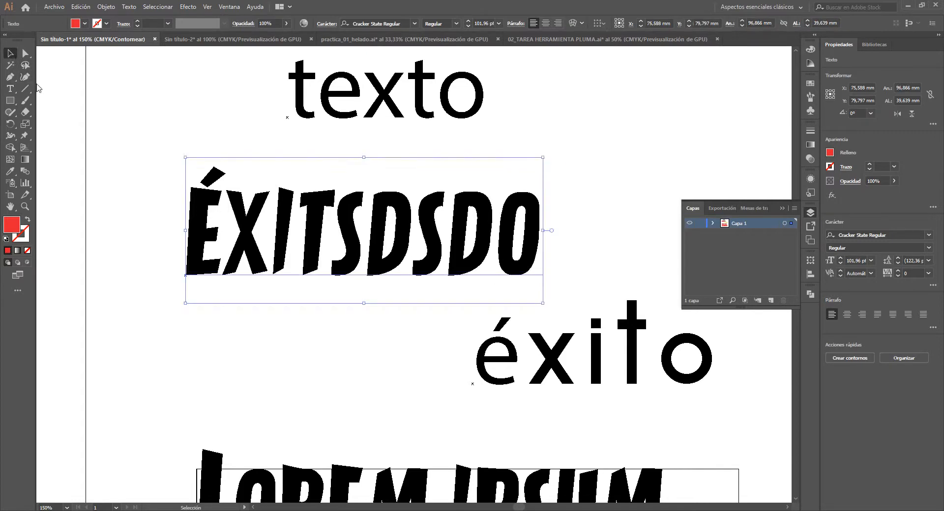
pyautogui.hotkey('ctrl', 'y')
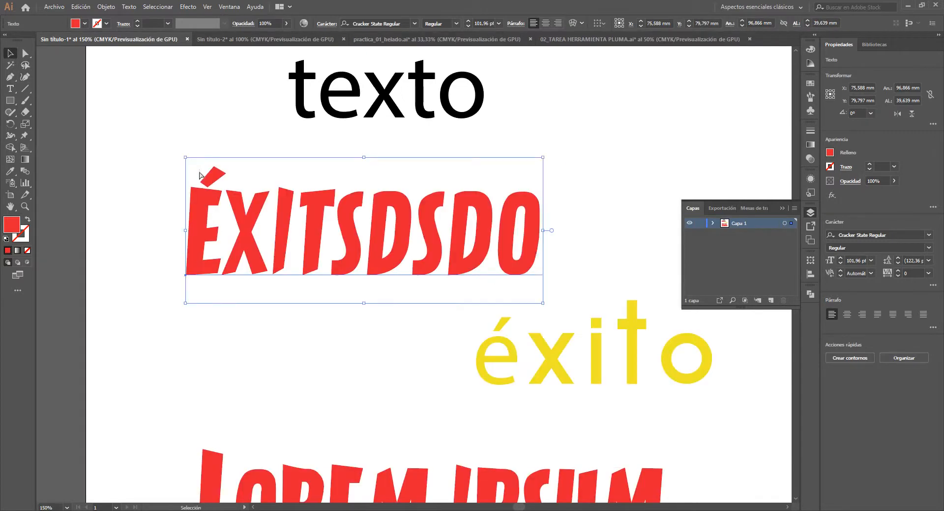
pyautogui.click(329, 363)
# - Convert the red ÉXITSDSDO text to outlines
pyautogui.click(356, 247)
pyautogui.hotkey('shift', 'ctrl', 'o')
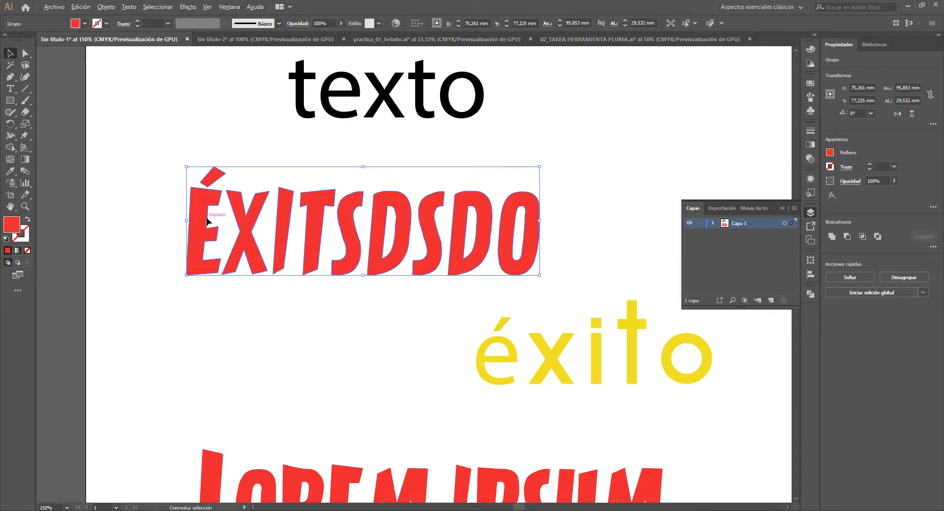
pyautogui.scroll(2, 205, 215)
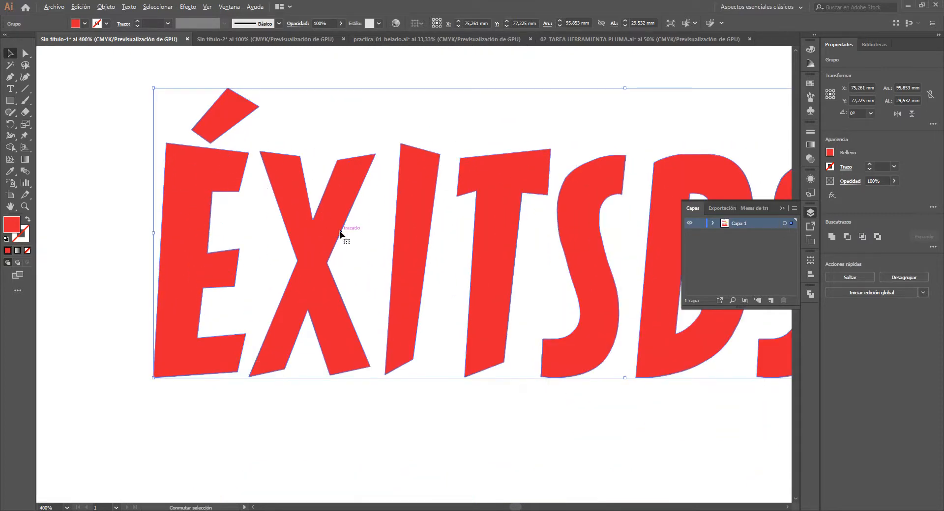
pyautogui.scroll(1, 339, 231)
pyautogui.scroll(-1, 339, 231)
pyautogui.scroll(-1, 372, 317)
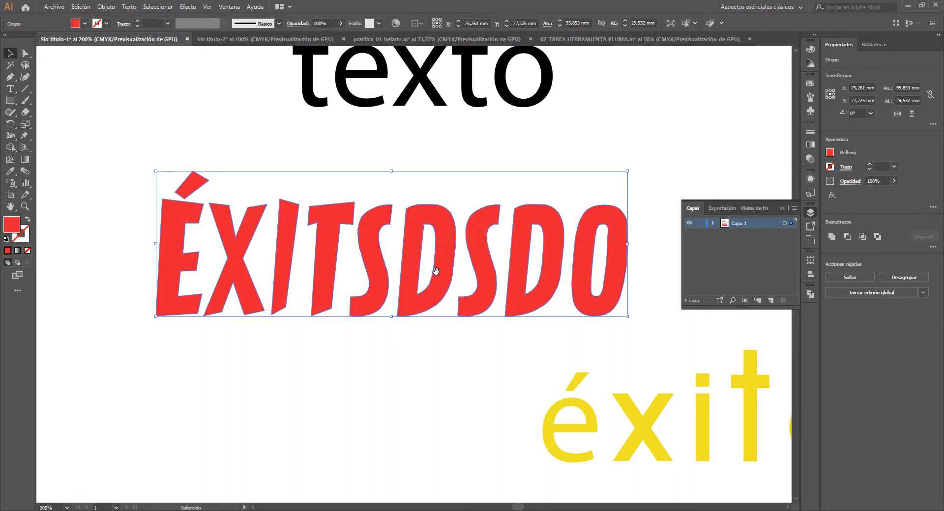
# - Examine the converted red letters' paths and anchor points in outline view, and return to the colour preview
pyautogui.press('a')
pyautogui.hotkey('ctrl', 'y')
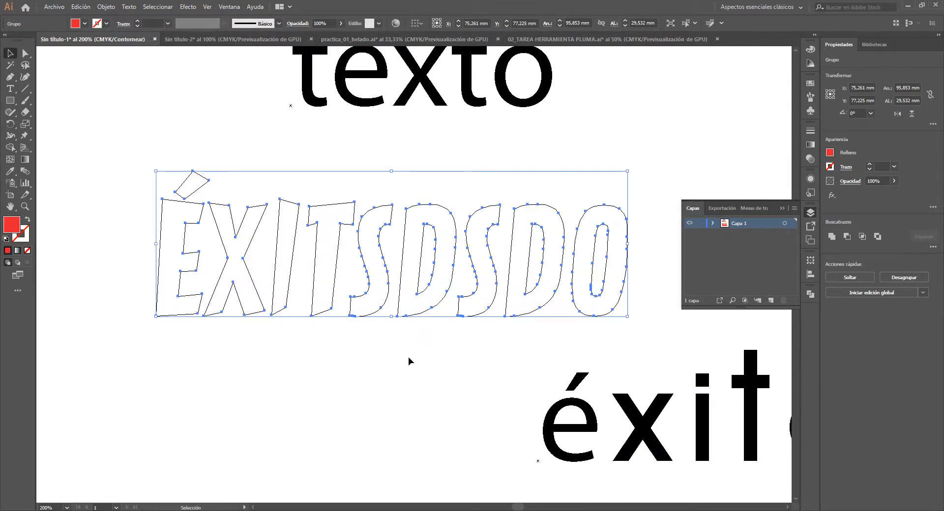
pyautogui.click(408, 359)
pyautogui.moveTo(379, 197); pyautogui.dragTo(376, 221)
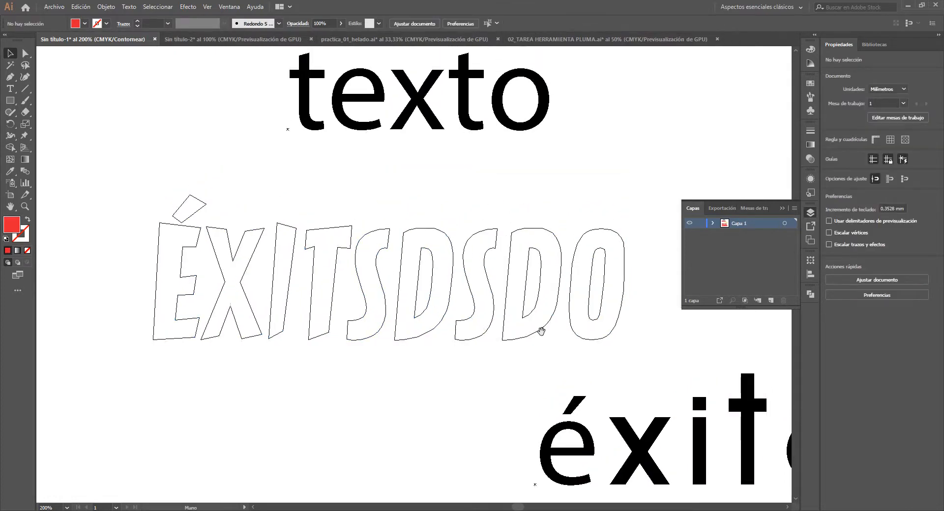
pyautogui.moveTo(421, 282); pyautogui.dragTo(400, 230)
pyautogui.click(217, 223)
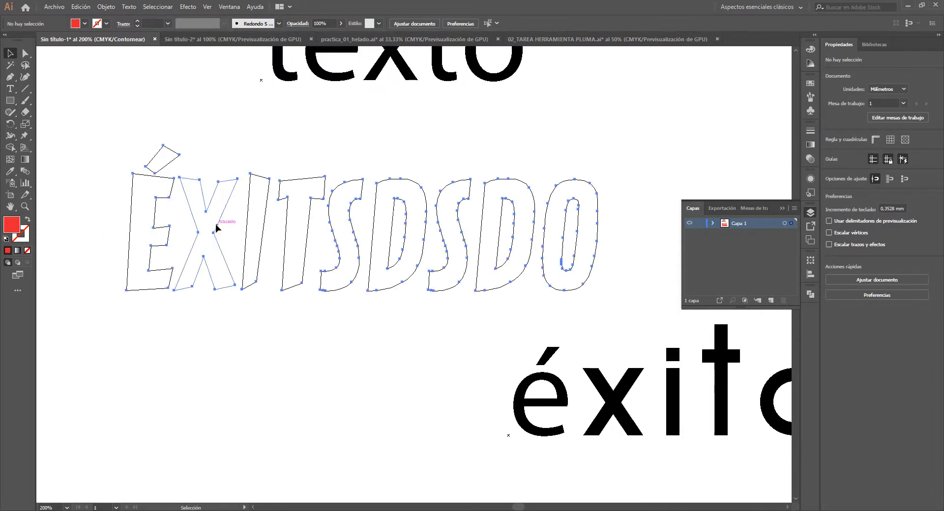
pyautogui.scroll(2, 202, 210)
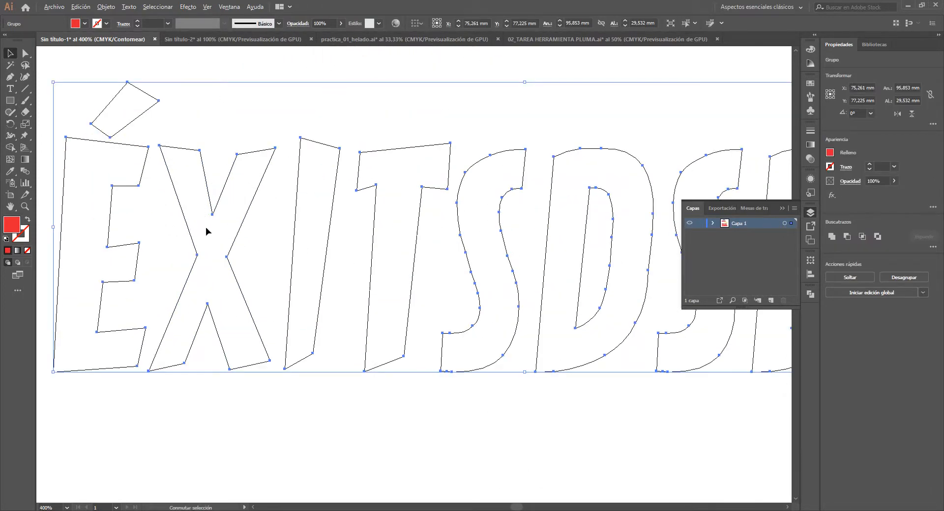
pyautogui.scroll(-2, 209, 229)
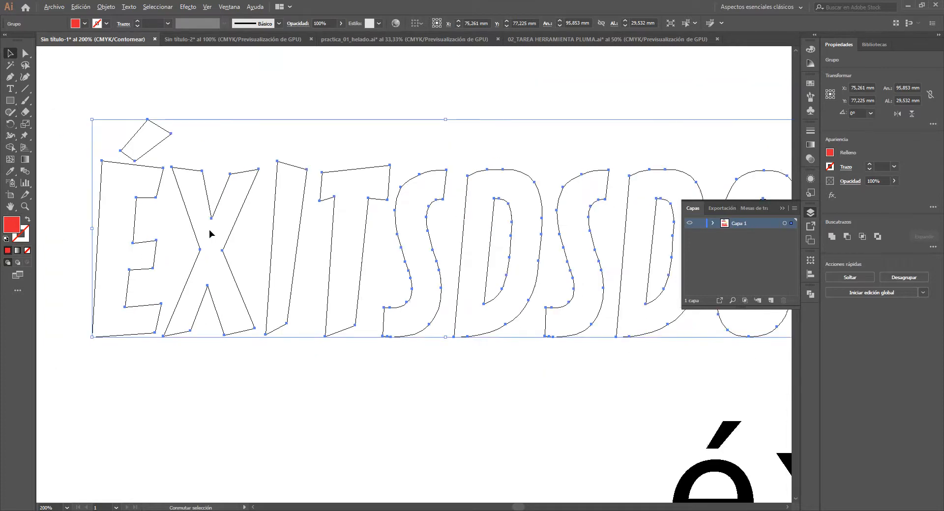
pyautogui.hotkey('ctrl', 'y')
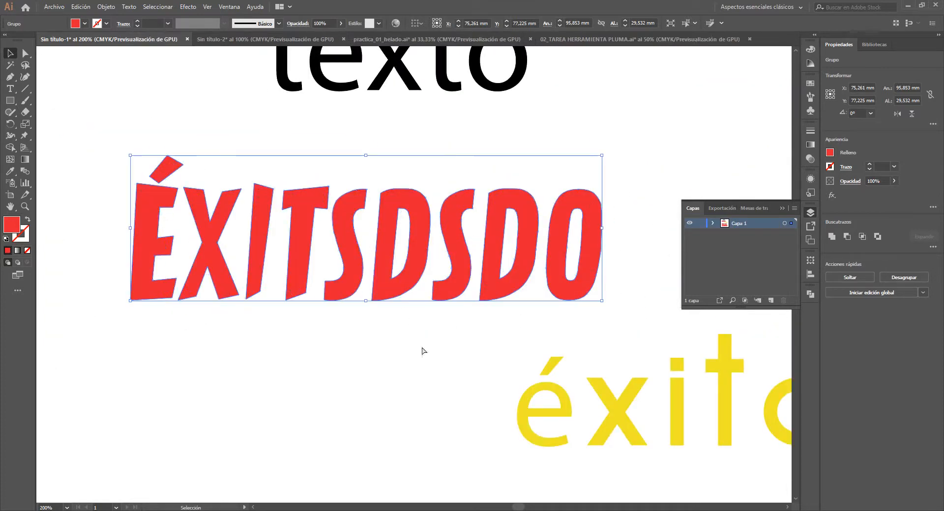
pyautogui.click(373, 314)
pyautogui.scroll(-2, 373, 314)
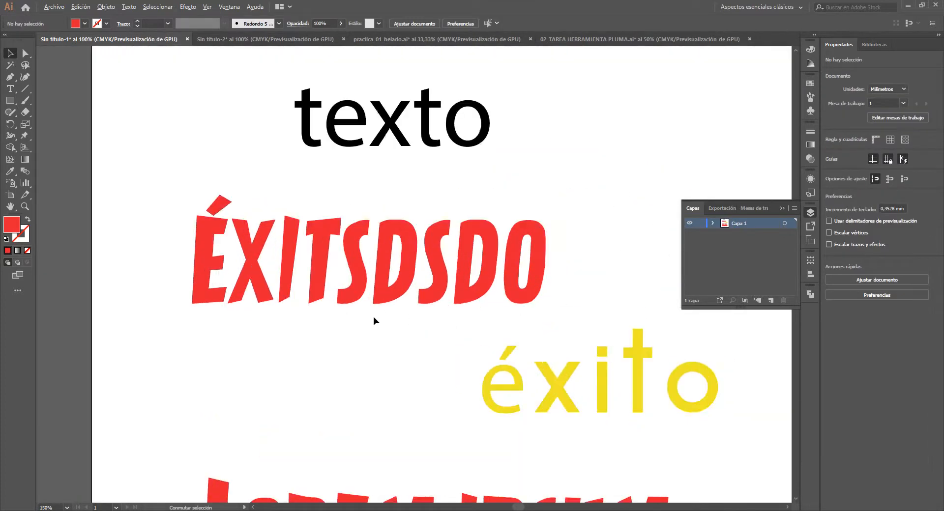
pyautogui.scroll(1, 373, 317)
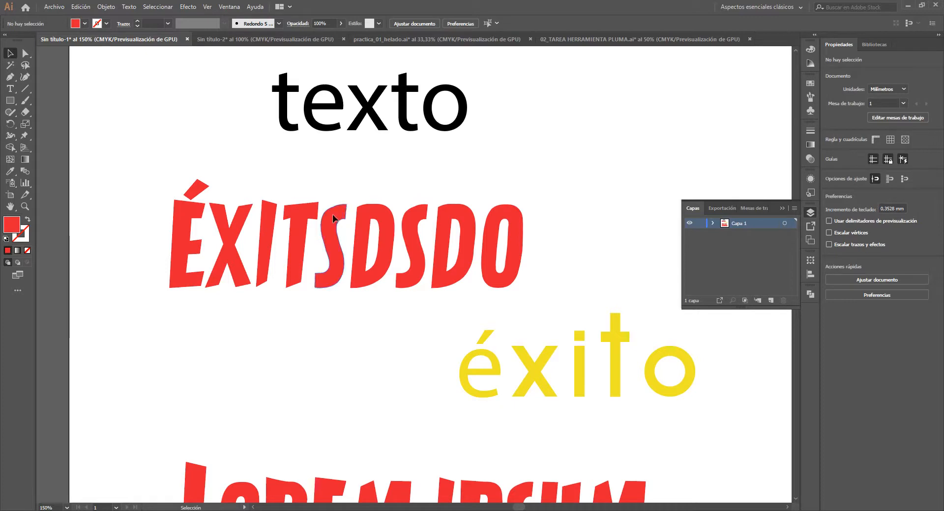
# - Move the outlined red lettering up and left to about X 69.6 mm, Y 72.7 mm, and the yellow éxito down to about Y 126 mm
pyautogui.click(296, 211)
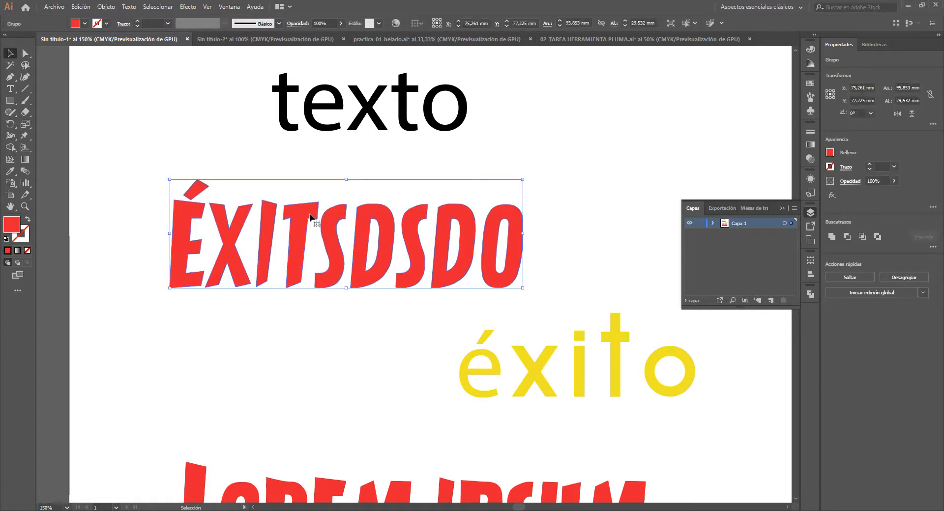
pyautogui.moveTo(325, 231); pyautogui.dragTo(303, 215)
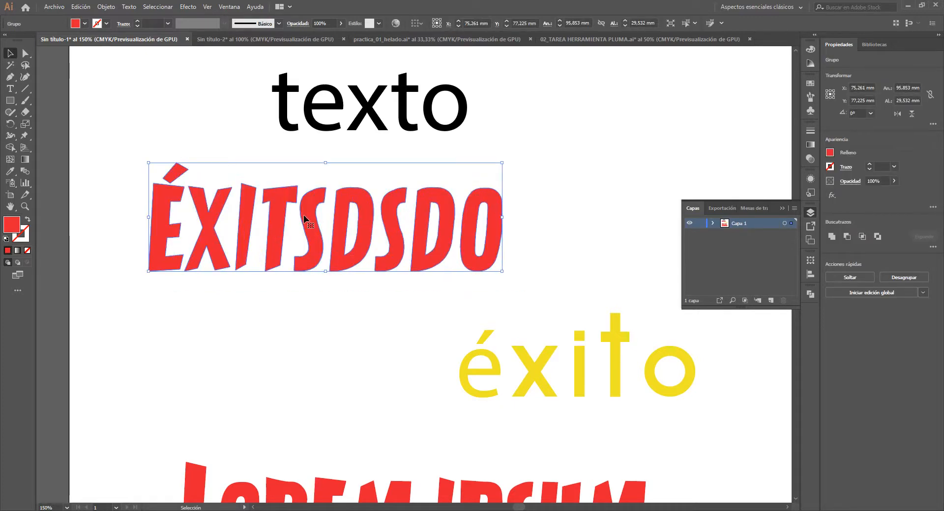
pyautogui.moveTo(376, 329); pyautogui.dragTo(647, 427)
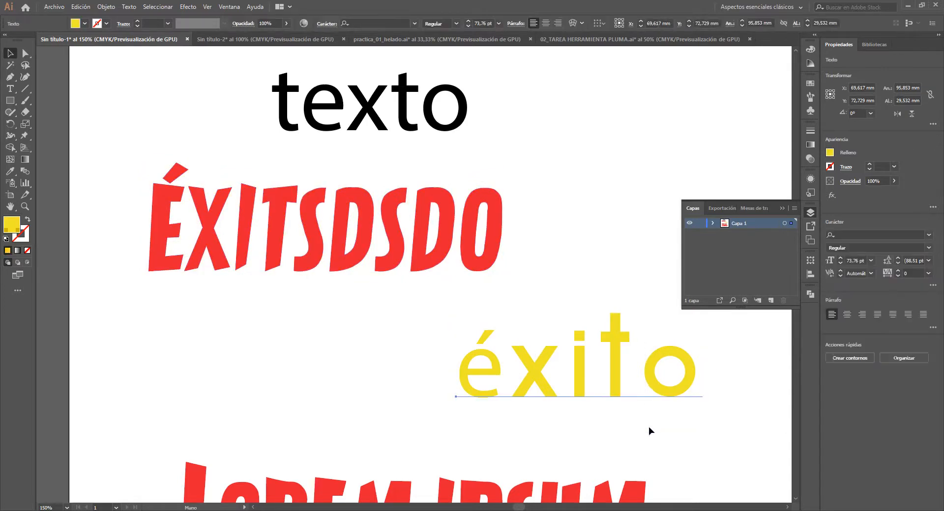
pyautogui.moveTo(616, 375); pyautogui.dragTo(506, 322)
pyautogui.moveTo(304, 266); pyautogui.dragTo(435, 308)
pyautogui.moveTo(403, 275); pyautogui.dragTo(404, 291)
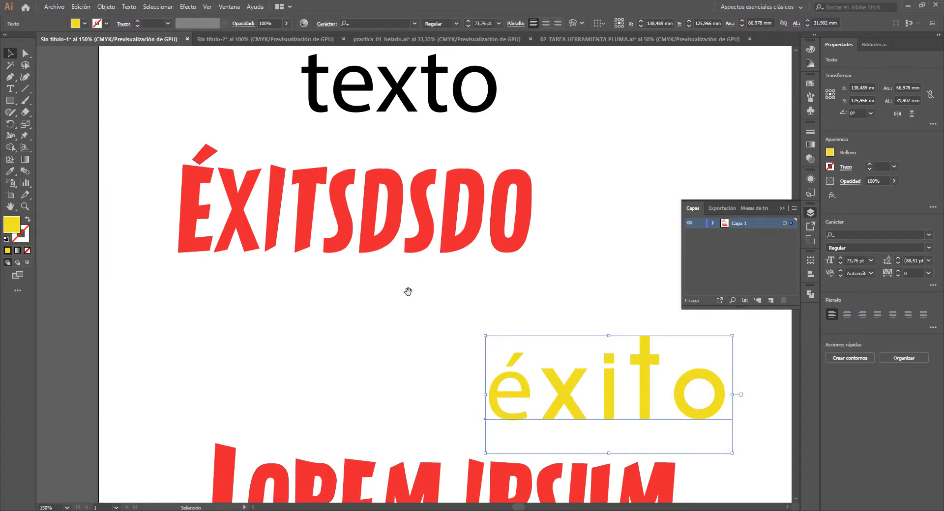
# - Move the grouped red lettering slightly up, to about X 69.1 mm, Y 70.6 mm
pyautogui.click(391, 242)
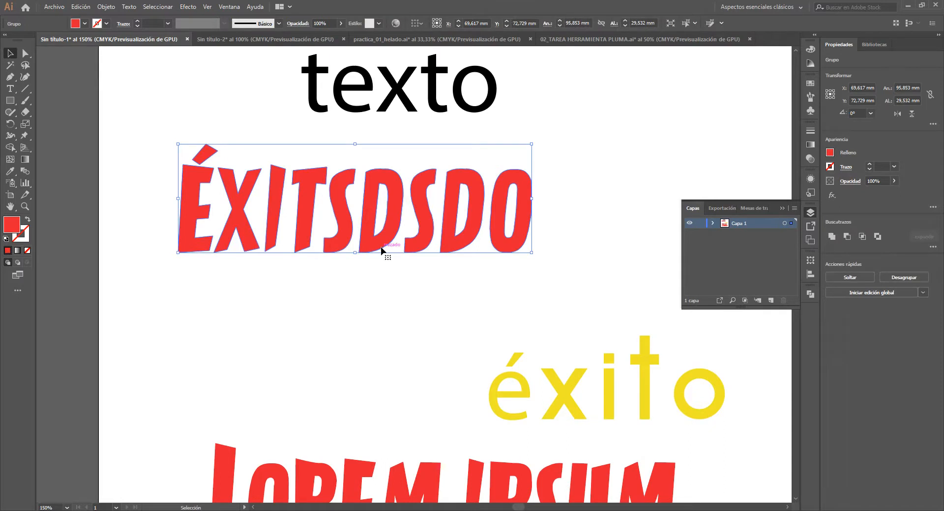
pyautogui.click(389, 299)
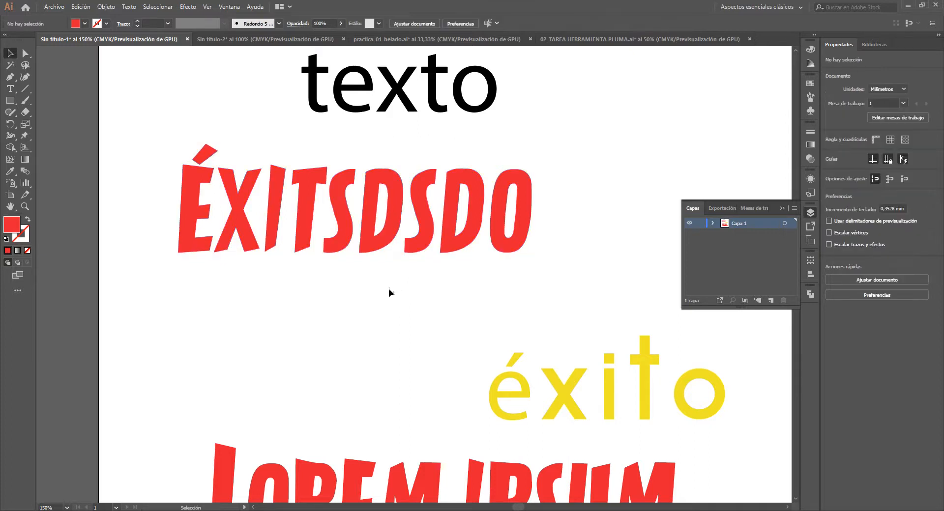
pyautogui.click(385, 247)
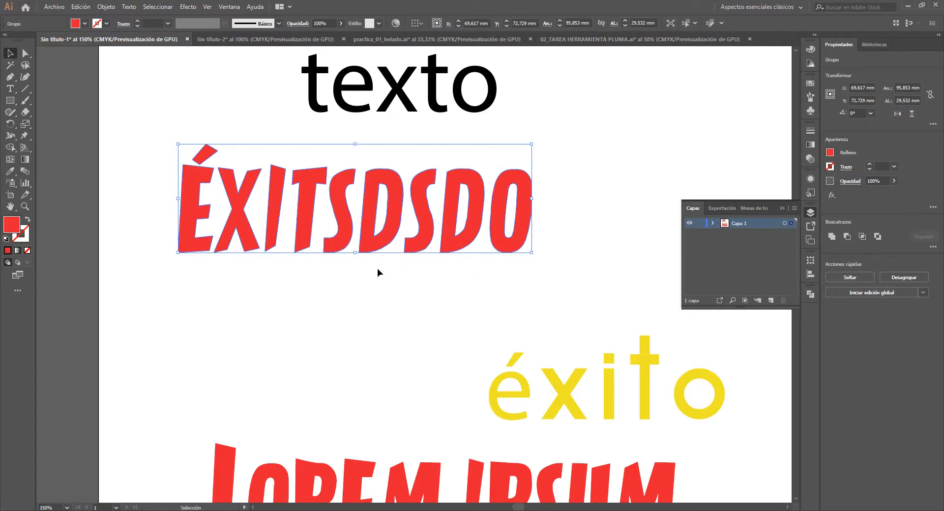
pyautogui.click(362, 280)
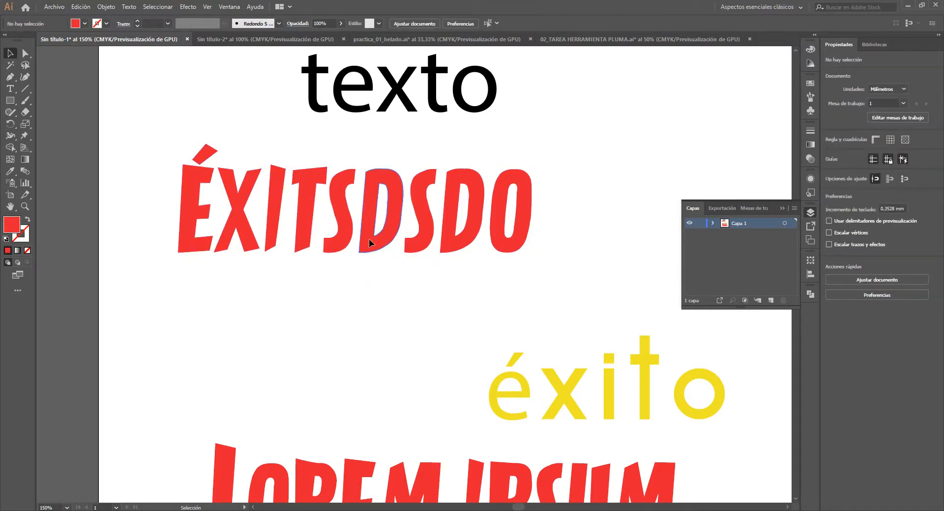
pyautogui.moveTo(368, 239)
pyautogui.mouseDown()
pyautogui.moveTo(366, 256)
pyautogui.moveTo(362, 243)
pyautogui.mouseUp()
pyautogui.click(353, 271)
pyautogui.click(362, 243)
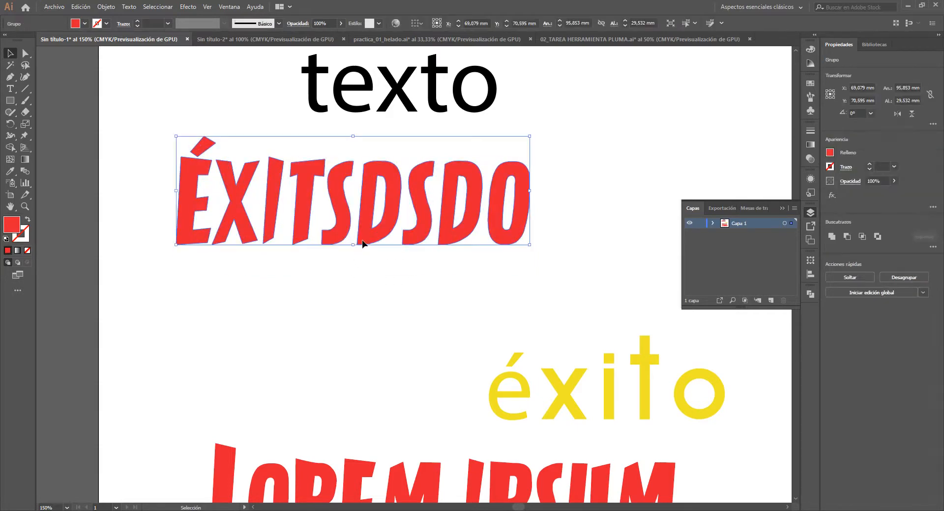
# - Ungroup the red lettering, lower its first D by about 7 mm, and shift the T over the I and the X over the E
pyautogui.press('ctrl')
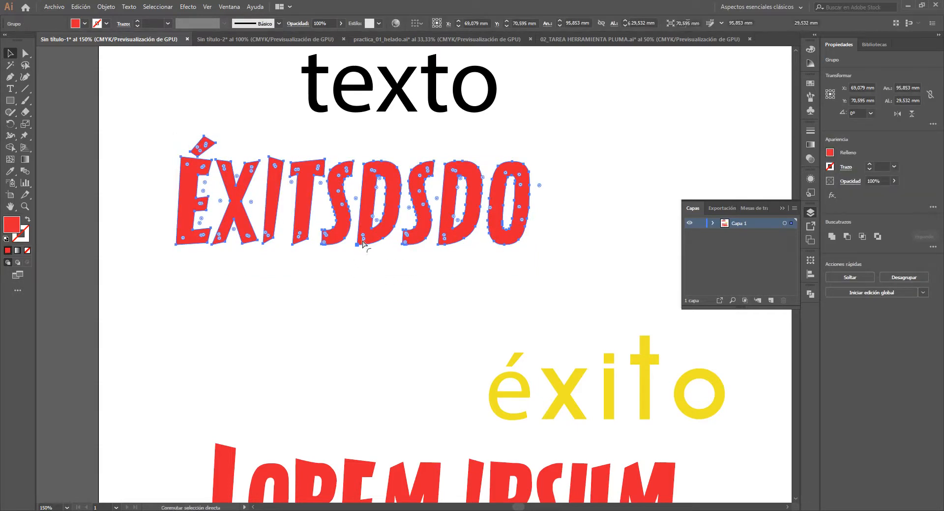
pyautogui.click(363, 291)
pyautogui.moveTo(368, 246); pyautogui.dragTo(370, 272)
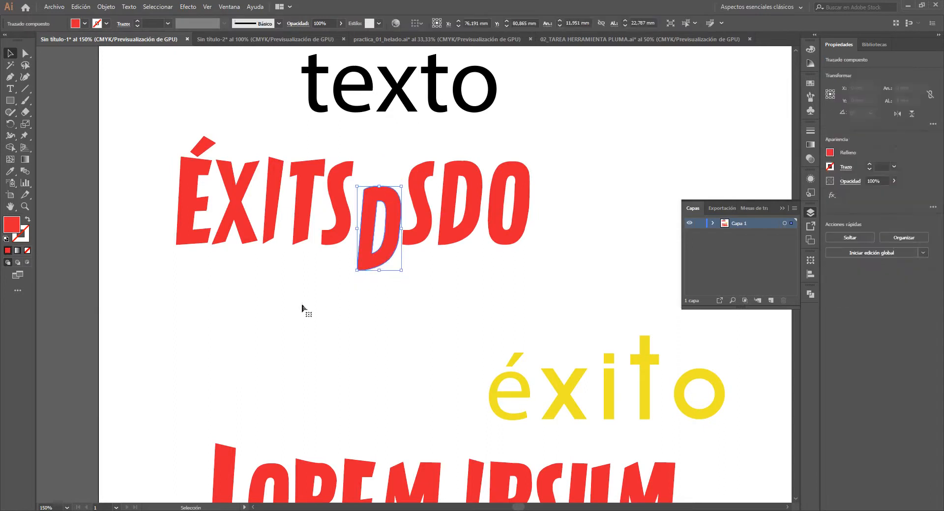
pyautogui.moveTo(302, 224); pyautogui.dragTo(216, 252)
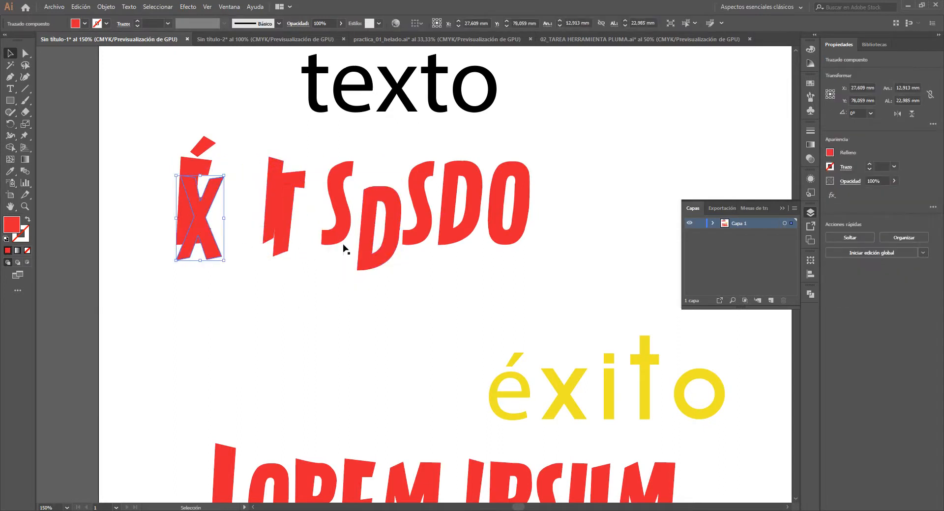
# - Move the first red D below the rest of the lettering, to about X 70.2 mm, Y 105.5 mm
pyautogui.moveTo(361, 238); pyautogui.dragTo(341, 325)
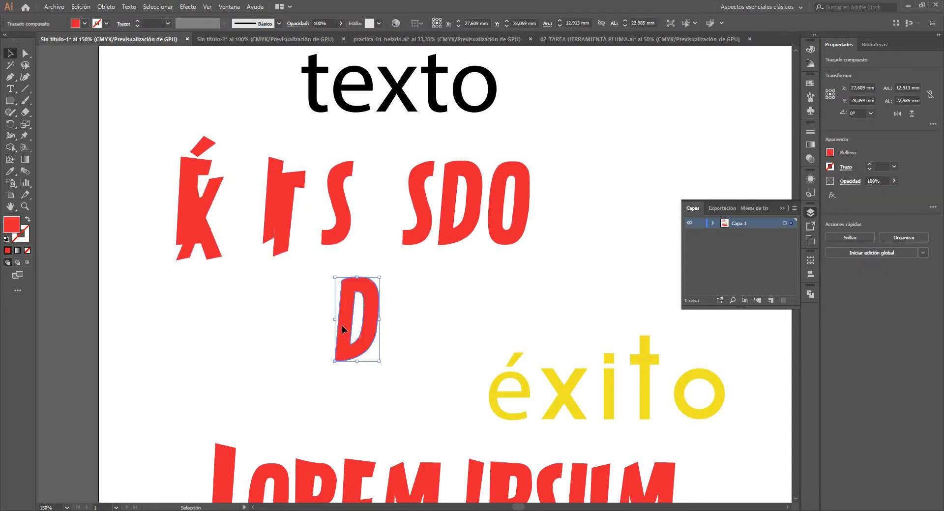
pyautogui.click(410, 318)
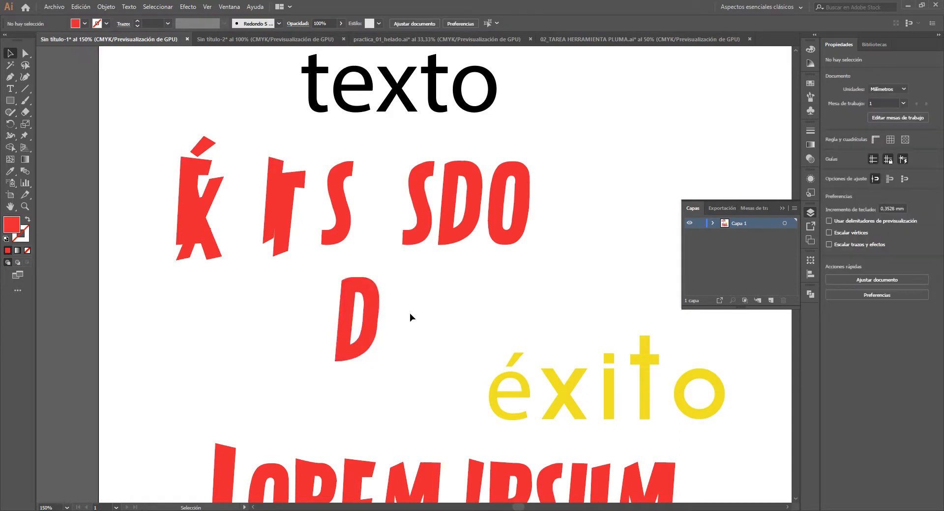
# - Reshape the separated D's outer contour by moving its upper-right anchor points and handles, forming a rounded bulge at that corner
pyautogui.moveTo(377, 320); pyautogui.dragTo(367, 251)
pyautogui.scroll(2, 397, 325)
pyautogui.click(387, 233)
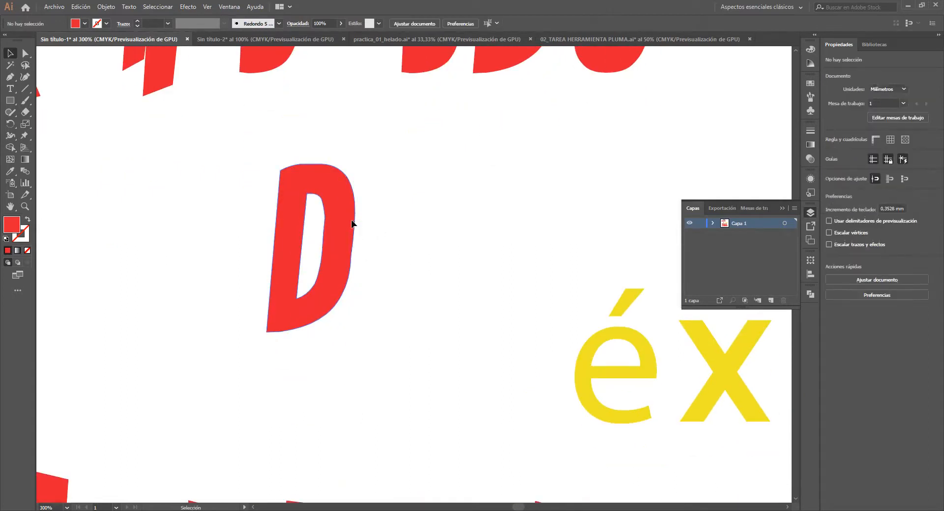
pyautogui.scroll(1, 352, 224)
pyautogui.press('a')
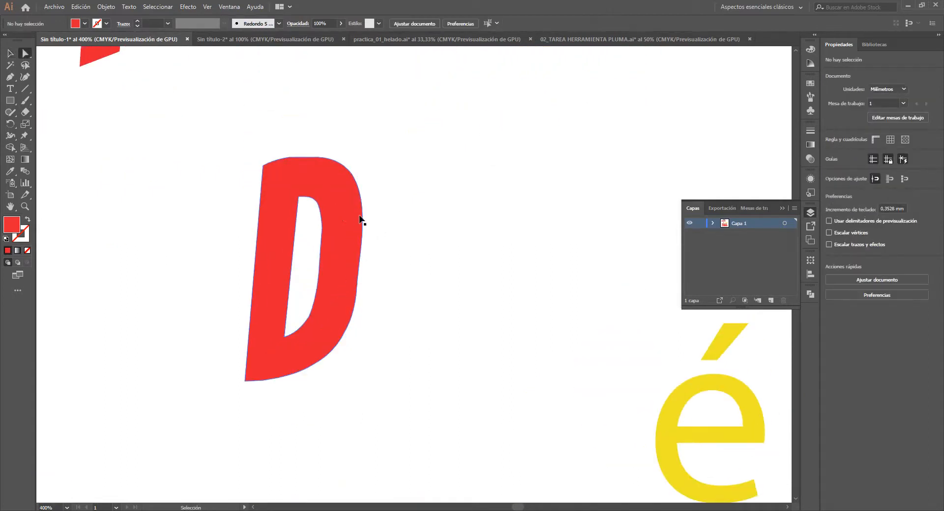
pyautogui.click(363, 220)
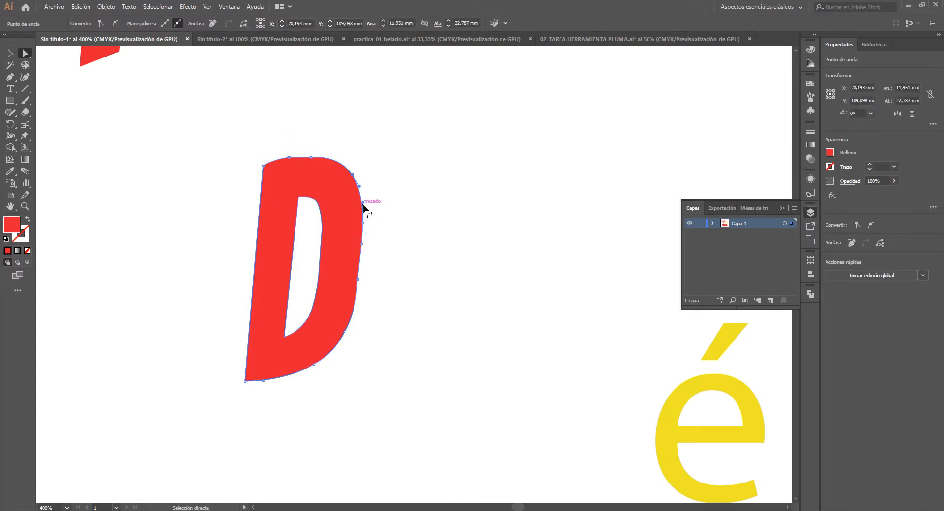
pyautogui.click(362, 223)
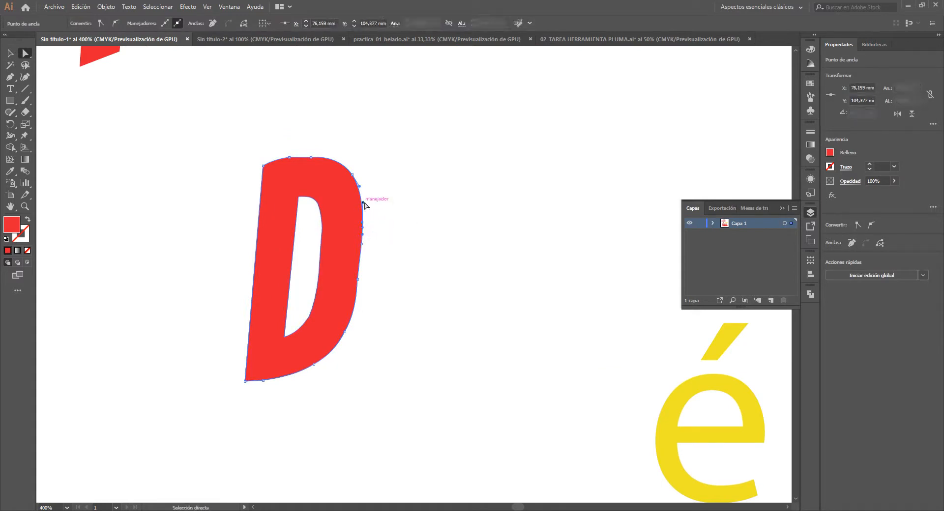
pyautogui.moveTo(363, 203); pyautogui.dragTo(405, 207)
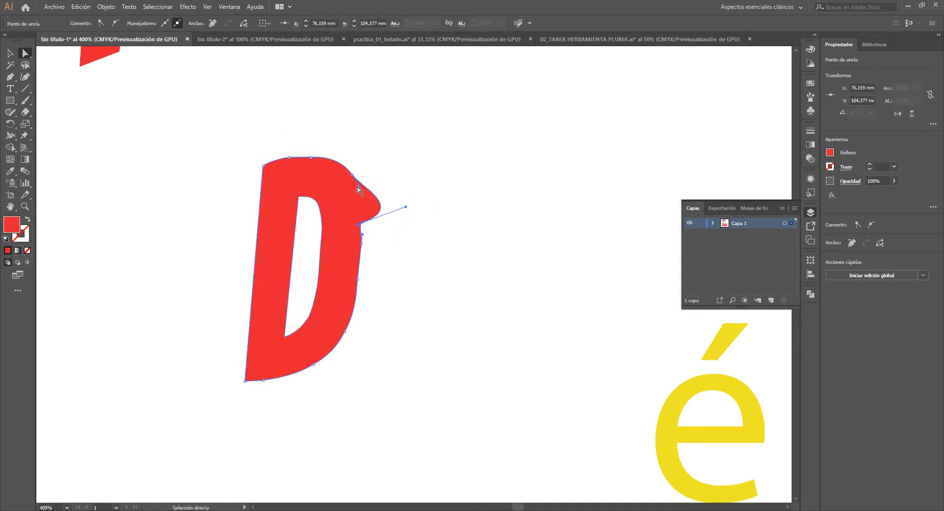
pyautogui.moveTo(358, 189); pyautogui.dragTo(356, 160)
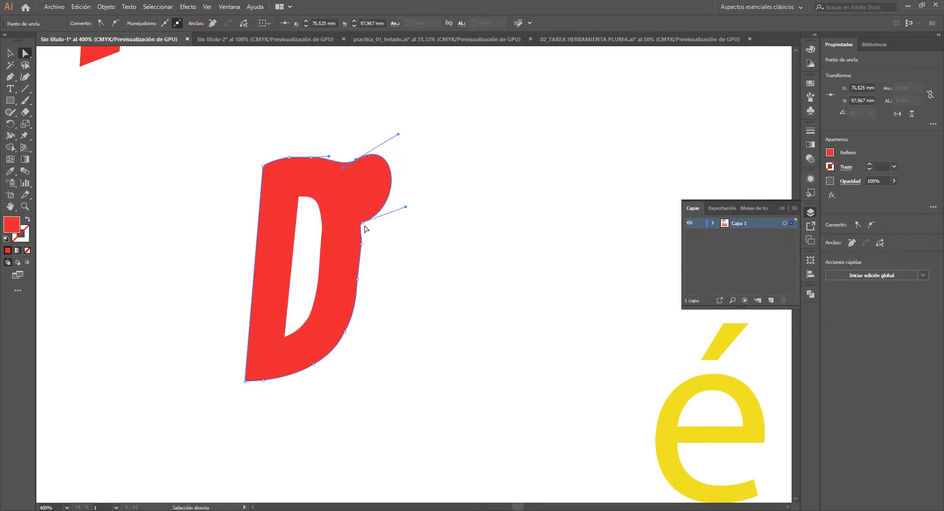
pyautogui.moveTo(361, 224); pyautogui.dragTo(359, 198)
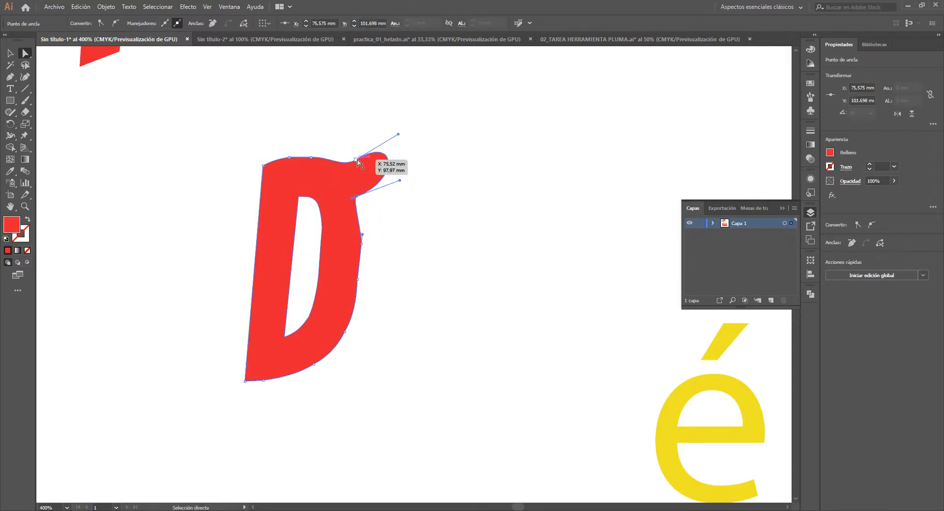
pyautogui.moveTo(357, 160); pyautogui.dragTo(343, 158)
pyautogui.moveTo(362, 247); pyautogui.dragTo(369, 212)
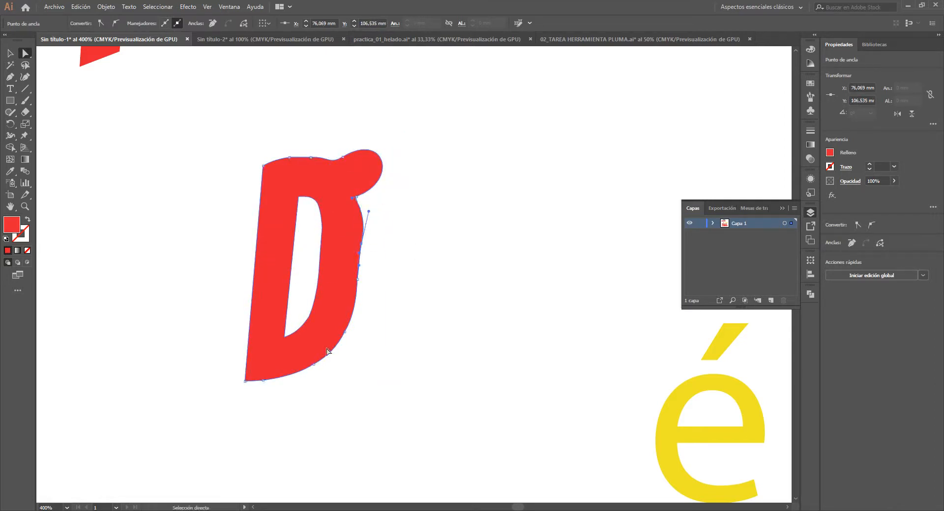
# - Reshape the D's inner opening into an irregular, wider shape by moving its individual anchor points, and deselect the letter
pyautogui.moveTo(285, 336); pyautogui.dragTo(292, 280)
pyautogui.moveTo(315, 320); pyautogui.dragTo(306, 253)
pyautogui.moveTo(313, 298); pyautogui.dragTo(344, 291)
pyautogui.moveTo(328, 256); pyautogui.dragTo(334, 196)
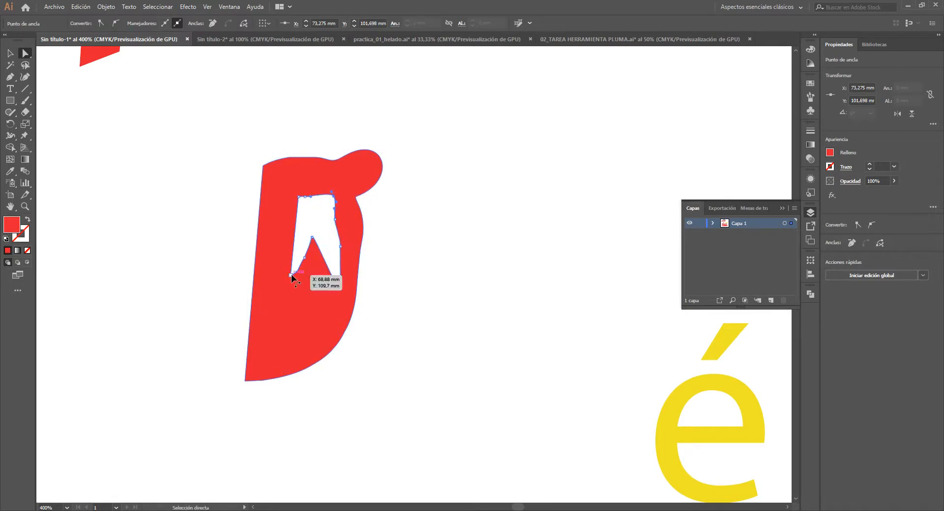
pyautogui.moveTo(291, 274); pyautogui.dragTo(269, 300)
pyautogui.moveTo(304, 257); pyautogui.dragTo(301, 300)
pyautogui.moveTo(315, 241); pyautogui.dragTo(313, 323)
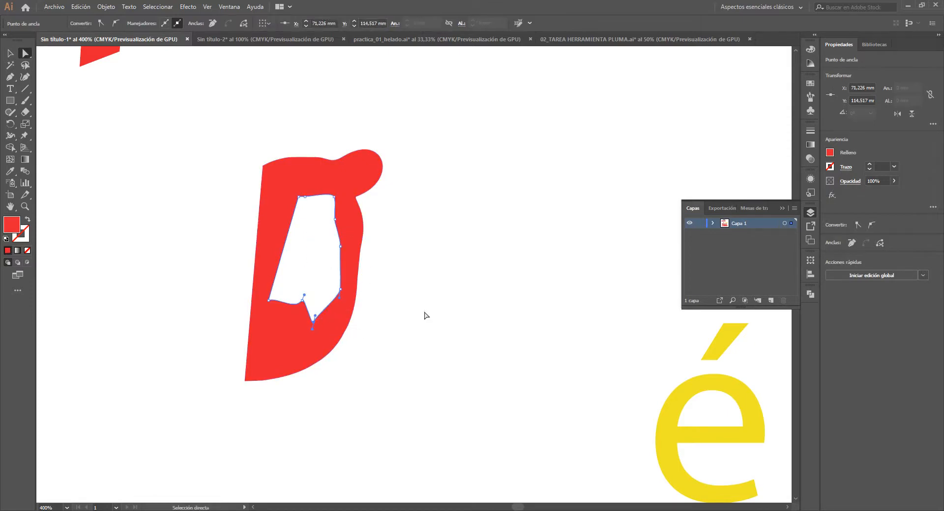
pyautogui.press('v')
pyautogui.click(423, 313)
# - Place vertical placeholder text on the empty area to the left of the artboard with the Vertical Type tool
pyautogui.scroll(-2, 382, 285)
pyautogui.moveTo(377, 223); pyautogui.dragTo(427, 275)
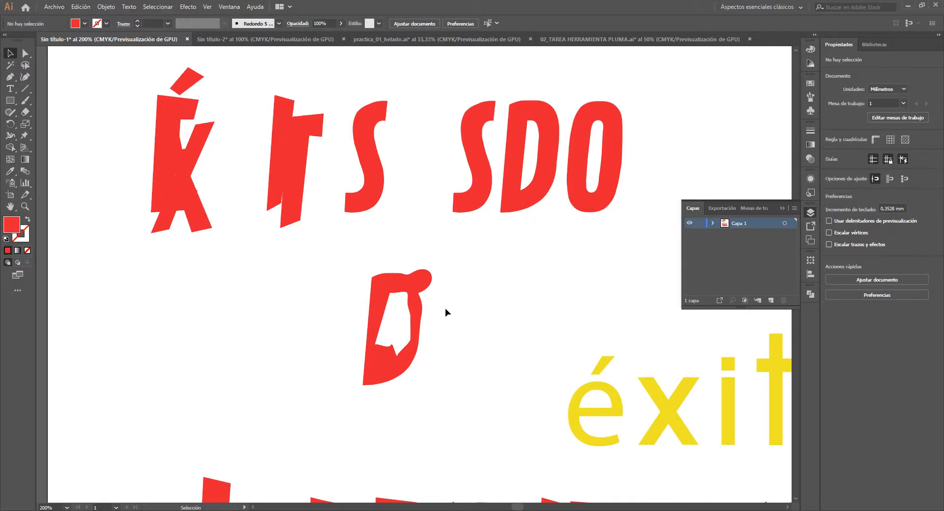
pyautogui.scroll(-3, 451, 325)
pyautogui.moveTo(463, 348); pyautogui.dragTo(601, 309)
pyautogui.press('t')
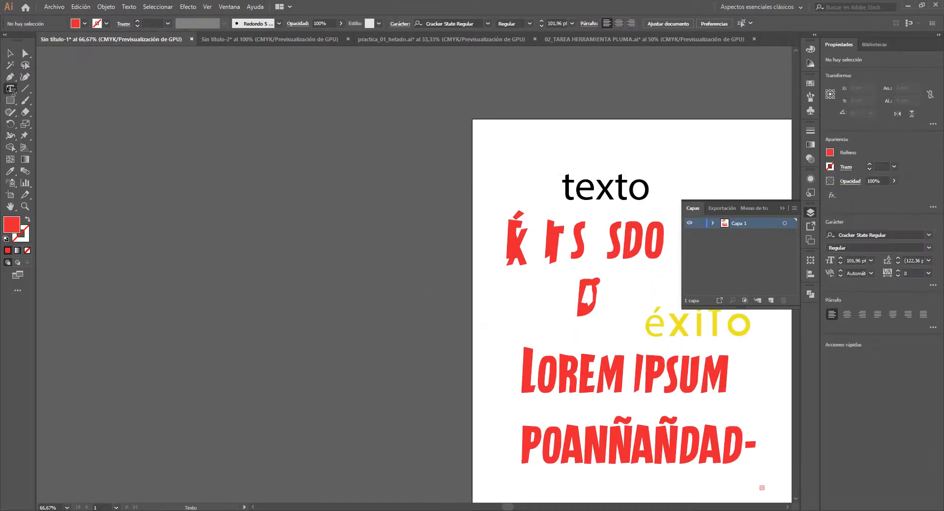
pyautogui.click(9, 91)
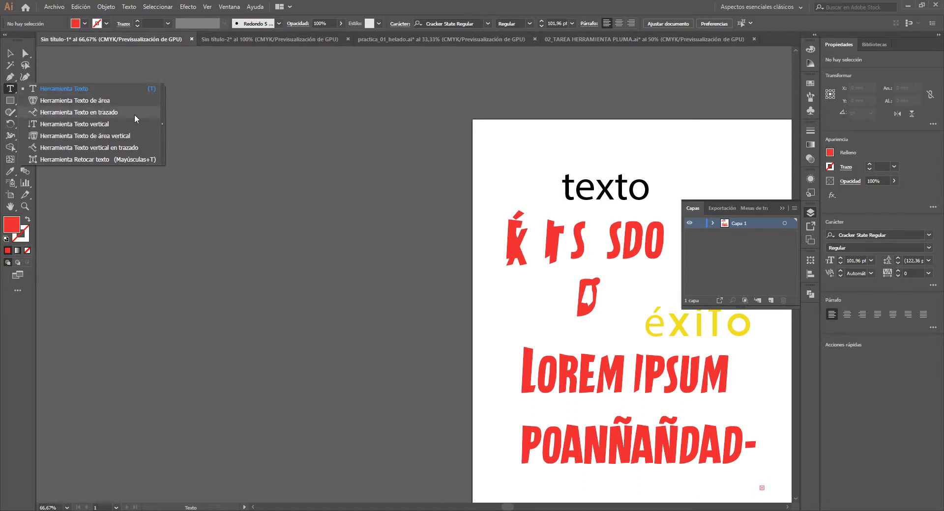
pyautogui.click(111, 124)
pyautogui.click(299, 185)
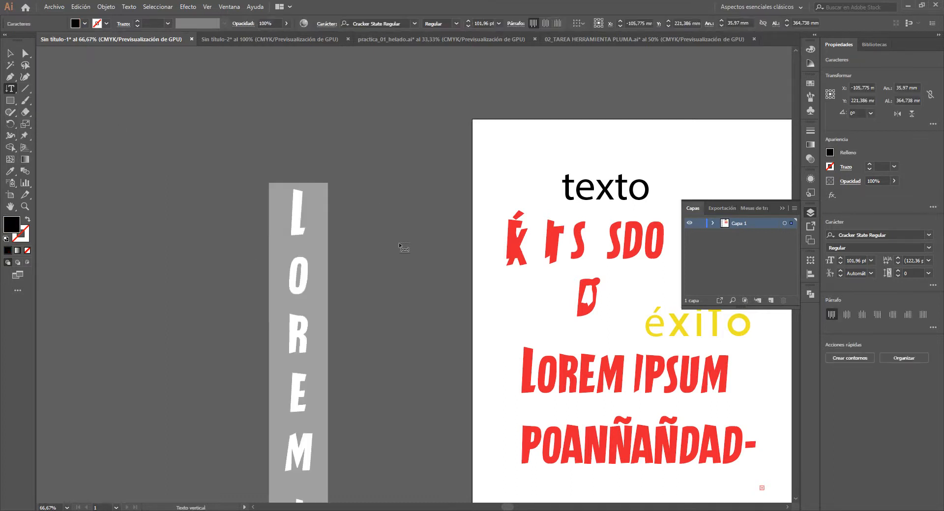
# - Move the vertical Lorem ipsum text to the right of the artboard, at about X 326 mm, Y 169 mm, and deselect it
pyautogui.scroll(-14, 406, 267)
pyautogui.hscroll(3, 413, 271)
pyautogui.scroll(-1, 345, 304)
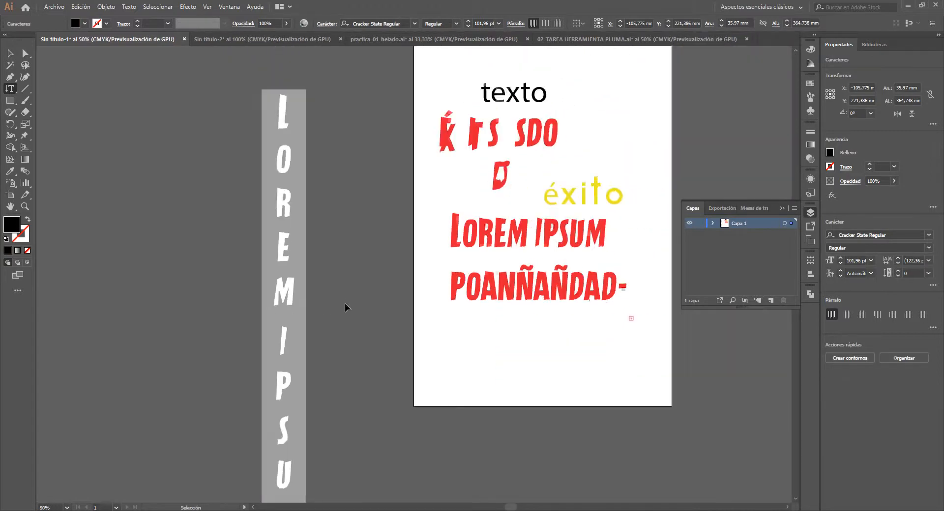
pyautogui.scroll(-1, 345, 305)
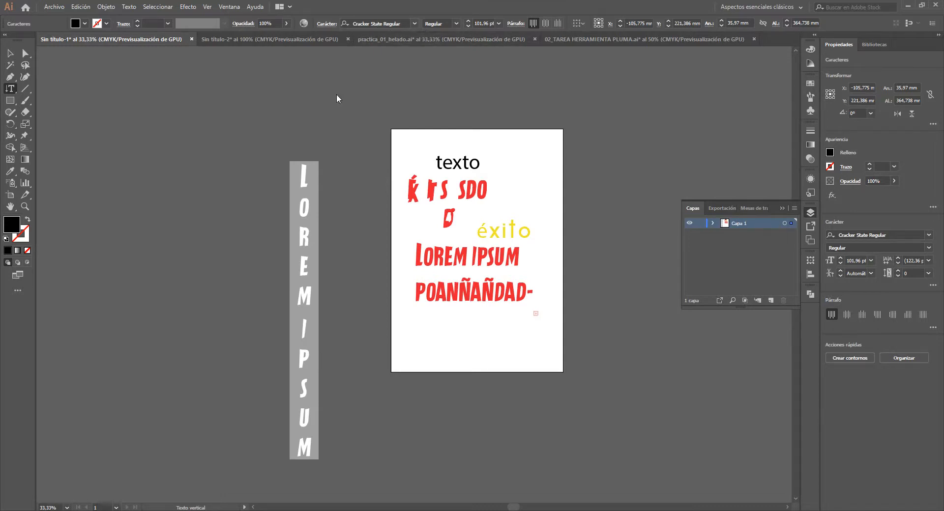
pyautogui.click(10, 53)
pyautogui.click(186, 210)
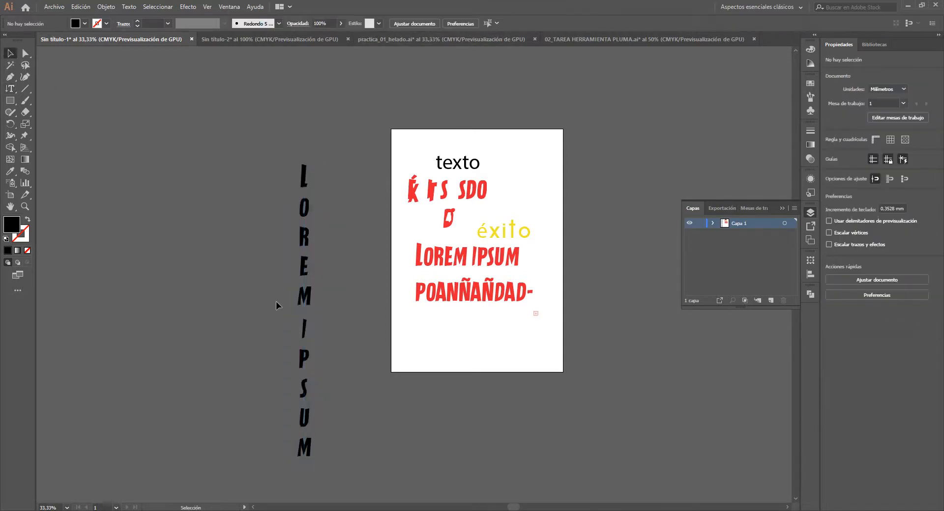
pyautogui.moveTo(303, 295); pyautogui.dragTo(627, 259)
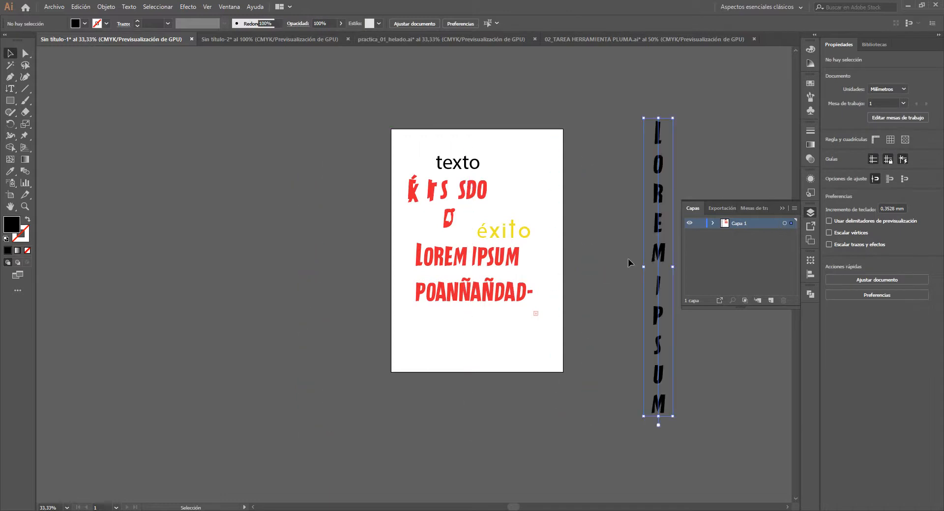
pyautogui.click(388, 245)
# - Draw a circle about 210.6 mm in diameter left of the artboard, with no fill and a 1 pt black stroke
pyautogui.press('l')
pyautogui.moveTo(195, 172); pyautogui.dragTo(368, 309)
pyautogui.scroll(1, 280, 271)
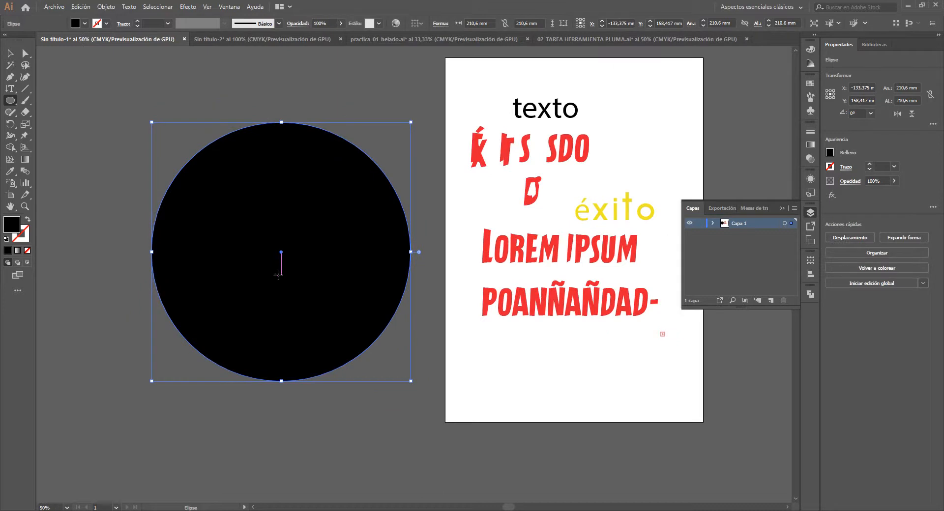
pyautogui.click(29, 220)
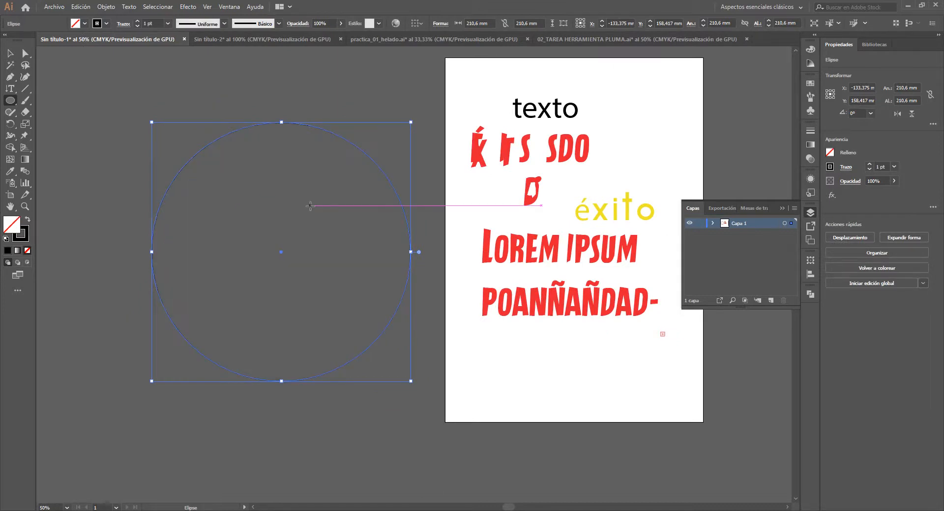
# - Draw a rectangle about 269.6 by 300 mm around the circle, fill it white without a stroke, and send it to the back
pyautogui.moveTo(220, 222)
pyautogui.mouseDown()
pyautogui.moveTo(288, 242)
pyautogui.moveTo(276, 241)
pyautogui.mouseUp()
pyautogui.press('m')
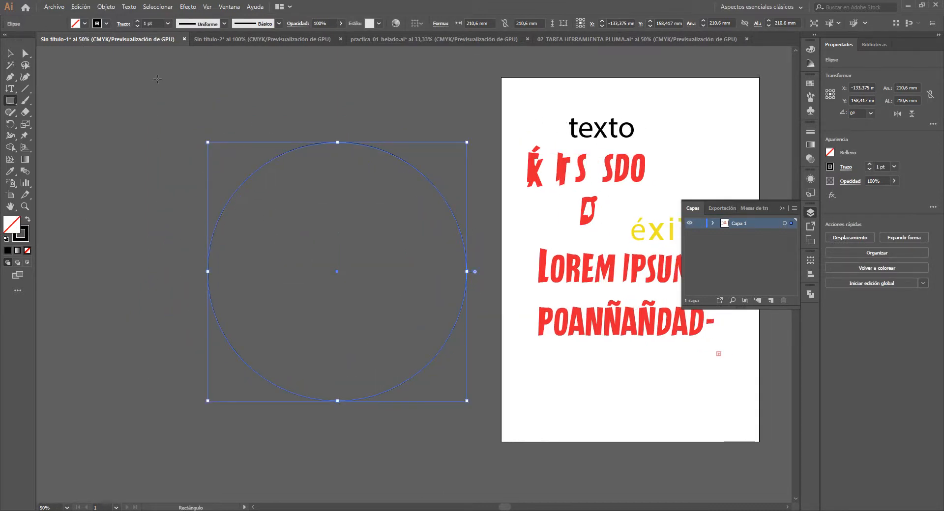
pyautogui.moveTo(157, 79)
pyautogui.mouseDown()
pyautogui.moveTo(462, 386)
pyautogui.moveTo(488, 447)
pyautogui.mouseUp()
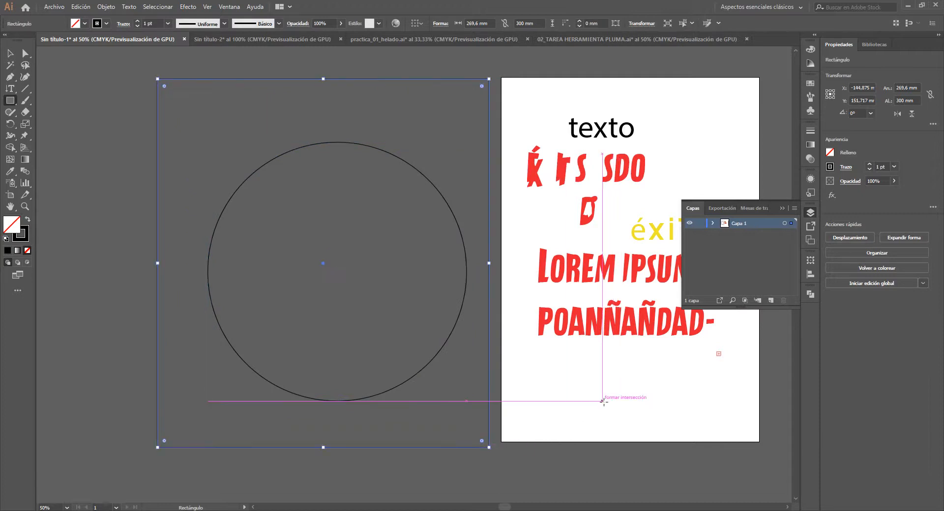
pyautogui.press('i')
pyautogui.click(592, 378)
pyautogui.hotkey('ctrl', 'shift', '[')
pyautogui.press('v')
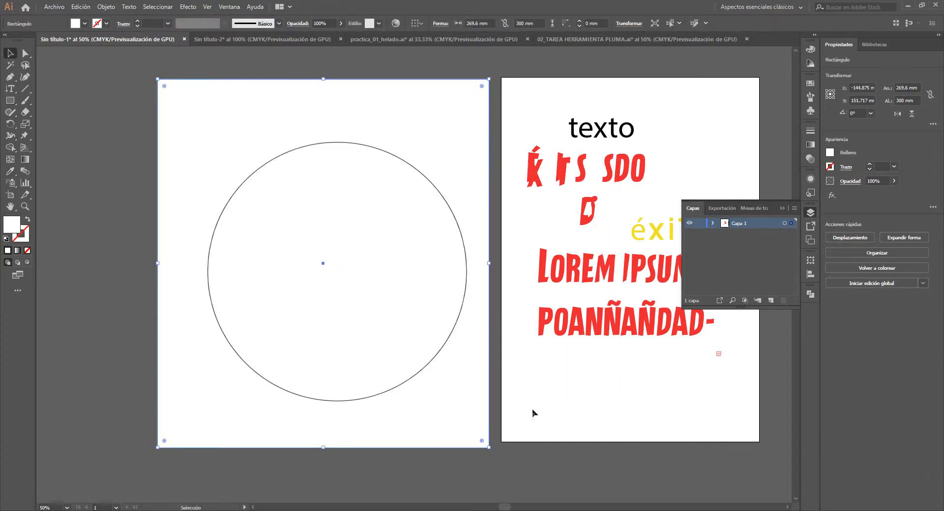
pyautogui.click(462, 488)
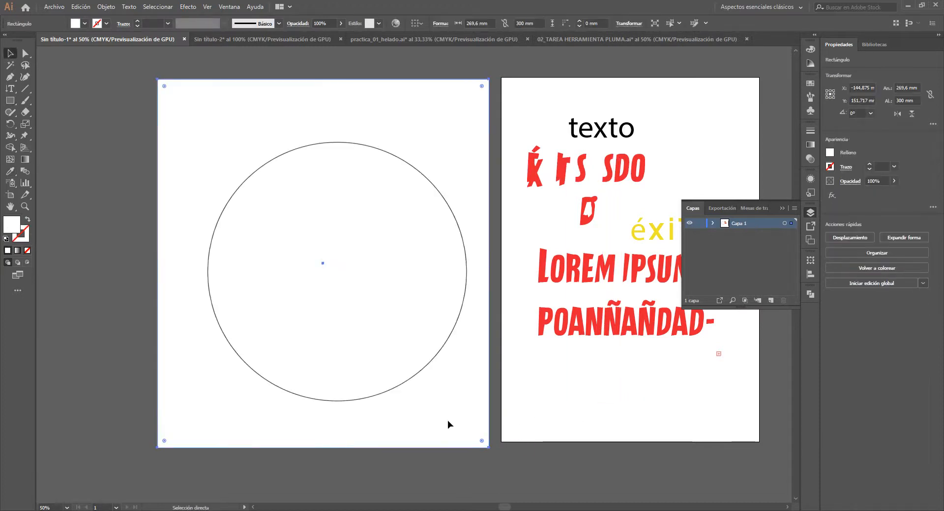
# - Try filling the circle with placeholder area text using the Type tool, and undo it
pyautogui.click(212, 264)
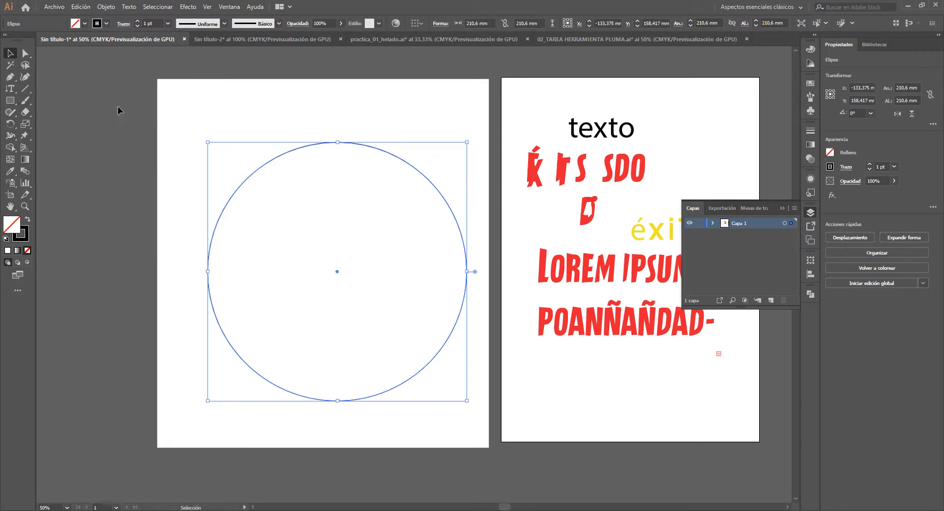
pyautogui.press('t')
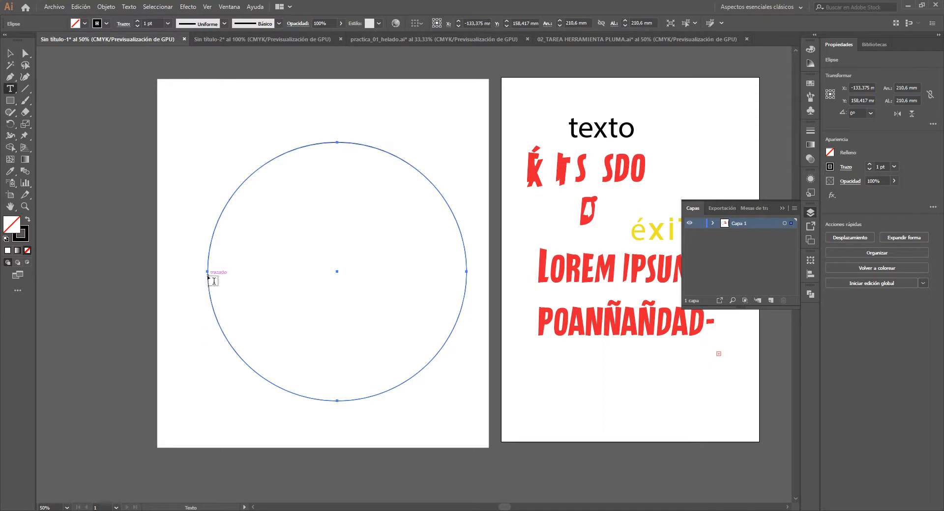
pyautogui.scroll(2, 214, 281)
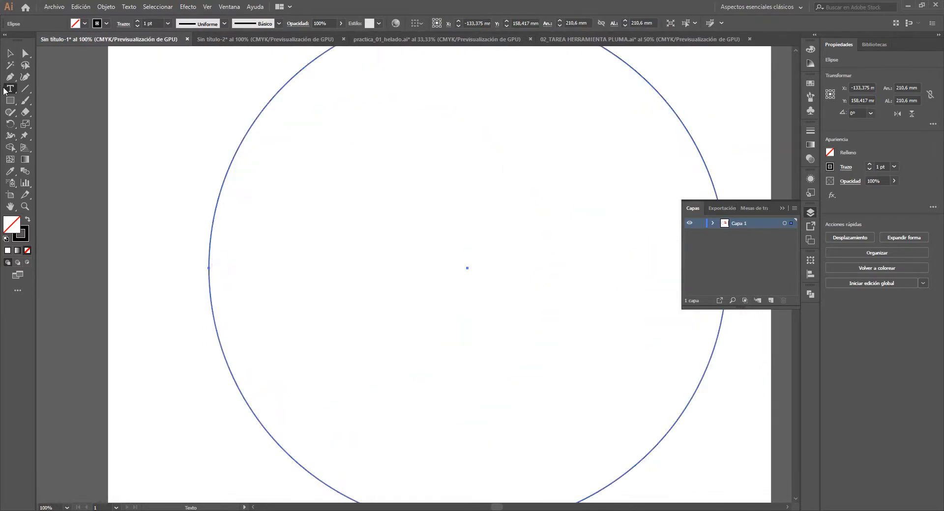
pyautogui.click(215, 271)
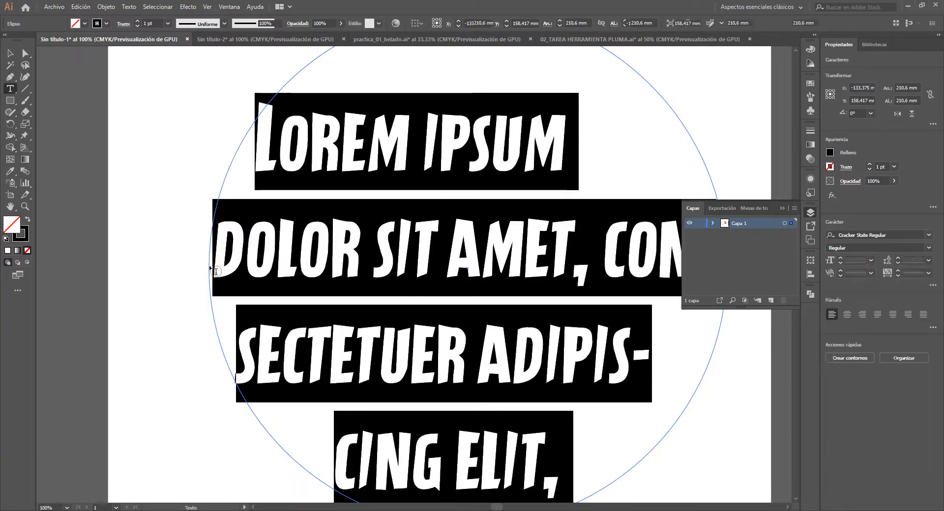
pyautogui.scroll(-1, 209, 266)
pyautogui.scroll(-1, 209, 265)
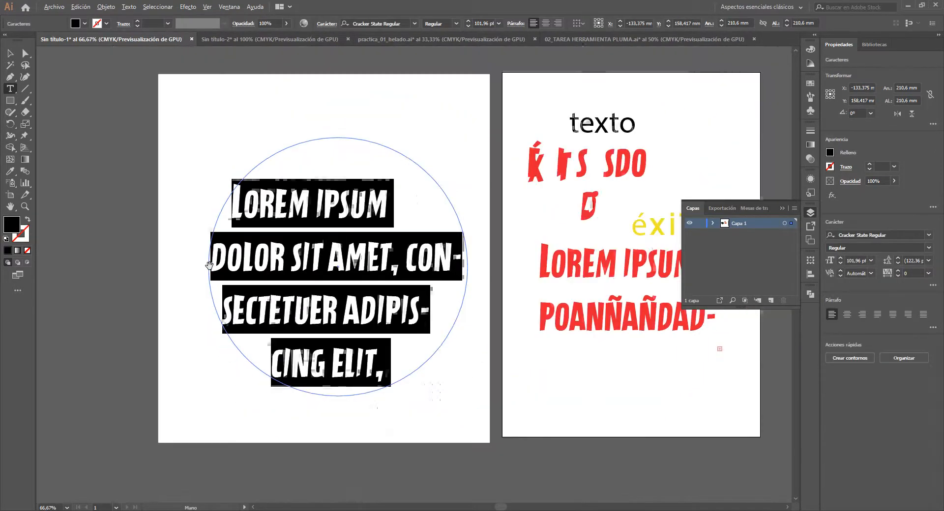
pyautogui.scroll(1, 209, 266)
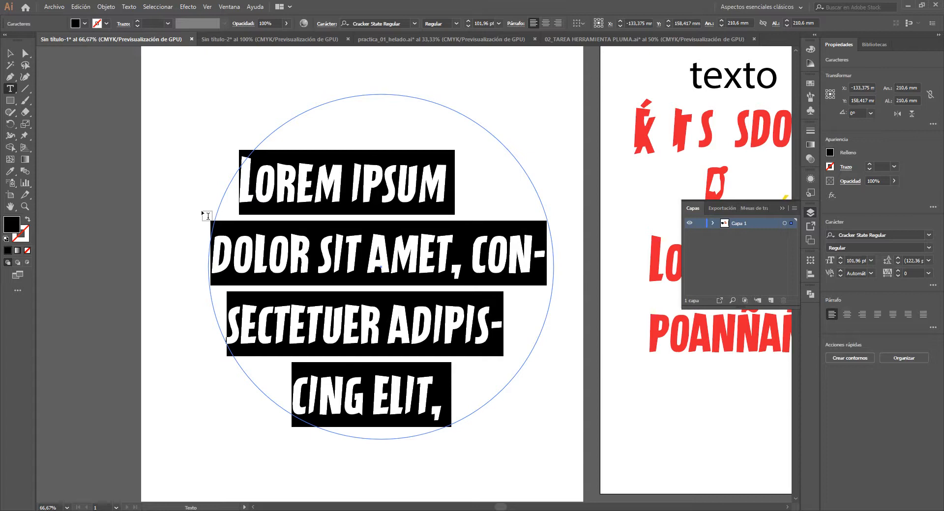
pyautogui.hotkey('ctrl', 'z')
pyautogui.hotkey('ctrl', 'z')
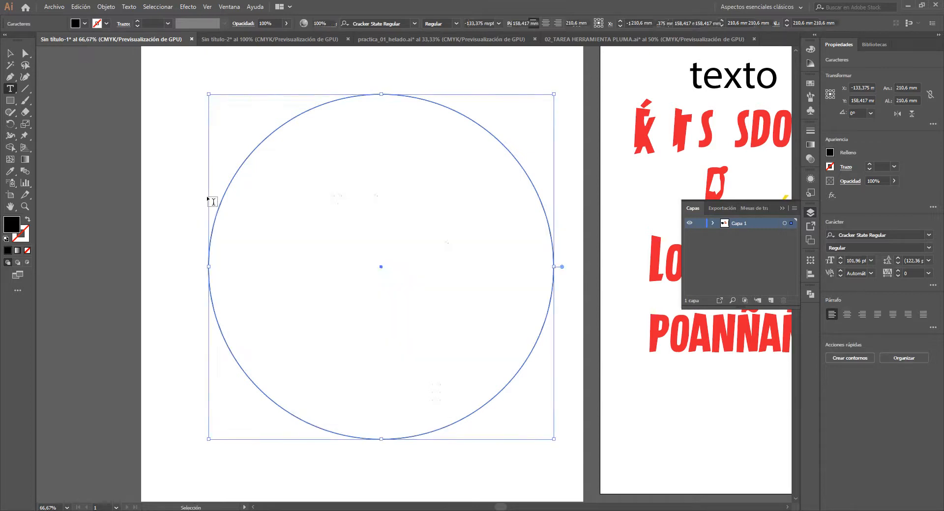
# - Draw a closed, irregular curved shape about 225 by 306 mm with the Pen tool, beside the white rectangle
pyautogui.click(10, 54)
pyautogui.scroll(-2, 271, 170)
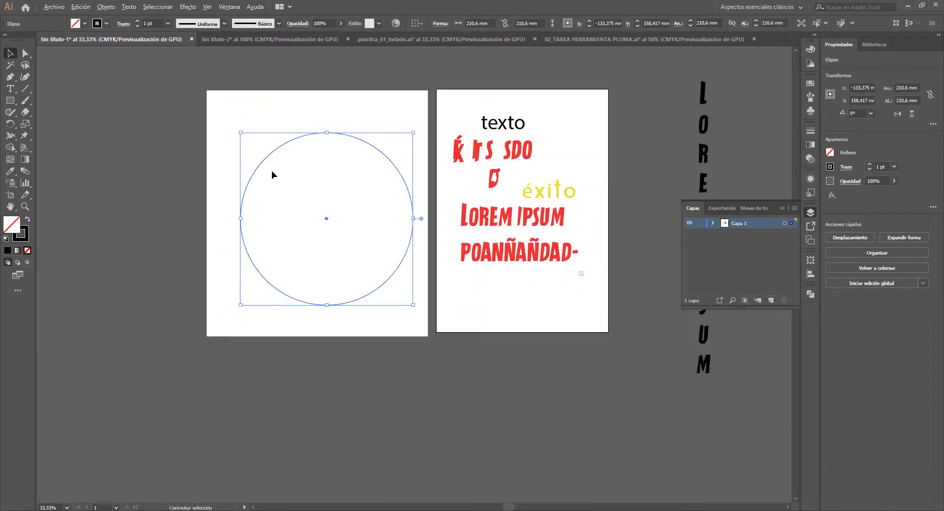
pyautogui.moveTo(161, 214); pyautogui.dragTo(262, 251)
pyautogui.press('o')
pyautogui.press('p')
pyautogui.click(199, 165)
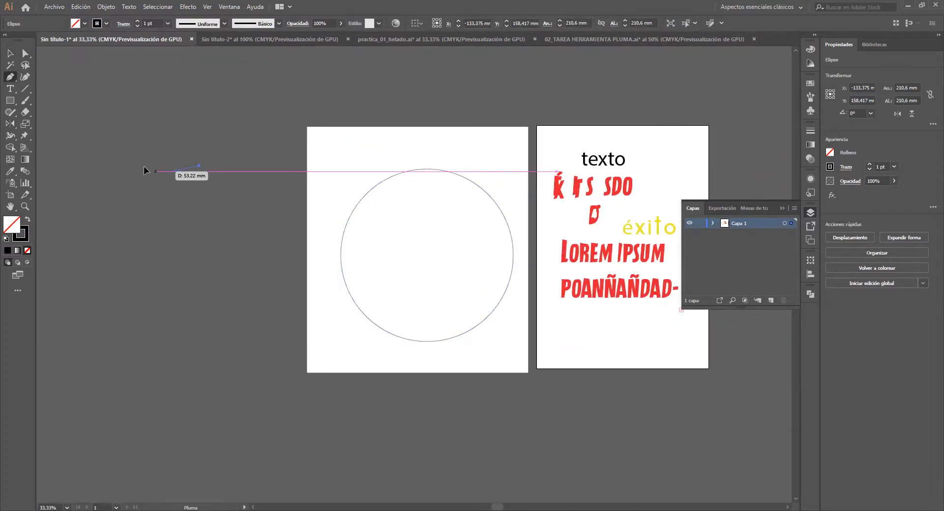
pyautogui.moveTo(133, 171)
pyautogui.mouseDown()
pyautogui.moveTo(138, 279)
pyautogui.moveTo(111, 314)
pyautogui.mouseUp()
pyautogui.moveTo(102, 379); pyautogui.dragTo(129, 404)
pyautogui.click(236, 406)
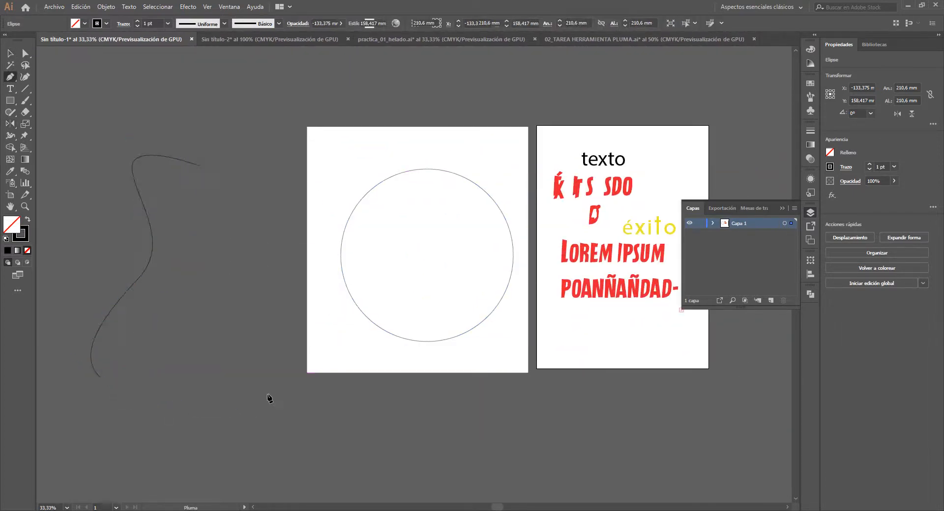
pyautogui.moveTo(269, 349); pyautogui.dragTo(265, 302)
pyautogui.click(275, 276)
pyautogui.click(240, 209)
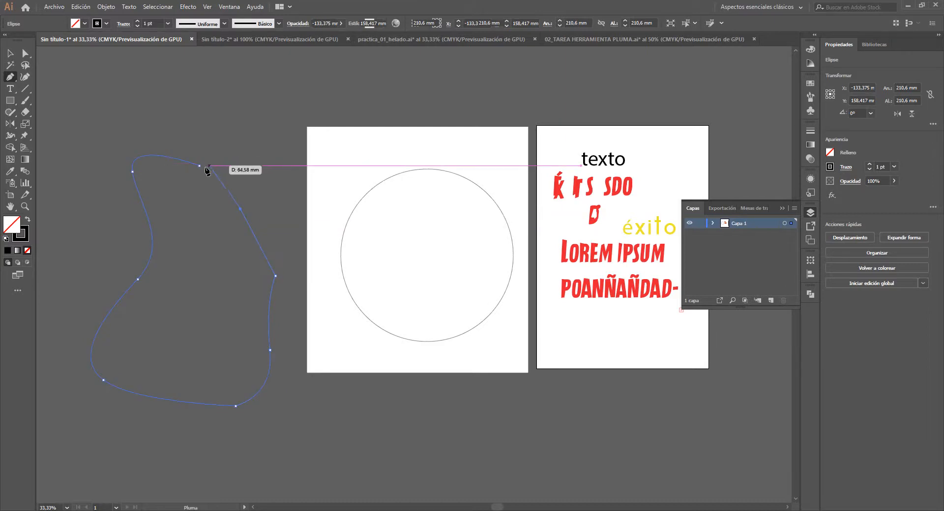
pyautogui.moveTo(199, 165); pyautogui.dragTo(133, 174)
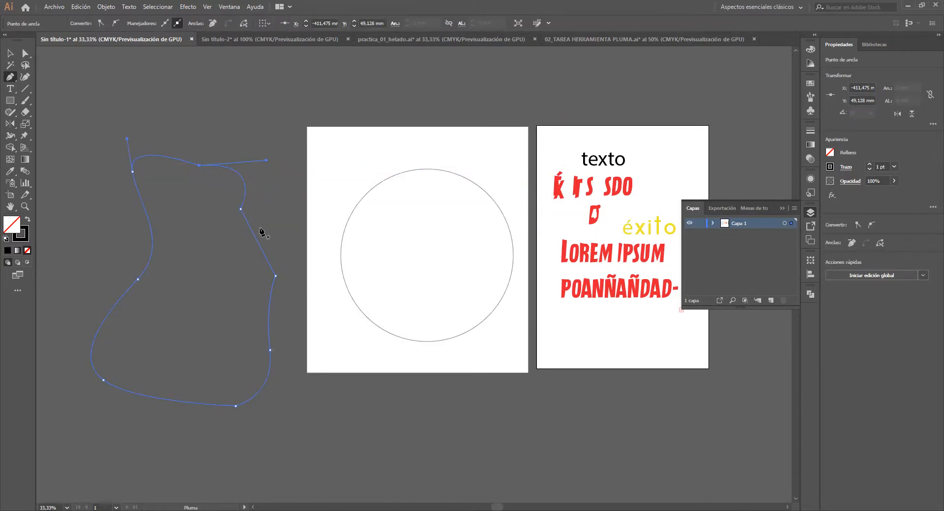
# - Fill the irregular shape with Lorem ipsum area text, set its font size to 77 pt, and deselect it
pyautogui.press('t')
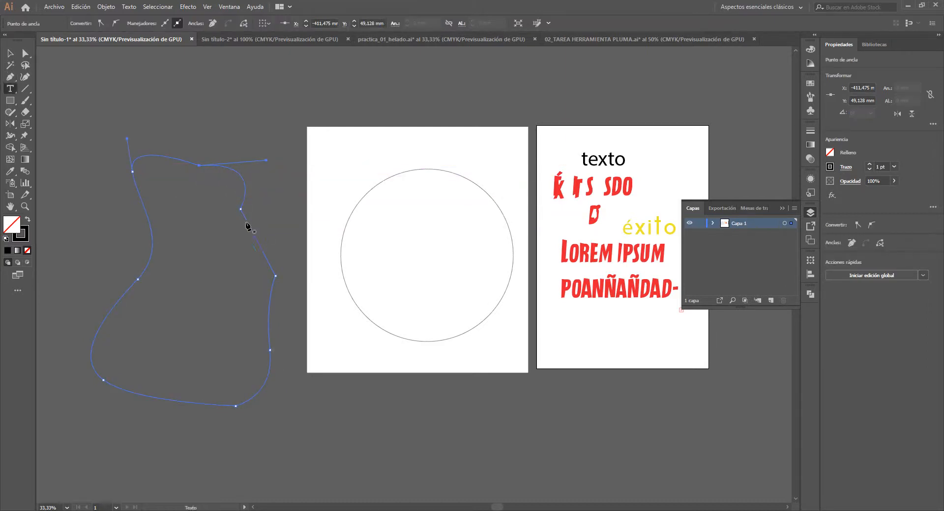
pyautogui.click(139, 164)
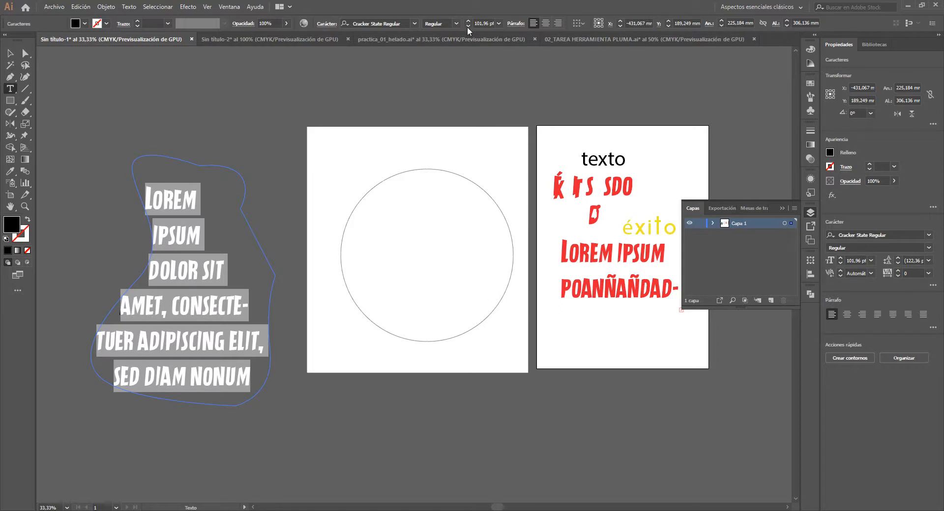
pyautogui.moveTo(467, 27); pyautogui.dragTo(465, 25)
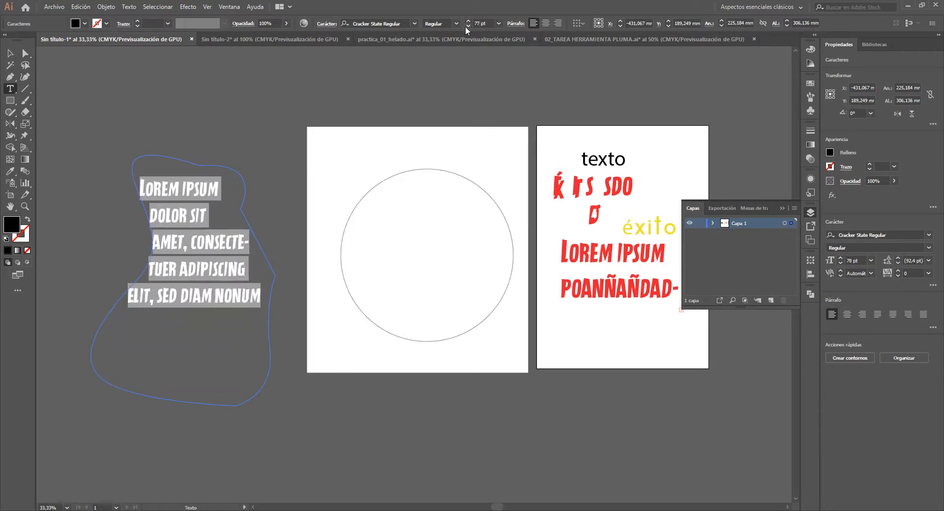
pyautogui.click(10, 53)
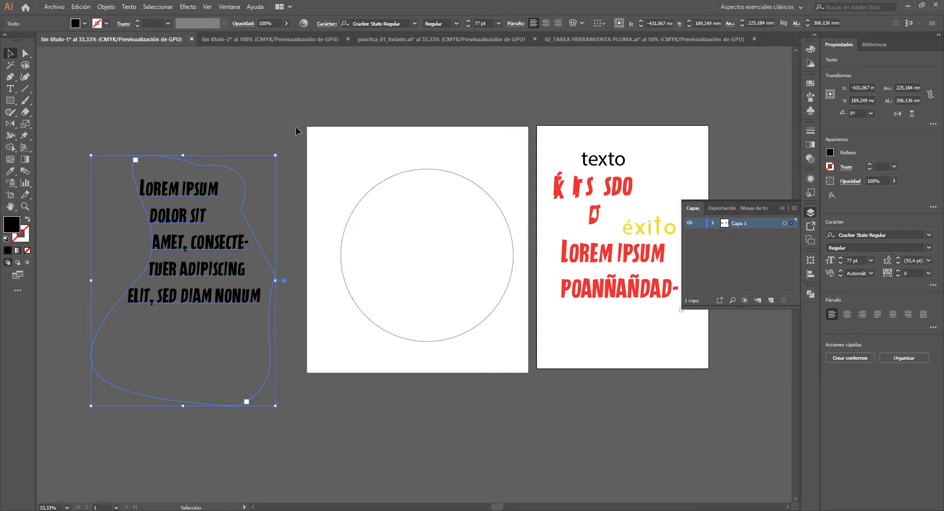
pyautogui.click(296, 141)
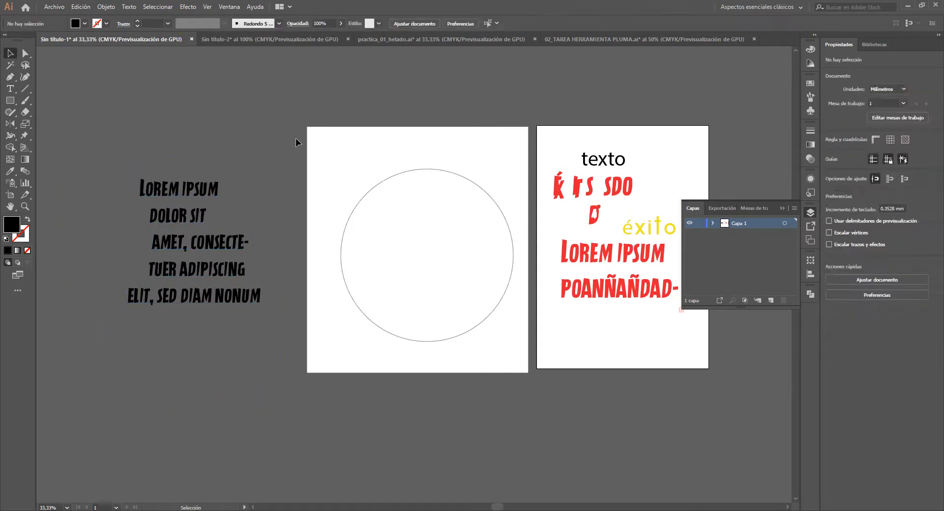
# - Run the path text "NFFDLSDFLSDFÑSDFÑSD{SDFSFSDSFM" around the outside of the circle from its left anchor point, and deselect it
pyautogui.click(340, 255)
pyautogui.scroll(1, 341, 257)
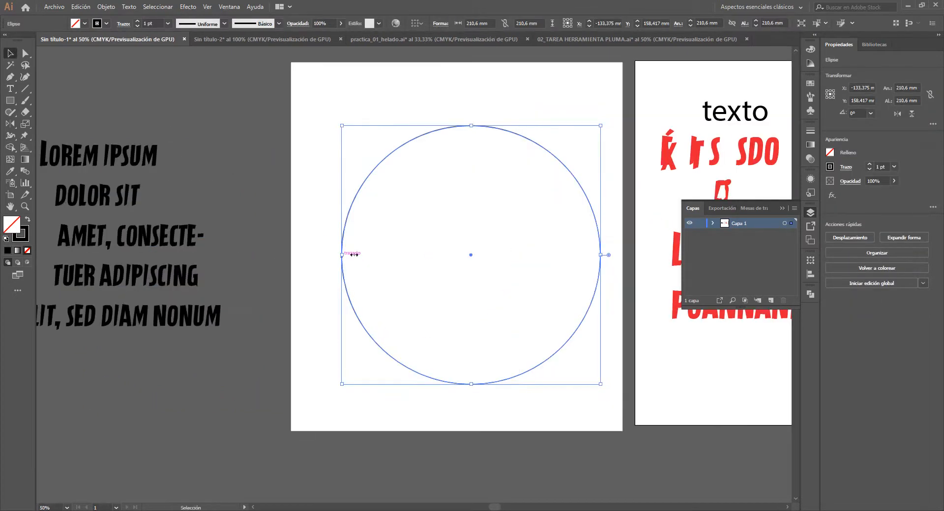
pyautogui.moveTo(374, 249); pyautogui.dragTo(269, 278)
pyautogui.scroll(1, 277, 277)
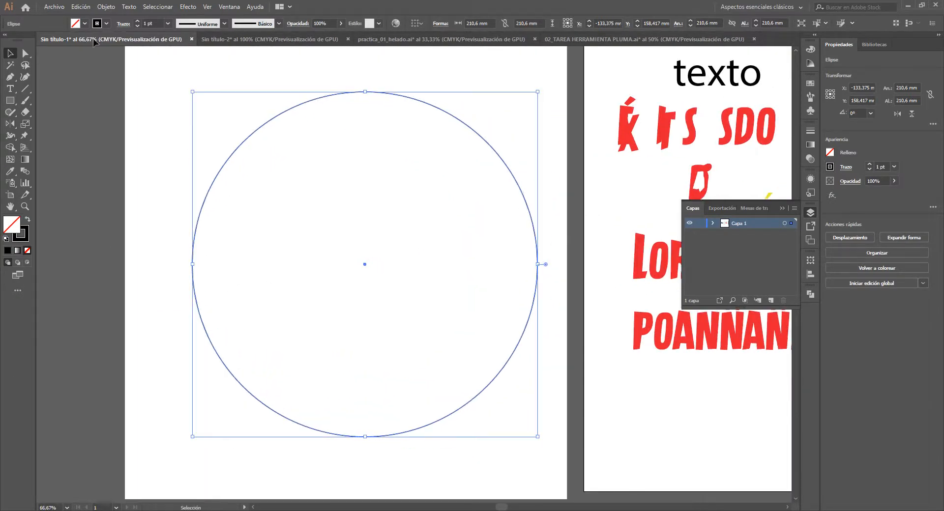
pyautogui.moveTo(10, 88); pyautogui.dragTo(111, 89)
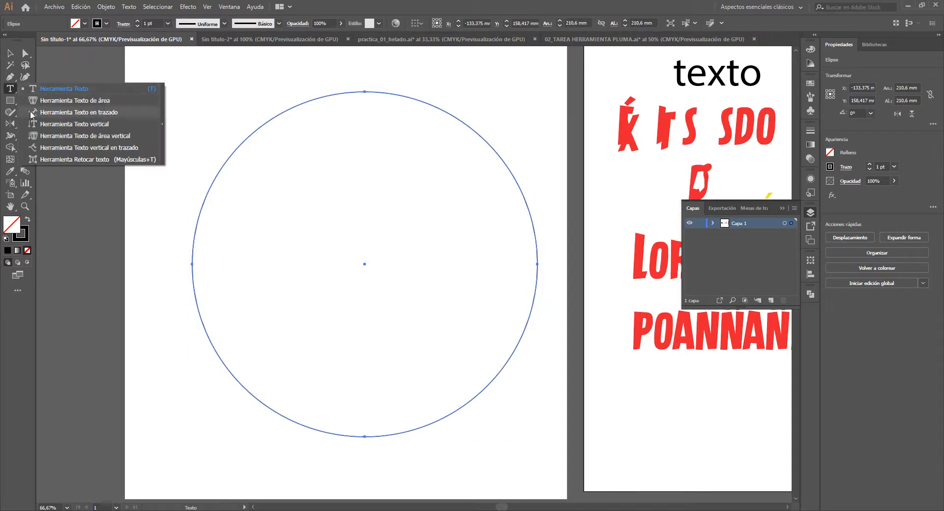
pyautogui.click(103, 116)
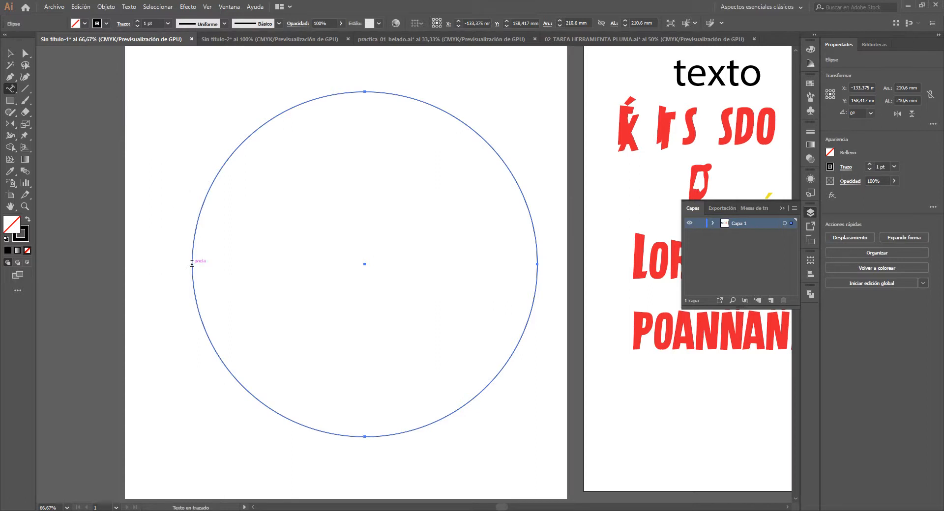
pyautogui.click(192, 264)
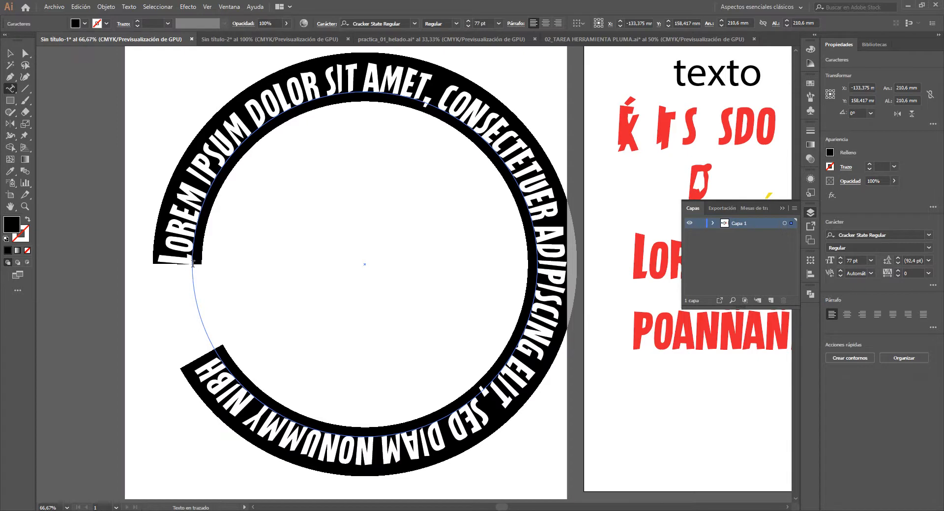
pyautogui.write('NFFDLSDFLSDFÑSDFÑ')
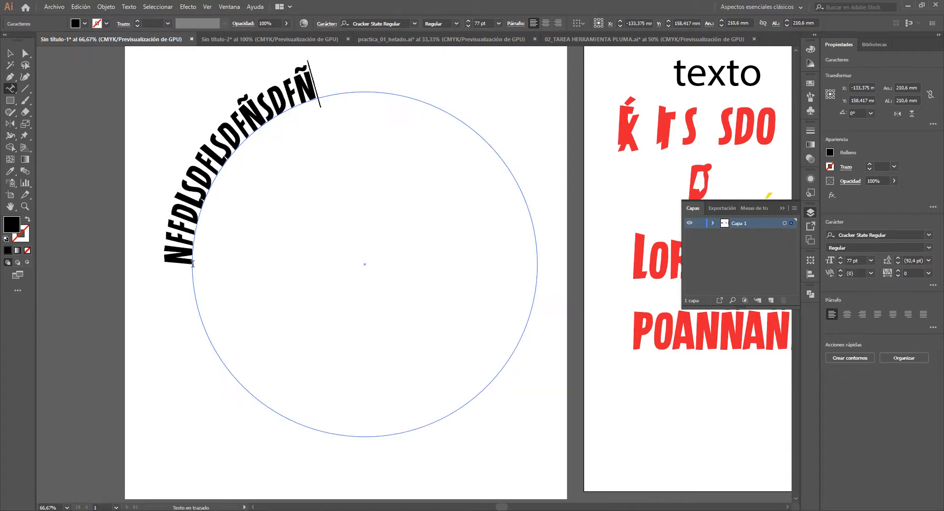
pyautogui.write('SD{SDFSFSDSFM')
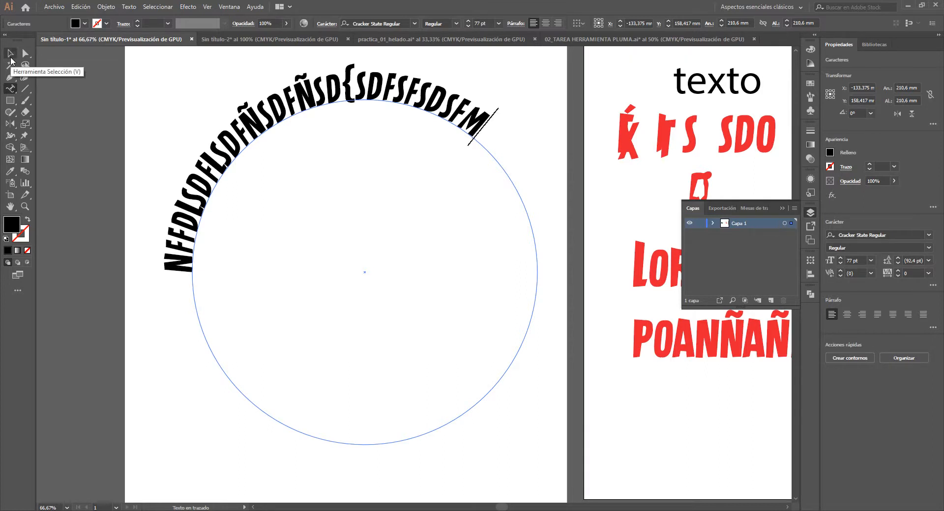
pyautogui.click(9, 58)
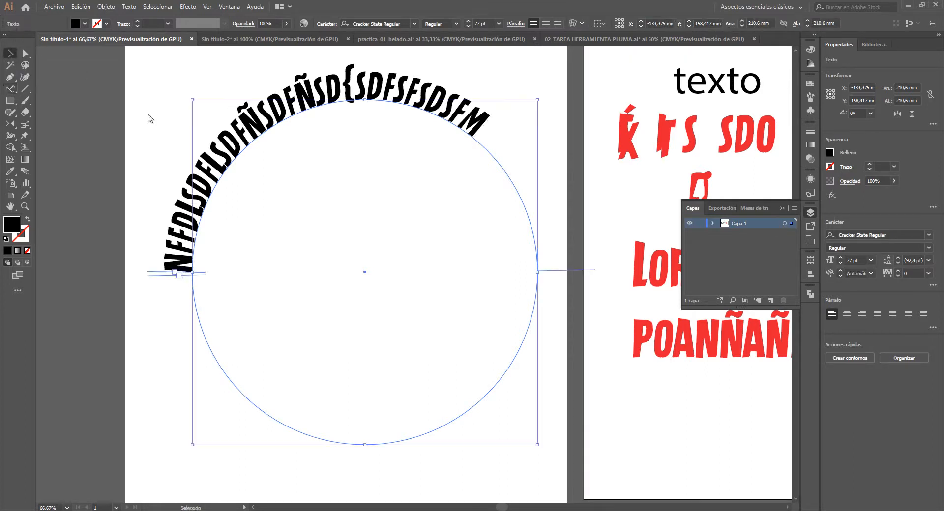
pyautogui.click(160, 152)
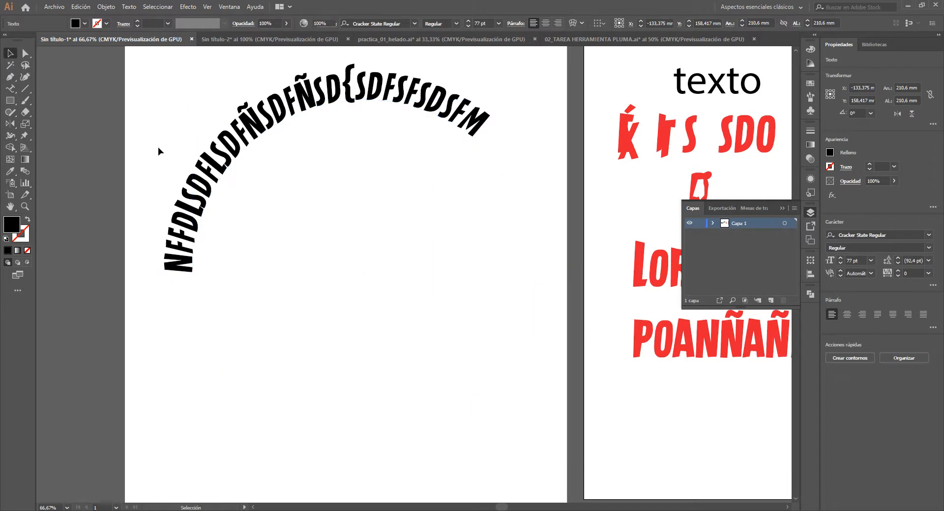
# - Try to shift the start of the circular path text with the Type tool active, and undo the stray text box
pyautogui.click(201, 184)
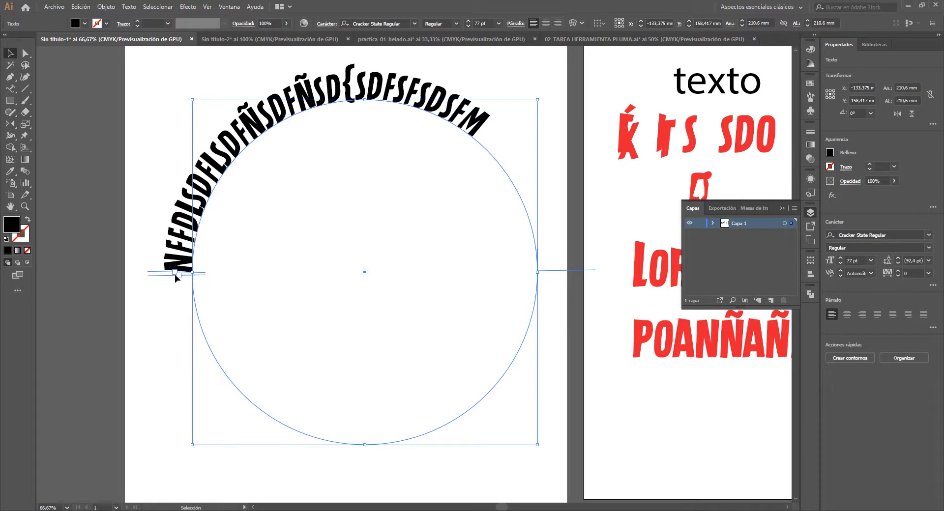
pyautogui.press('t')
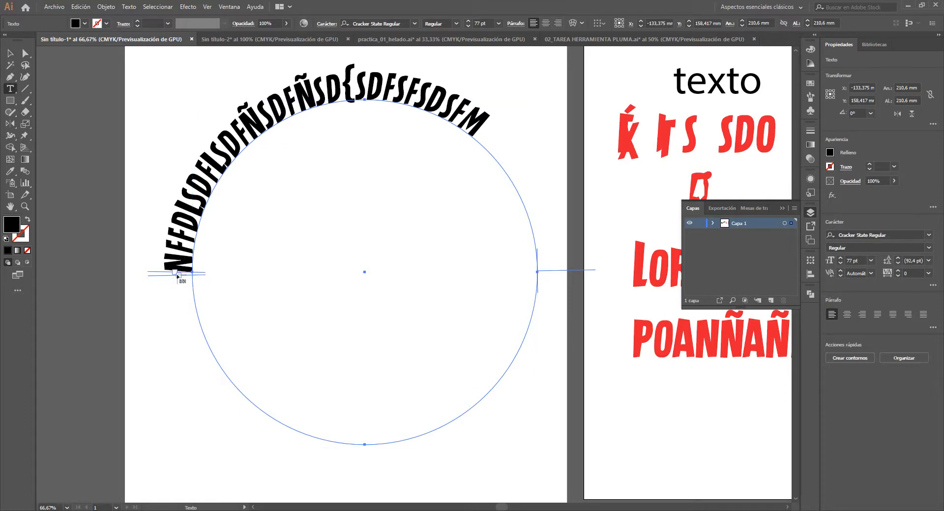
pyautogui.moveTo(178, 276); pyautogui.dragTo(190, 308)
pyautogui.press('Escape')
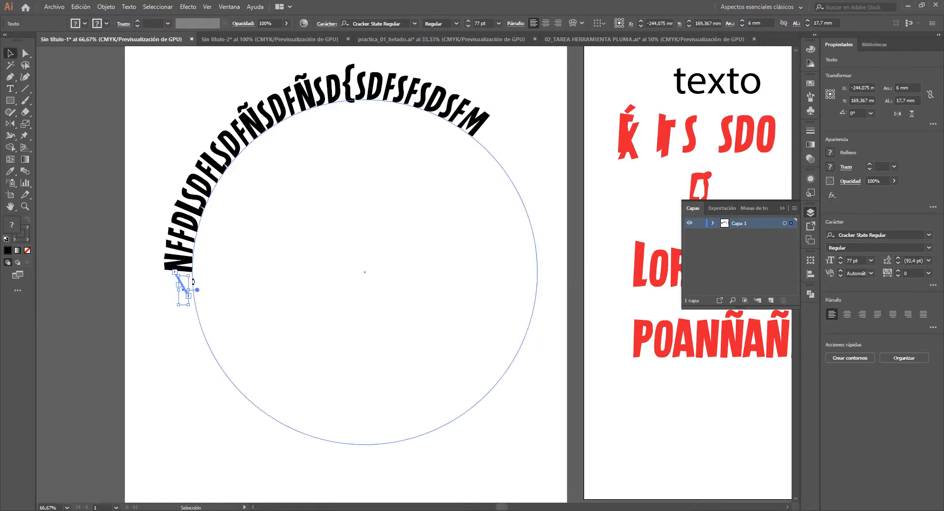
pyautogui.click(179, 258)
pyautogui.click(181, 248)
pyautogui.hotkey('ctrl', 'z')
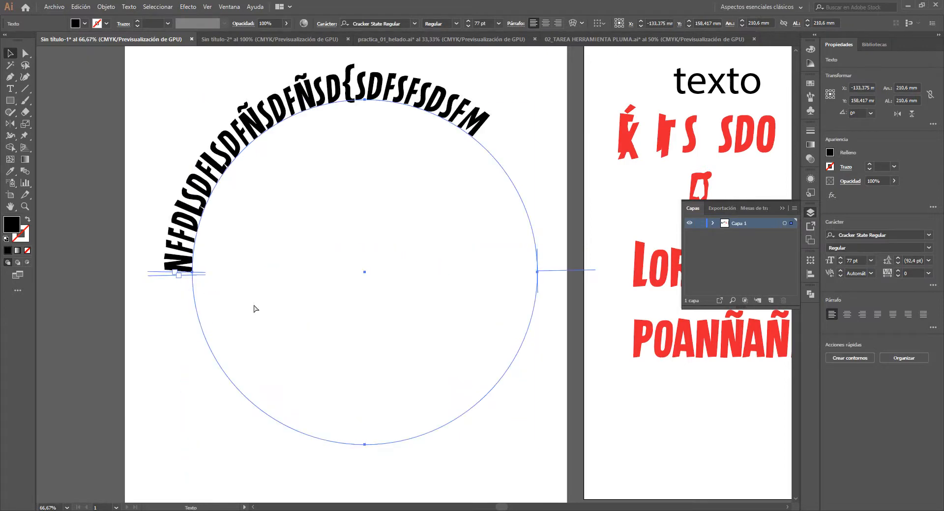
pyautogui.press('Escape')
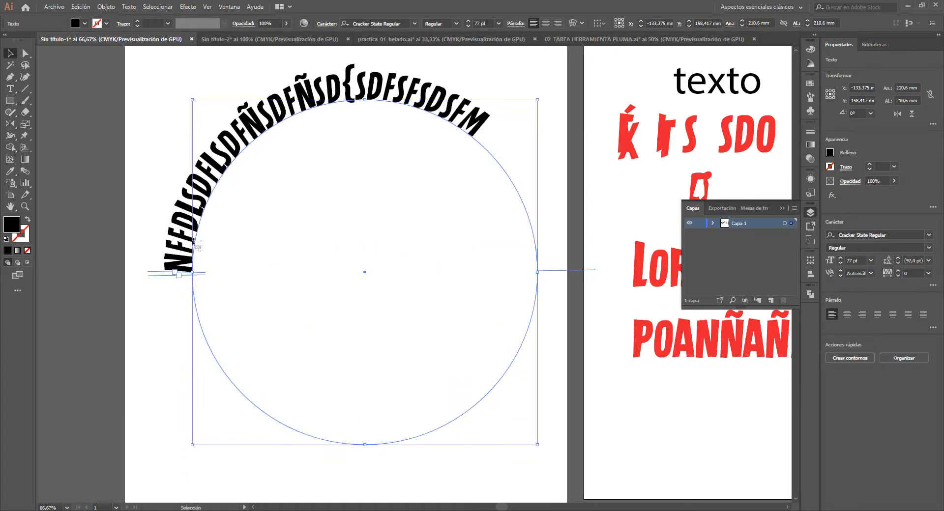
# - Slide the path text around the circle so that it starts at the upper right and runs along the underside
pyautogui.click(183, 274)
pyautogui.click(176, 257)
pyautogui.moveTo(181, 274); pyautogui.dragTo(462, 238)
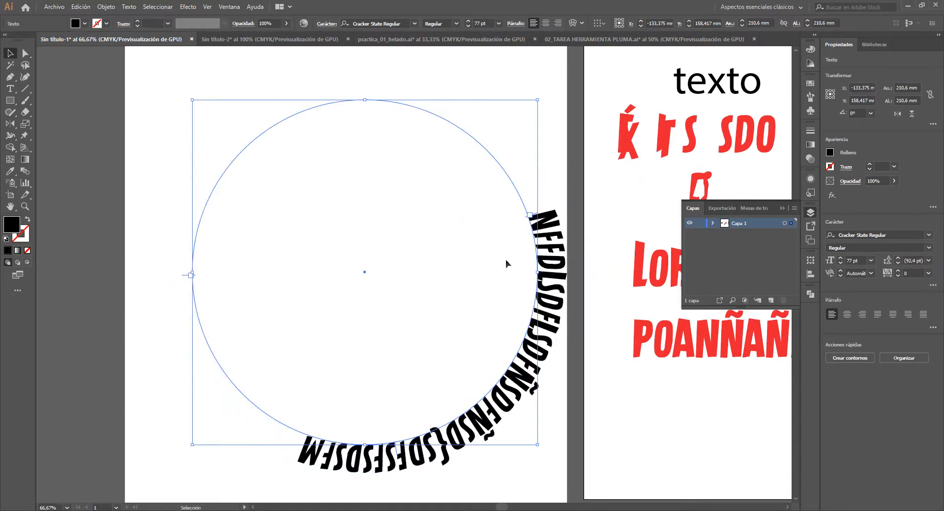
# - Try adjusting the start and end brackets of the circular path text with the Type tool, and undo each attempt
pyautogui.press('t')
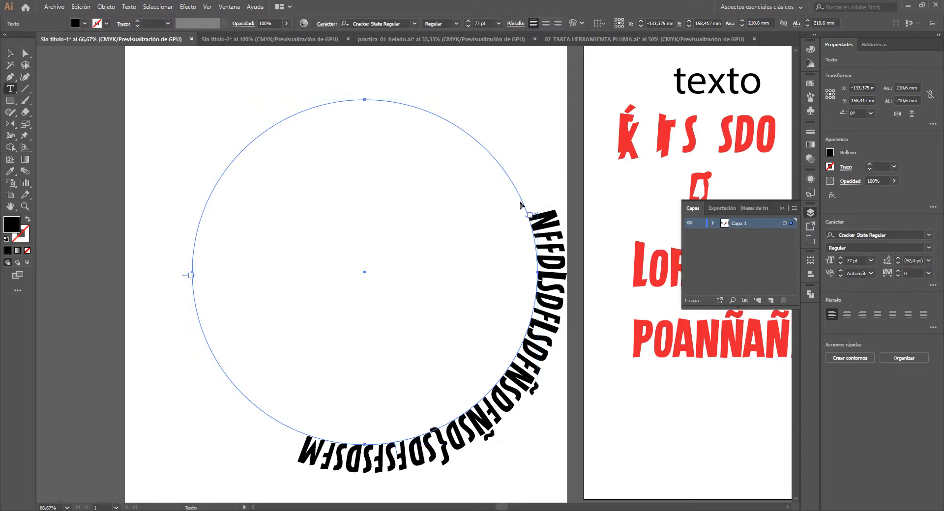
pyautogui.moveTo(531, 215); pyautogui.dragTo(541, 251)
pyautogui.hotkey('ctrl', 'z')
pyautogui.moveTo(531, 214); pyautogui.dragTo(537, 226)
pyautogui.hotkey('ctrl', 'z')
pyautogui.moveTo(191, 277); pyautogui.dragTo(200, 309)
pyautogui.hotkey('ctrl', 'z')
pyautogui.moveTo(529, 216); pyautogui.dragTo(544, 226)
pyautogui.hotkey('ctrl', 'z')
# - Delete the circular path text and draw a 184 mm circle in its place, with no fill and a 1 pt black stroke
pyautogui.moveTo(503, 380); pyautogui.dragTo(437, 364)
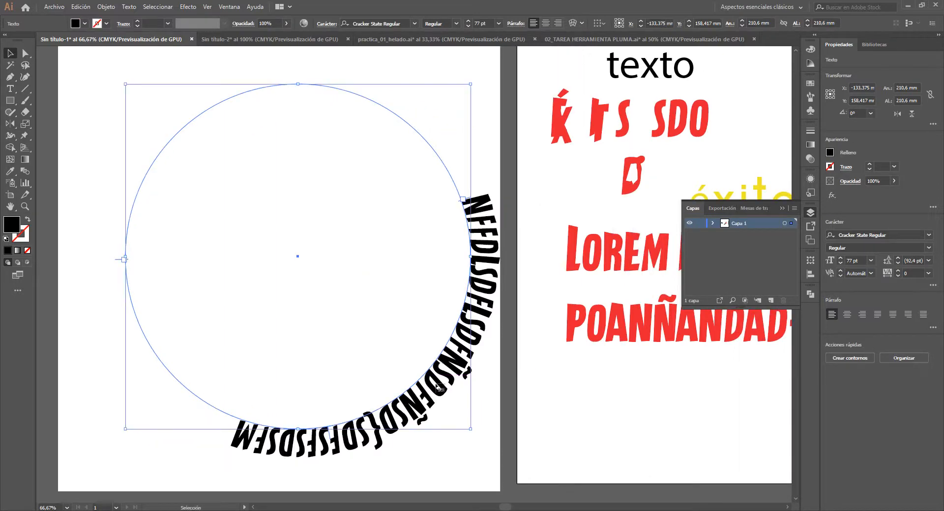
pyautogui.scroll(-1, 358, 249)
pyautogui.press('Delete')
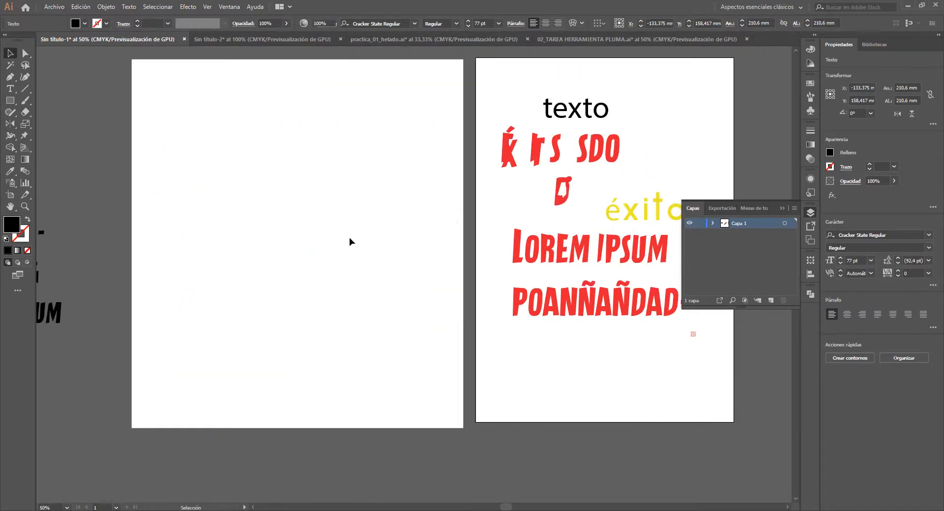
pyautogui.press('l')
pyautogui.moveTo(208, 129)
pyautogui.mouseDown()
pyautogui.moveTo(430, 335)
pyautogui.moveTo(433, 354)
pyautogui.mouseUp()
pyautogui.press('v')
pyautogui.moveTo(341, 319); pyautogui.dragTo(321, 319)
pyautogui.hotkey('shift', 'x')
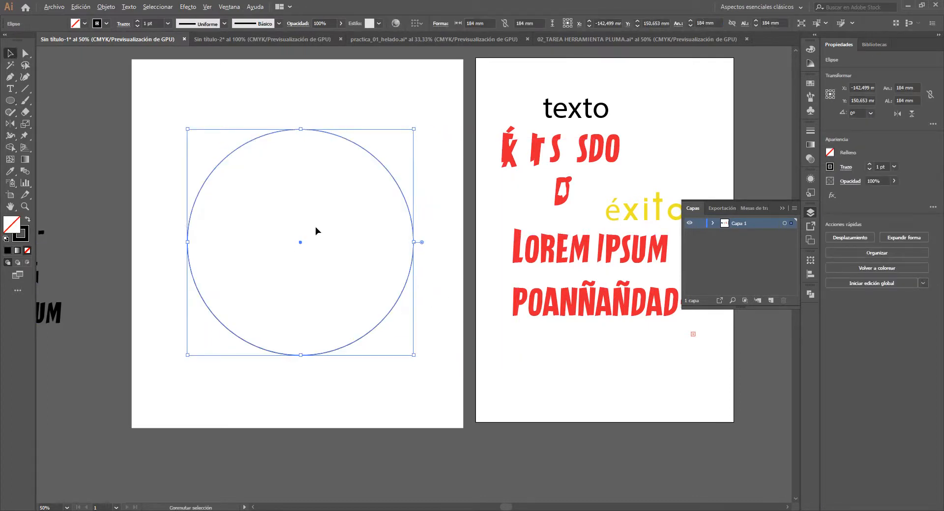
# - Cut the new circle open at its left anchor point with the Scissors tool
pyautogui.hotkey('ctrl', '1')
pyautogui.hscroll(-2, 160, 249)
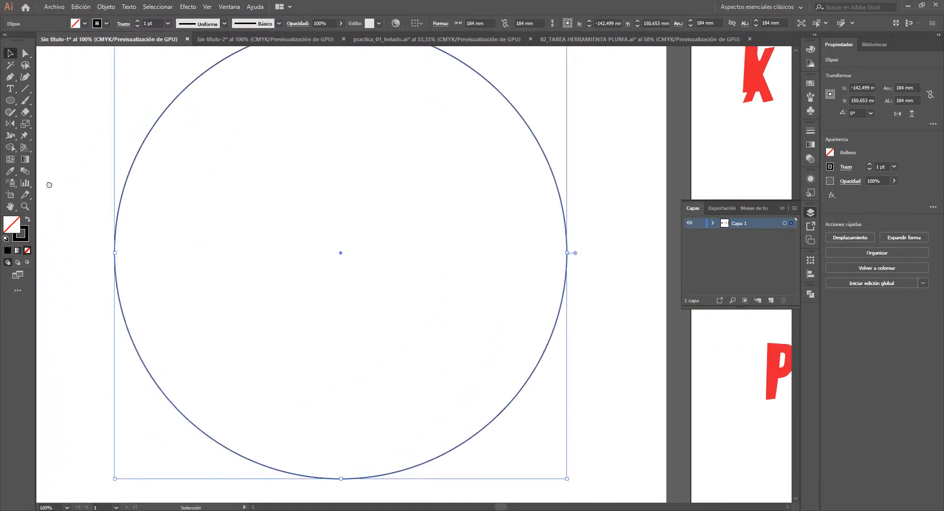
pyautogui.click(24, 113)
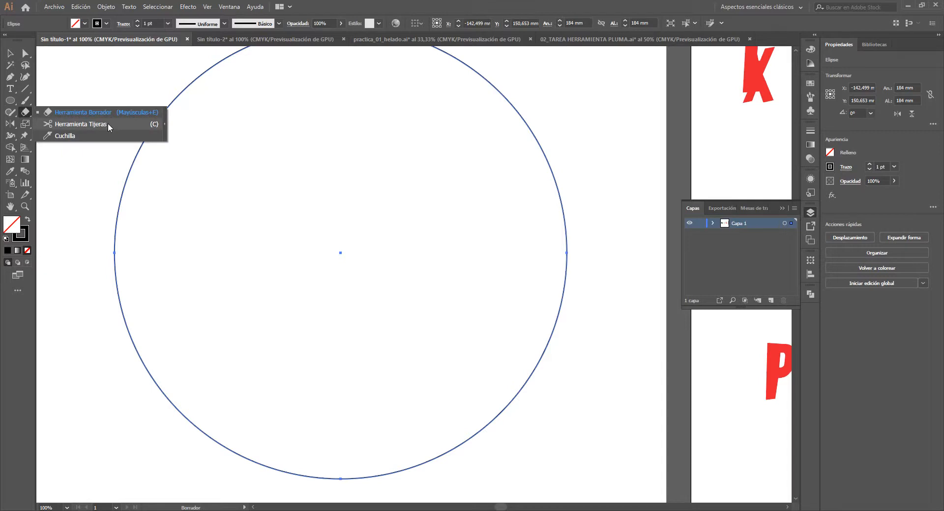
pyautogui.click(71, 124)
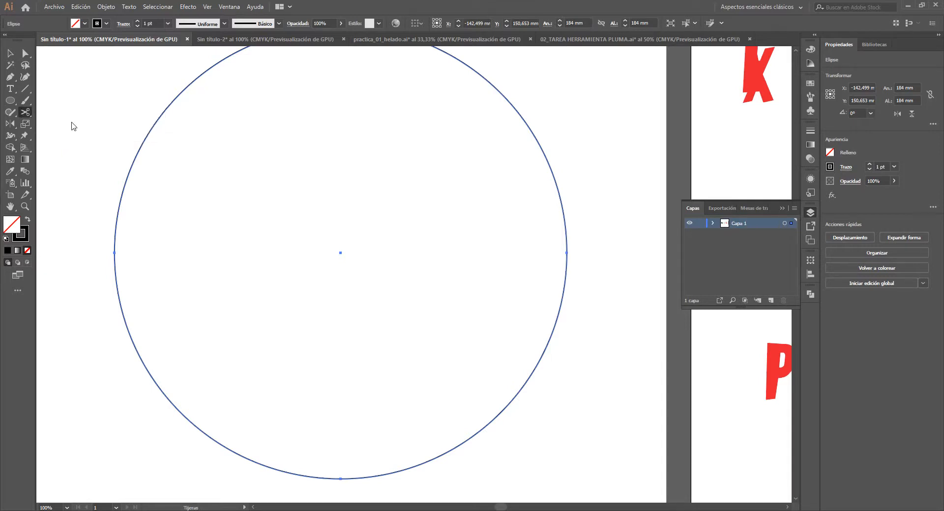
pyautogui.scroll(2, 111, 264)
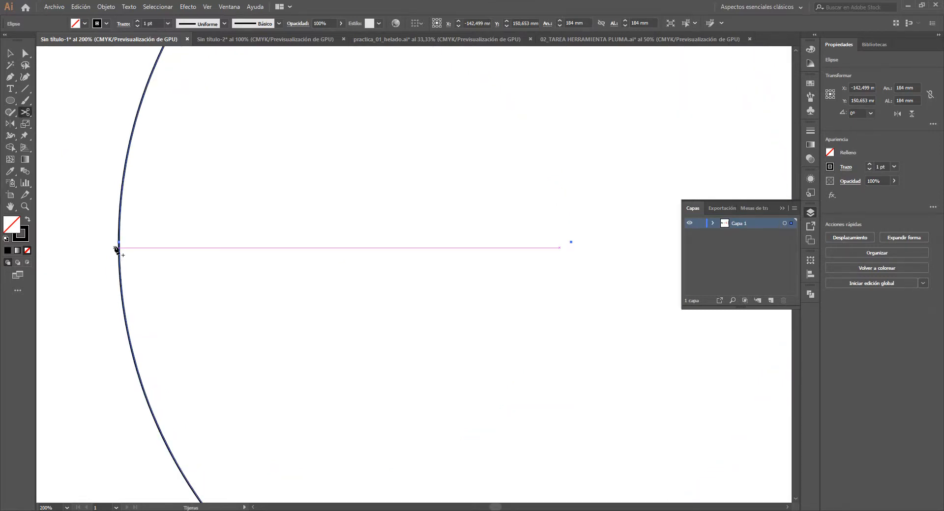
pyautogui.click(119, 241)
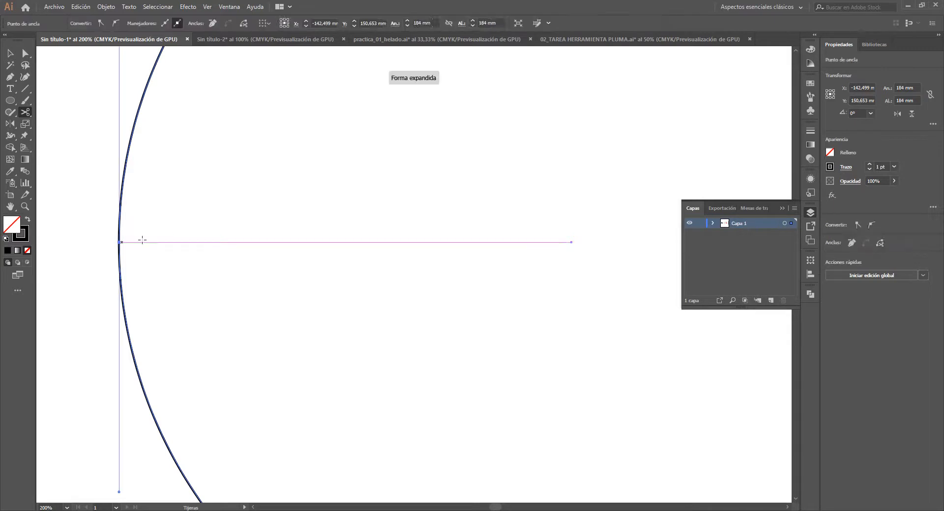
pyautogui.scroll(-2, 239, 249)
pyautogui.press('+')
pyautogui.scroll(1, 190, 213)
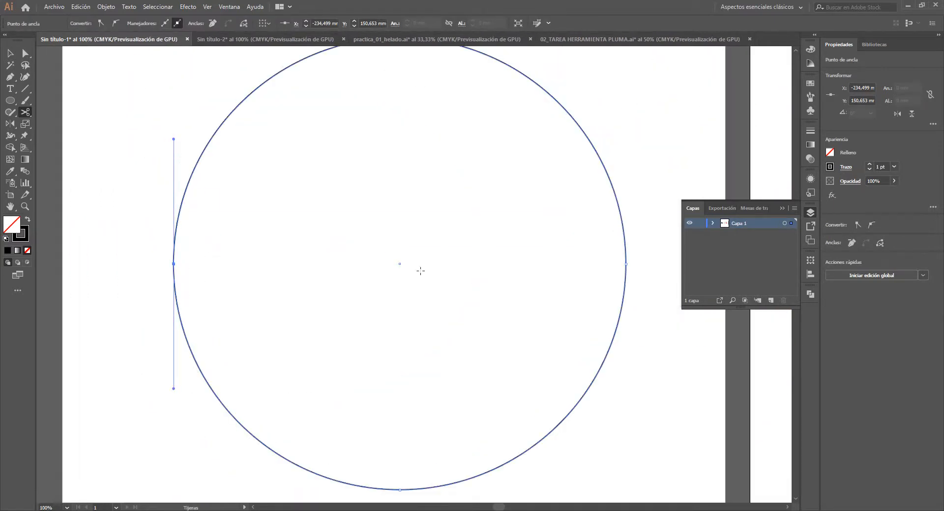
# - Cut the circle at its right anchor point with the Scissors tool to split it into two halves
pyautogui.moveTo(493, 215); pyautogui.dragTo(273, 190)
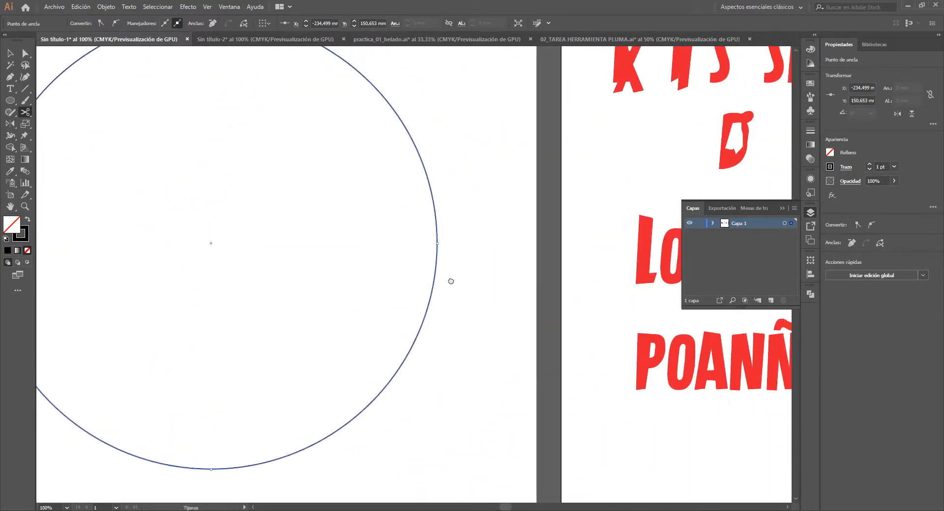
pyautogui.scroll(1, 439, 263)
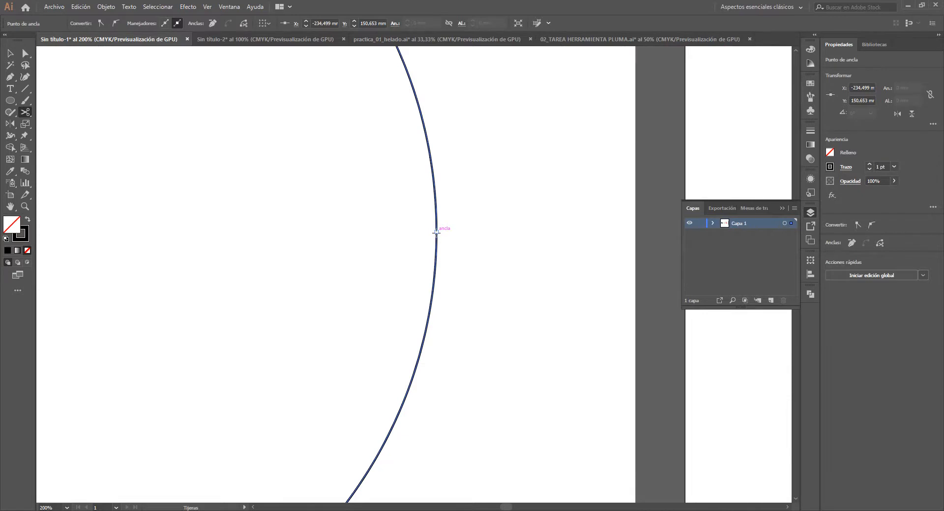
pyautogui.click(436, 231)
pyautogui.scroll(-4, 447, 270)
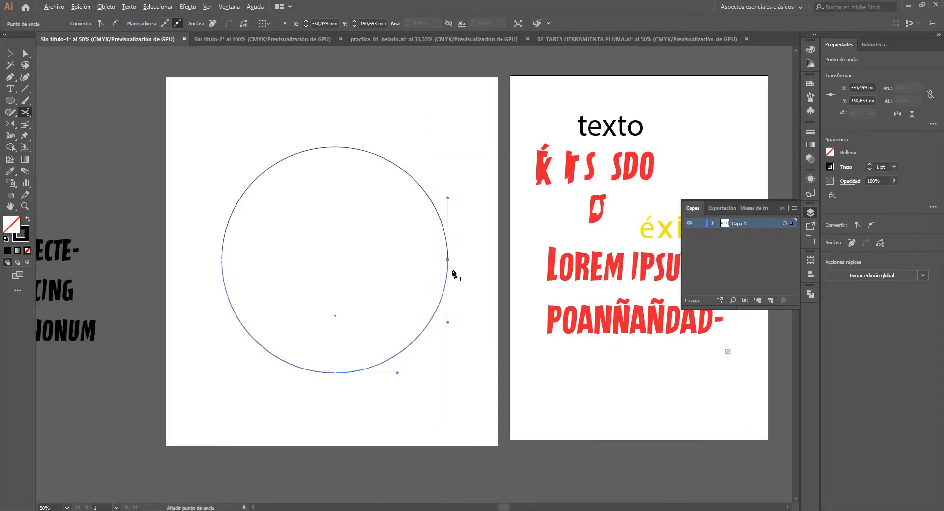
# - Move the lower half of the cut circle straight down about 53 mm, away from the upper half
pyautogui.press('v')
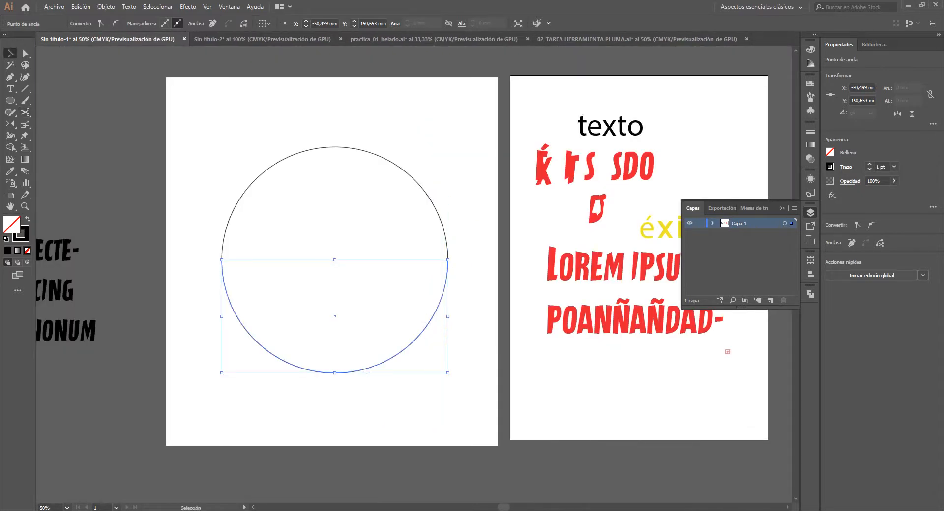
pyautogui.click(306, 148)
pyautogui.click(306, 151)
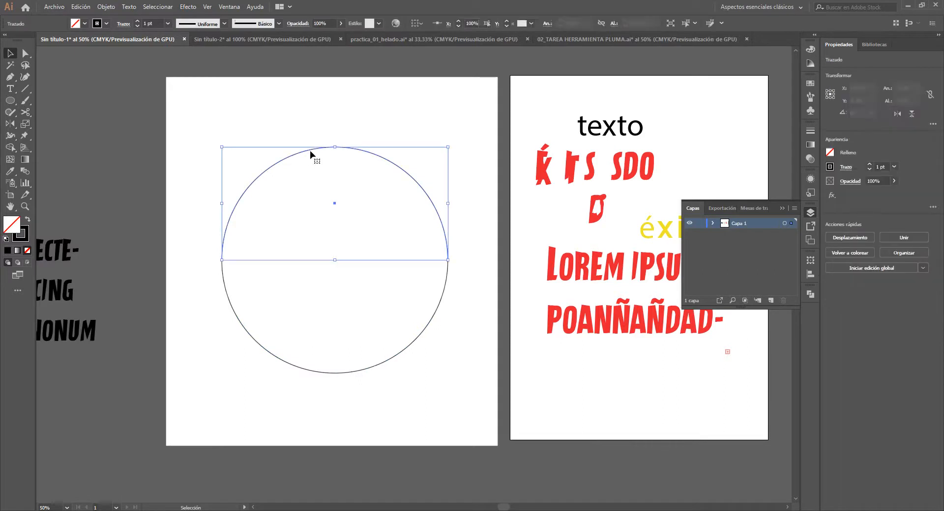
pyautogui.click(371, 360)
pyautogui.moveTo(384, 366); pyautogui.dragTo(382, 431)
pyautogui.click(407, 372)
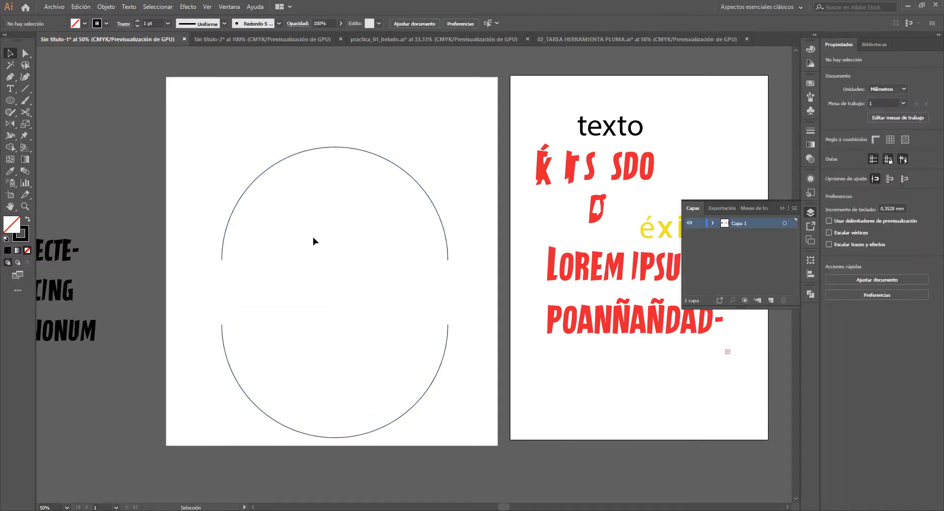
# - Start path text at the left end of the upper arc with the Type on a Path tool
pyautogui.press('t')
pyautogui.click(10, 89)
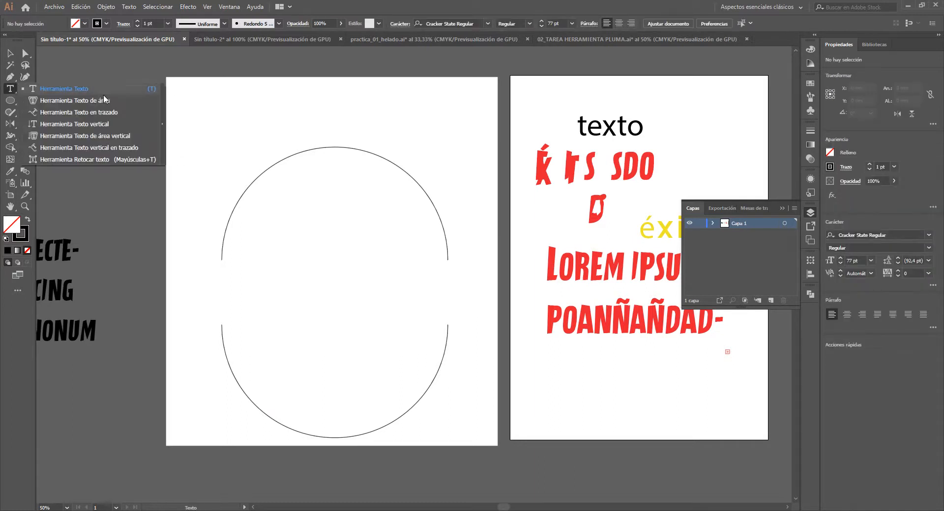
pyautogui.click(123, 111)
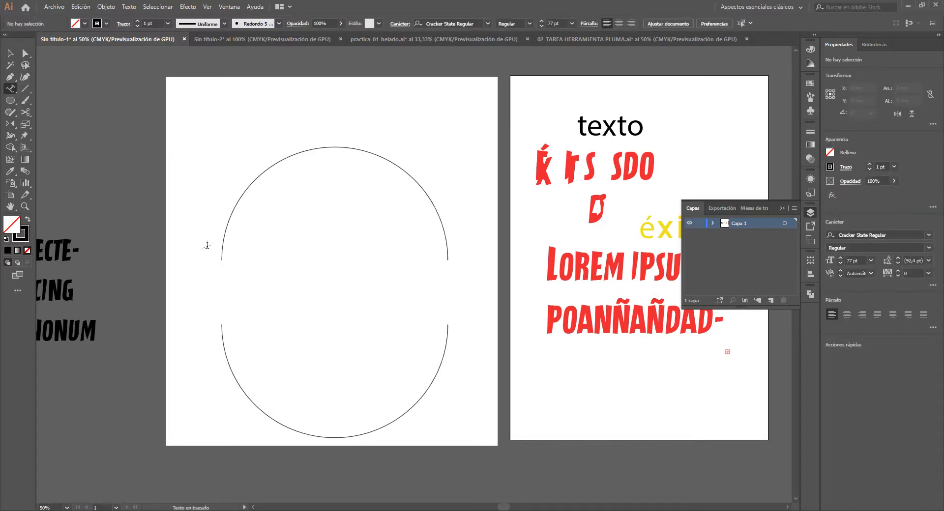
pyautogui.click(221, 255)
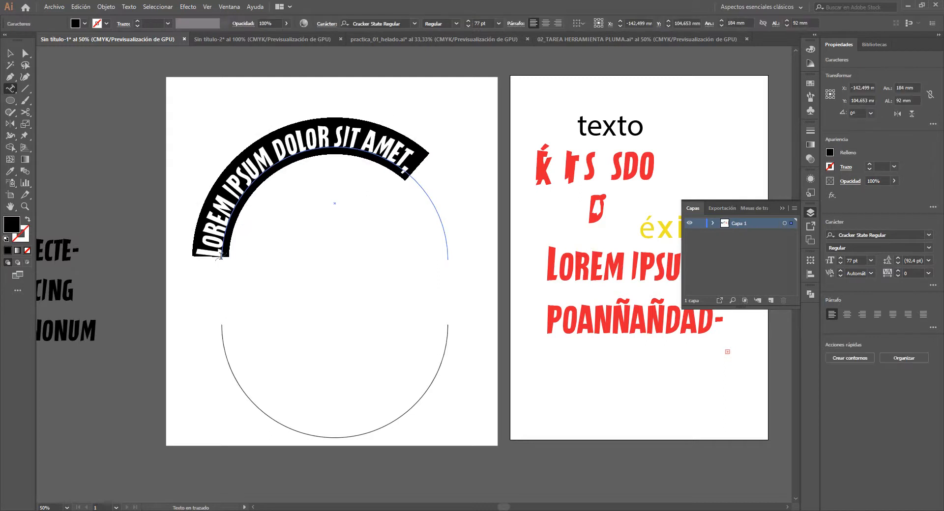
pyautogui.write('H')
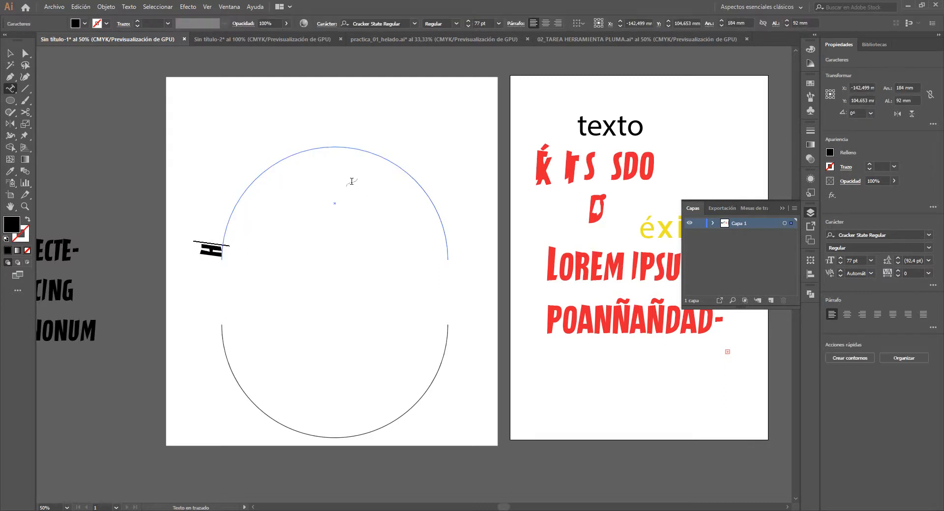
pyautogui.write('OLA COMO ESTAS')
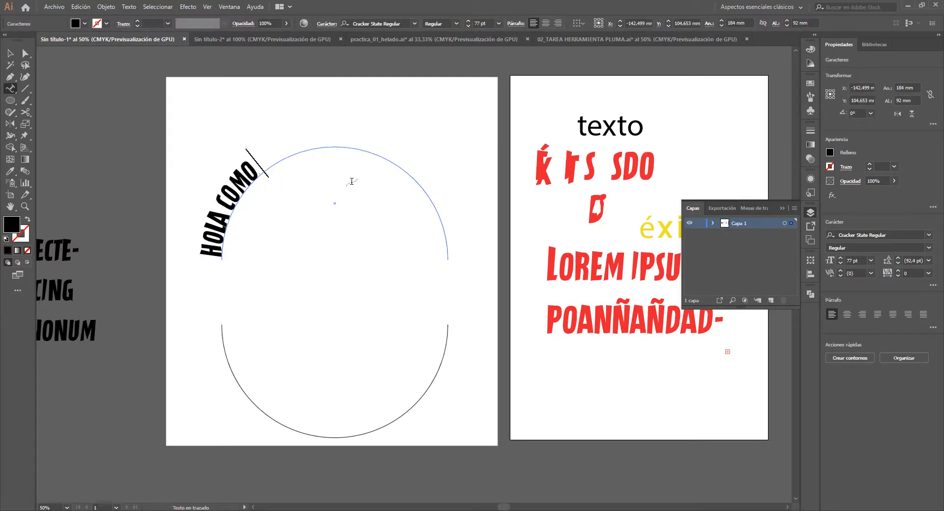
pyautogui.press('BackSpace')
pyautogui.press('BackSpace')
pyautogui.press('BackSpace')
pyautogui.press('BackSpace')
pyautogui.press('BackSpace')
pyautogui.press('BackSpace')
pyautogui.press('BackSpace')
pyautogui.press('BackSpace')
pyautogui.press('BackSpace')
pyautogui.press('BackSpace')
pyautogui.press('BackSpace')
pyautogui.press('BackSpace')
pyautogui.press('BackSpace')
pyautogui.press('BackSpace')
pyautogui.press('BackSpace')
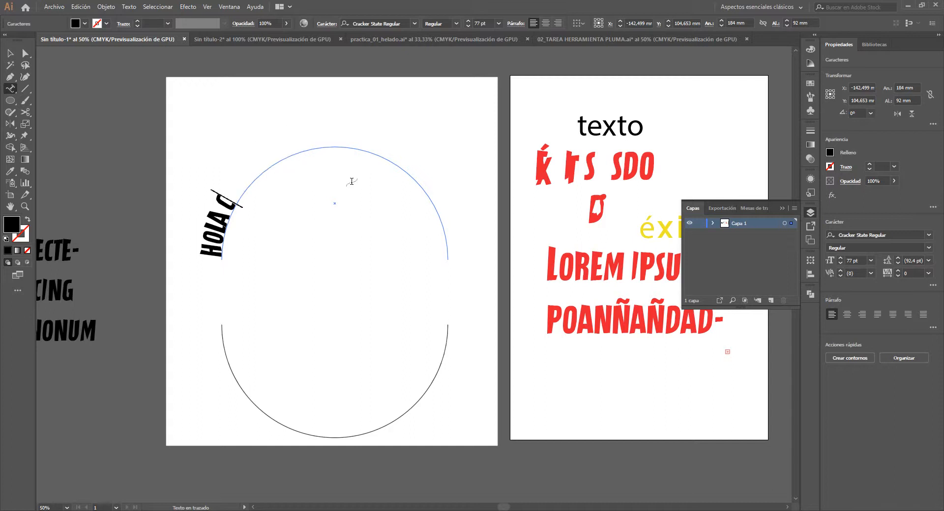
# - Enter "TEXTO EN UN CONTORNO" as the text on the upper arc and finish editing it
pyautogui.write('TEX')
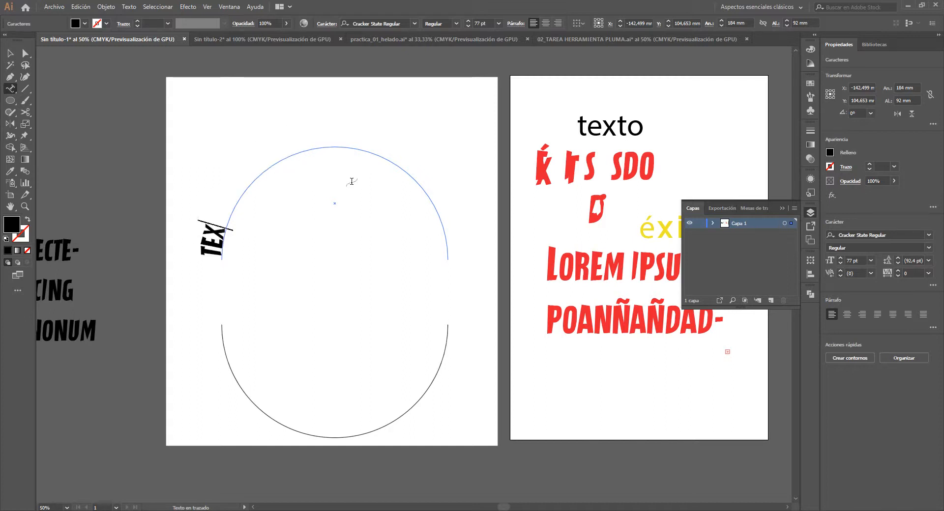
pyautogui.write('TO EN UNA')
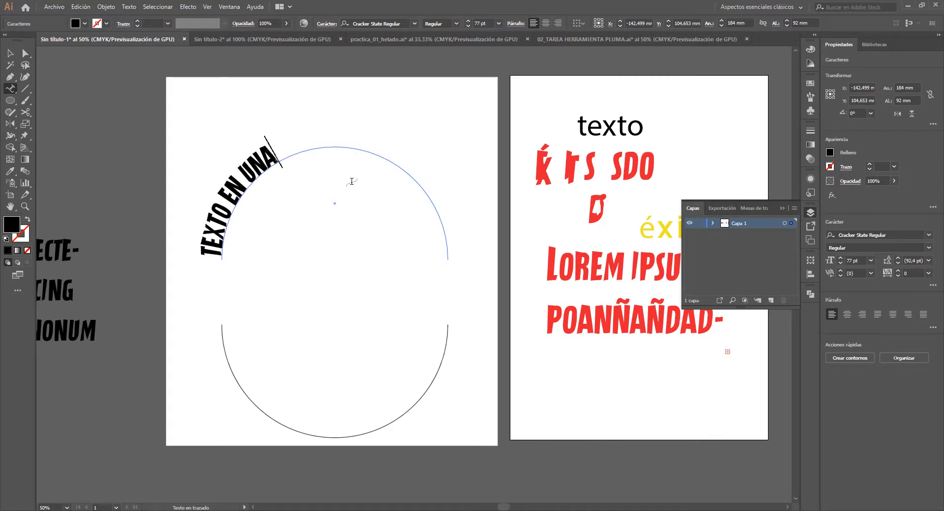
pyautogui.press('BackSpace')
pyautogui.write('CONTORNO')
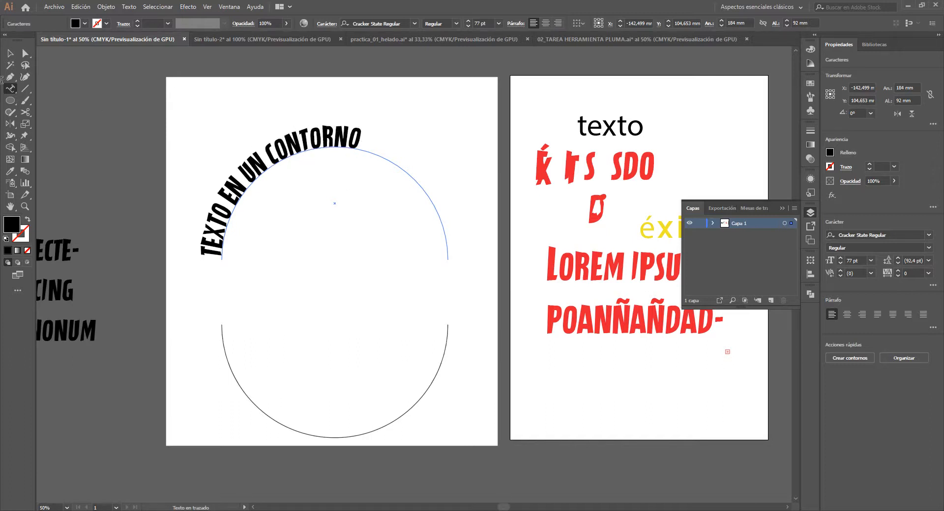
pyautogui.click(7, 57)
pyautogui.click(109, 185)
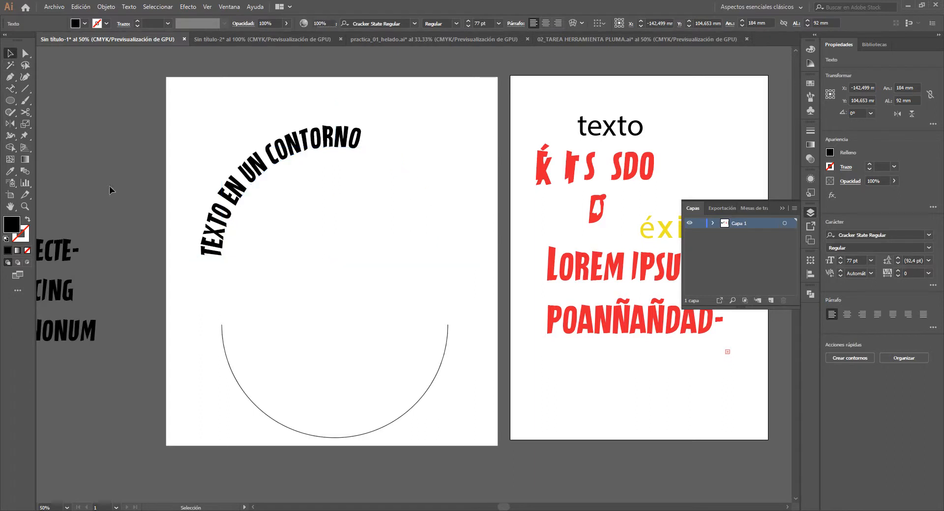
# - Slide the start bracket of the upper path text along the arc so the phrase sits centred over its top
pyautogui.click(209, 254)
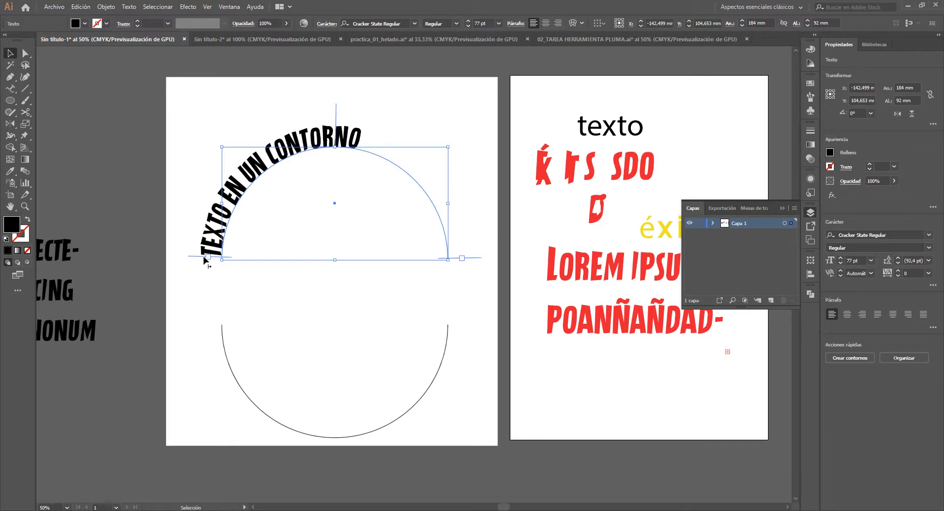
pyautogui.moveTo(204, 260)
pyautogui.mouseDown()
pyautogui.moveTo(202, 246)
pyautogui.moveTo(204, 261)
pyautogui.mouseUp()
pyautogui.moveTo(203, 259); pyautogui.dragTo(236, 196)
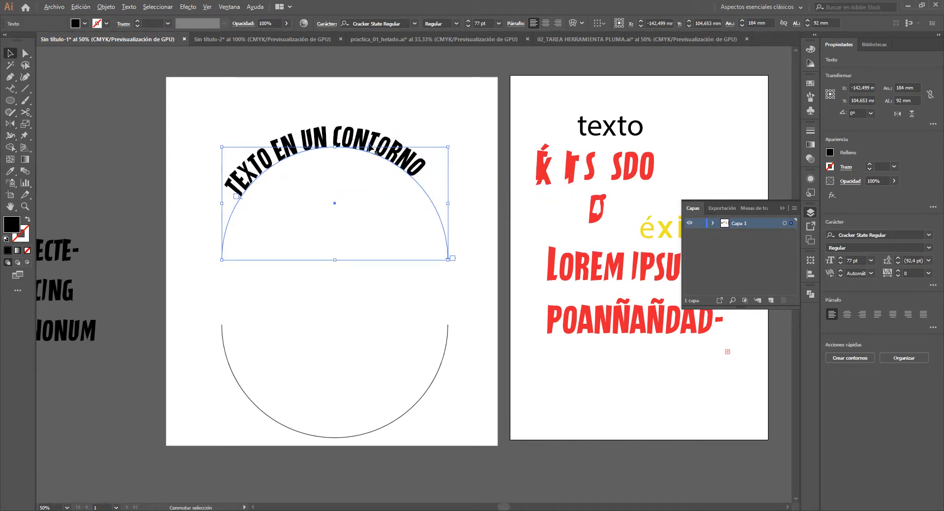
# - Try flipping the upper path text to the inside of the arc with its centre bracket, and undo it
pyautogui.scroll(3, 375, 152)
pyautogui.scroll(-3, 369, 147)
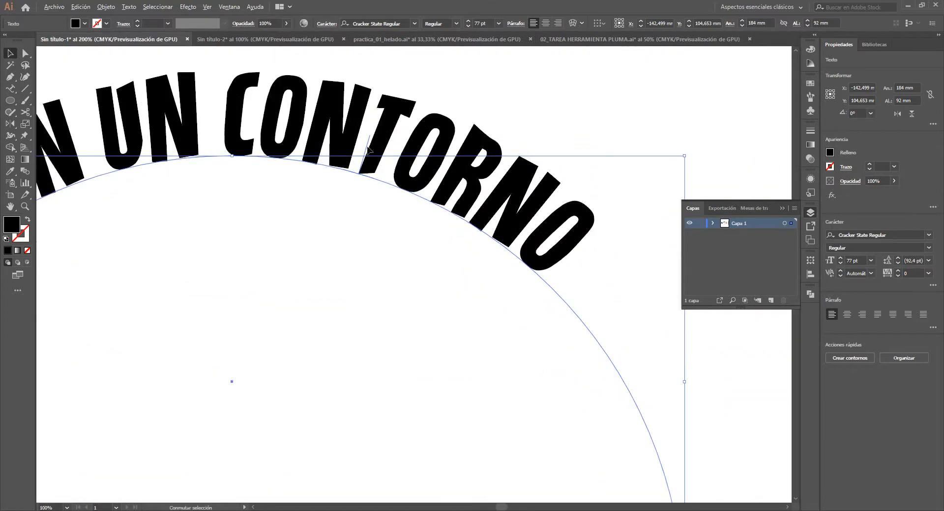
pyautogui.scroll(1, 372, 149)
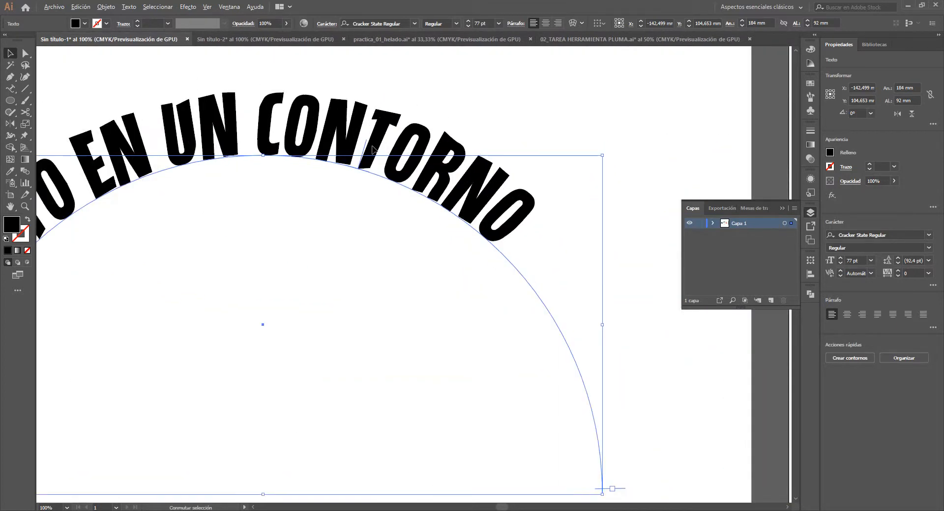
pyautogui.scroll(-1, 361, 156)
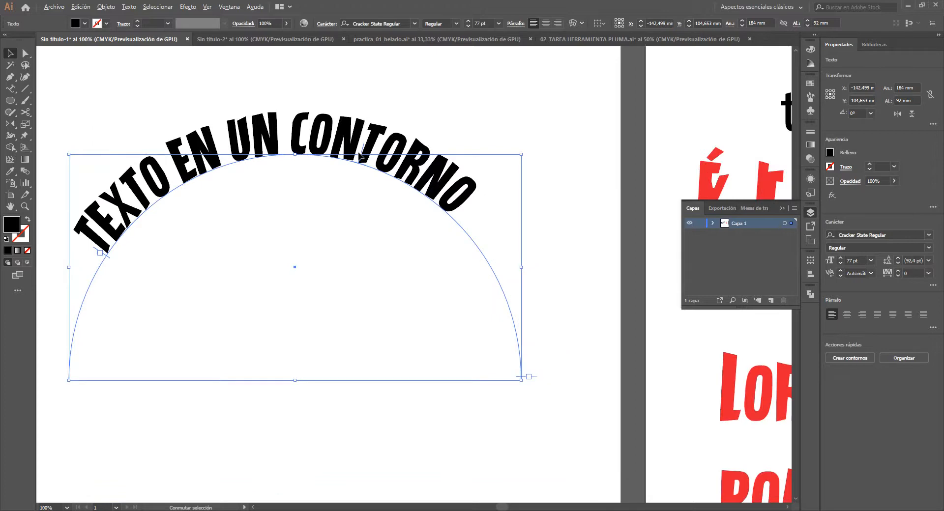
pyautogui.scroll(3, 360, 153)
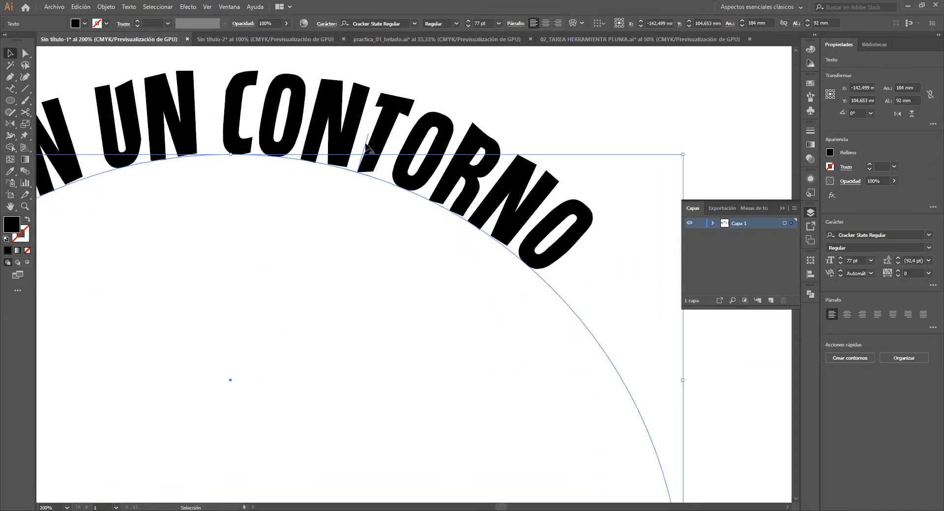
pyautogui.scroll(-4, 366, 146)
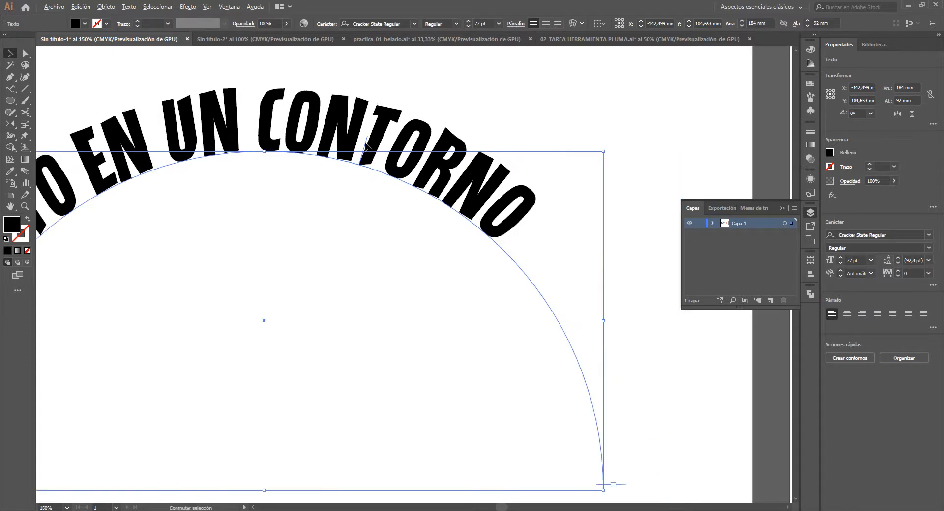
pyautogui.scroll(1, 366, 147)
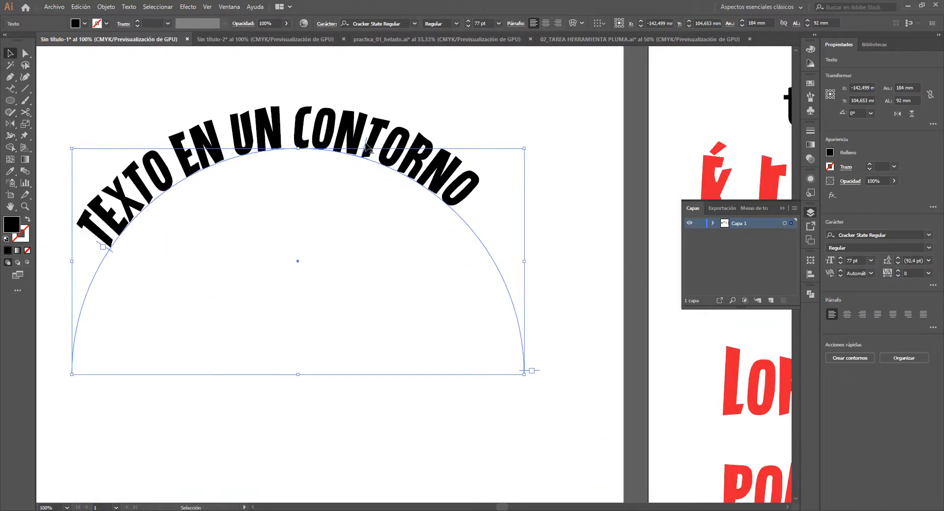
pyautogui.moveTo(366, 146); pyautogui.dragTo(298, 184)
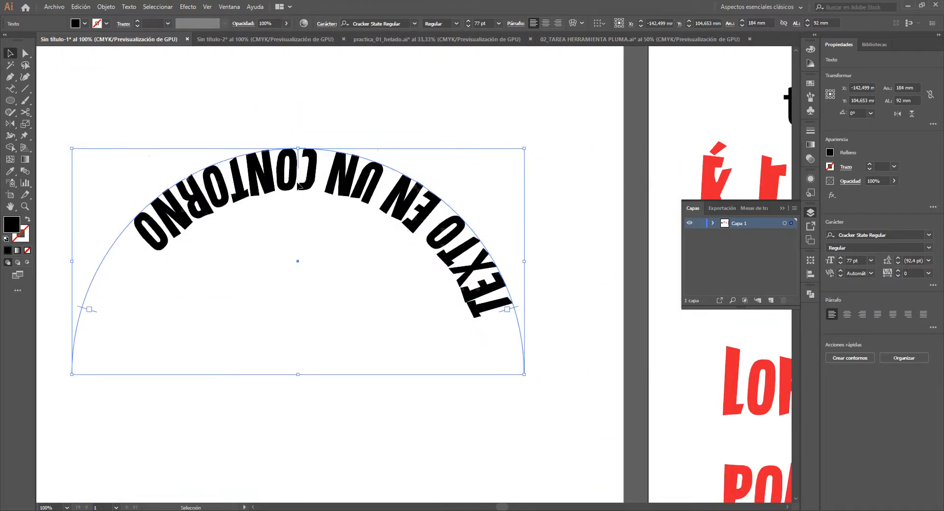
pyautogui.press('a')
pyautogui.hotkey('ctrl', 'z')
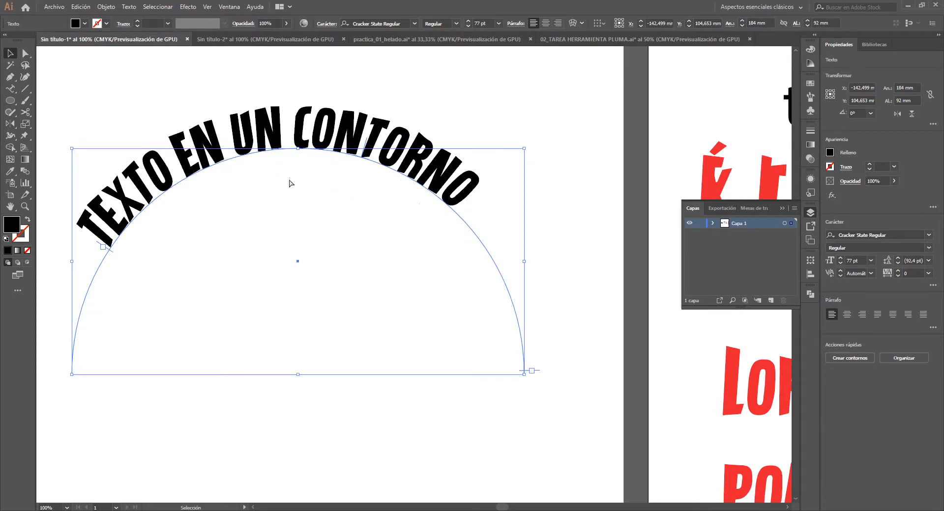
# - Add the path text "TEXTO NUMERO 2" on the lower arc, starting near its left end
pyautogui.press('v')
pyautogui.scroll(-1, 289, 184)
pyautogui.scroll(-3, 282, 204)
pyautogui.press('t')
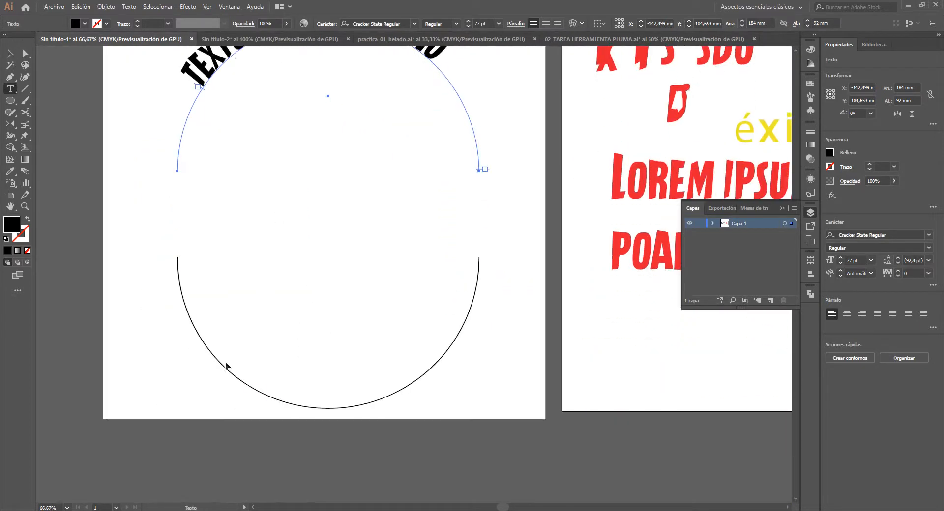
pyautogui.click(182, 288)
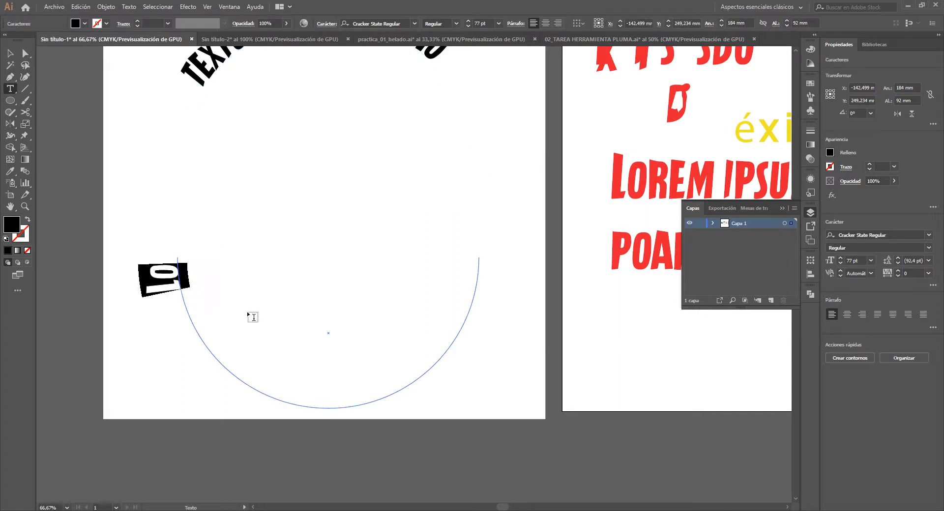
pyautogui.write('TE')
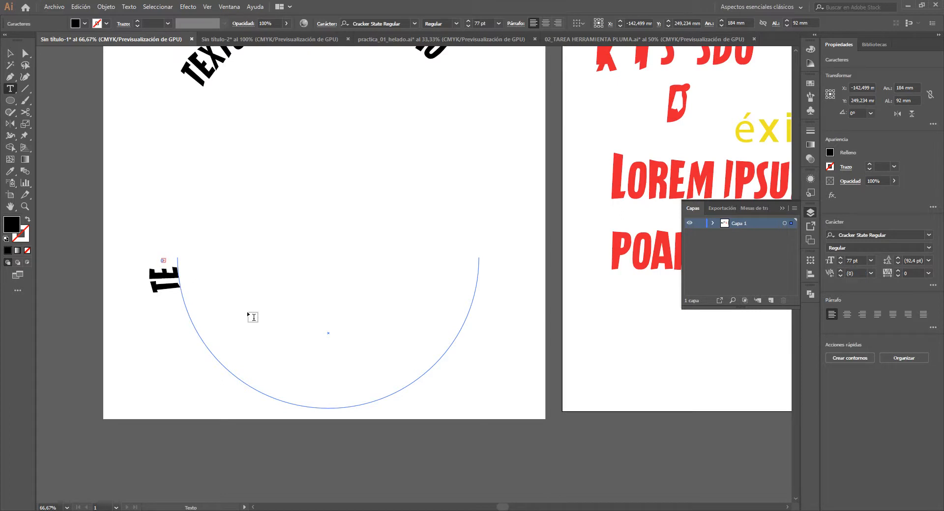
pyautogui.click(9, 52)
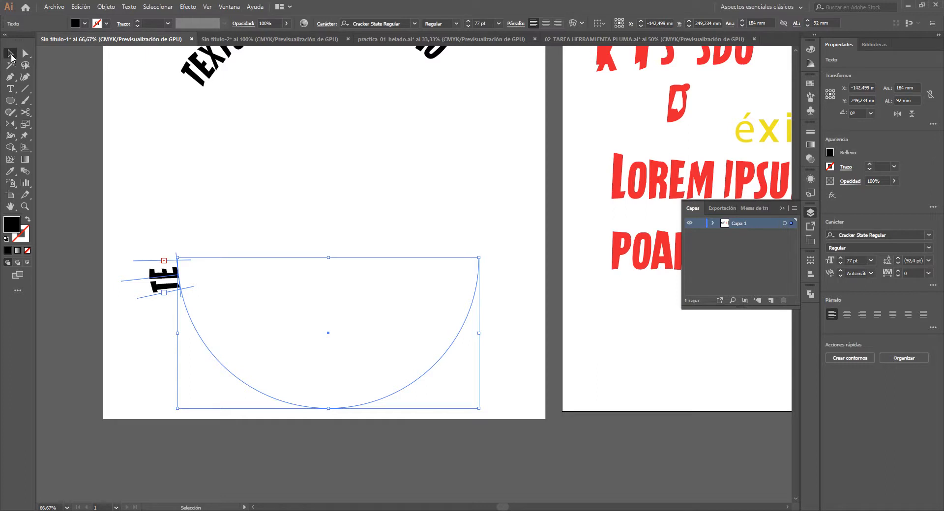
pyautogui.click(111, 227)
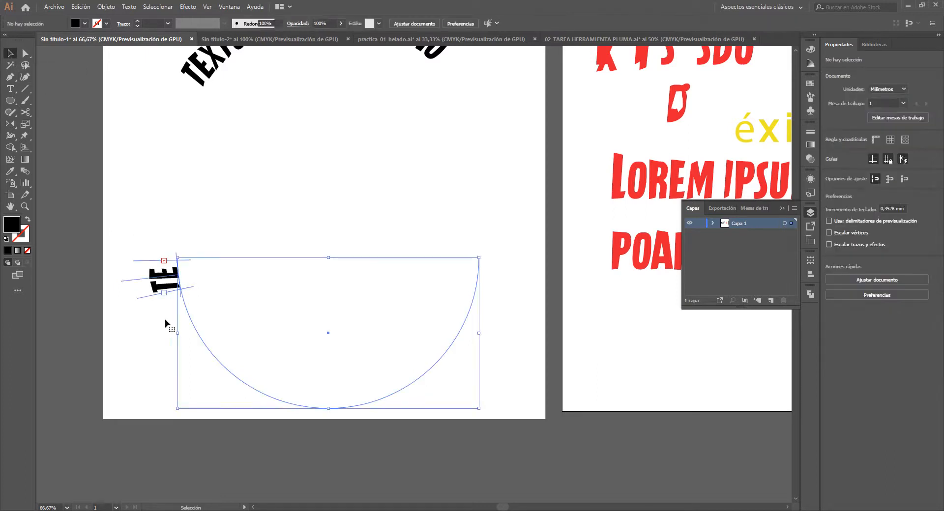
# - Slide the lower path text's start bracket around to the arc's lower right, and move the text up about 50 mm
pyautogui.click(182, 312)
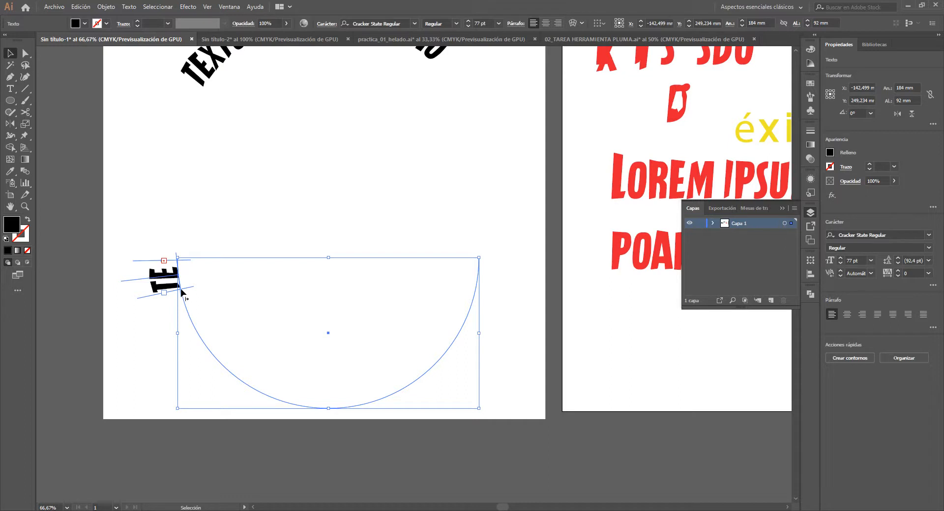
pyautogui.moveTo(181, 292); pyautogui.dragTo(412, 363)
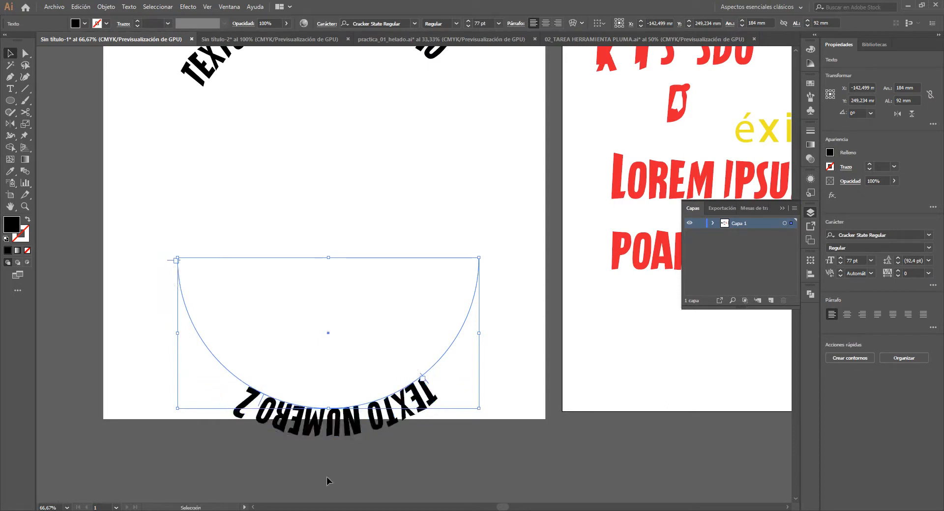
pyautogui.moveTo(358, 426); pyautogui.dragTo(358, 346)
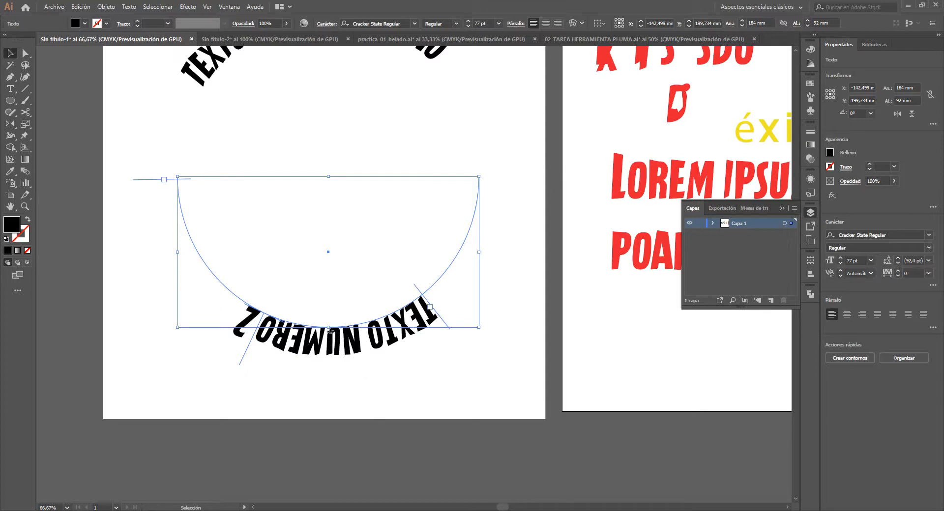
pyautogui.scroll(1, 330, 344)
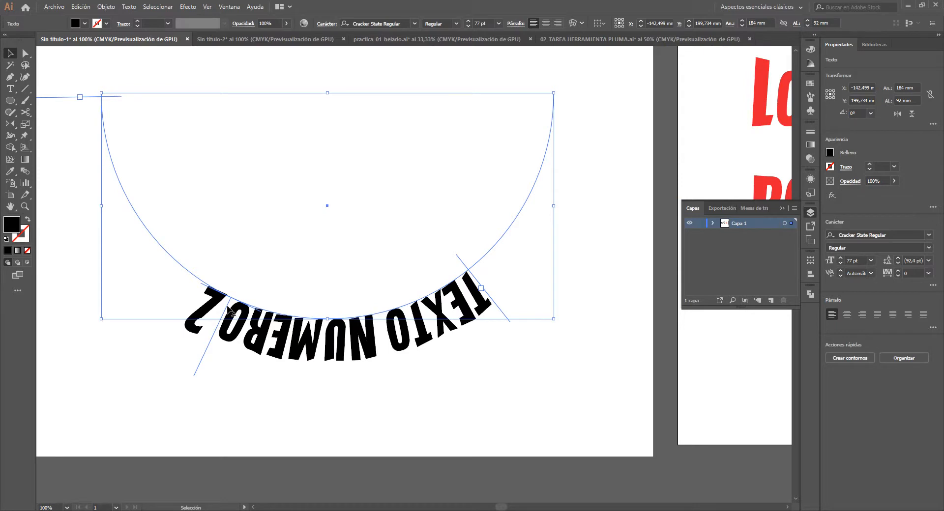
pyautogui.scroll(1, 229, 309)
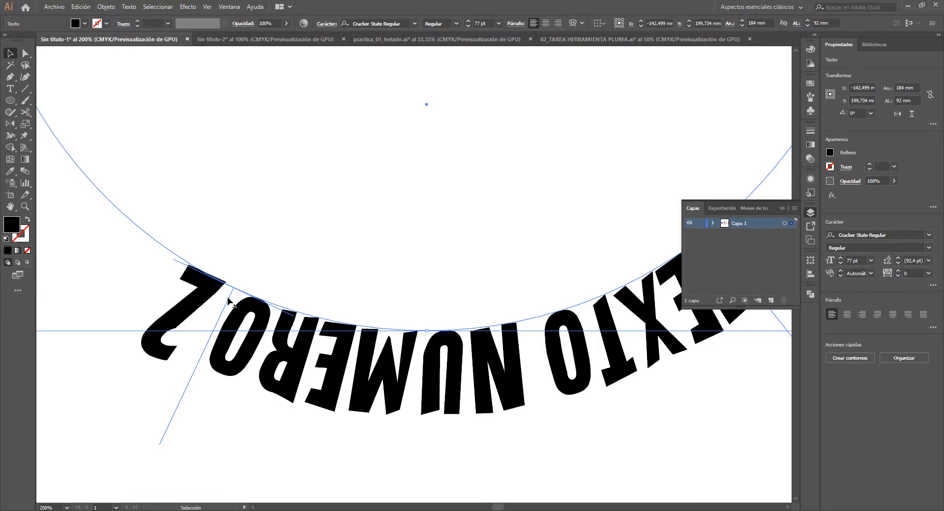
# - Flip the lower path text "TEXTO NUMERO 2" to the inside of its arc and move it up about 33 mm
pyautogui.moveTo(229, 300); pyautogui.dragTo(520, 219)
pyautogui.scroll(-5, 429, 250)
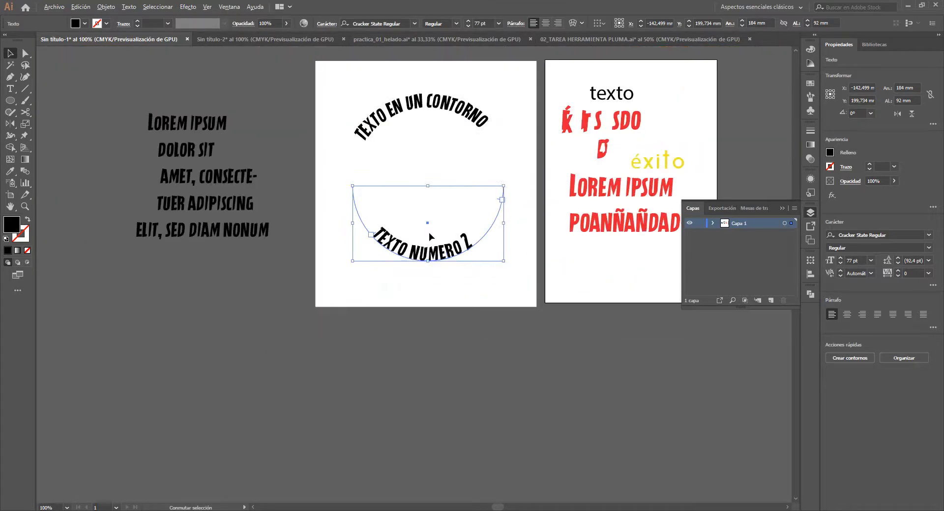
pyautogui.moveTo(430, 226)
pyautogui.mouseDown()
pyautogui.moveTo(405, 252)
pyautogui.moveTo(414, 235)
pyautogui.mouseUp()
pyautogui.click(427, 263)
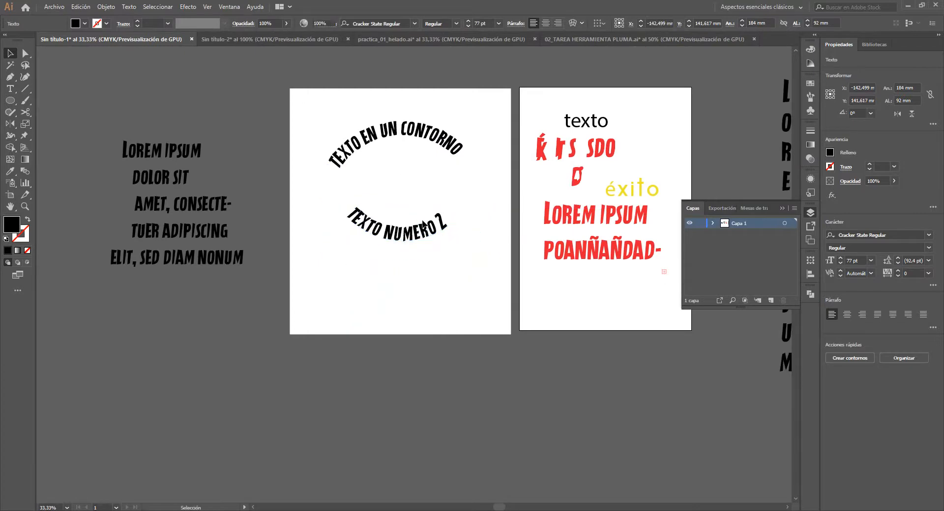
pyautogui.moveTo(577, 273); pyautogui.dragTo(515, 305)
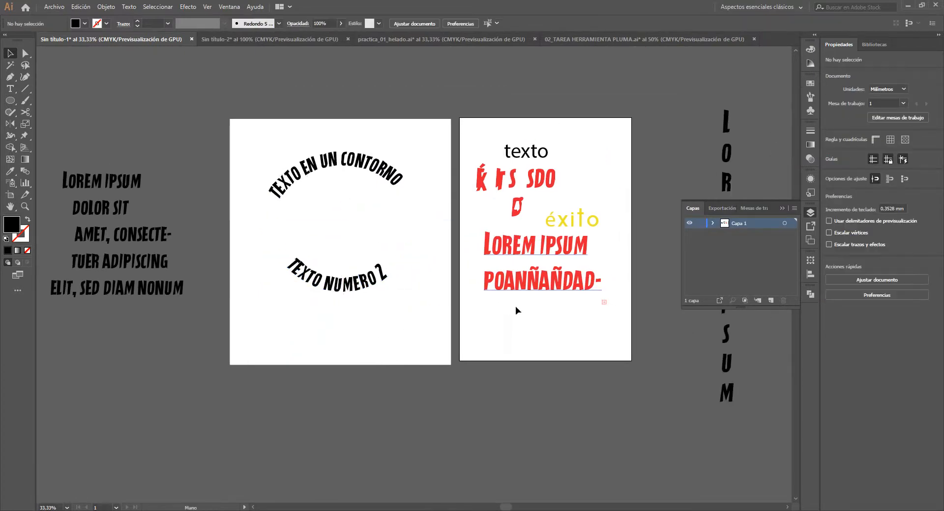
pyautogui.scroll(1, 355, 193)
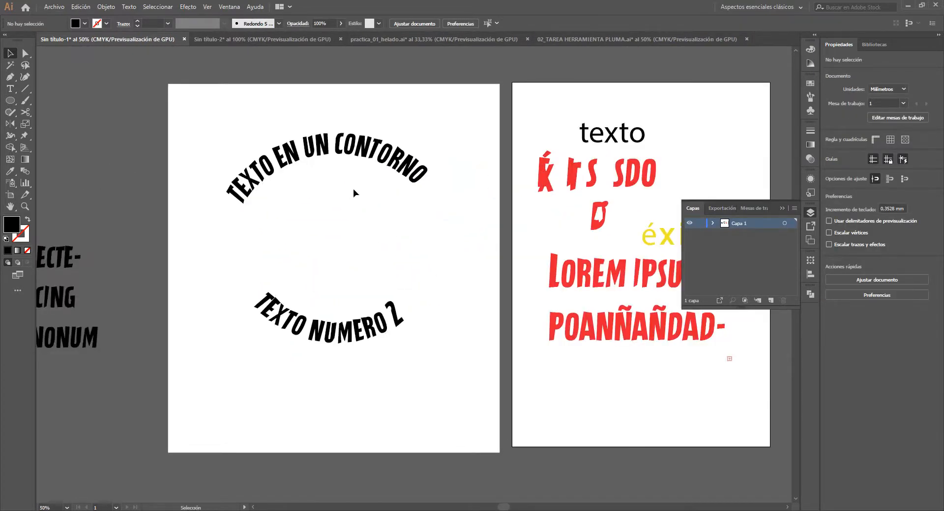
pyautogui.click(356, 339)
# - Move the red "Lorem ipsum" area text about 199 mm to the left, over the neighbouring artboard
pyautogui.moveTo(577, 297); pyautogui.dragTo(328, 290)
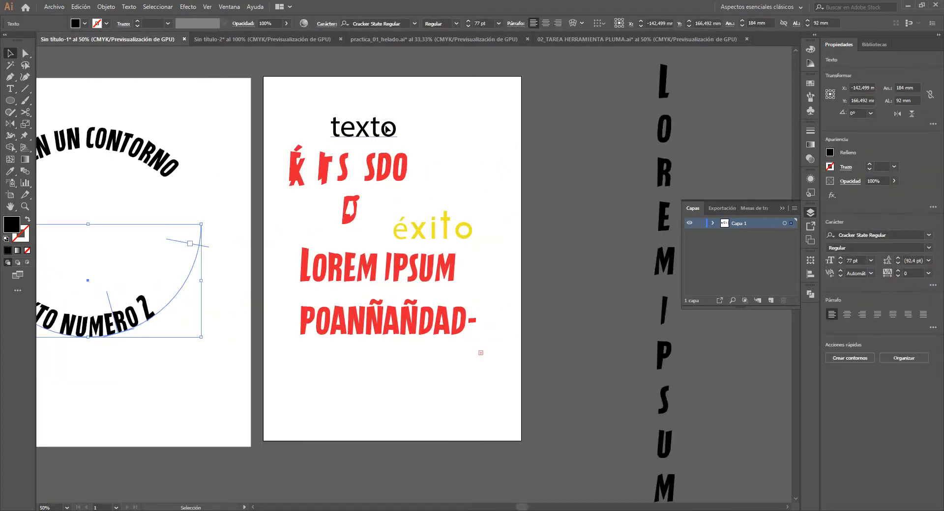
pyautogui.click(419, 279)
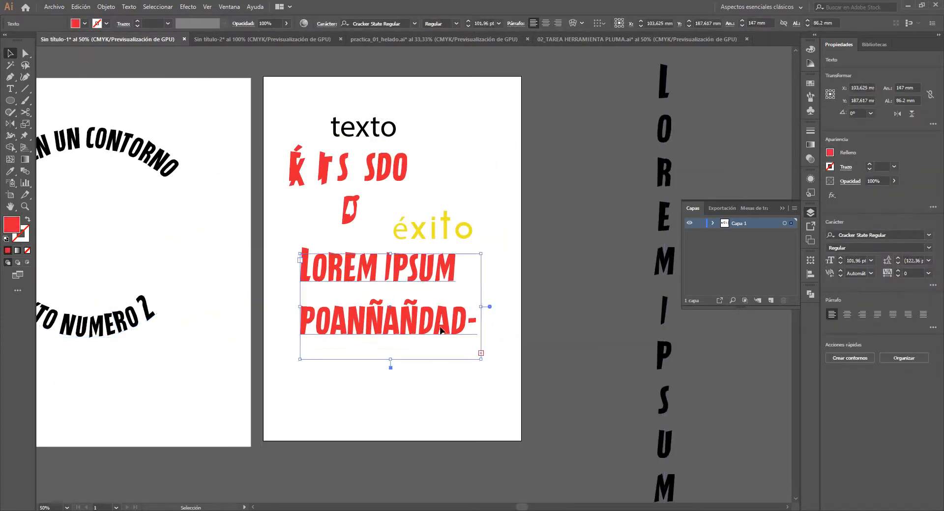
pyautogui.moveTo(441, 275); pyautogui.dragTo(195, 267)
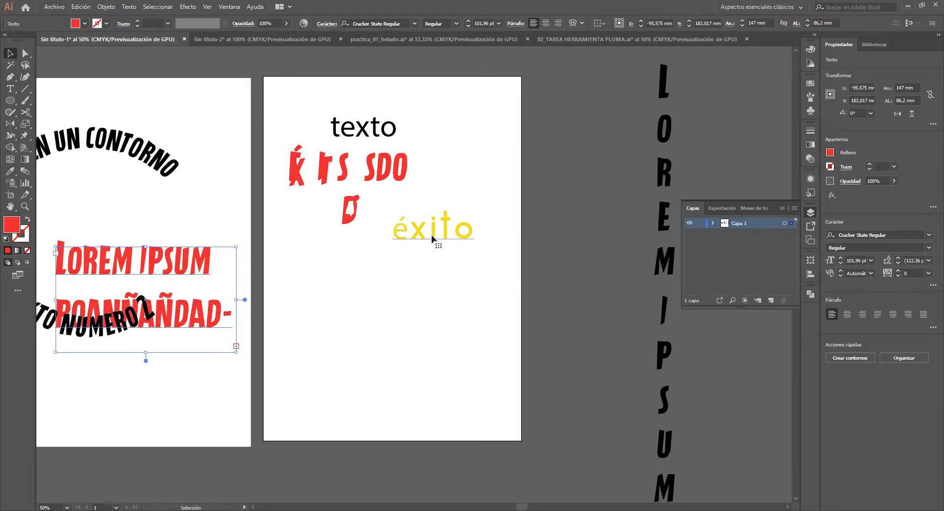
# - Move the word "éxito" down to the artboard's empty area and copy the red fill of the letters above onto it
pyautogui.moveTo(432, 237); pyautogui.dragTo(400, 290)
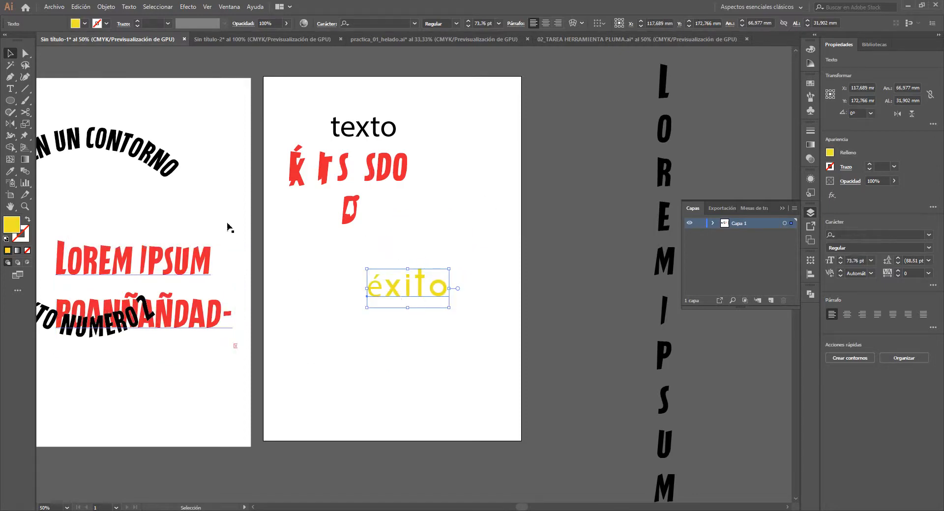
pyautogui.click(10, 171)
pyautogui.click(347, 162)
pyautogui.press('v')
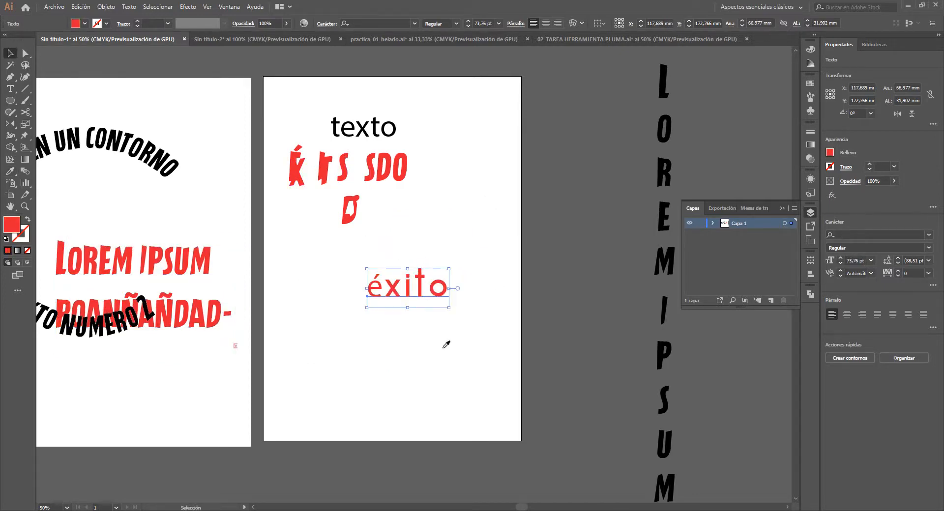
pyautogui.click(445, 343)
# - Move "éxito" about 7 mm left and 7 mm down, and convert the text to outlines
pyautogui.scroll(3, 405, 293)
pyautogui.moveTo(405, 294); pyautogui.dragTo(379, 321)
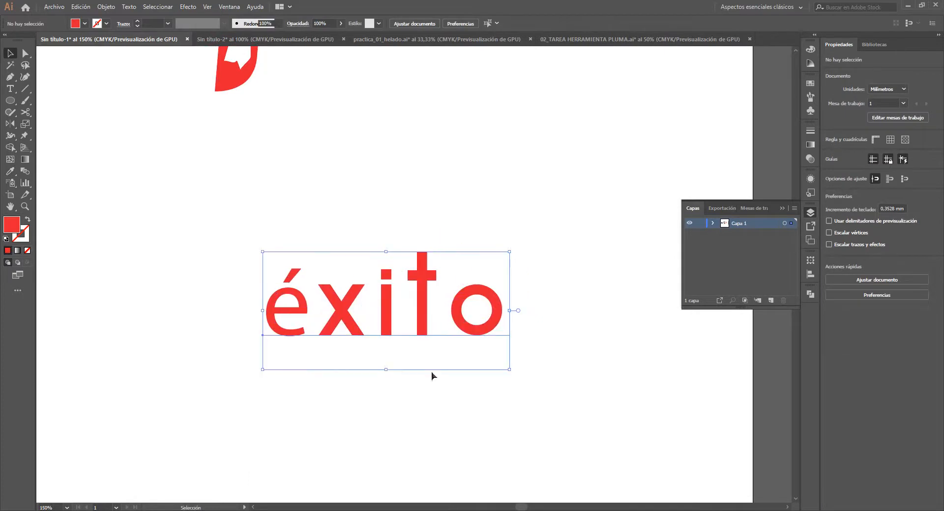
pyautogui.moveTo(420, 368); pyautogui.dragTo(371, 304)
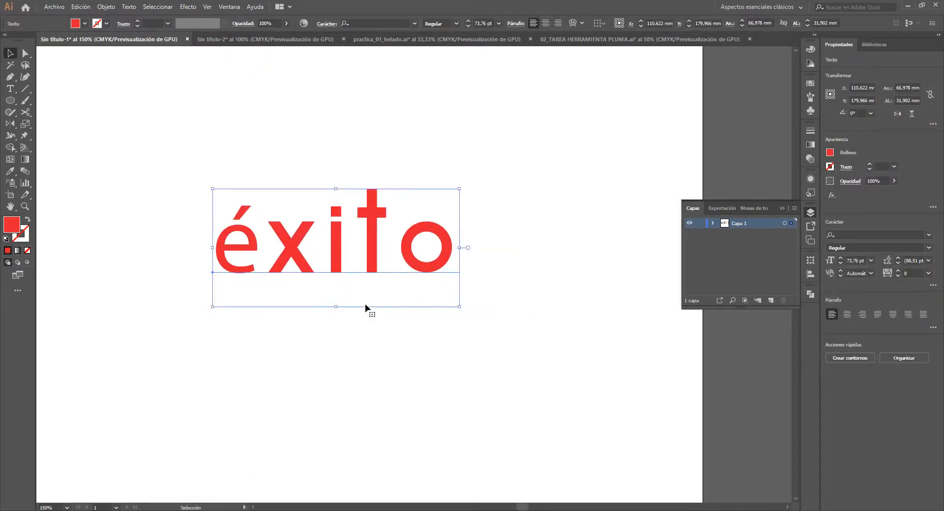
pyautogui.press('ctrl')
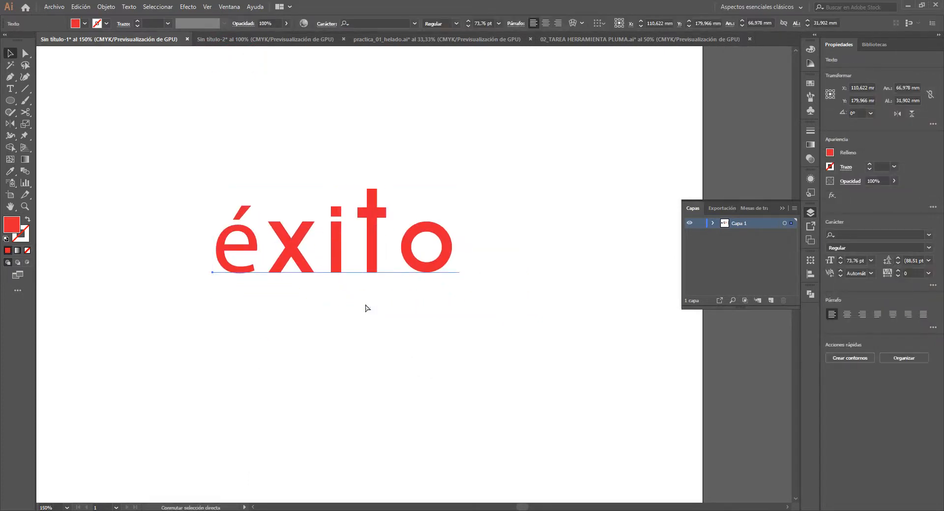
pyautogui.hotkey('ctrl', 'shift', 'o')
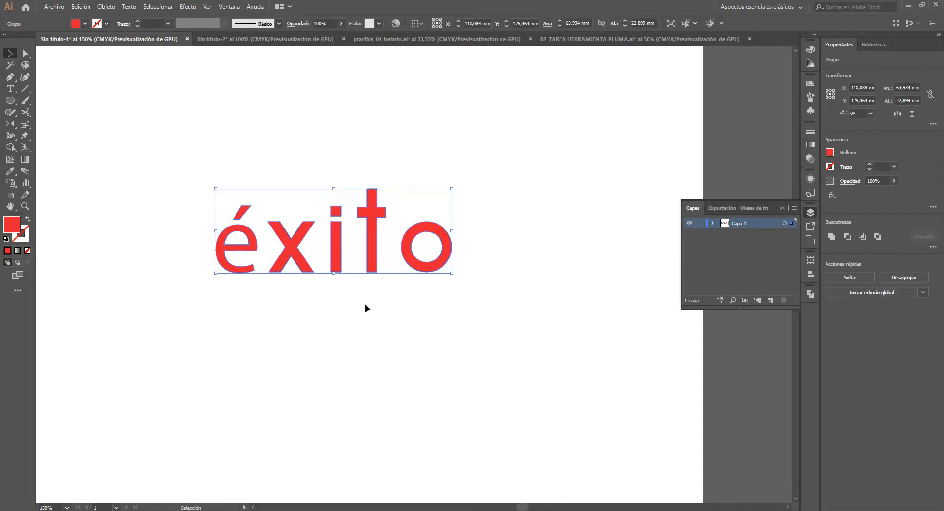
pyautogui.press('space')
# - Swap the fill and stroke of the outlined "éxito" and set its stroke weight to 7 pt
pyautogui.click(27, 222)
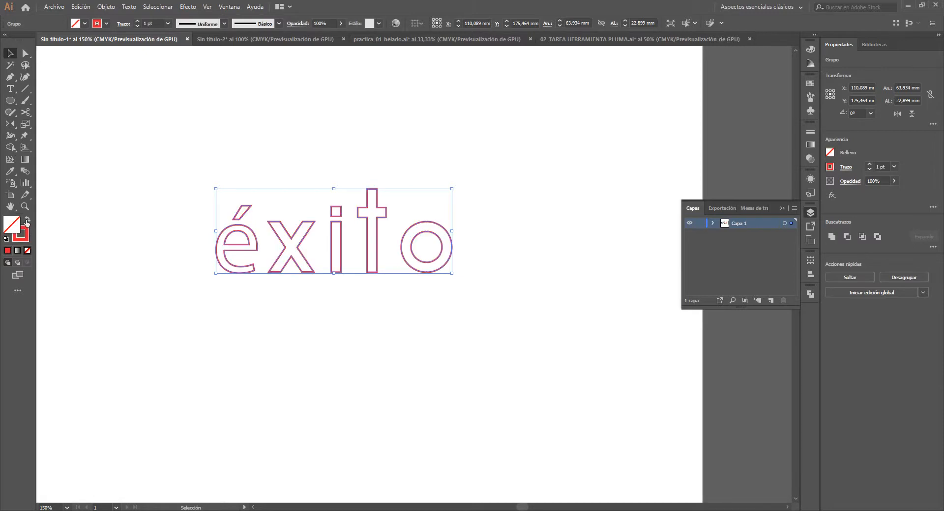
pyautogui.click(868, 165)
pyautogui.click(868, 164)
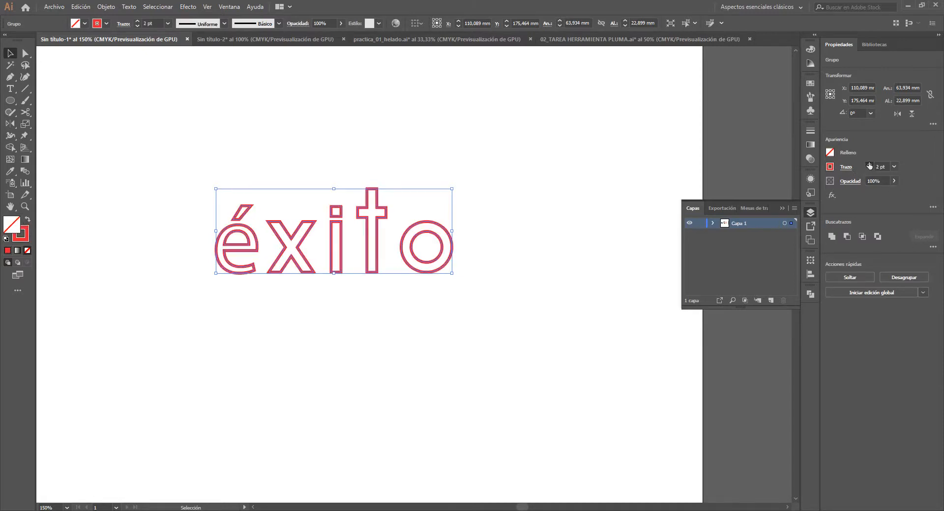
pyautogui.click(868, 164)
pyautogui.click(868, 165)
pyautogui.click(869, 164)
pyautogui.click(868, 165)
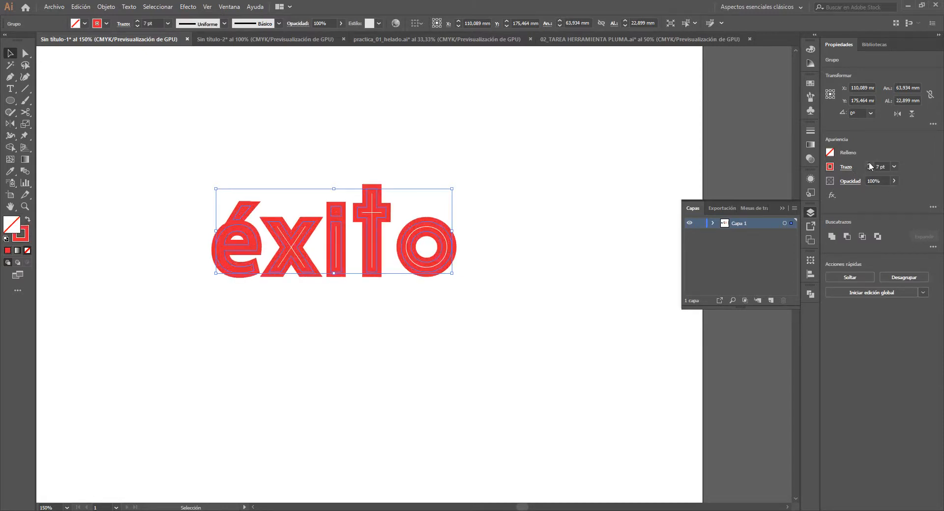
# - Examine the letter paths of "éxito" in outline view and return to the preview
pyautogui.click(635, 180)
pyautogui.click(413, 260)
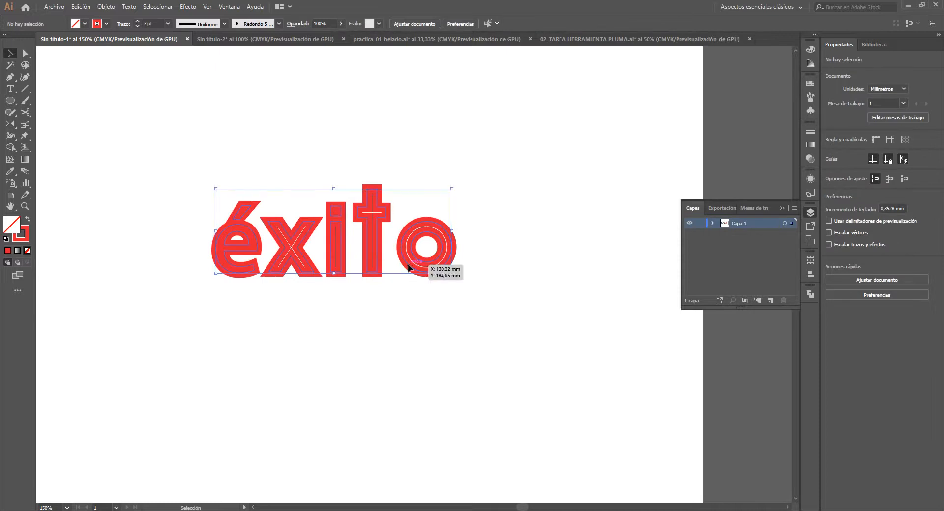
pyautogui.click(411, 299)
pyautogui.hotkey('ctrl', 'y')
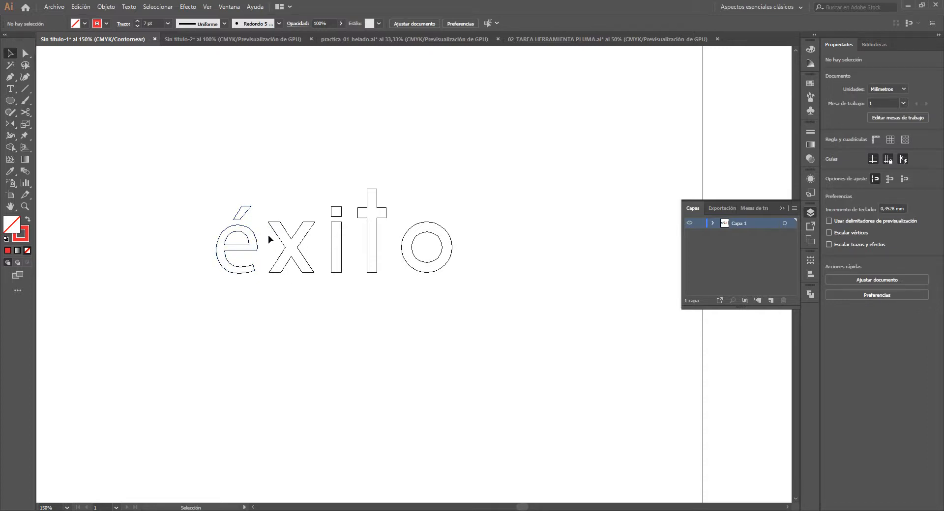
pyautogui.hotkey('ctrl', 'y')
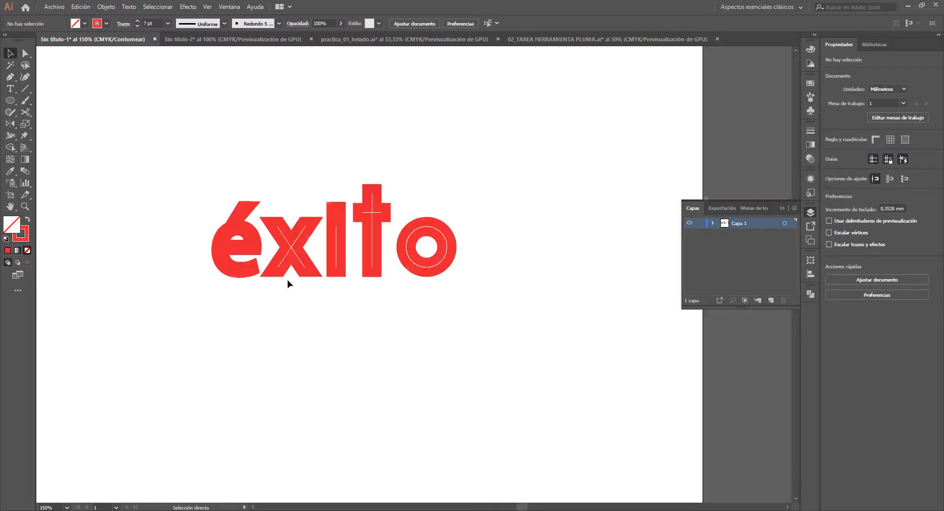
pyautogui.moveTo(310, 294); pyautogui.dragTo(364, 282)
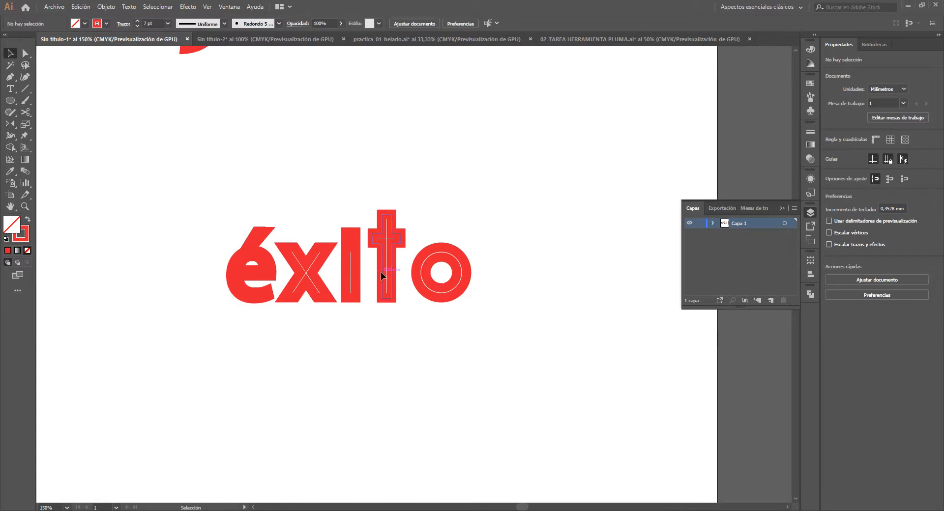
# - Give the stroke of the outlined "éxito" round caps and round corners
pyautogui.click(380, 273)
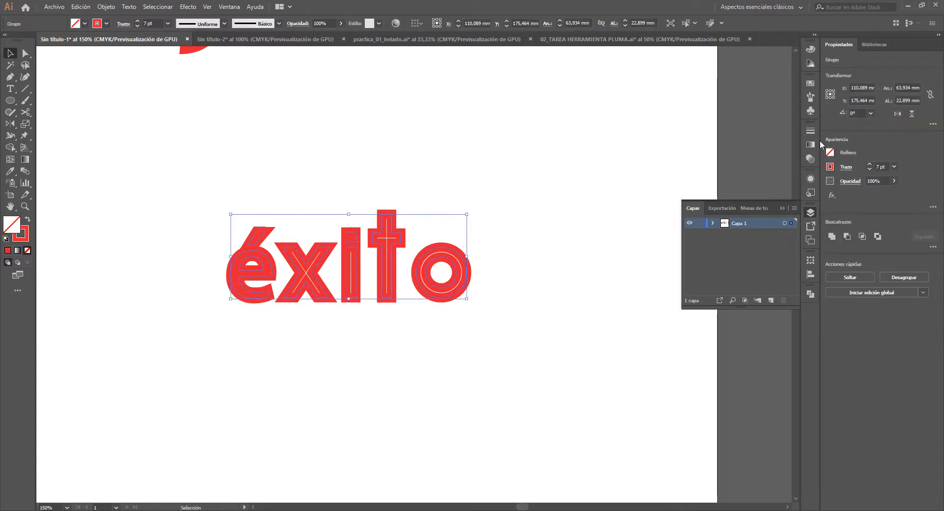
pyautogui.click(810, 131)
pyautogui.click(736, 168)
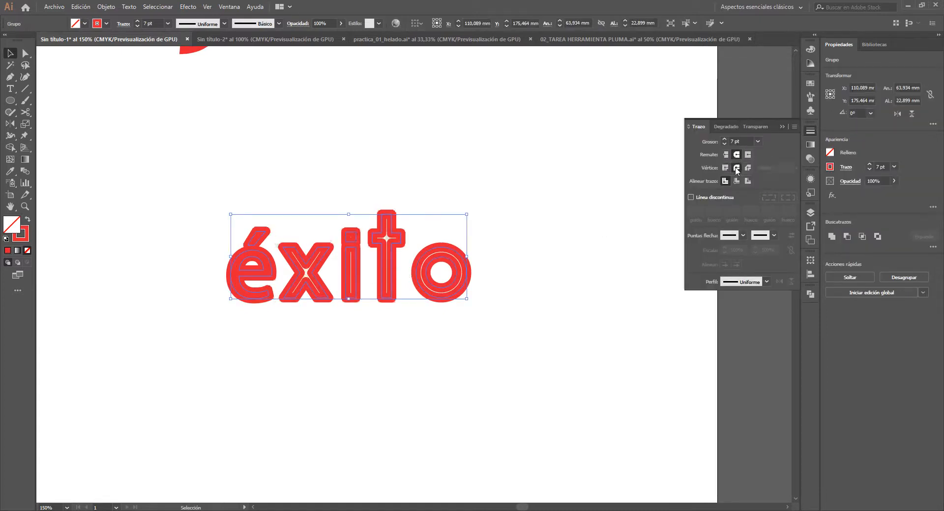
pyautogui.click(452, 317)
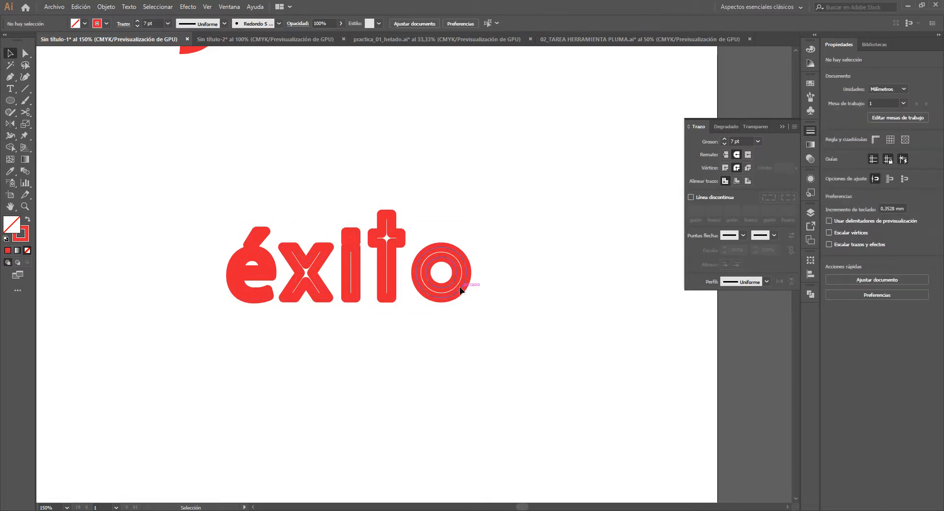
pyautogui.click(452, 301)
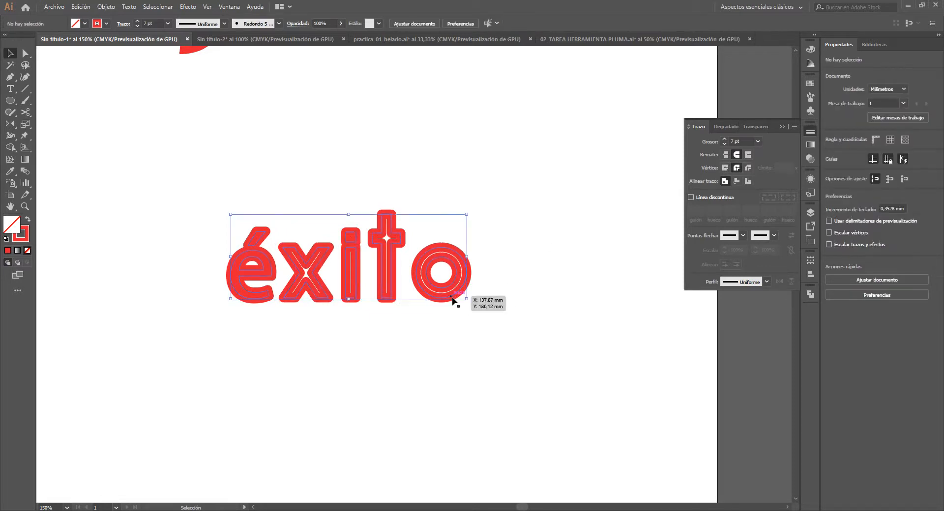
# - Enlarge the outlined "éxito" proportionally from its centre to about 456 mm wide and inspect its stroke thickness
pyautogui.scroll(-4, 442, 308)
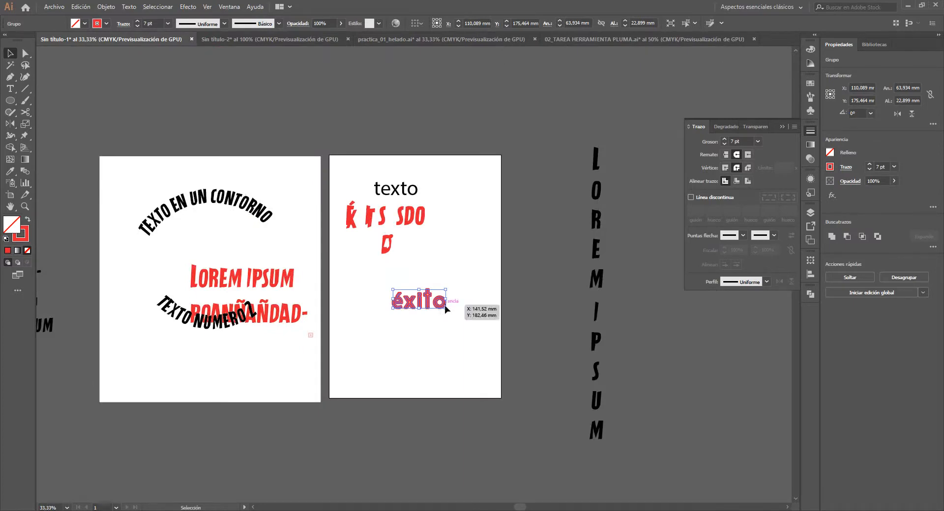
pyautogui.click(453, 338)
pyautogui.scroll(2, 453, 338)
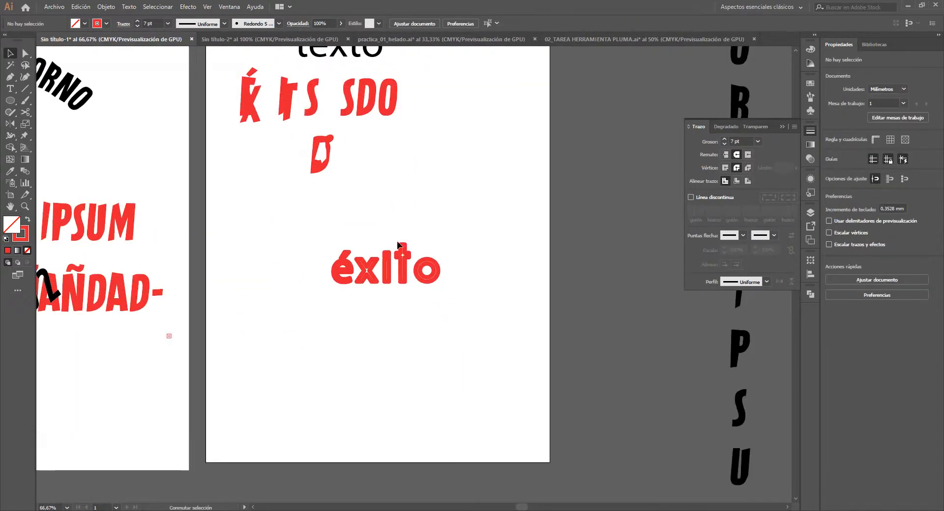
pyautogui.click(429, 276)
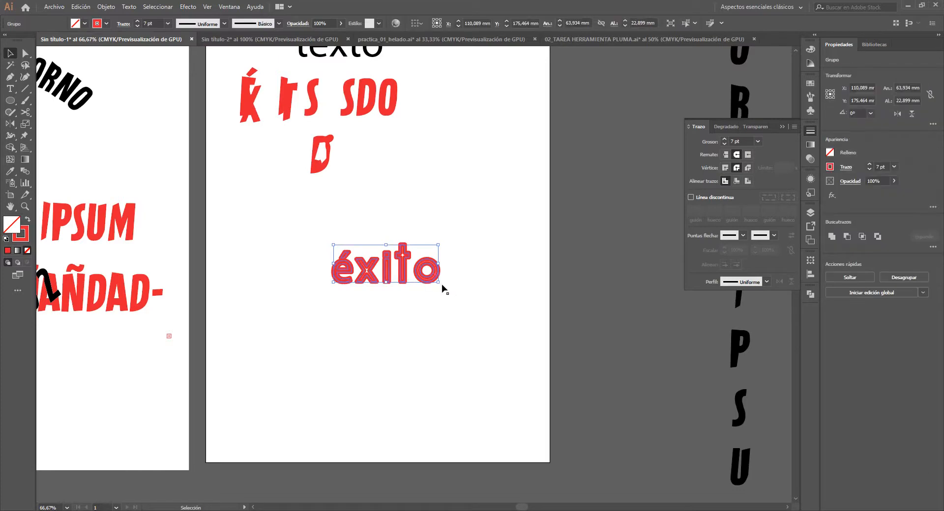
pyautogui.scroll(-1, 441, 284)
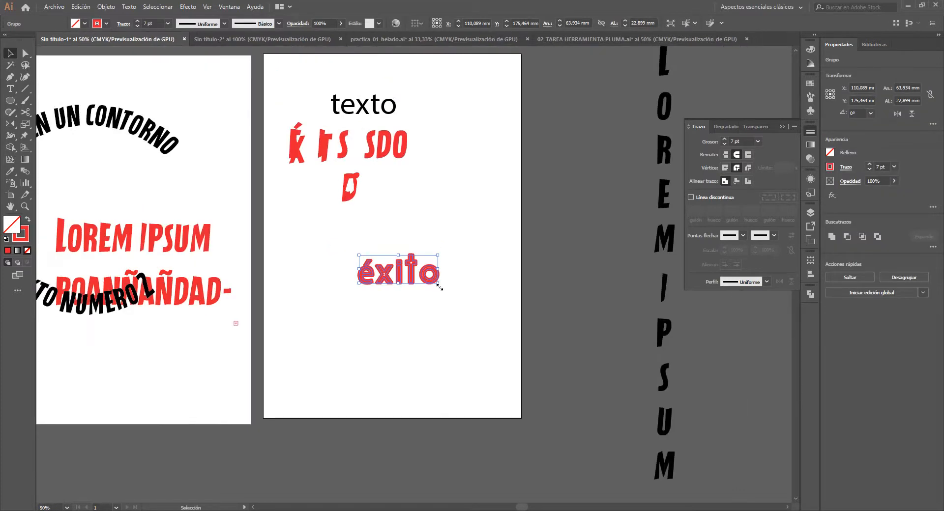
pyautogui.moveTo(439, 284); pyautogui.dragTo(618, 371)
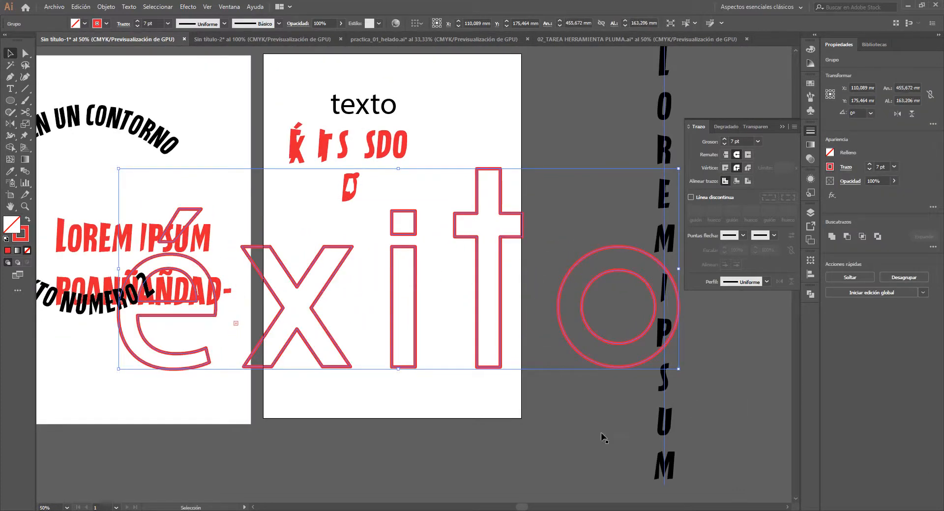
pyautogui.click(489, 301)
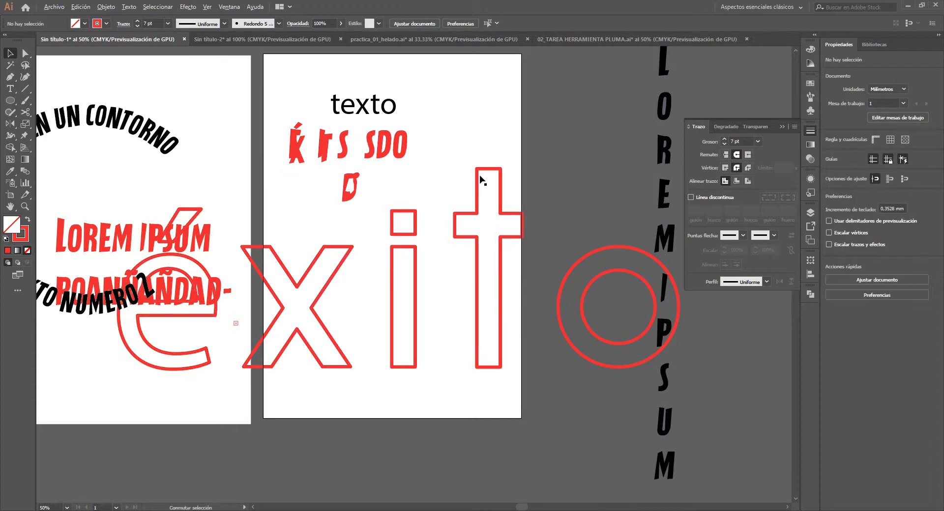
pyautogui.scroll(1, 481, 183)
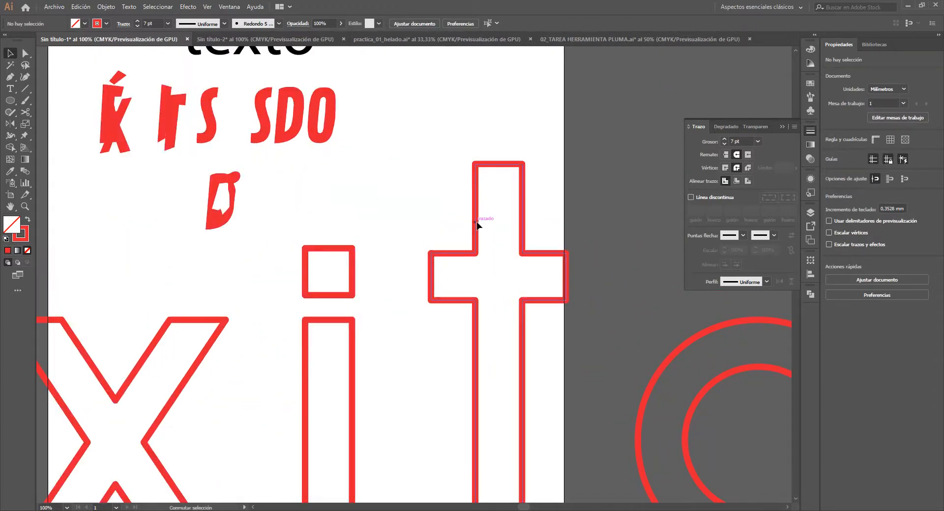
# - Undo the enlargement and the earlier stroke and outline changes, back to the live "éxito" text with its red fill
pyautogui.scroll(-2, 471, 204)
pyautogui.hotkey('ctrl', 'z')
pyautogui.hotkey('ctrl', 'z')
pyautogui.hotkey('ctrl', 'z')
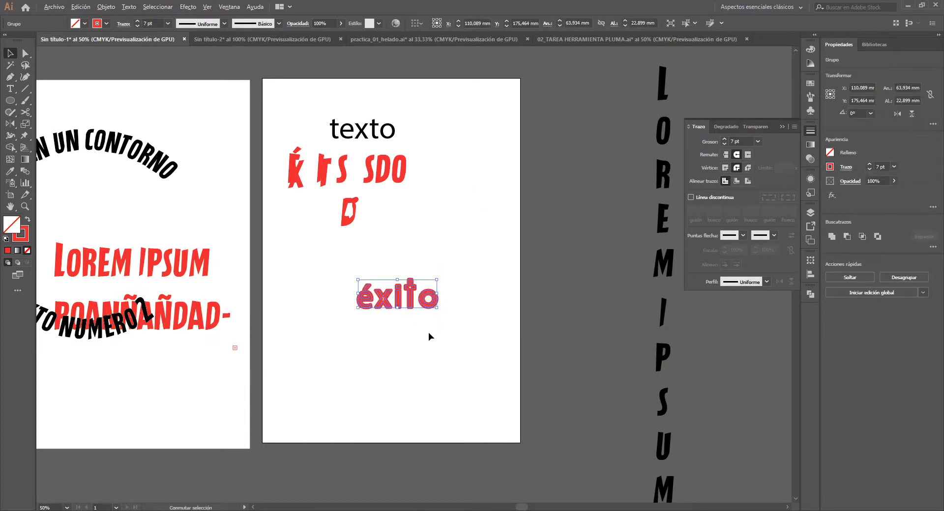
pyautogui.scroll(2, 449, 305)
pyautogui.hotkey('ctrl', 'z')
pyautogui.hotkey('ctrl', 'z')
pyautogui.hotkey('ctrl', 'z')
pyautogui.hotkey('ctrl', 'z')
pyautogui.hotkey('ctrl', 'z')
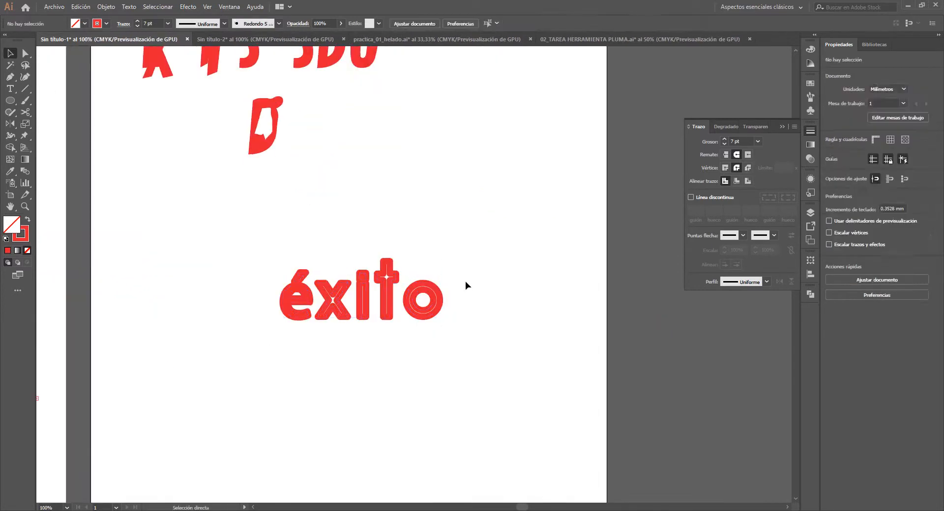
pyautogui.hotkey('ctrl', 'z')
pyautogui.hotkey('ctrl', 'z')
pyautogui.hotkey('ctrl', 'z')
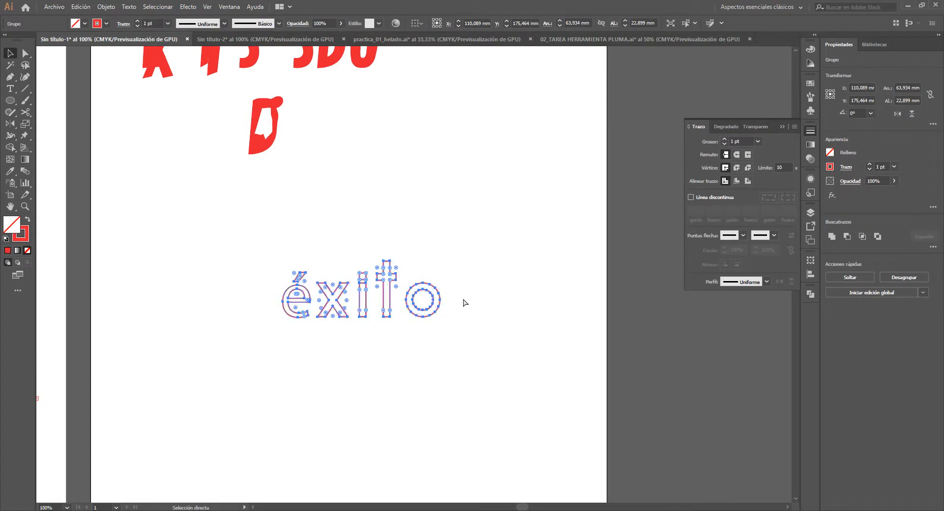
# - Duplicate the red "éxito" text 50 mm straight below the original
pyautogui.moveTo(411, 285); pyautogui.dragTo(394, 305)
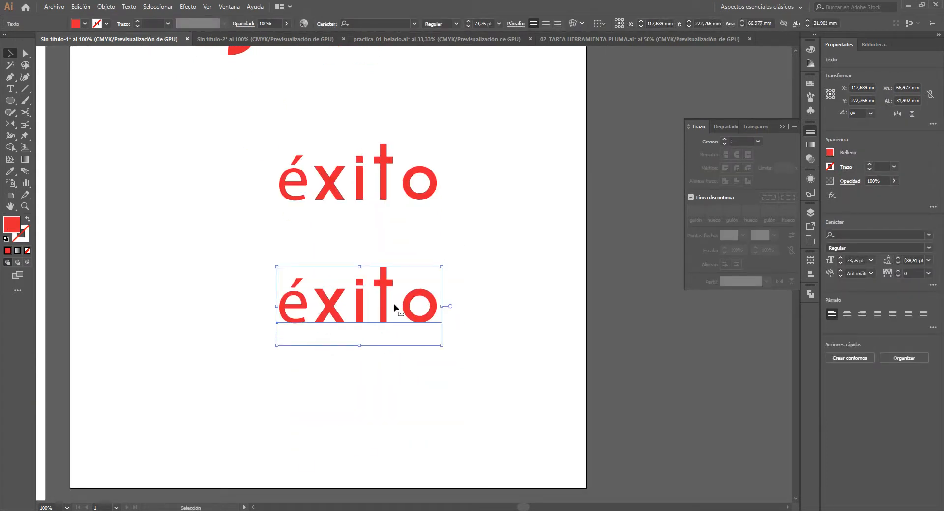
# - Convert the lower "éxito" copy to outlines and select the resulting group
pyautogui.hotkey('shift', 'ctrl', 'o')
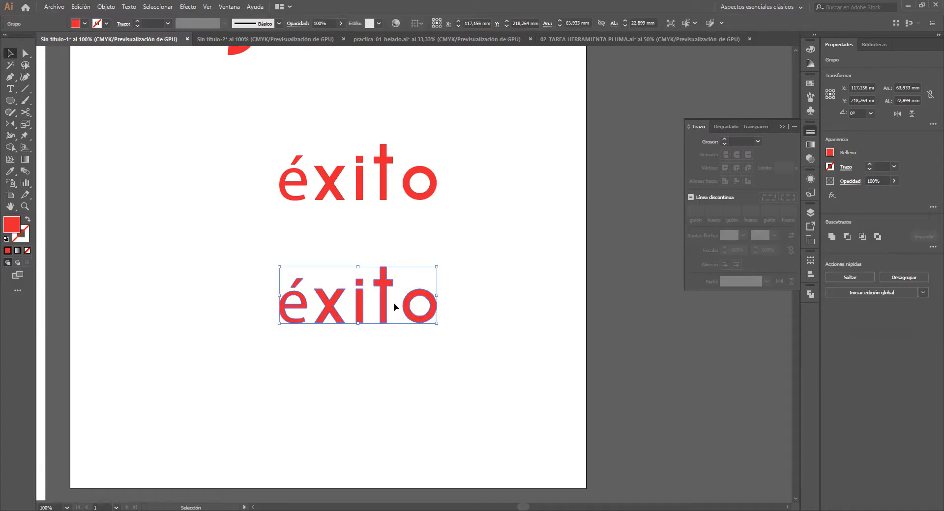
pyautogui.scroll(1, 394, 305)
pyautogui.click(302, 154)
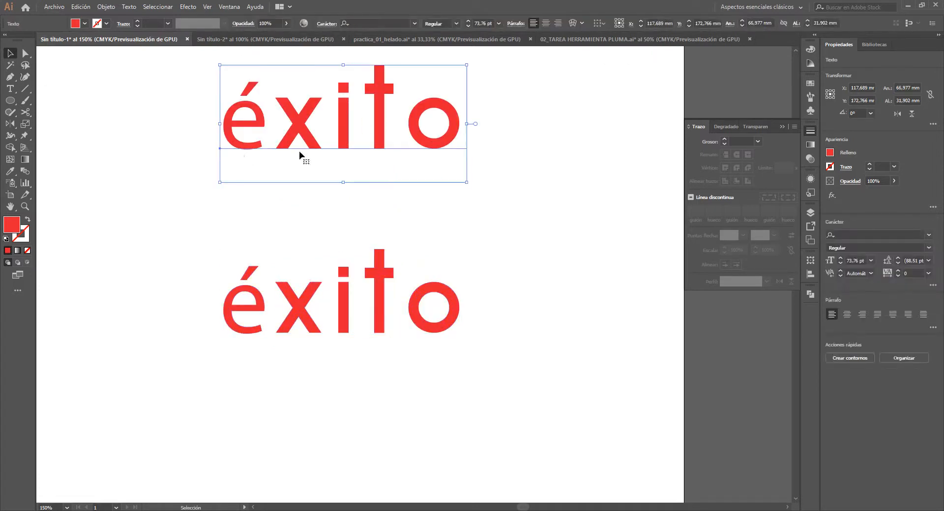
pyautogui.click(336, 294)
pyautogui.click(340, 293)
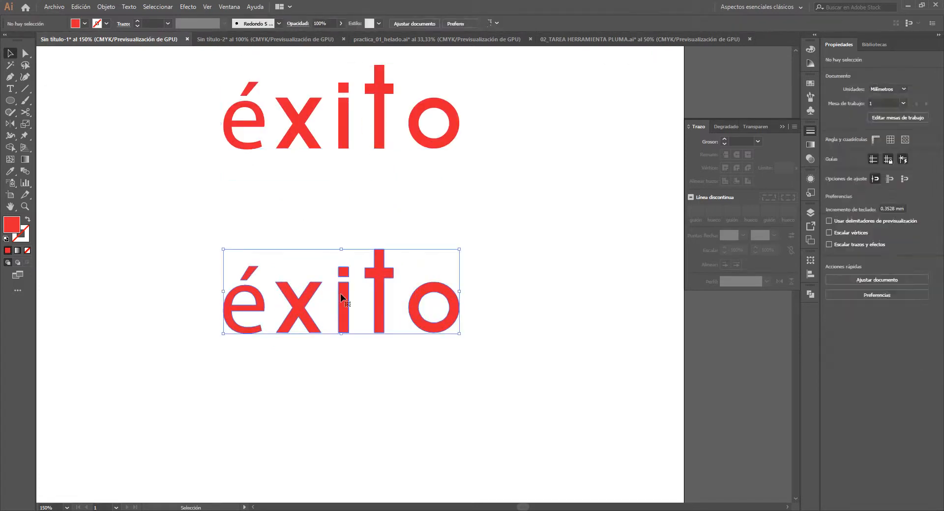
# - Swap the fill and stroke of the outlined "éxito" and recolour its stroke blue with the copied colour code
pyautogui.click(28, 220)
pyautogui.click(27, 241)
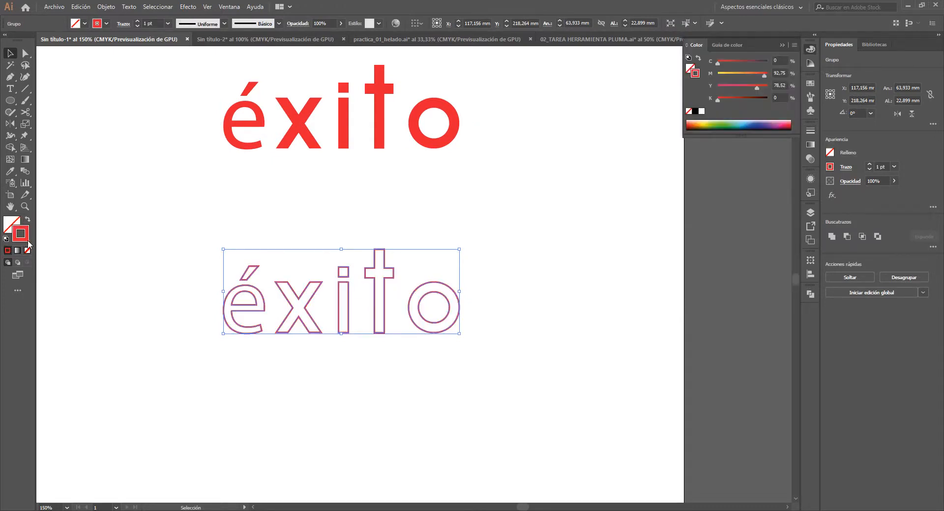
pyautogui.doubleClick(20, 241)
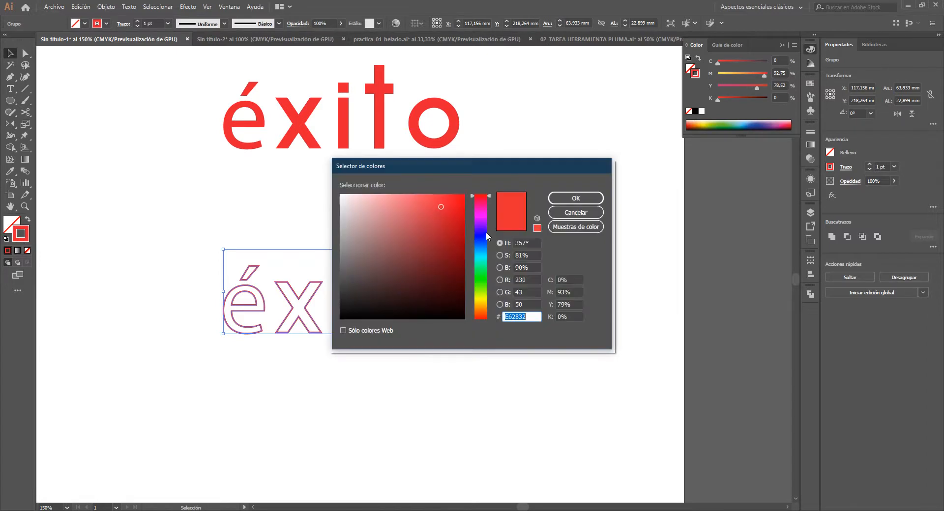
pyautogui.write('2C85E5')
pyautogui.click(576, 198)
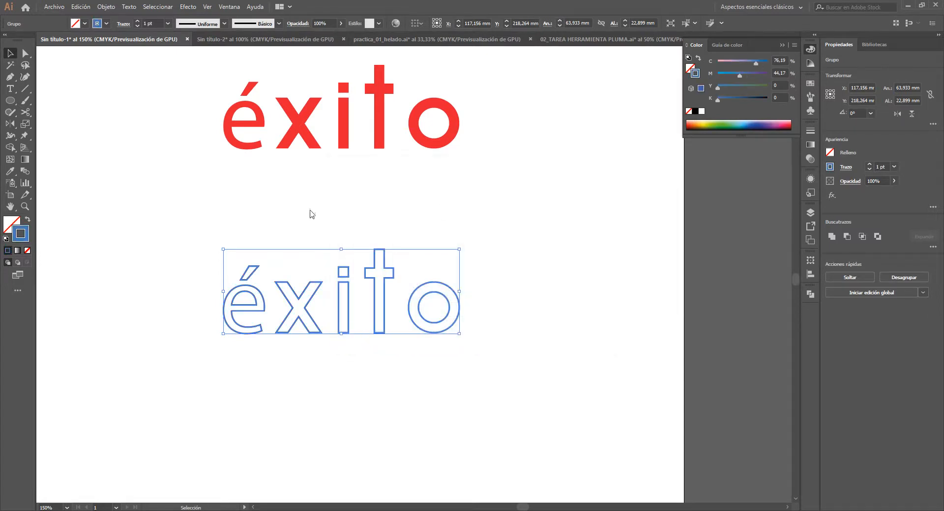
# - Set the blue stroke of the outlined "éxito" to 10 pt with round caps and round corners
pyautogui.click(869, 164)
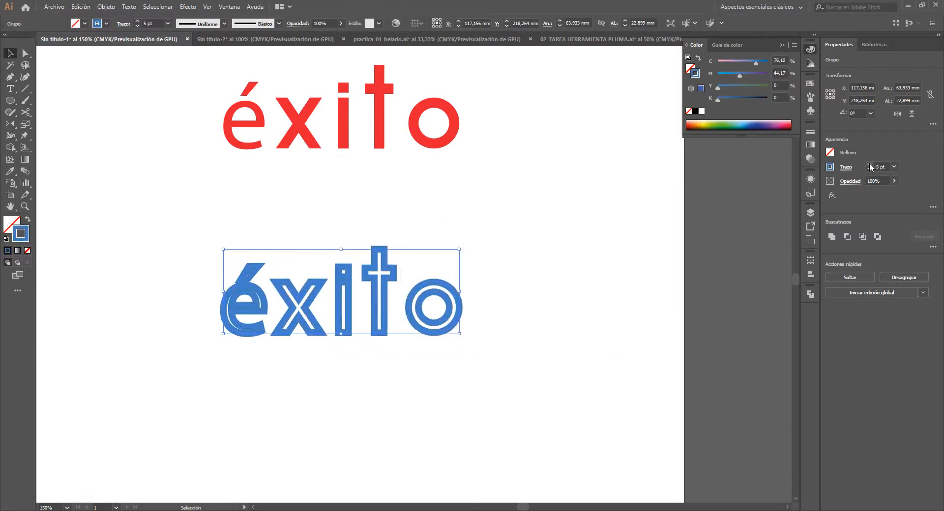
pyautogui.click(869, 164)
pyautogui.click(869, 165)
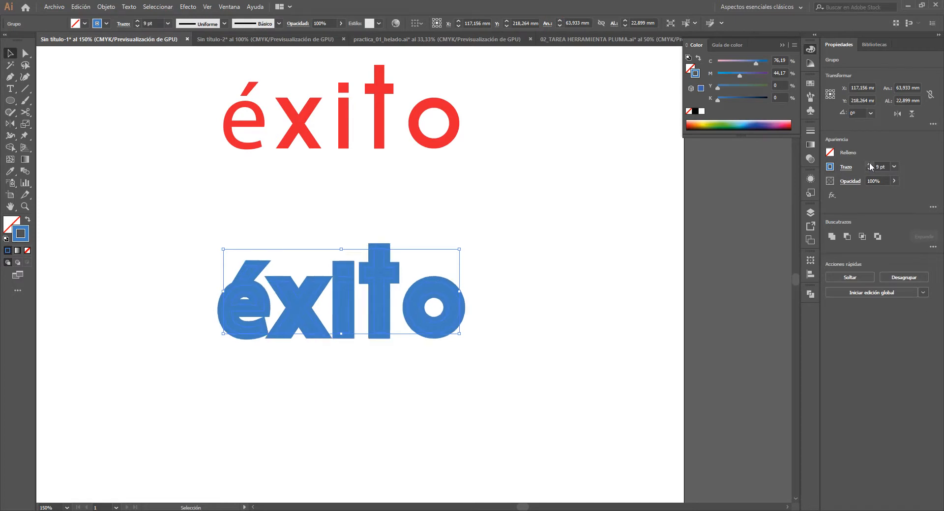
pyautogui.click(869, 164)
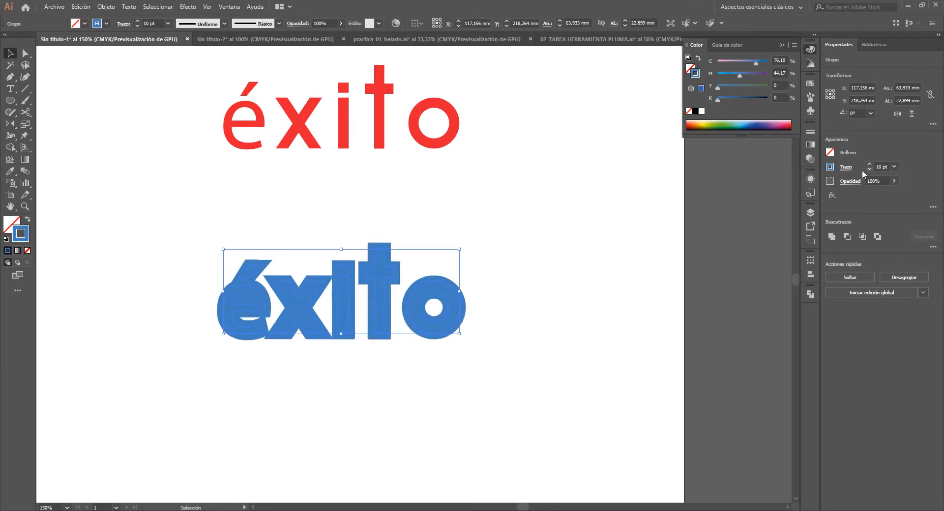
pyautogui.click(810, 131)
pyautogui.click(736, 154)
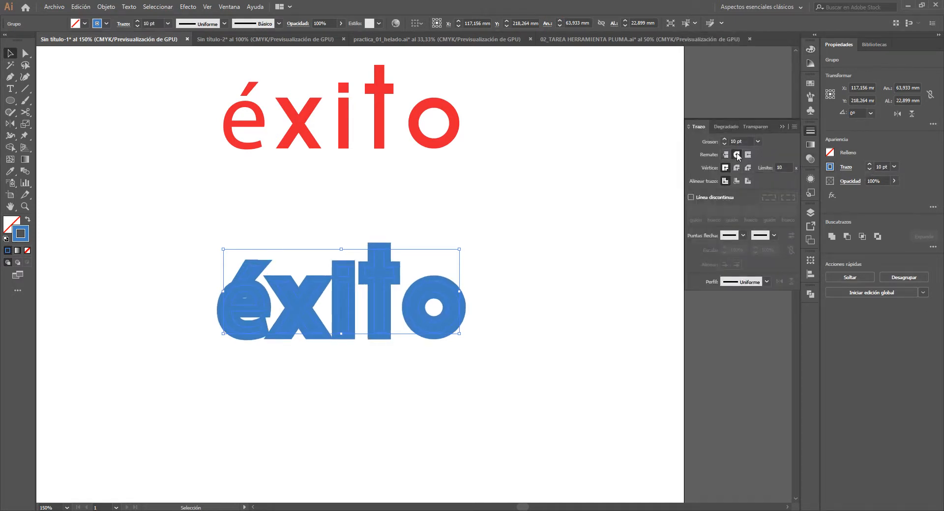
pyautogui.click(736, 168)
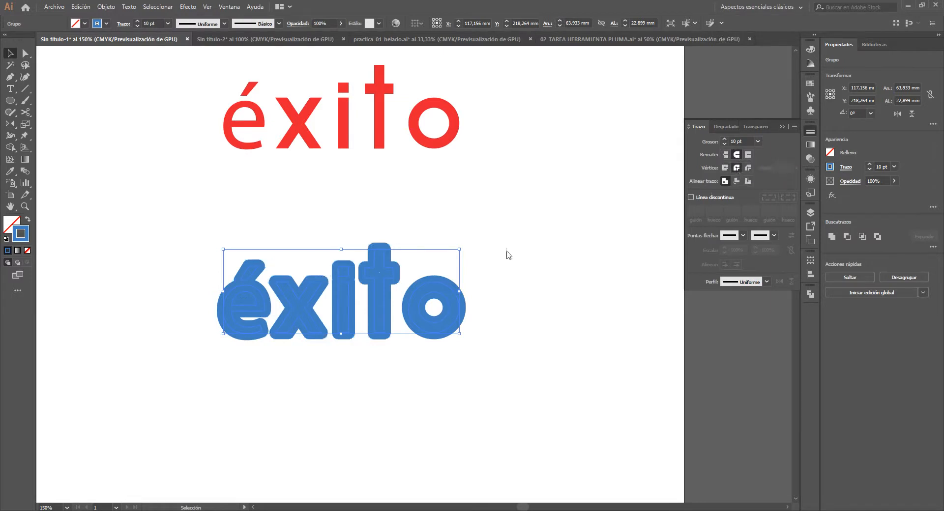
# - Compare the live "éxito" text with the outlined copy in outline view, with the Character panel collapsed and moved off the lettering
pyautogui.click(508, 250)
pyautogui.click(441, 335)
pyautogui.hotkey('ctrl', 't')
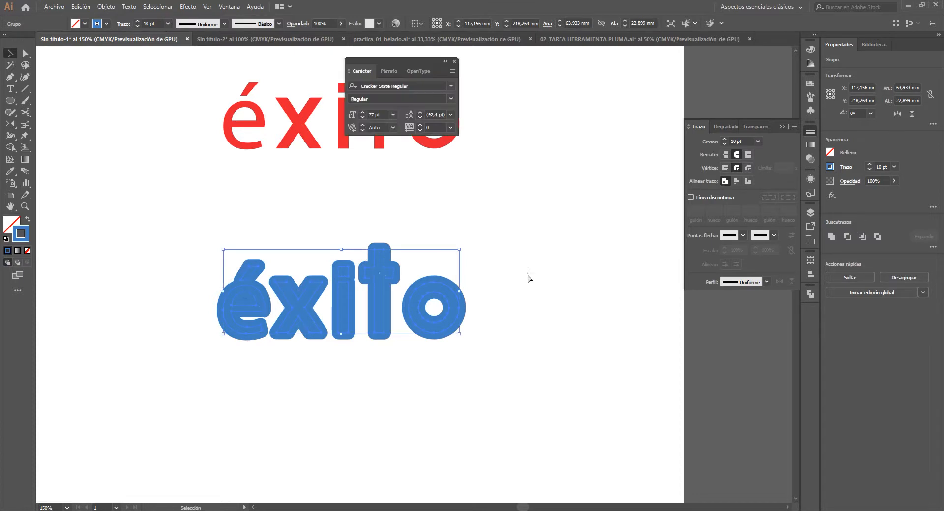
pyautogui.click(518, 256)
pyautogui.hotkey('ctrl', 'y')
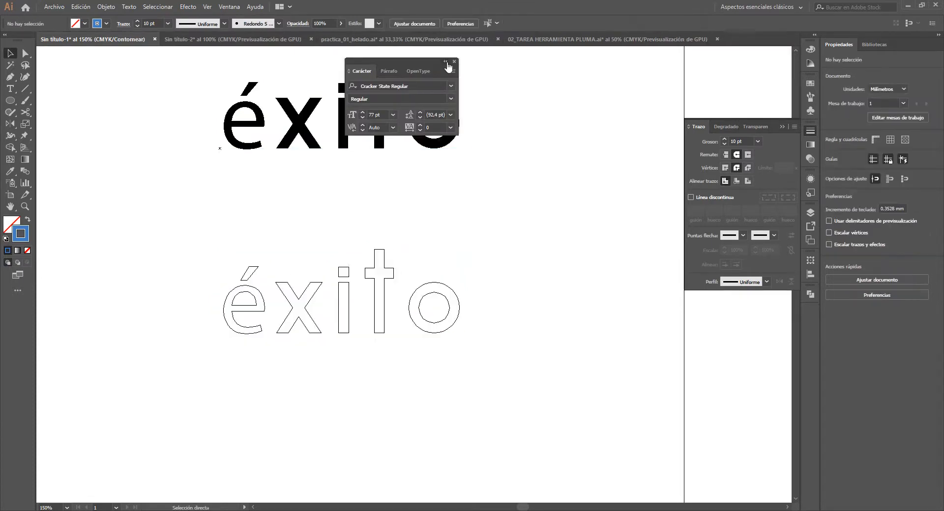
pyautogui.click(444, 63)
pyautogui.moveTo(366, 61); pyautogui.dragTo(727, 61)
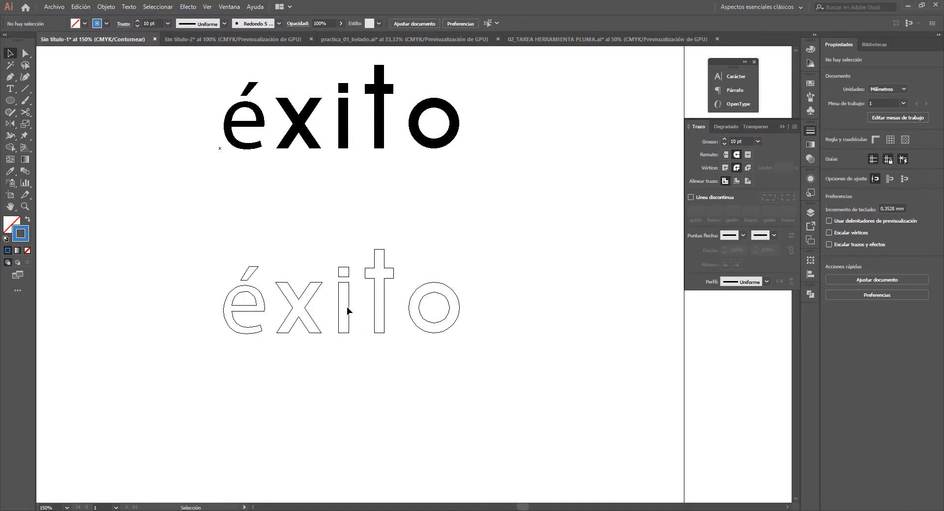
pyautogui.click(343, 126)
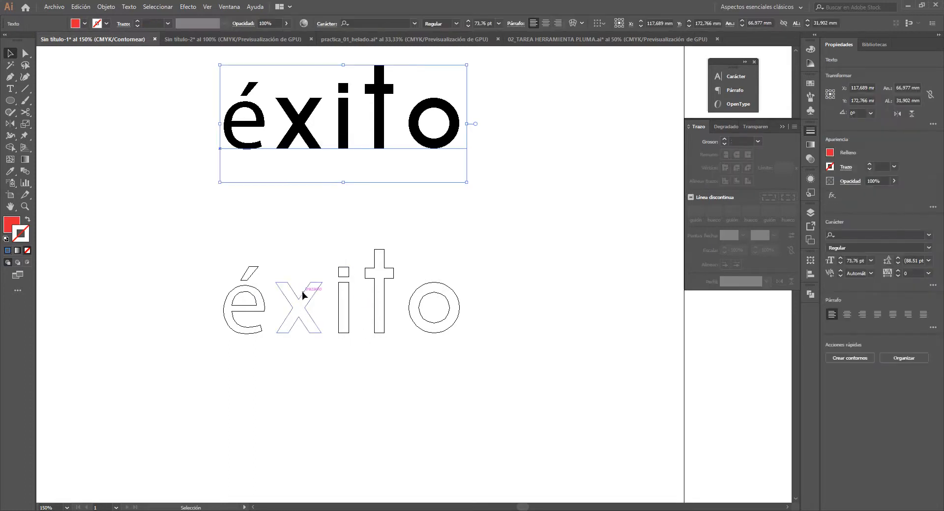
pyautogui.hotkey('ctrl', 'y')
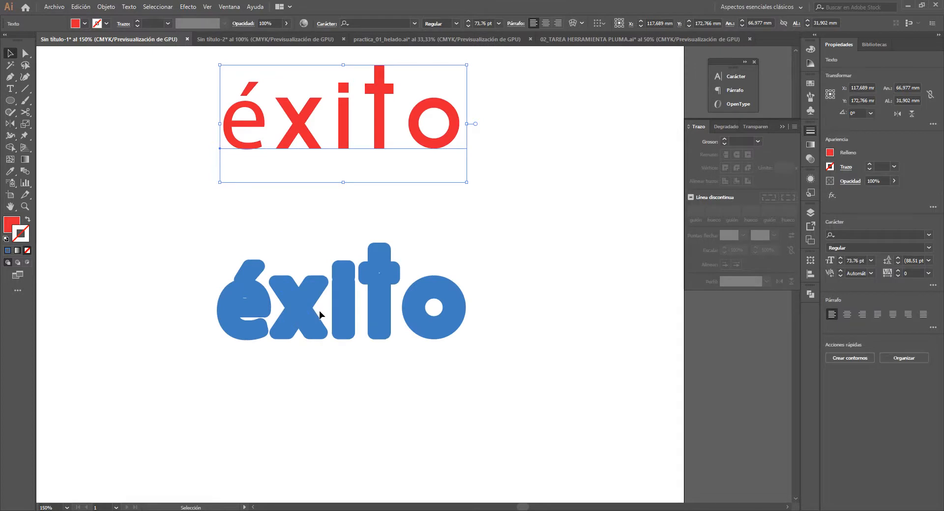
# - Expand the fill and stroke of the blue "éxito" into shapes and check its contours in outline view
pyautogui.click(310, 315)
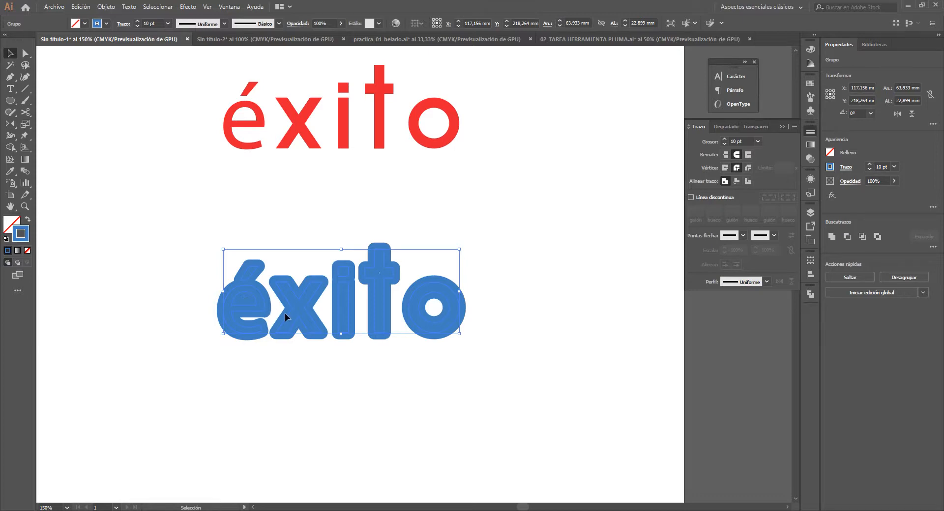
pyautogui.click(105, 7)
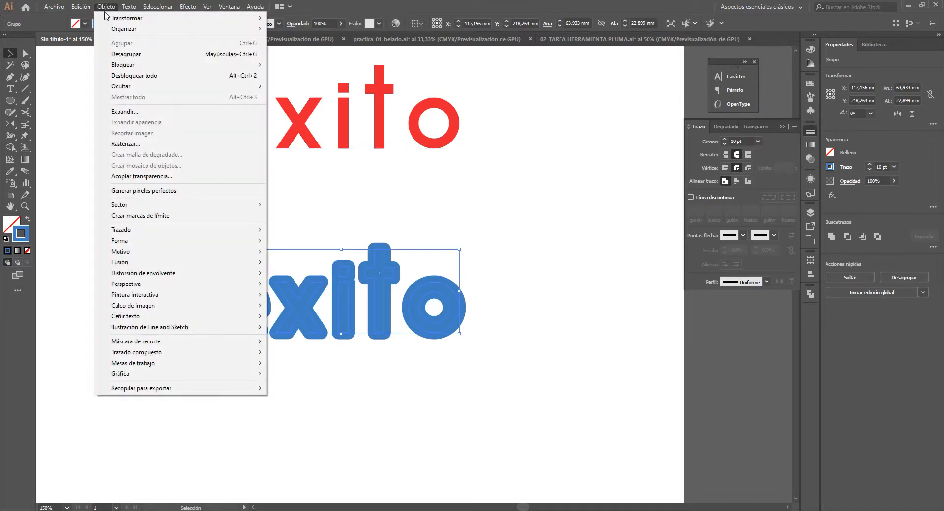
pyautogui.click(181, 112)
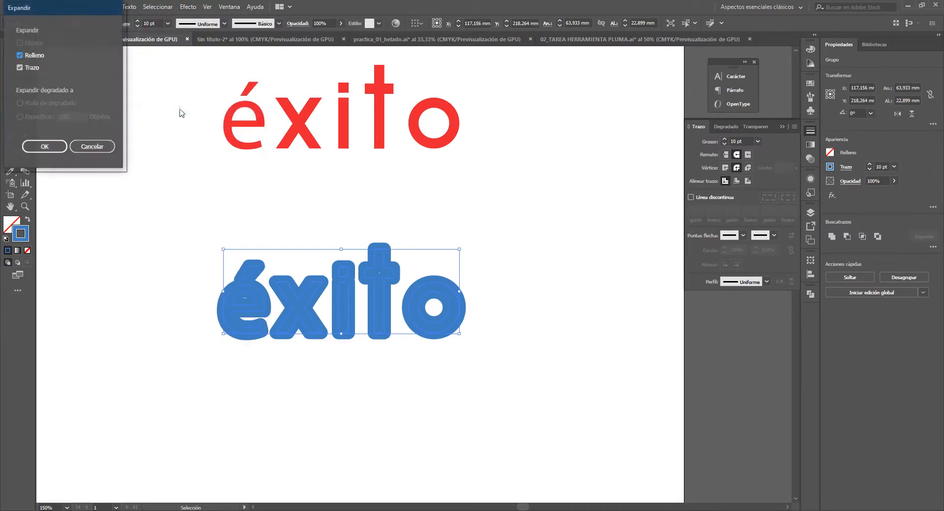
pyautogui.moveTo(65, 15); pyautogui.dragTo(584, 157)
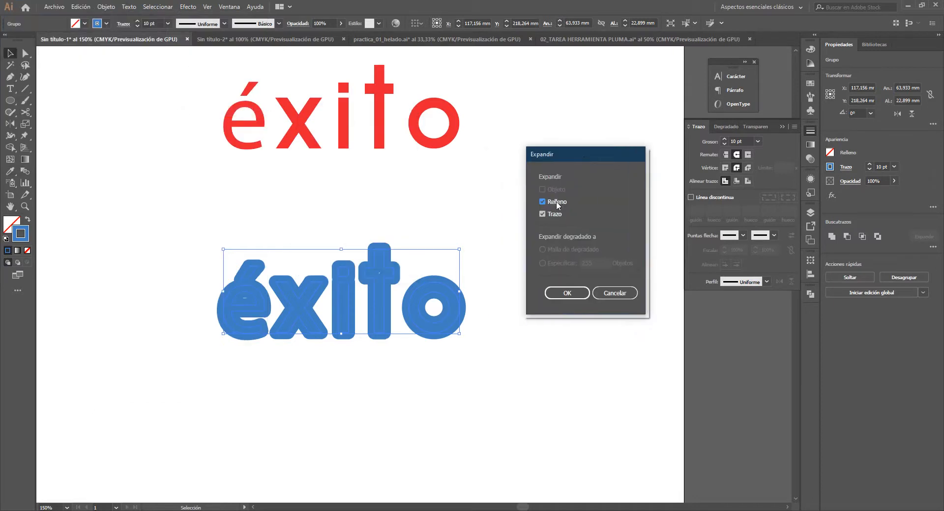
pyautogui.click(572, 292)
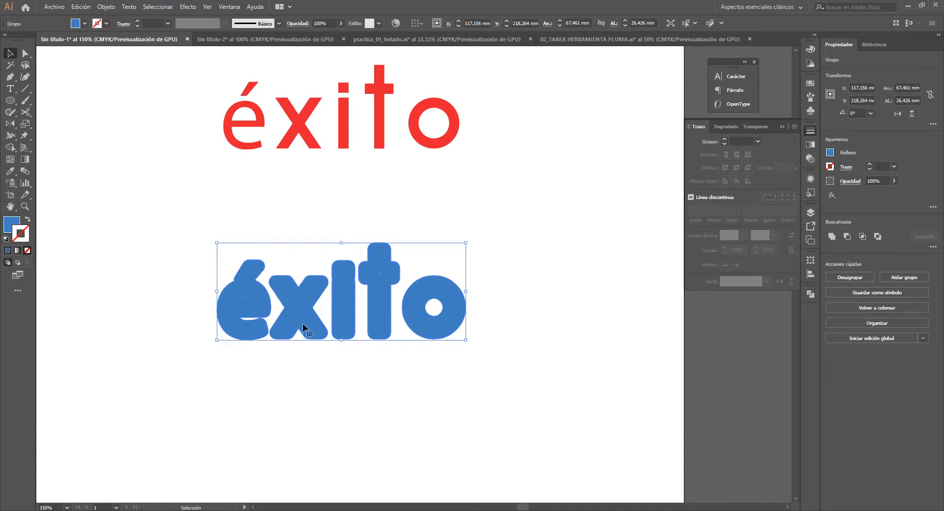
pyautogui.hotkey('ctrl', 'y')
pyautogui.click(377, 409)
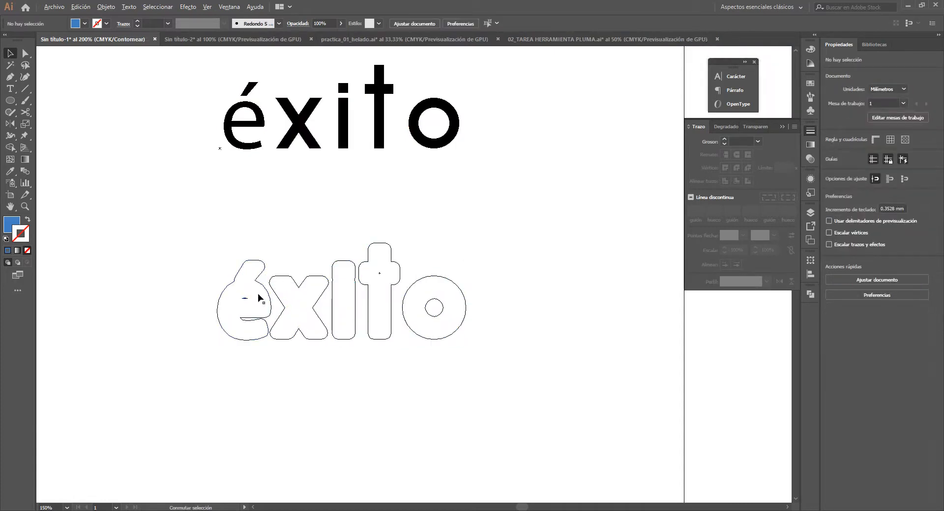
pyautogui.scroll(2, 255, 295)
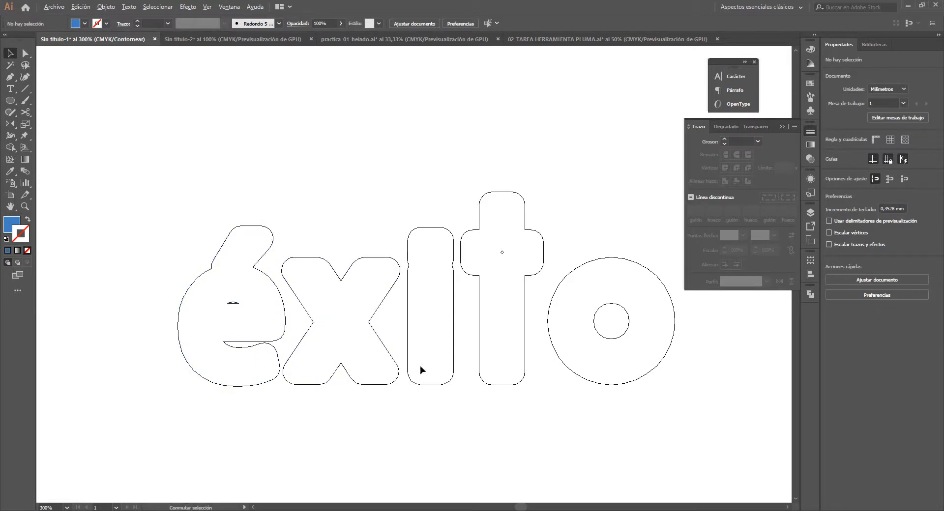
pyautogui.scroll(-2, 418, 367)
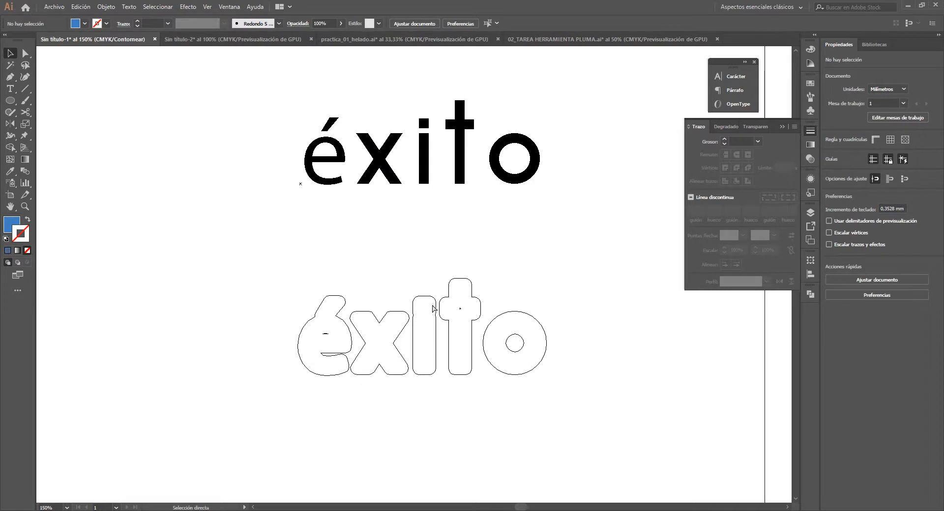
pyautogui.hotkey('ctrl', 'y')
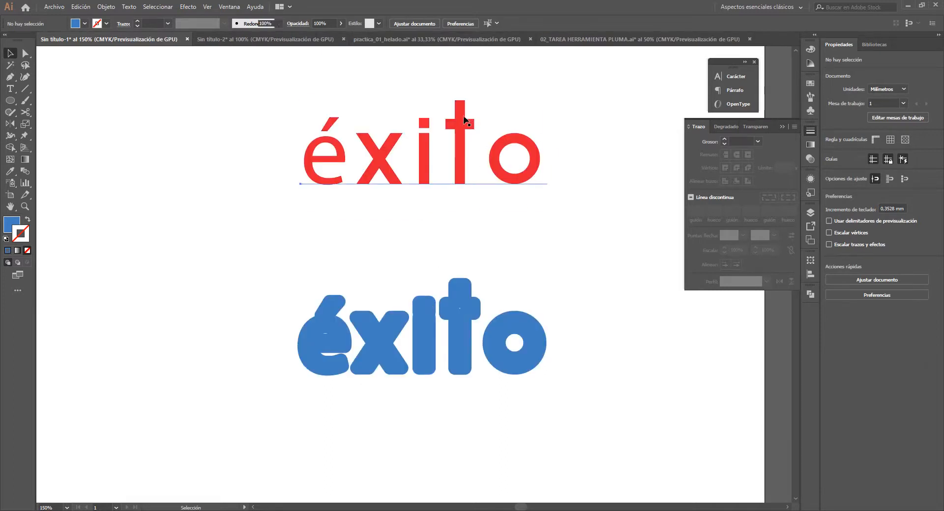
# - Move the red "éxito" text straight down so that it sits centred over the blue expanded lettering
pyautogui.click(465, 118)
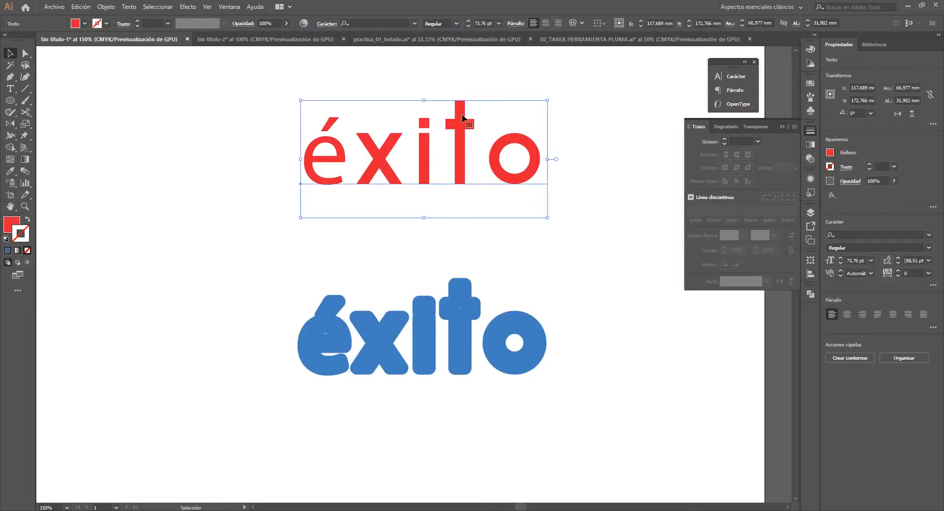
pyautogui.moveTo(462, 117); pyautogui.dragTo(486, 299)
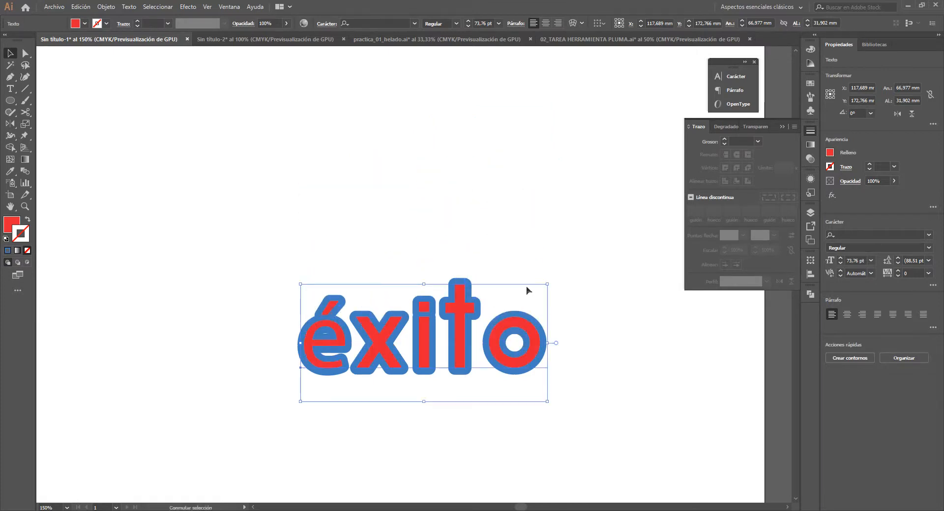
pyautogui.click(551, 320)
# - Enlarge the red and blue "éxito" together proportionally from their centre to about 338 mm wide
pyautogui.scroll(-1, 546, 371)
pyautogui.scroll(-1, 546, 365)
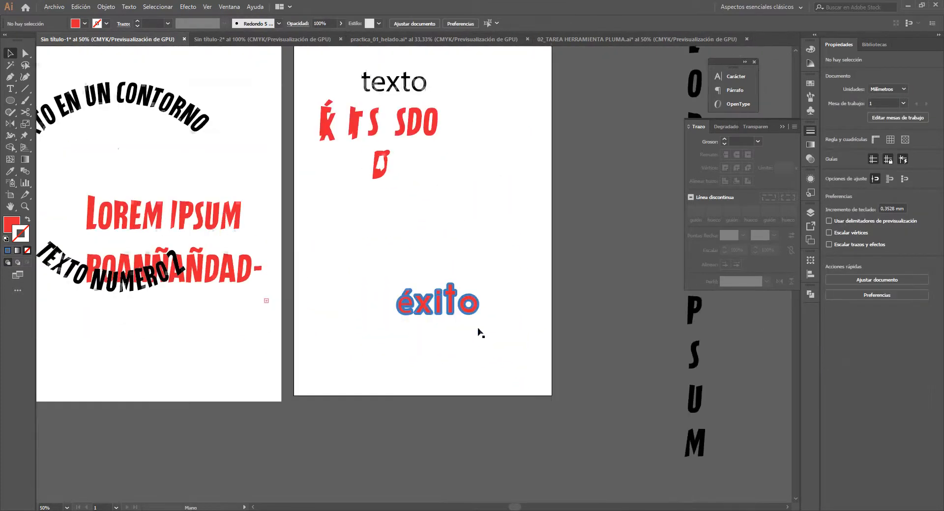
pyautogui.moveTo(497, 253); pyautogui.dragTo(359, 330)
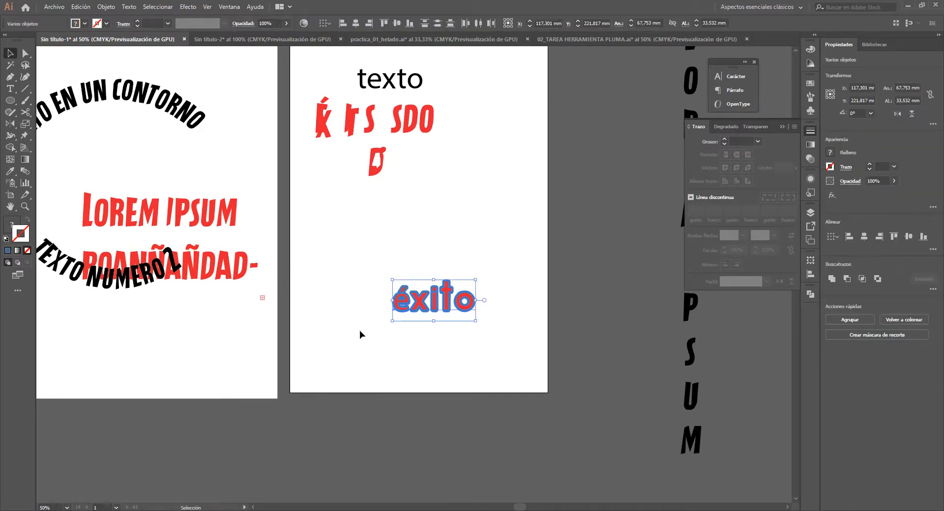
pyautogui.moveTo(475, 280); pyautogui.dragTo(643, 162)
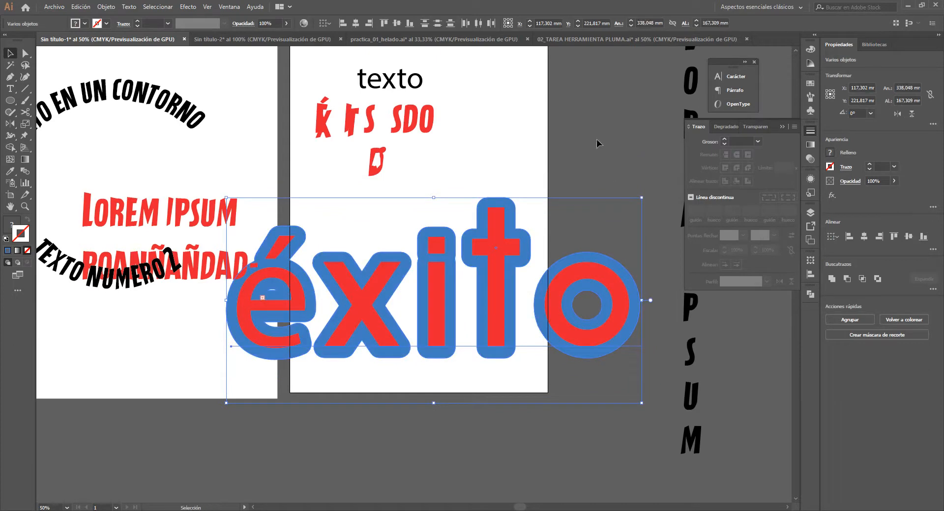
pyautogui.click(602, 179)
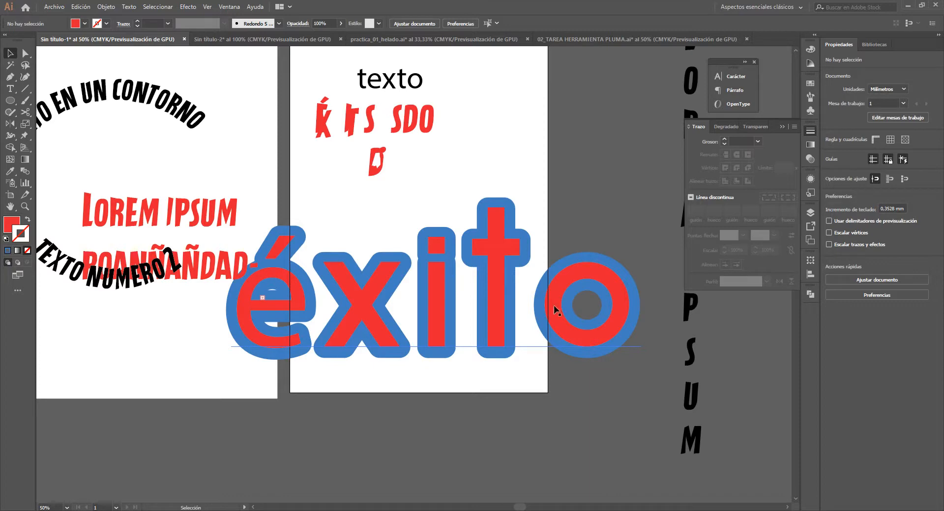
# - Move the enlarged red "éxito" straight down to about Y 301 mm and compare both words' contours in outline view
pyautogui.moveTo(553, 305); pyautogui.dragTo(554, 397)
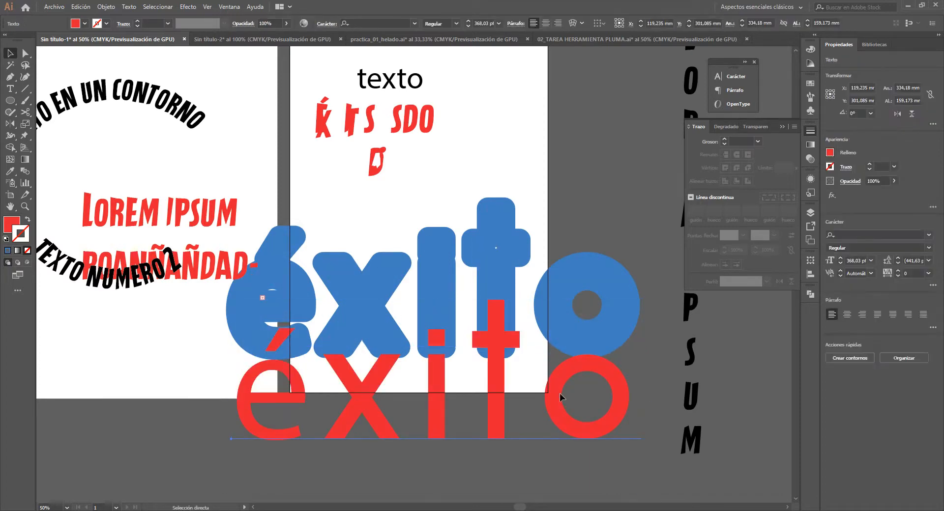
pyautogui.hotkey('ctrl', 'y')
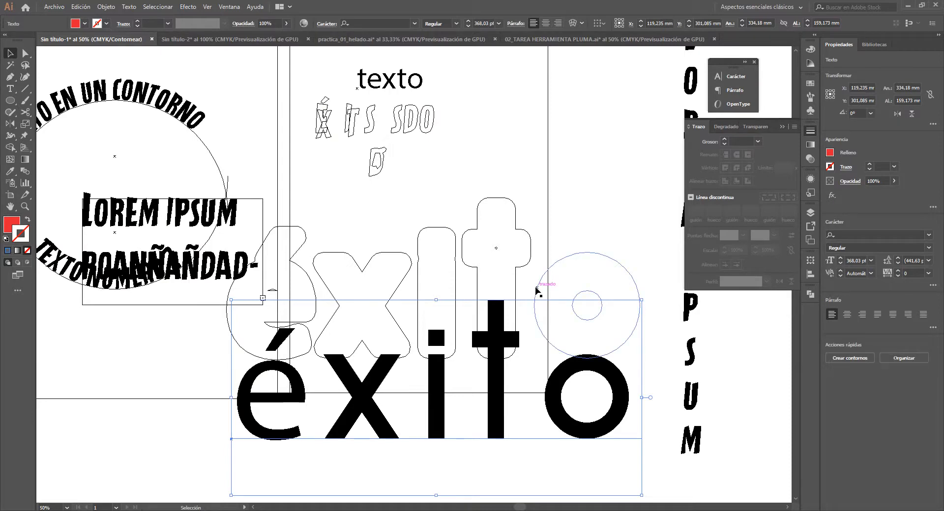
pyautogui.press('a')
pyautogui.hotkey('ctrl', 'y')
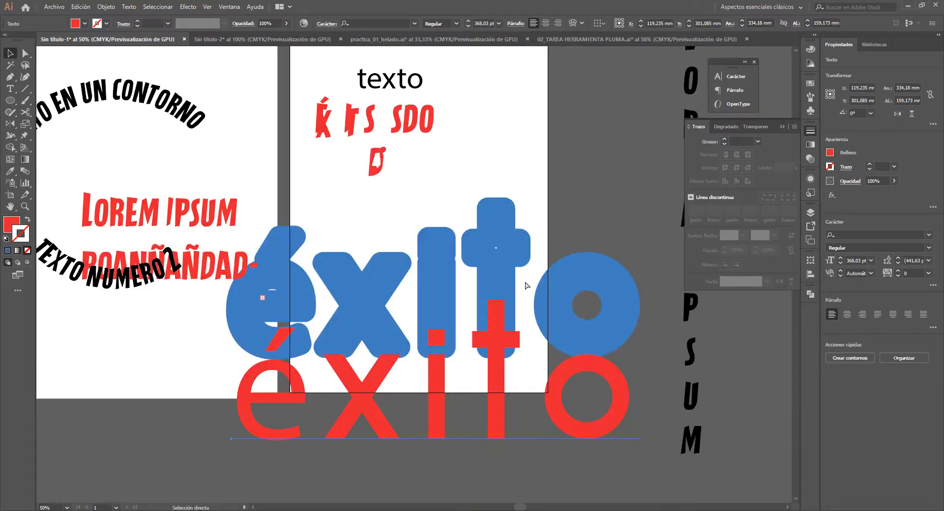
pyautogui.hotkey('ctrl', 'y')
pyautogui.hotkey('ctrl', 'y')
pyautogui.scroll(-1, 524, 282)
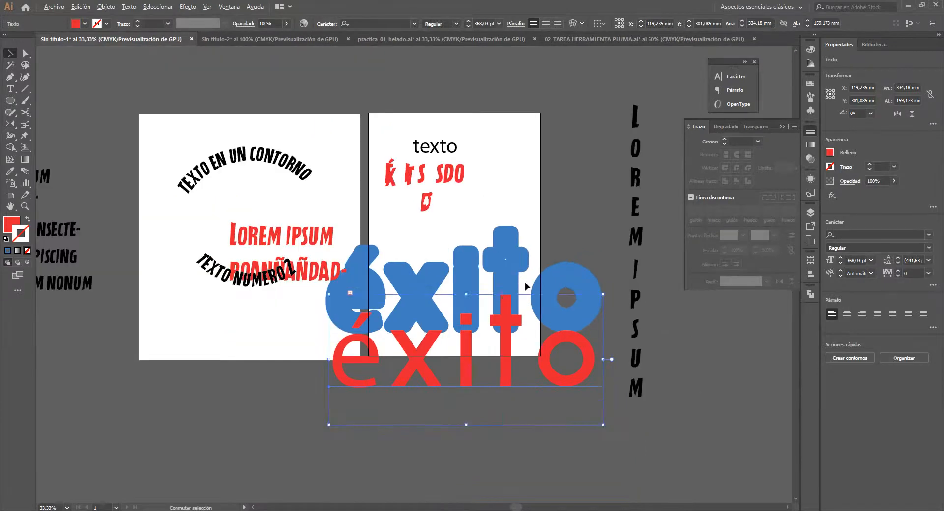
# - Undo the downward move of the red "éxito" and the enlargement of both words
pyautogui.hotkey('ctrl', 'z')
pyautogui.hotkey('ctrl', 'z')
pyautogui.click(493, 310)
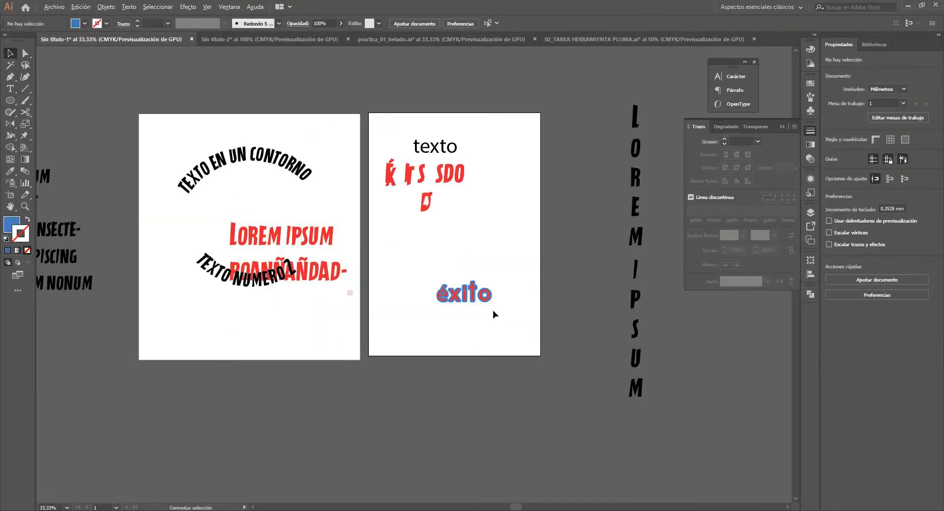
pyautogui.scroll(2, 492, 311)
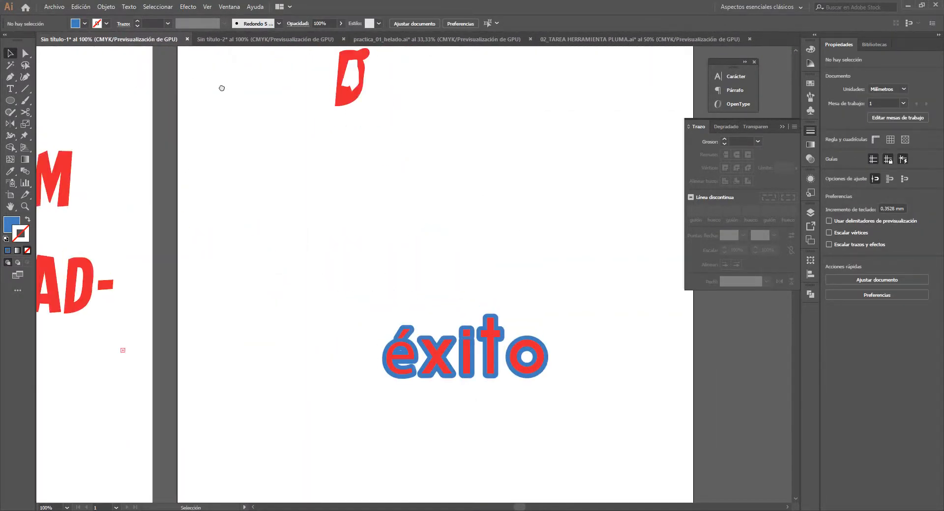
# - Switch to the Sin título-2 document and move the red half-vase shape horizontally to about X 78 mm
pyautogui.click(269, 39)
pyautogui.scroll(-2, 482, 228)
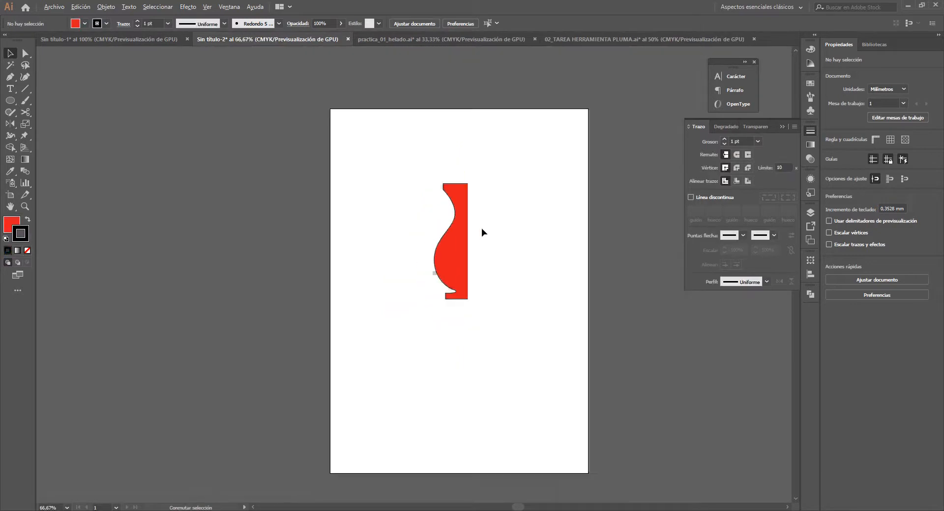
pyautogui.scroll(2, 460, 245)
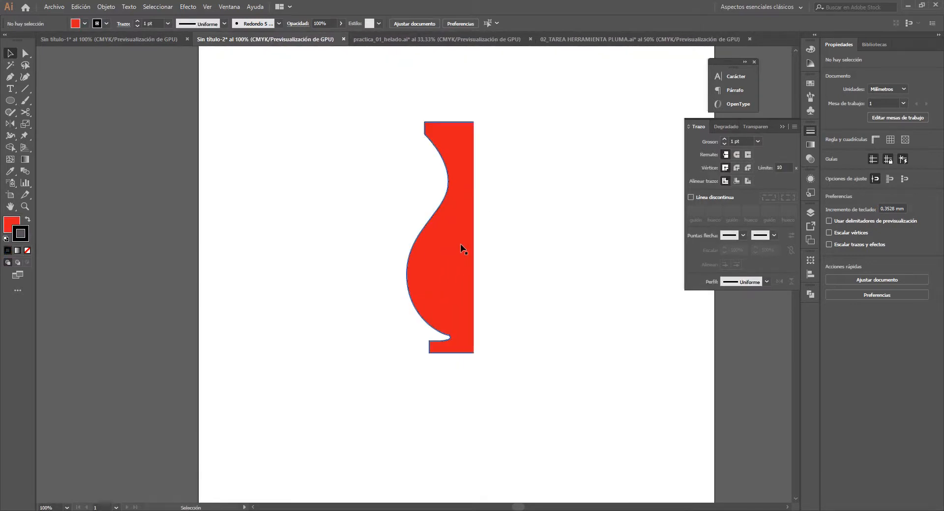
pyautogui.click(456, 244)
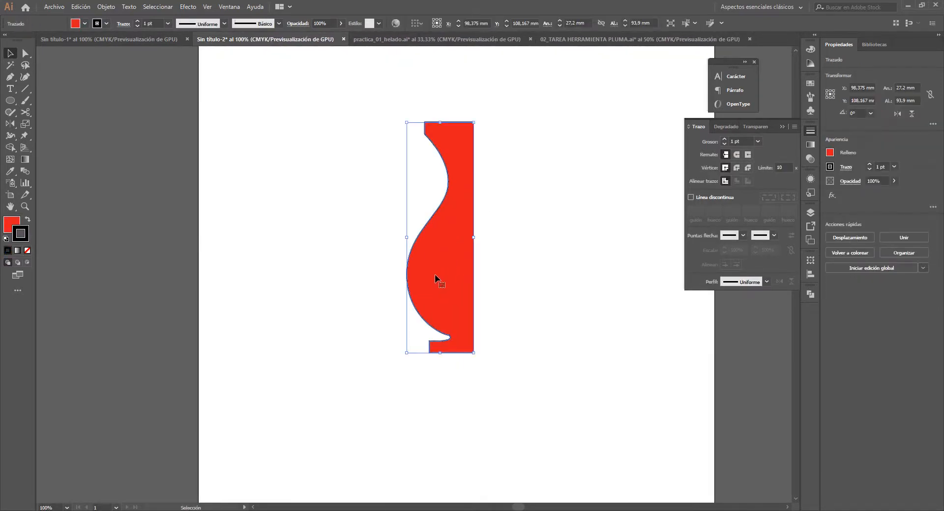
pyautogui.moveTo(435, 274); pyautogui.dragTo(384, 274)
pyautogui.click(437, 228)
# - Examine the half vase's straight side in normal and outline view to check whether its path is closed
pyautogui.scroll(2, 417, 116)
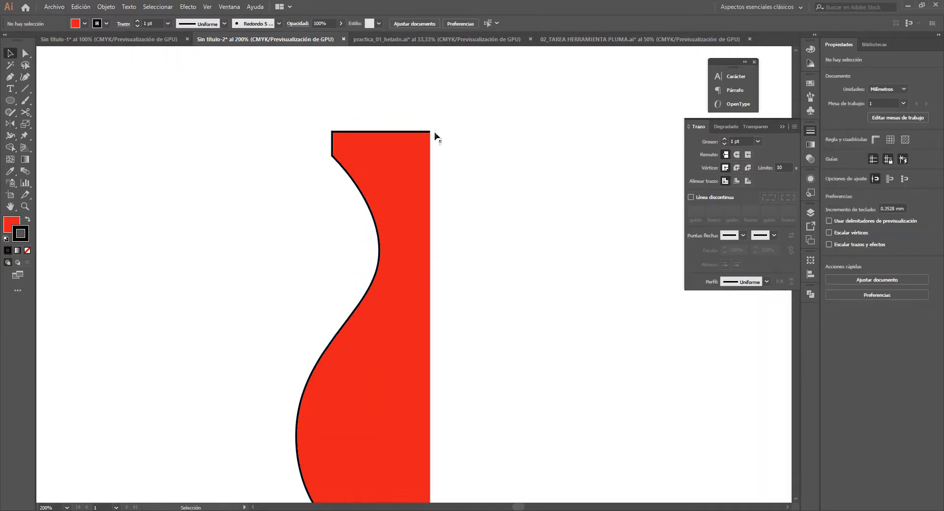
pyautogui.scroll(-1, 388, 248)
pyautogui.scroll(-3, 388, 261)
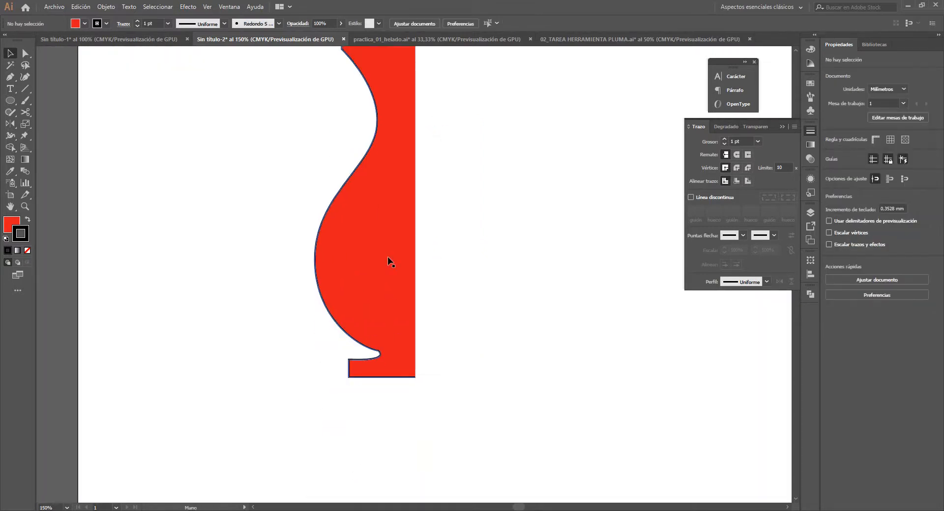
pyautogui.scroll(-1, 390, 264)
pyautogui.moveTo(394, 316); pyautogui.dragTo(397, 334)
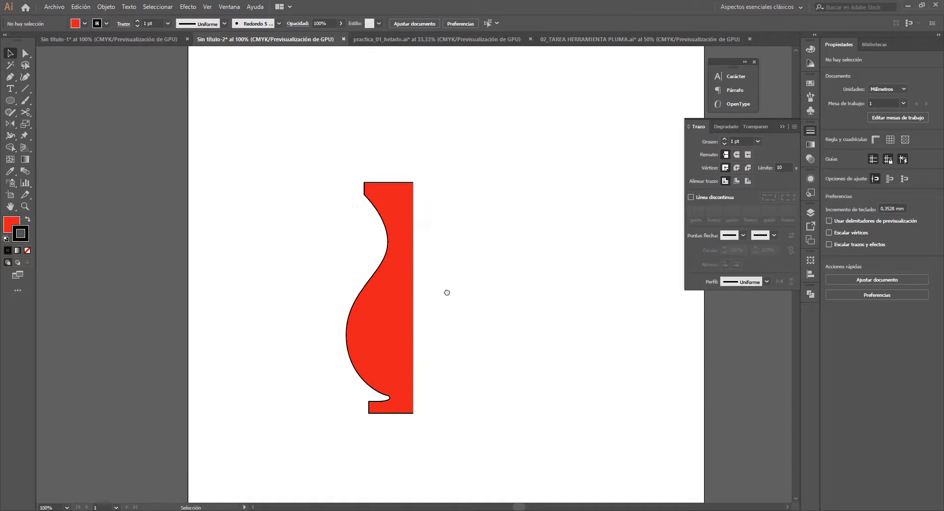
pyautogui.click(396, 330)
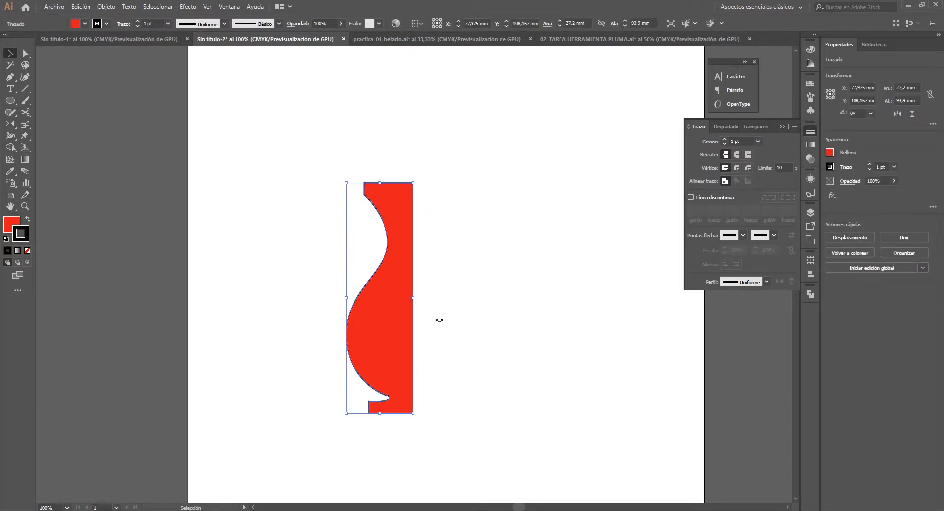
pyautogui.click(471, 323)
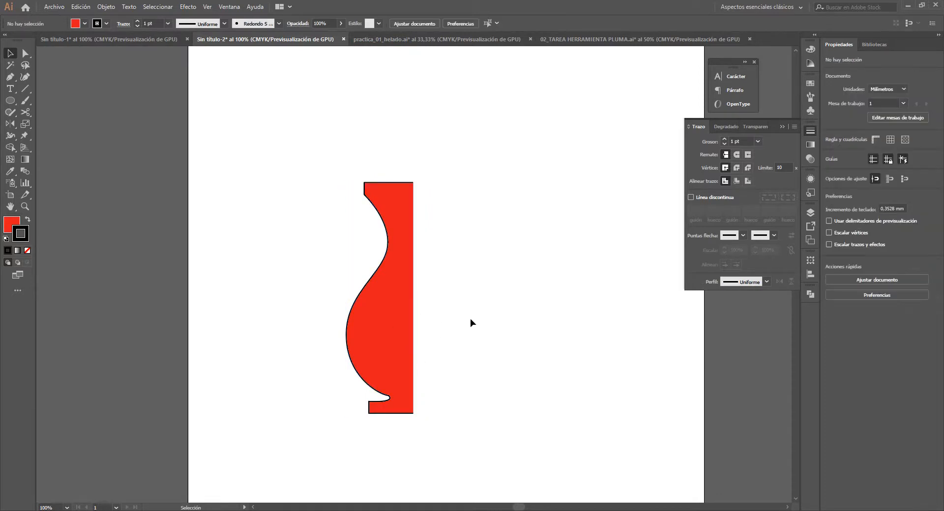
pyautogui.hotkey('ctrl', 'y')
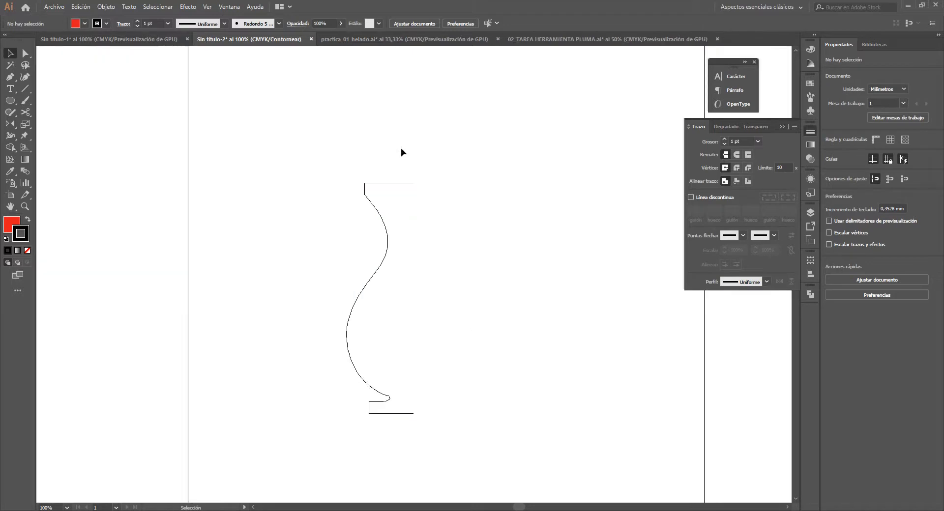
pyautogui.scroll(1, 417, 184)
pyautogui.scroll(-3, 413, 161)
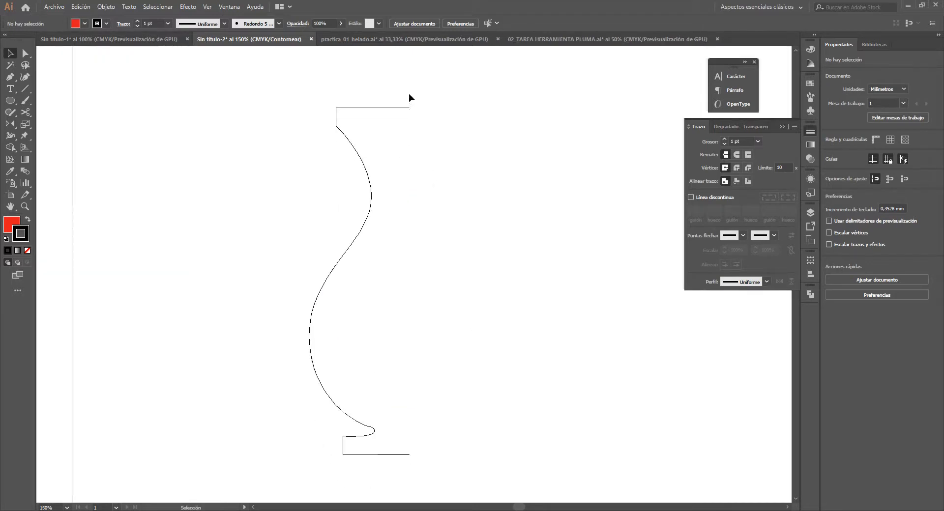
pyautogui.press('a')
pyautogui.press('v')
pyautogui.hotkey('ctrl', 'y')
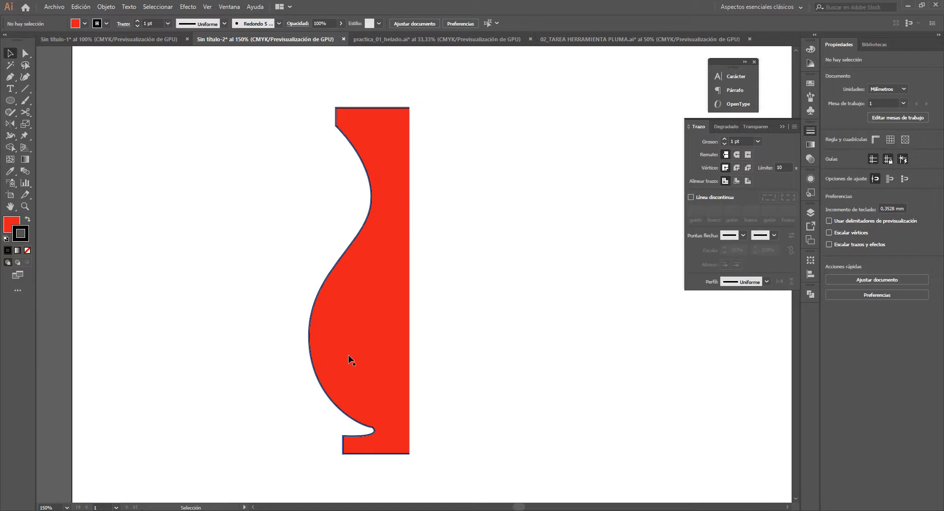
# - Close the half vase's straight side with the Pen tool between its two open end anchors and check the contour in outline view
pyautogui.click(405, 299)
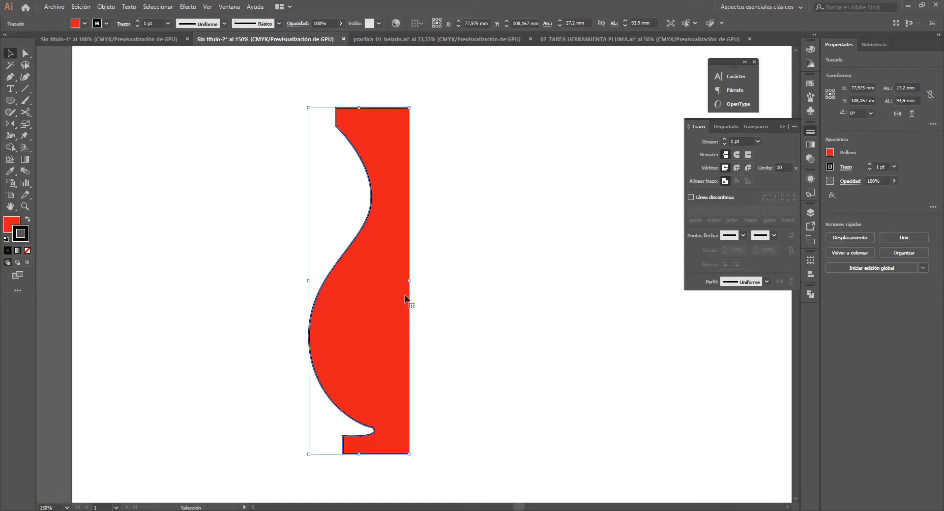
pyautogui.click(452, 274)
pyautogui.click(388, 291)
pyautogui.press('p')
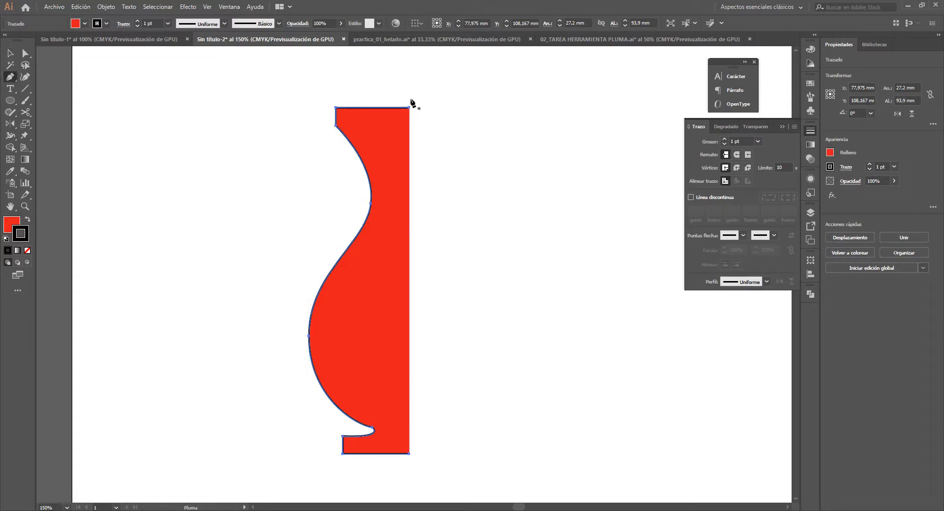
pyautogui.click(409, 453)
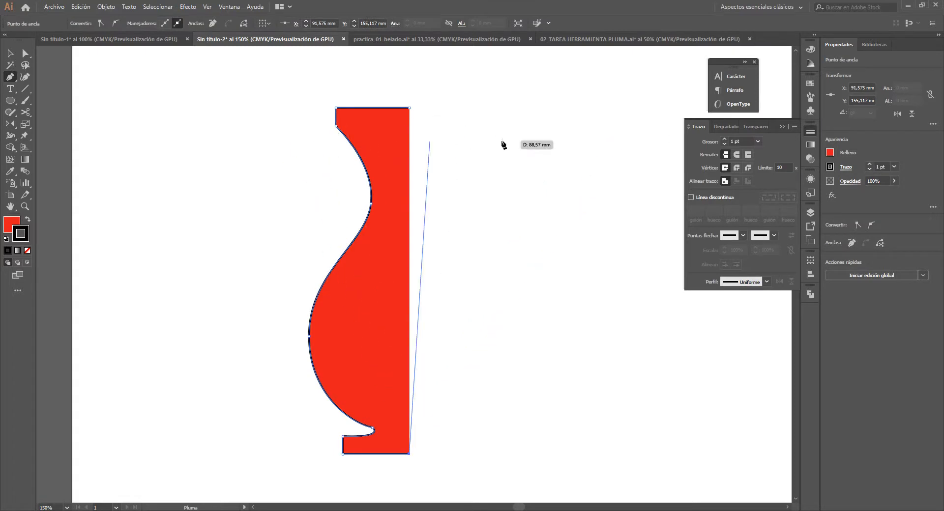
pyautogui.click(410, 107)
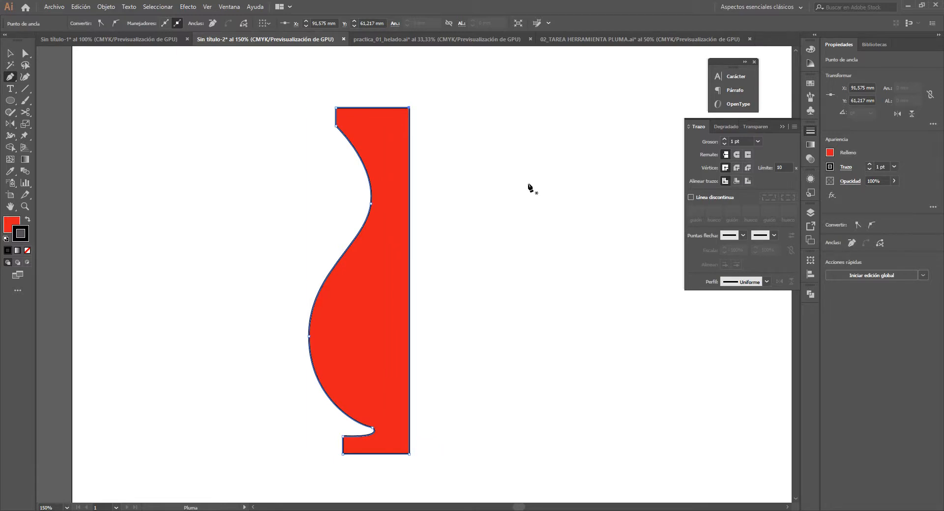
pyautogui.press('v')
pyautogui.click(529, 187)
pyautogui.hotkey('ctrl', 'y')
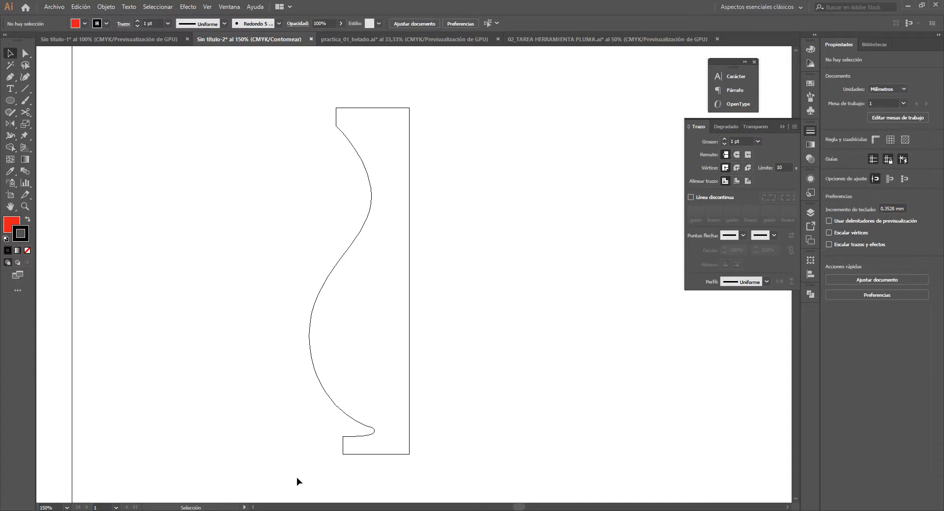
pyautogui.hotkey('ctrl', 'y')
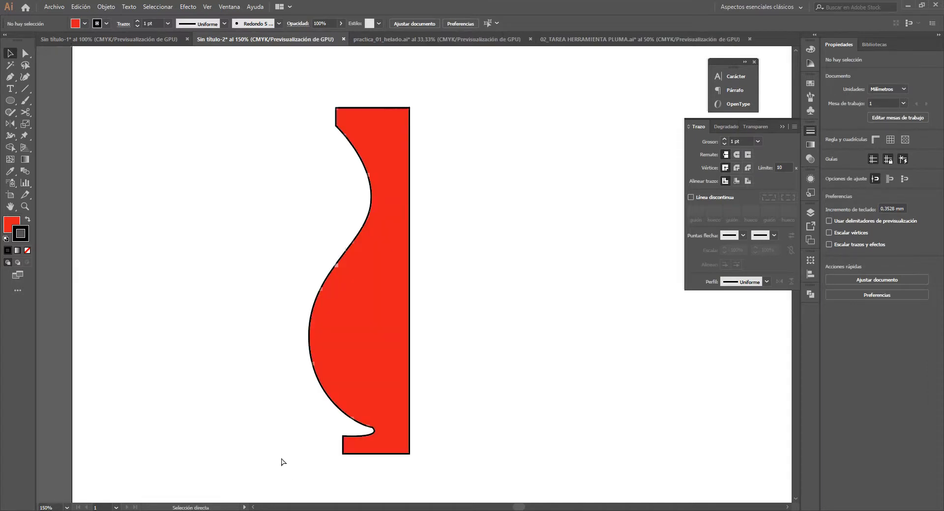
# - Move the closed half vase up and to the left, to about X 61 mm and Y 89 mm
pyautogui.scroll(-2, 355, 342)
pyautogui.press('space')
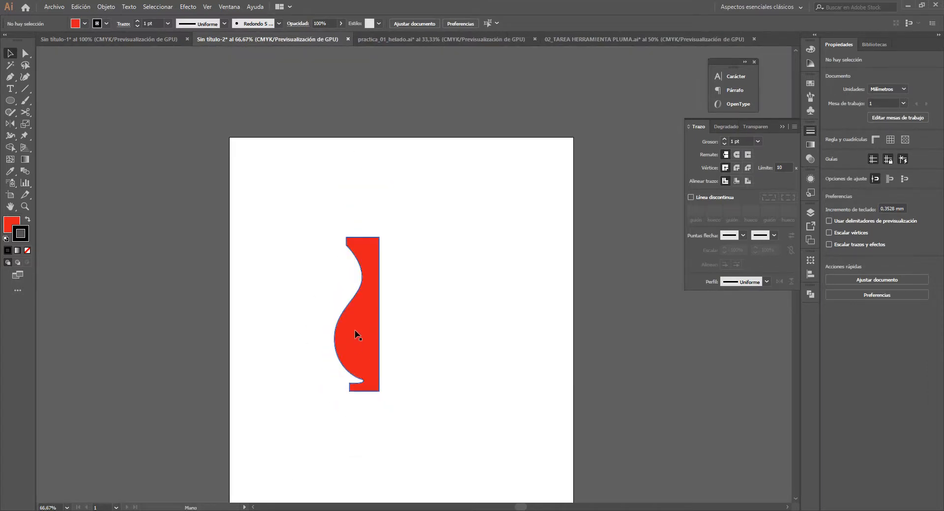
pyautogui.moveTo(354, 335); pyautogui.dragTo(370, 315)
pyautogui.hotkey('ctrl', '1')
pyautogui.click(365, 278)
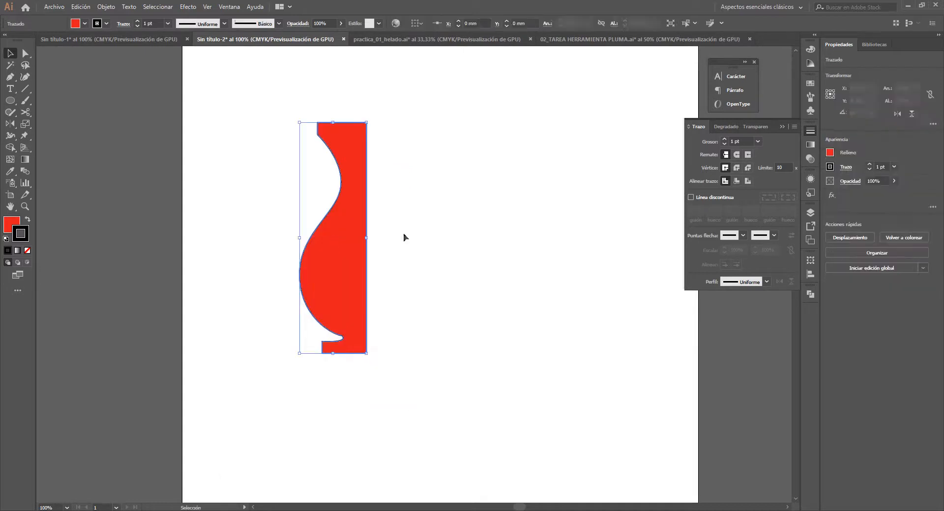
pyautogui.click(400, 260)
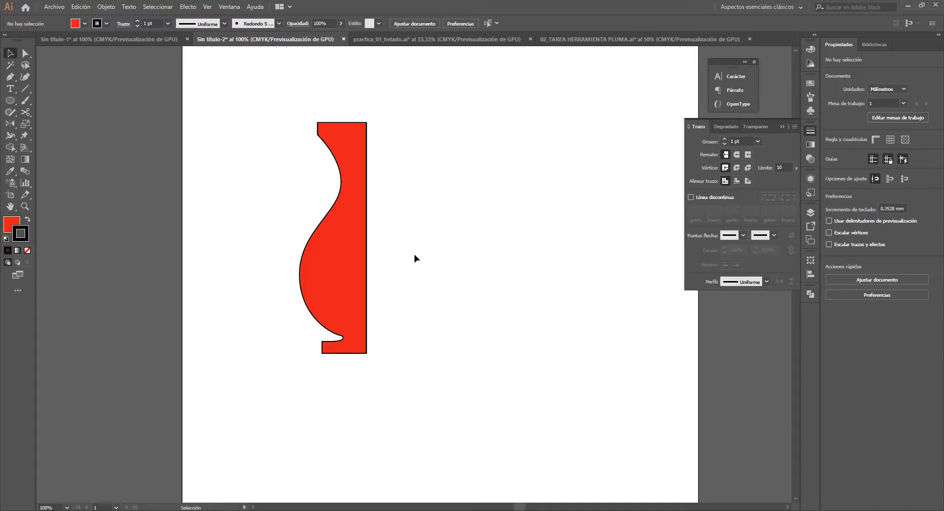
# - Copy the half vase horizontally to about X 117 mm and reflect the copy across the vertical axis with preview, also trying the horizontal axis
pyautogui.click(351, 130)
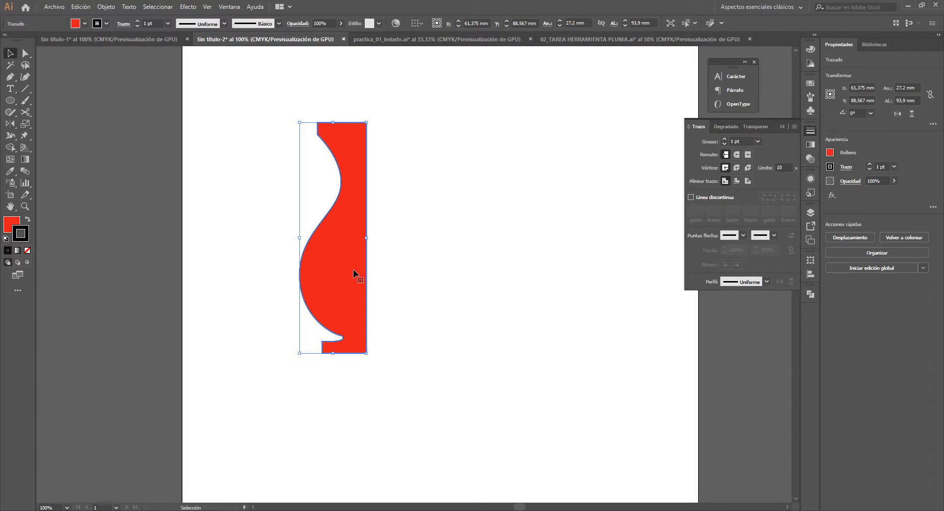
pyautogui.moveTo(331, 252); pyautogui.dragTo(468, 256)
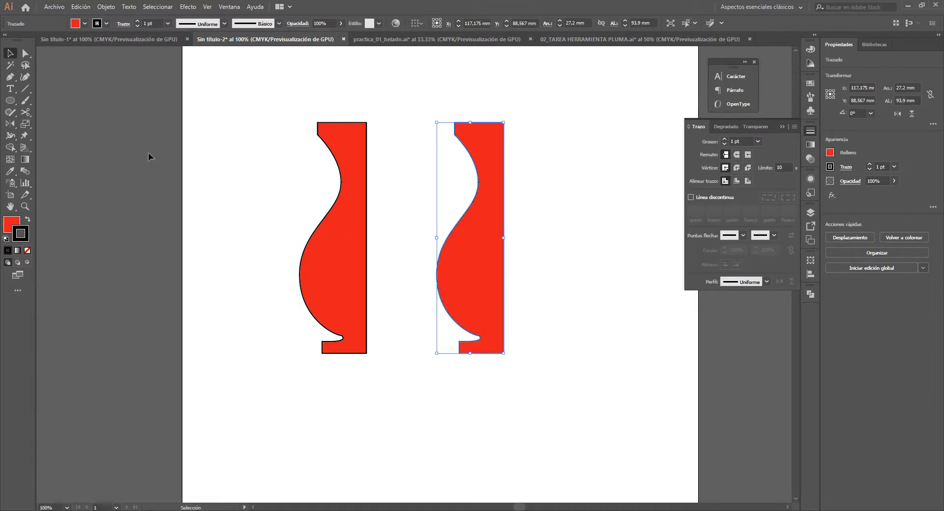
pyautogui.doubleClick(9, 125)
pyautogui.moveTo(437, 170); pyautogui.dragTo(615, 143)
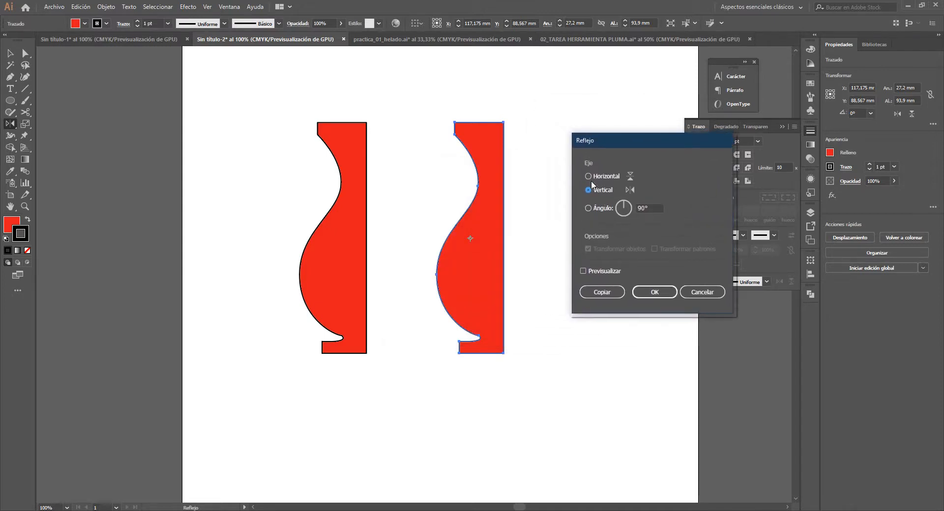
pyautogui.click(582, 271)
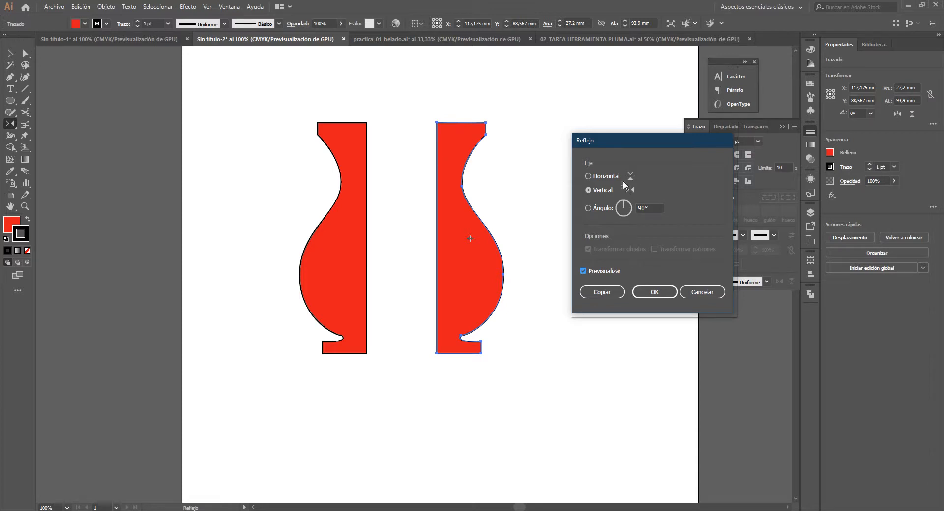
pyautogui.click(589, 176)
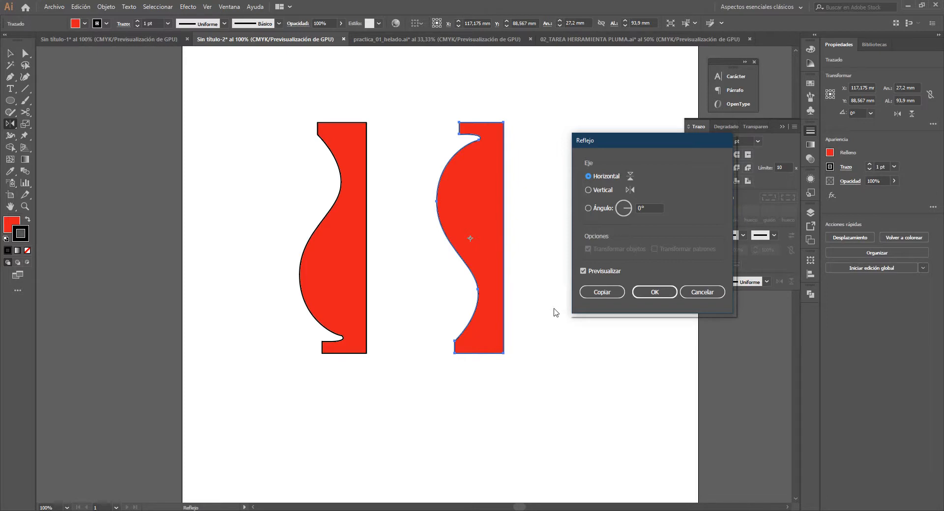
pyautogui.click(589, 190)
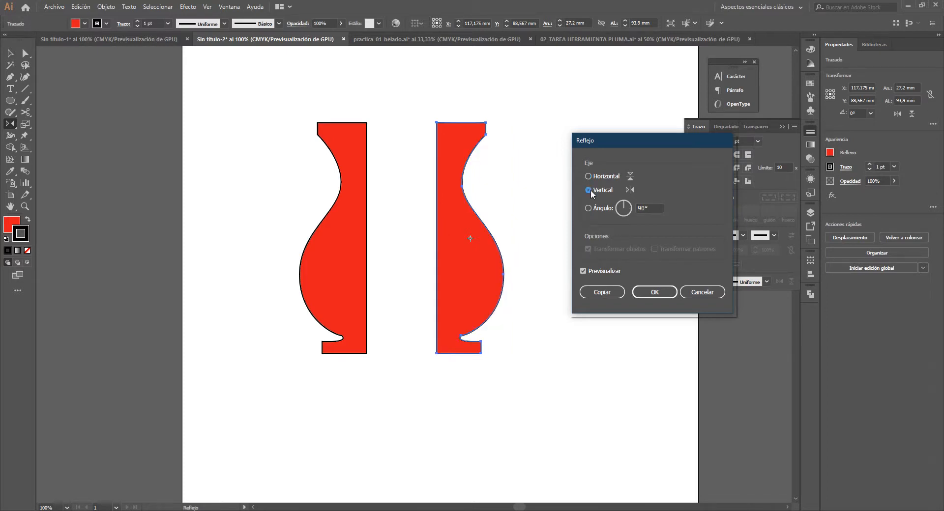
pyautogui.click(669, 293)
pyautogui.press('v')
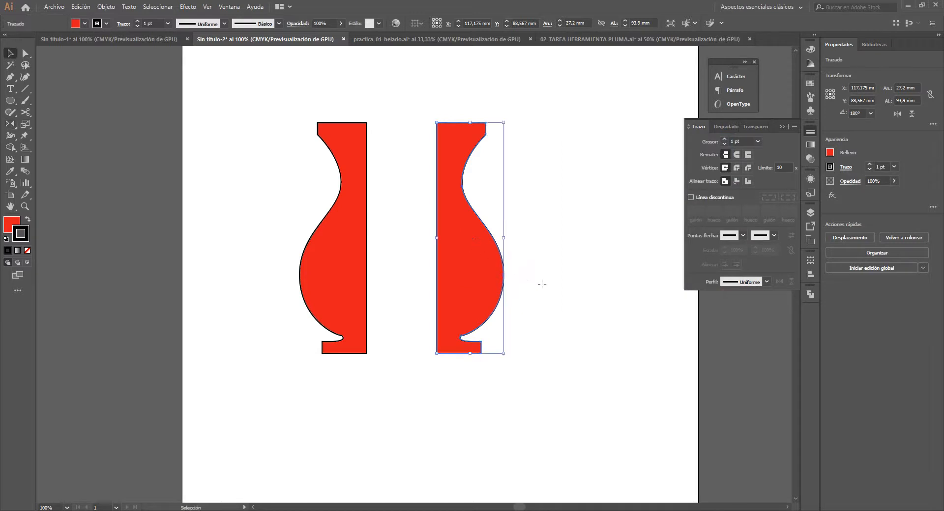
pyautogui.click(541, 284)
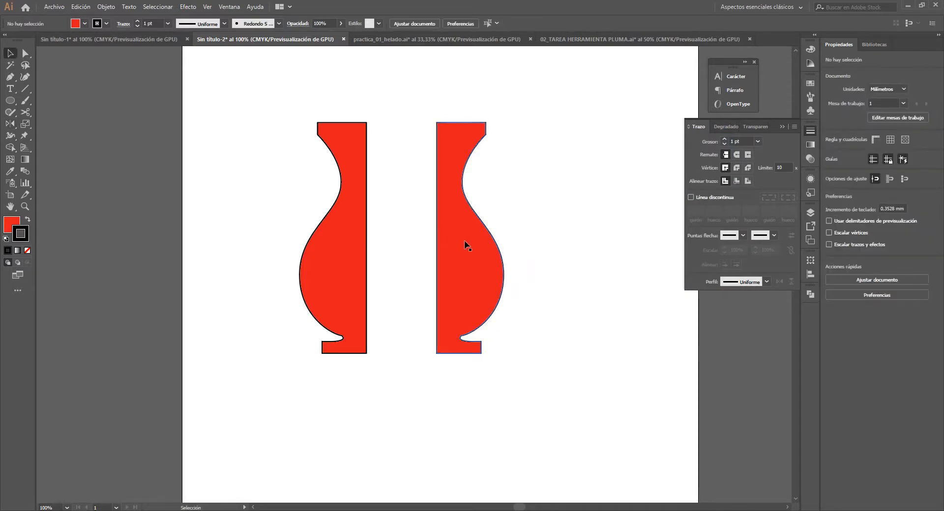
# - Move the mirrored half horizontally so it slightly overlaps the original, and unite both halves into one vase shape
pyautogui.moveTo(464, 241); pyautogui.dragTo(403, 279)
pyautogui.click(494, 249)
pyautogui.moveTo(473, 143); pyautogui.dragTo(261, 224)
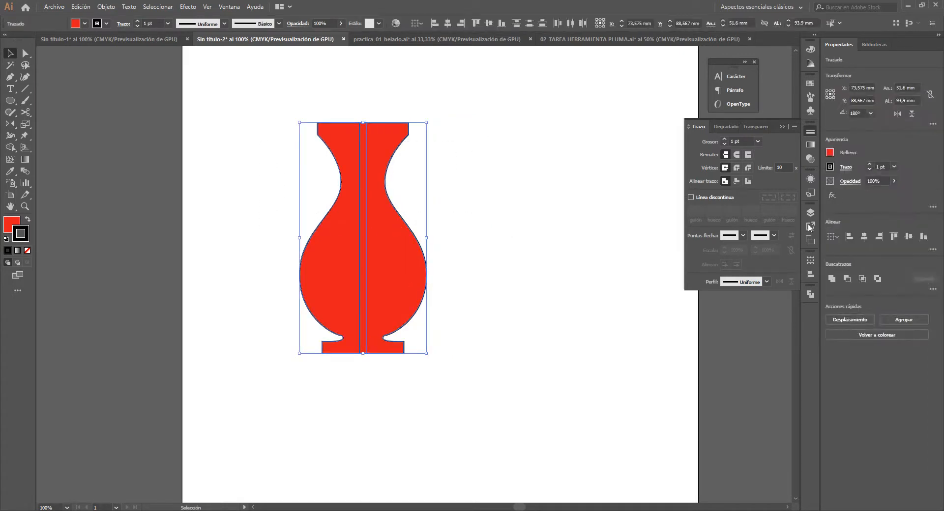
pyautogui.click(831, 279)
pyautogui.click(499, 226)
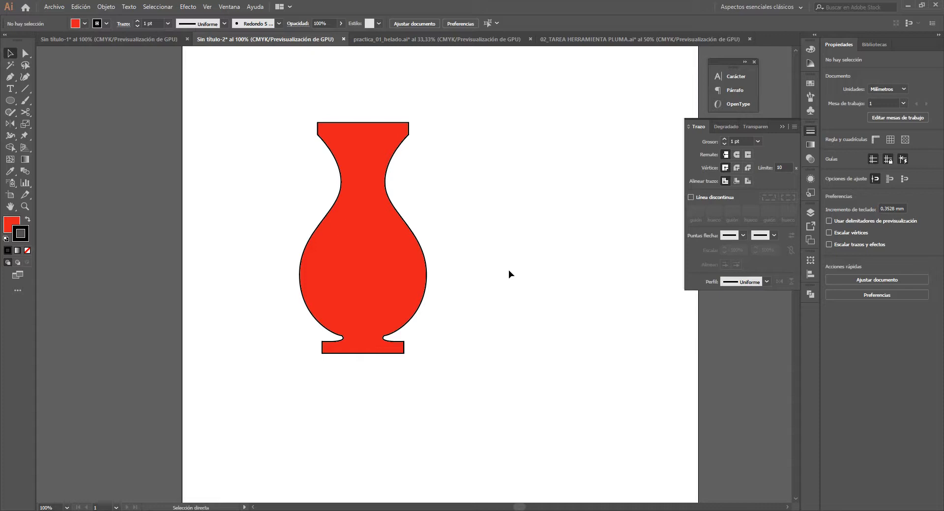
# - Undo the union and the move of the mirrored half, and delete that mirrored copy
pyautogui.hotkey('ctrl', 'z')
pyautogui.hotkey('ctrl', 'z')
pyautogui.click(473, 272)
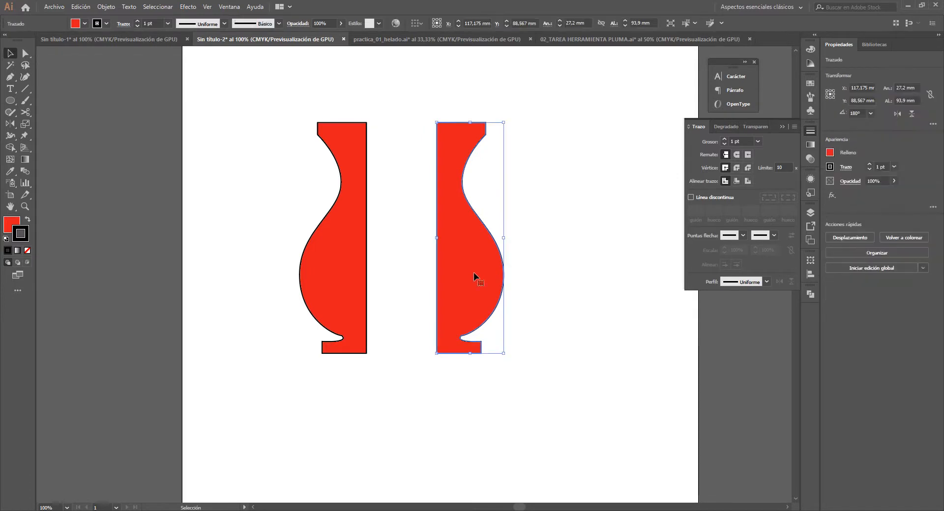
pyautogui.press('Delete')
# - Create a copy of the half vase reflected across the vertical axis
pyautogui.click(351, 251)
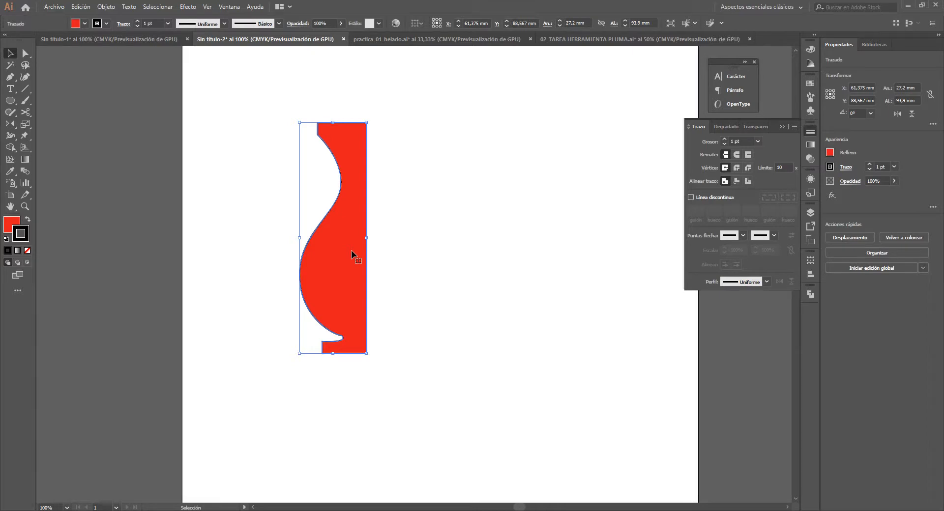
pyautogui.press('o')
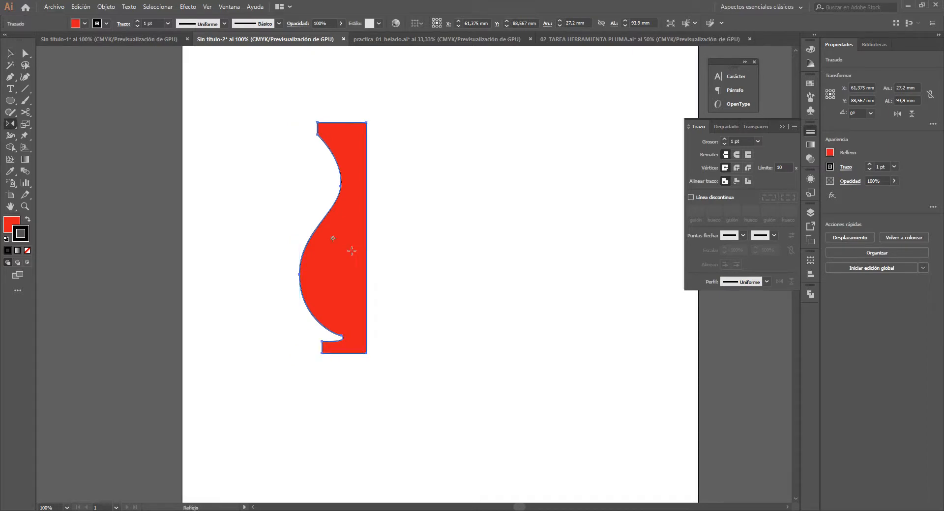
pyautogui.press('Return')
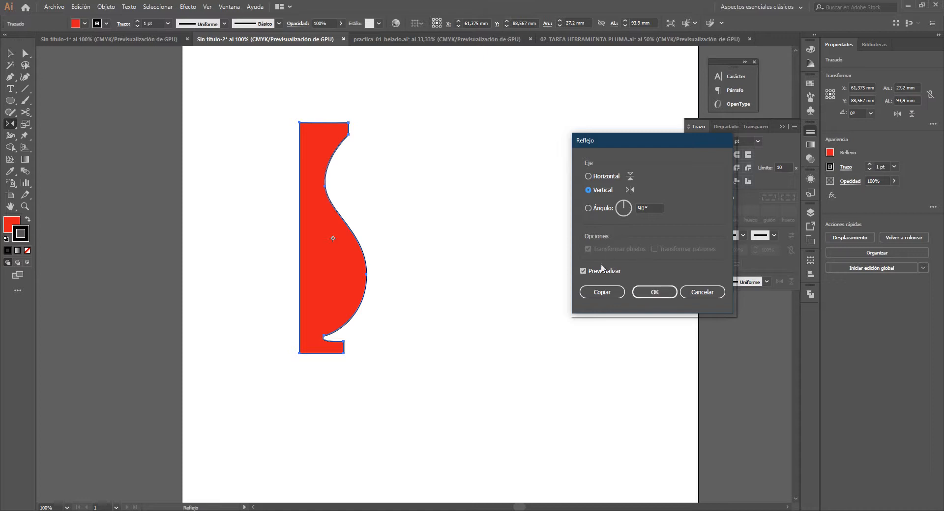
pyautogui.click(602, 292)
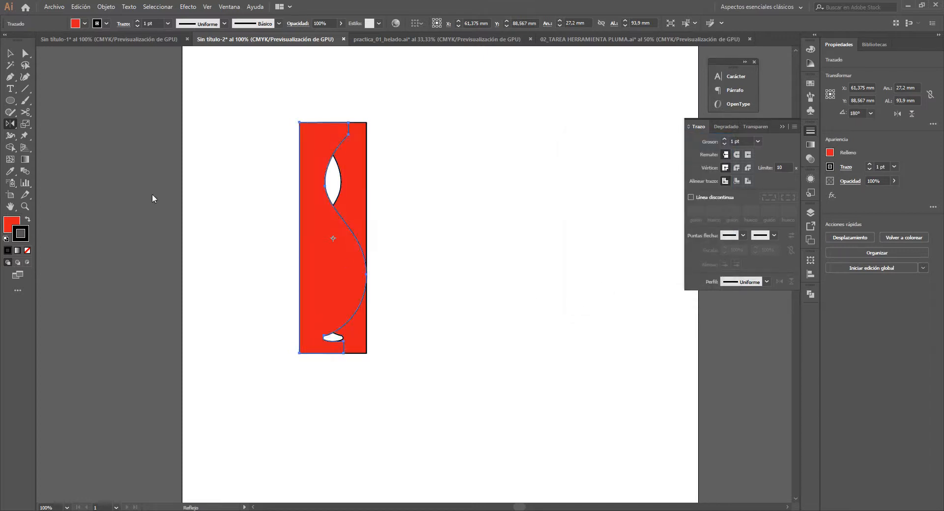
# - Try to move the original half vase horizontally away from its reflected copy, and undo the move
pyautogui.click(10, 52)
pyautogui.click(430, 245)
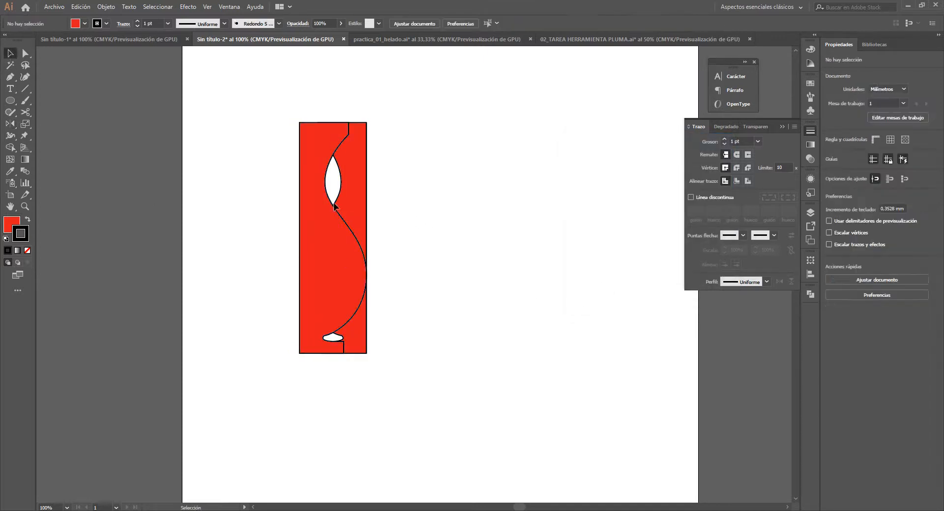
pyautogui.click(317, 207)
pyautogui.click(396, 201)
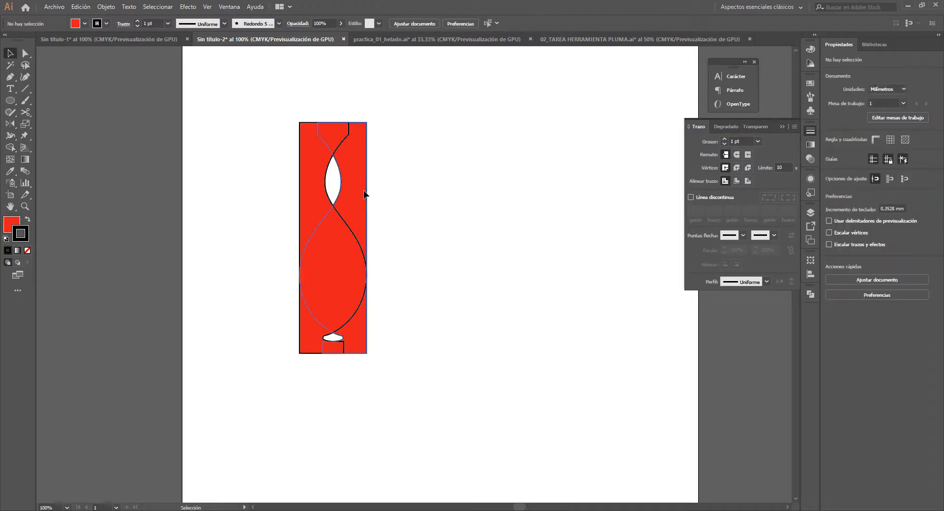
pyautogui.moveTo(364, 194); pyautogui.dragTo(434, 193)
pyautogui.hotkey('ctrl', 'z')
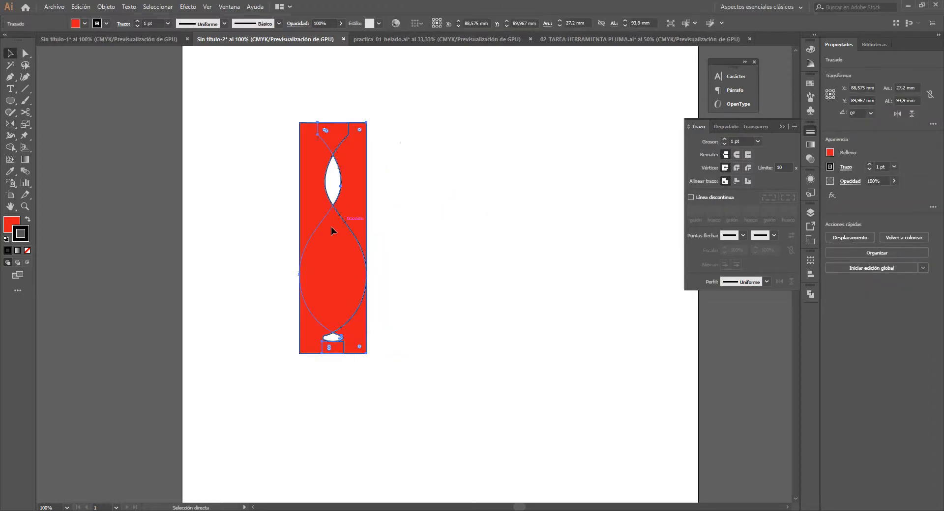
# - Move the reflected half horizontally so it slightly overlaps the original, and unite both halves into one vase shape
pyautogui.click(432, 200)
pyautogui.moveTo(305, 184); pyautogui.dragTo(368, 185)
pyautogui.click(488, 194)
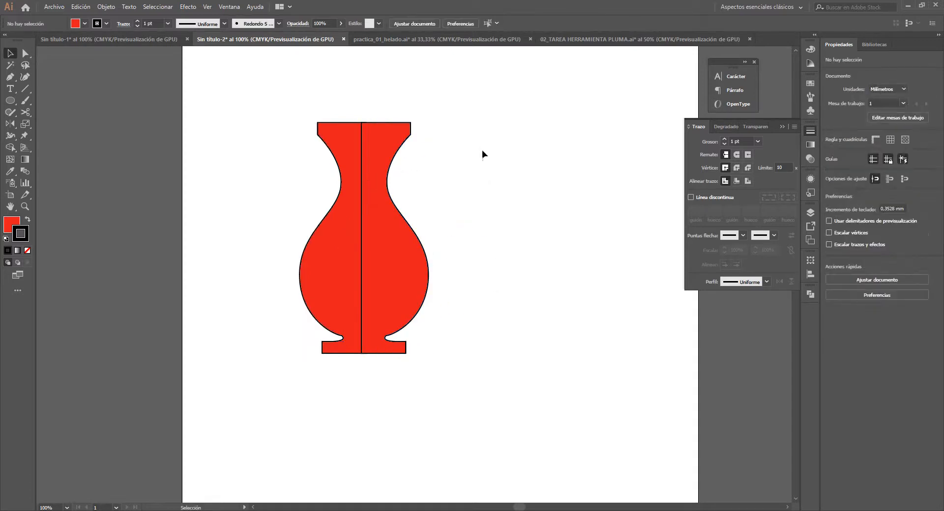
pyautogui.moveTo(481, 154); pyautogui.dragTo(278, 222)
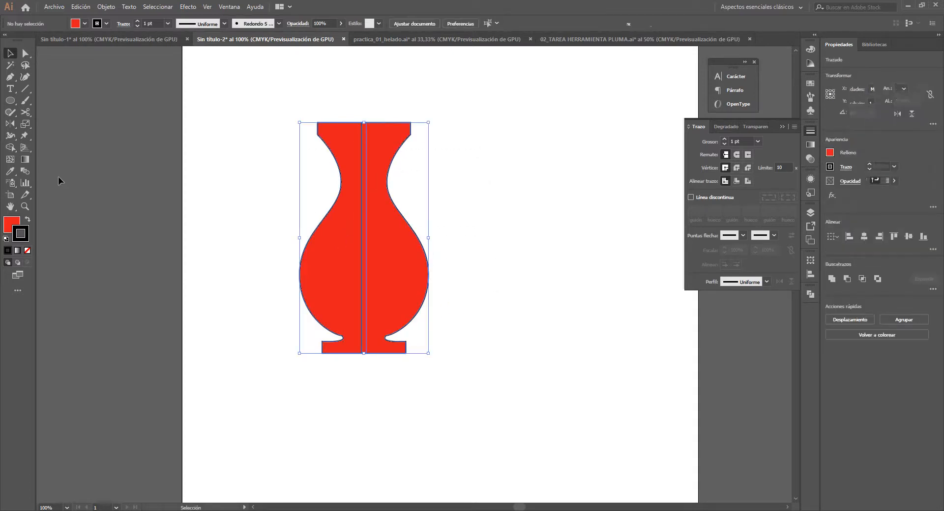
pyautogui.click(830, 279)
pyautogui.click(501, 225)
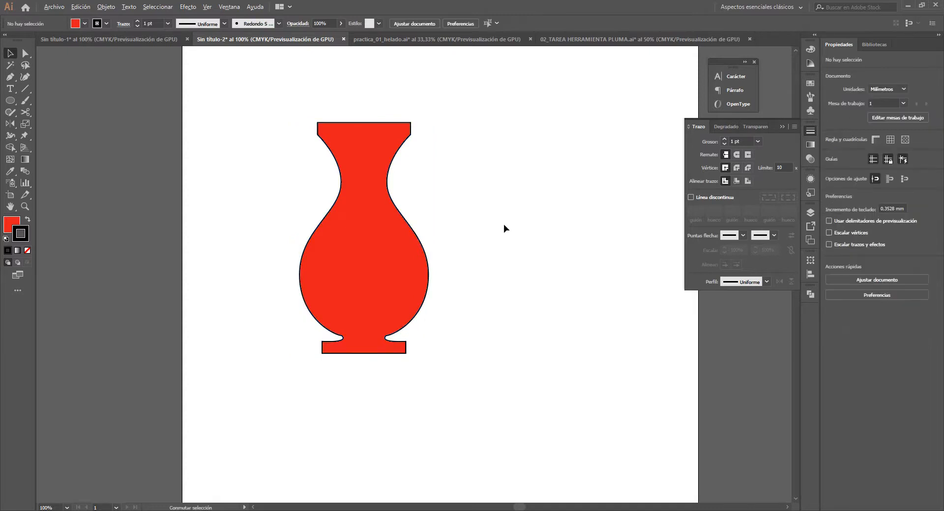
# - Select the united vase and try rotating it freely around its own centre, undoing the rotations
pyautogui.scroll(-2, 503, 224)
pyautogui.scroll(2, 503, 229)
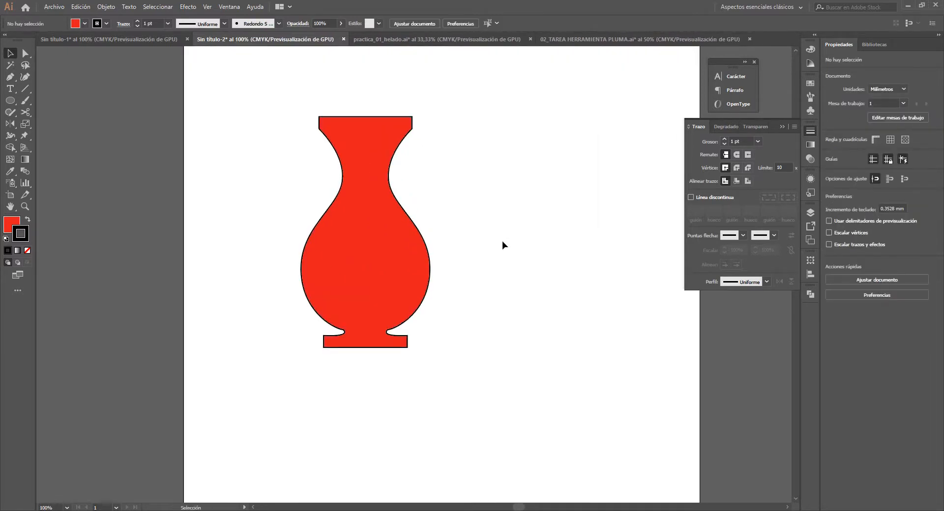
pyautogui.scroll(-1, 502, 240)
pyautogui.moveTo(494, 251); pyautogui.dragTo(287, 165)
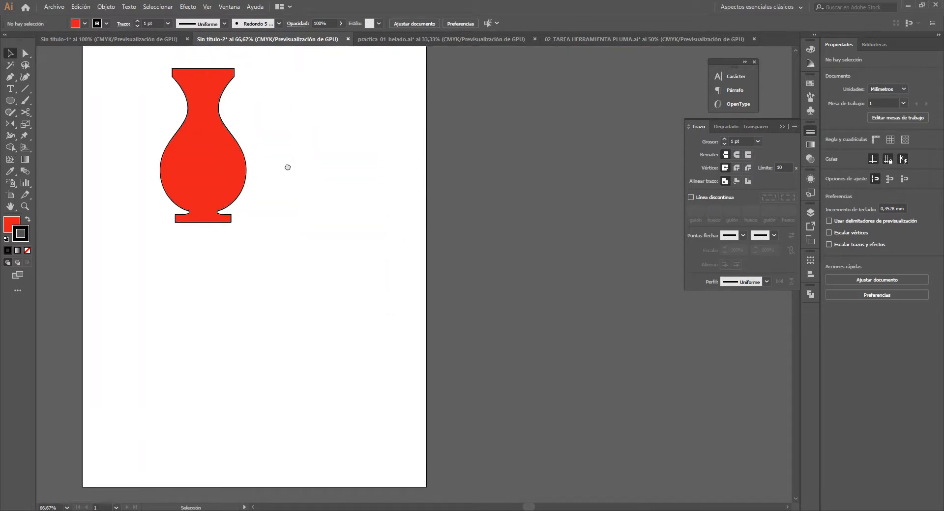
pyautogui.scroll(-1, 287, 167)
pyautogui.click(213, 201)
pyautogui.moveTo(213, 202); pyautogui.dragTo(305, 242)
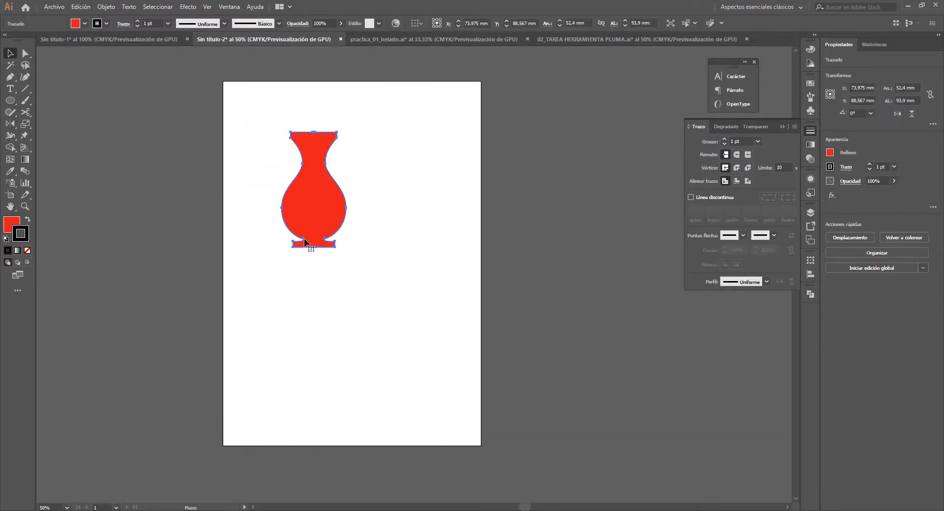
pyautogui.scroll(1, 312, 210)
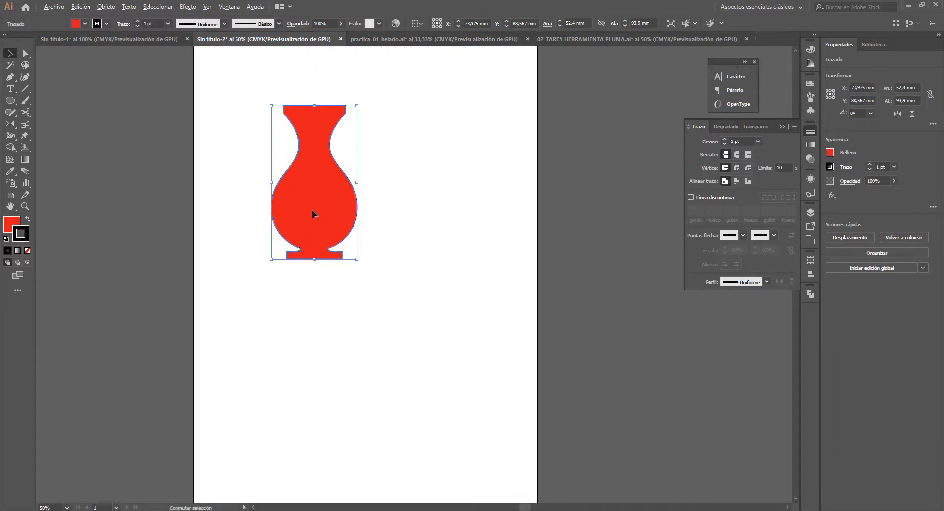
pyautogui.moveTo(316, 208); pyautogui.dragTo(358, 211)
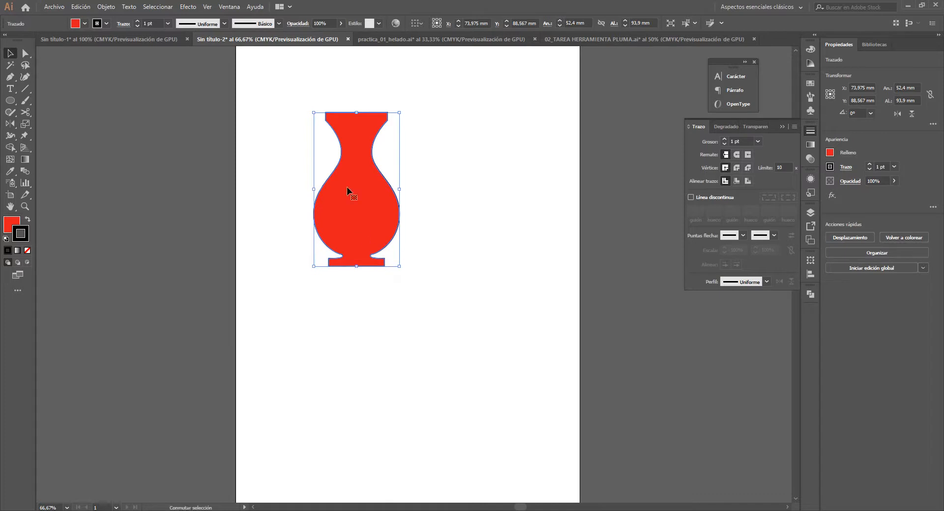
pyautogui.hotkey('ctrl', '1')
pyautogui.press('r')
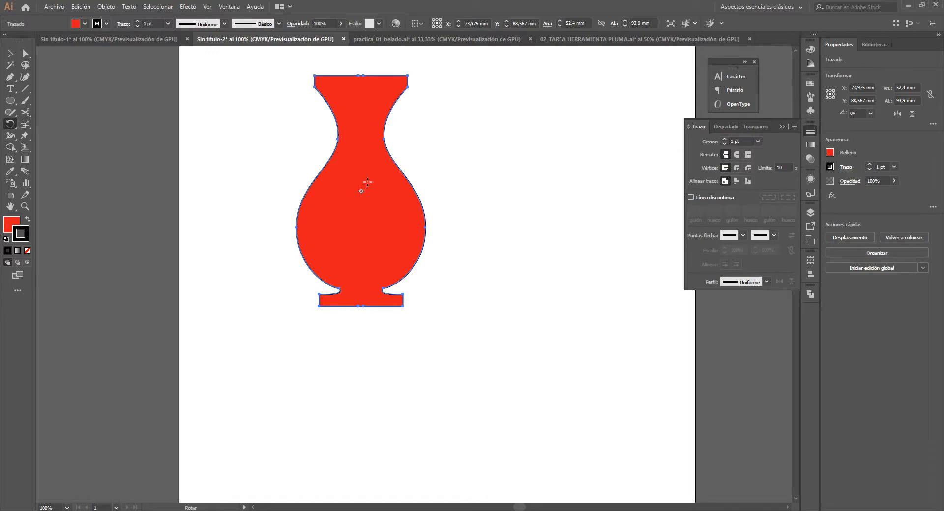
pyautogui.moveTo(420, 172); pyautogui.dragTo(385, 183)
pyautogui.hotkey('ctrl', 'z')
pyautogui.moveTo(361, 193); pyautogui.dragTo(362, 203)
pyautogui.hotkey('ctrl', 'z')
pyautogui.hotkey('ctrl', 'z')
# - Place the rotation centre outside the artboard, try rotating the vase around that distant point, and undo the rotation
pyautogui.click(114, 266)
pyautogui.moveTo(213, 375)
pyautogui.mouseDown()
pyautogui.moveTo(280, 270)
pyautogui.moveTo(290, 236)
pyautogui.mouseUp()
pyautogui.scroll(-2, 290, 235)
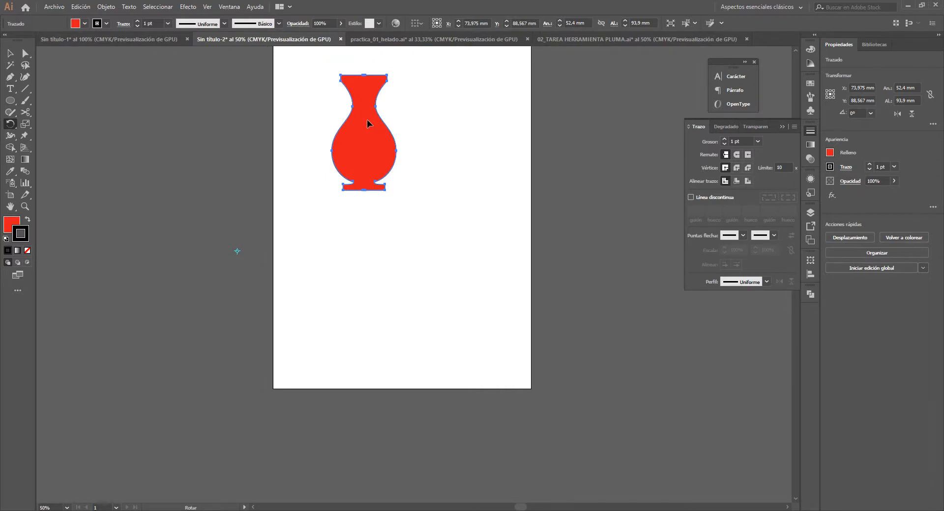
pyautogui.moveTo(367, 123); pyautogui.dragTo(198, 191)
pyautogui.moveTo(217, 282); pyautogui.dragTo(208, 264)
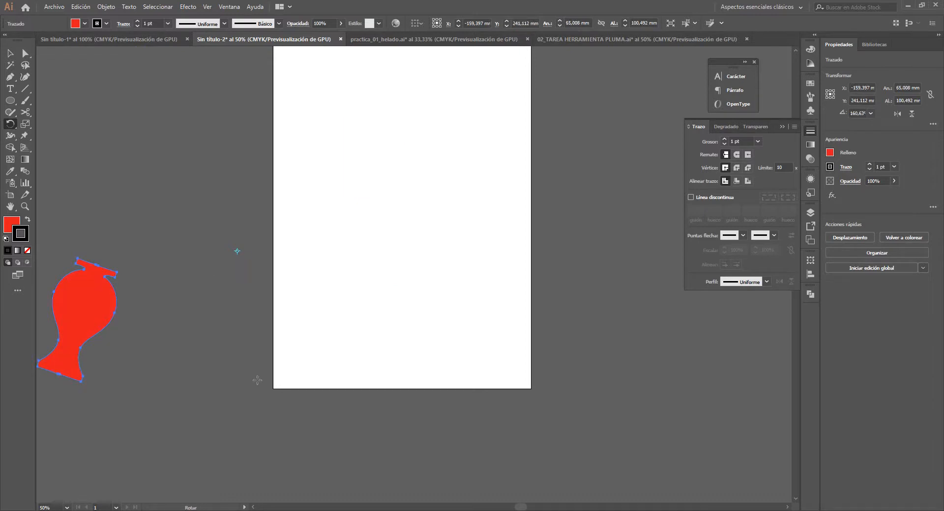
pyautogui.moveTo(279, 275); pyautogui.dragTo(431, 268)
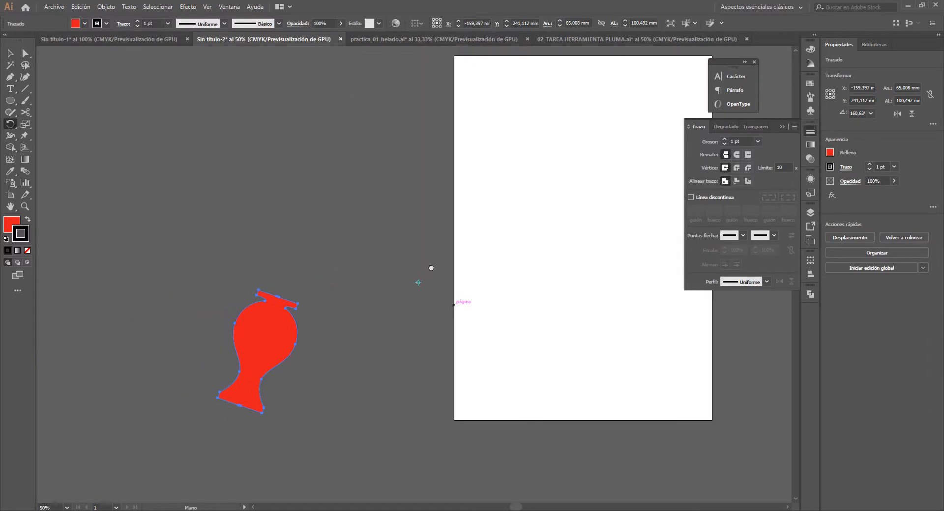
pyautogui.hotkey('ctrl', 'z')
# - Move the vase off the artboard into the empty canvas, to about X -271 mm and Y 42 mm
pyautogui.press('v')
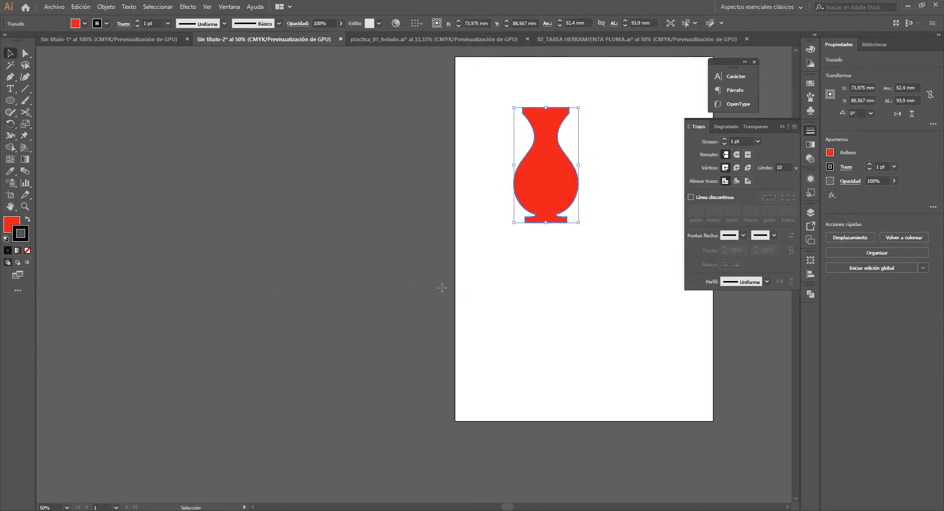
pyautogui.moveTo(533, 196); pyautogui.dragTo(385, 221)
pyautogui.moveTo(467, 237); pyautogui.dragTo(431, 200)
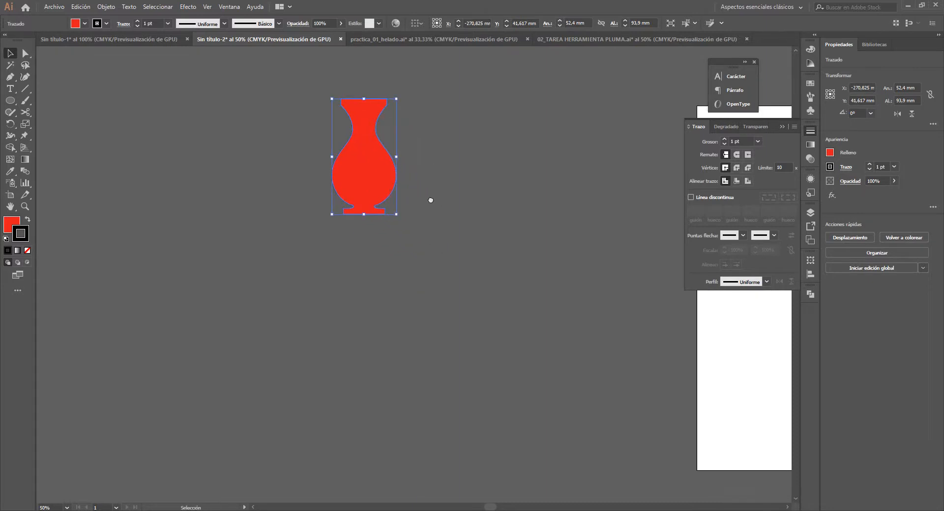
# - Set the rotation centre below the vase's base and create a copy rotated about 33° clockwise around it
pyautogui.press('r')
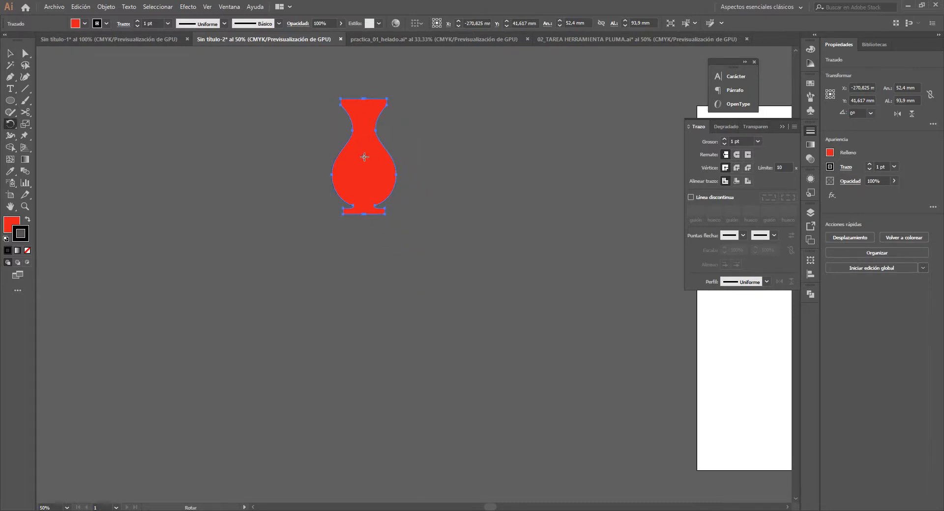
pyautogui.click(401, 283)
pyautogui.click(436, 247)
pyautogui.click(362, 275)
pyautogui.moveTo(362, 269); pyautogui.dragTo(361, 298)
pyautogui.moveTo(374, 148); pyautogui.dragTo(441, 179)
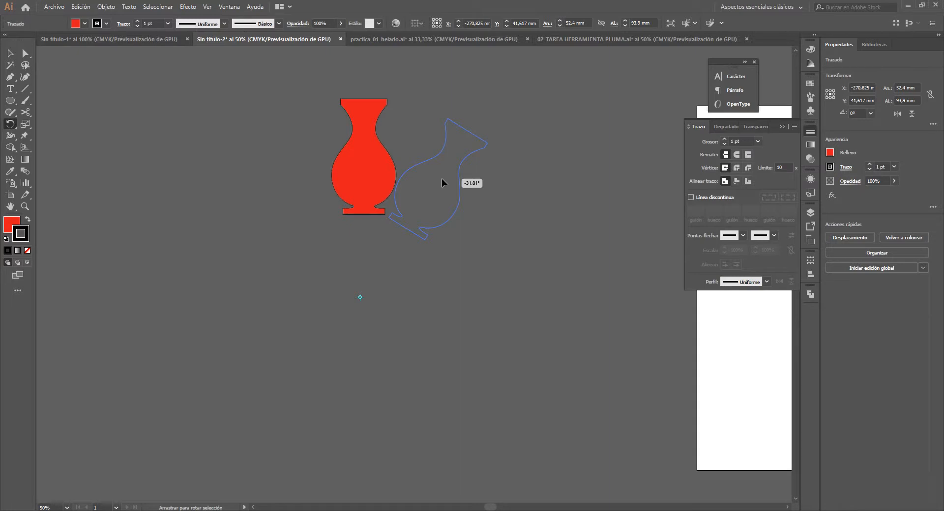
pyautogui.moveTo(442, 179); pyautogui.dragTo(444, 180)
pyautogui.moveTo(442, 181); pyautogui.dragTo(444, 181)
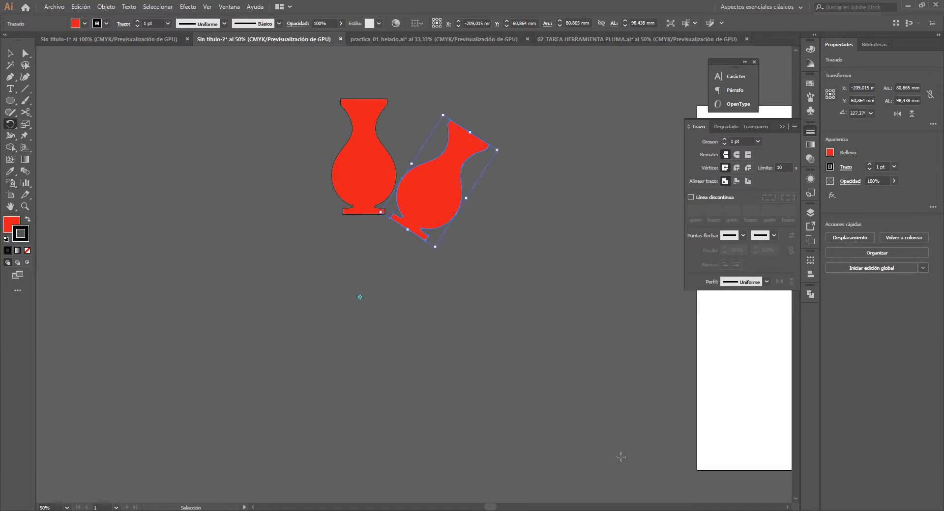
# - Repeat the rotated copy nine times to complete a full ring of vases around the centre point, and clear the selection
pyautogui.hotkey('ctrl', 'd')
pyautogui.hotkey('ctrl', 'd')
pyautogui.hotkey('ctrl', 'd')
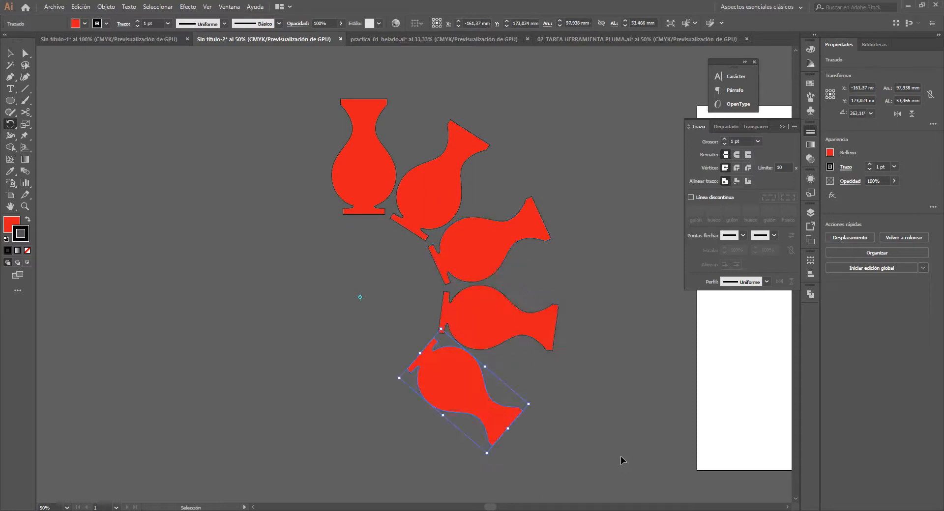
pyautogui.hotkey('ctrl', 'd')
pyautogui.hotkey('ctrl', 'd')
pyautogui.hotkey('ctrl', 'd')
pyautogui.hotkey('ctrl', 'd')
pyautogui.hotkey('ctrl', 'd')
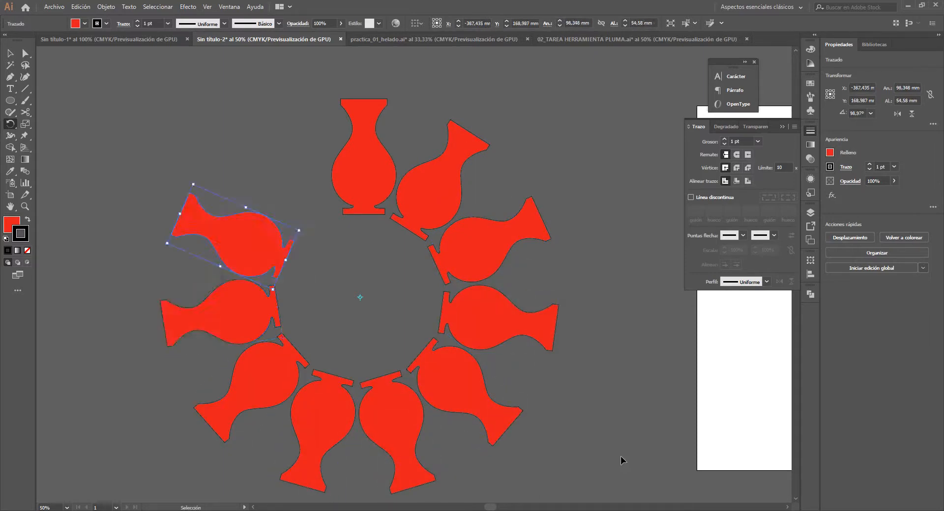
pyautogui.hotkey('ctrl', 'd')
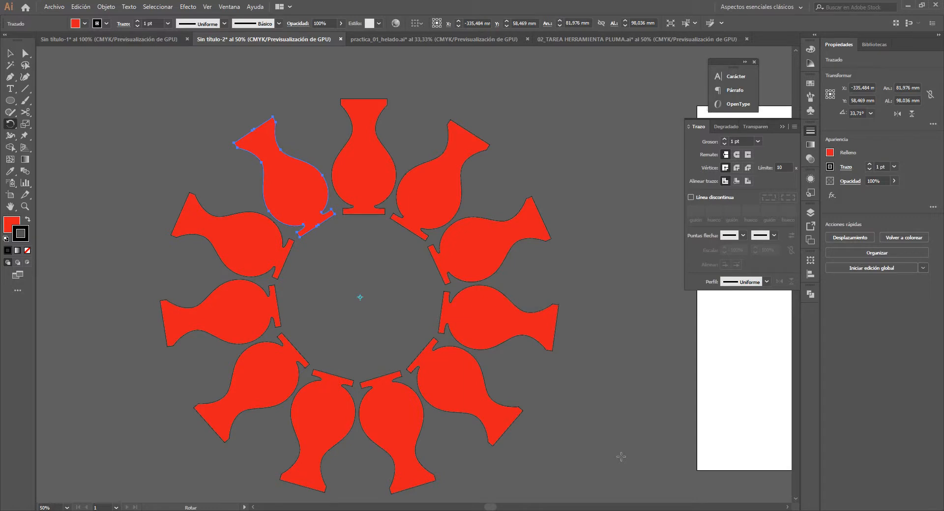
pyautogui.press('v')
pyautogui.click(585, 325)
pyautogui.scroll(-1, 558, 337)
pyautogui.moveTo(566, 352); pyautogui.dragTo(424, 365)
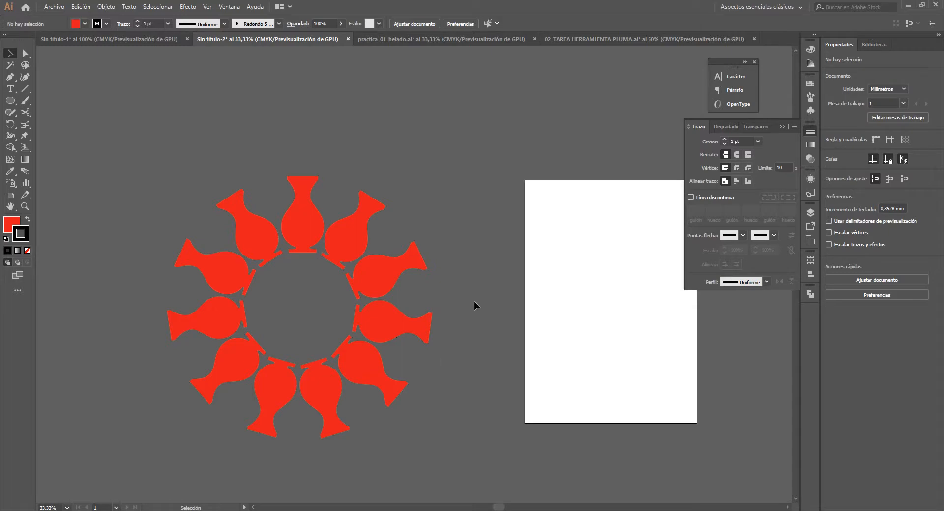
# - Examine the text examples in the Sin título-1 document, and return to the ring of vases in Sin título-2
pyautogui.click(568, 40)
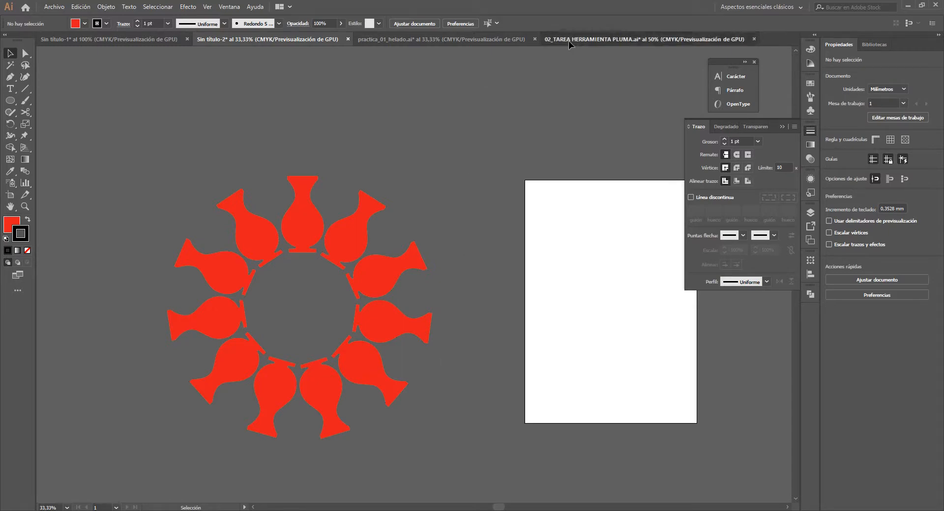
pyautogui.click(457, 39)
pyautogui.click(323, 41)
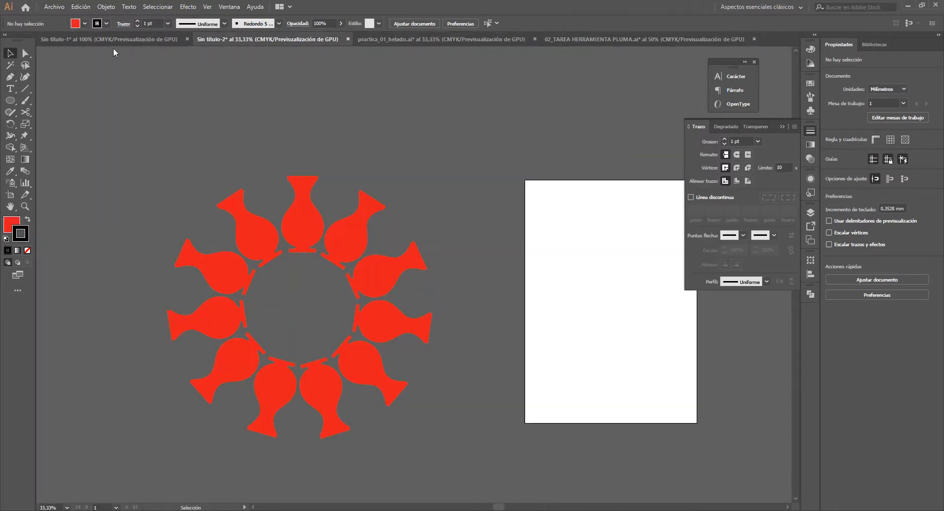
pyautogui.click(113, 41)
pyautogui.scroll(-3, 474, 223)
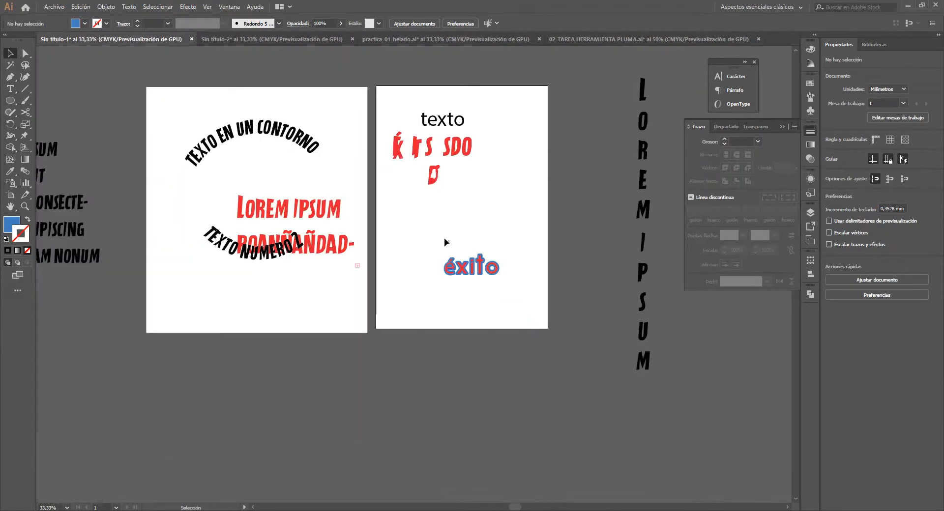
pyautogui.moveTo(313, 230); pyautogui.dragTo(444, 255)
pyautogui.click(268, 41)
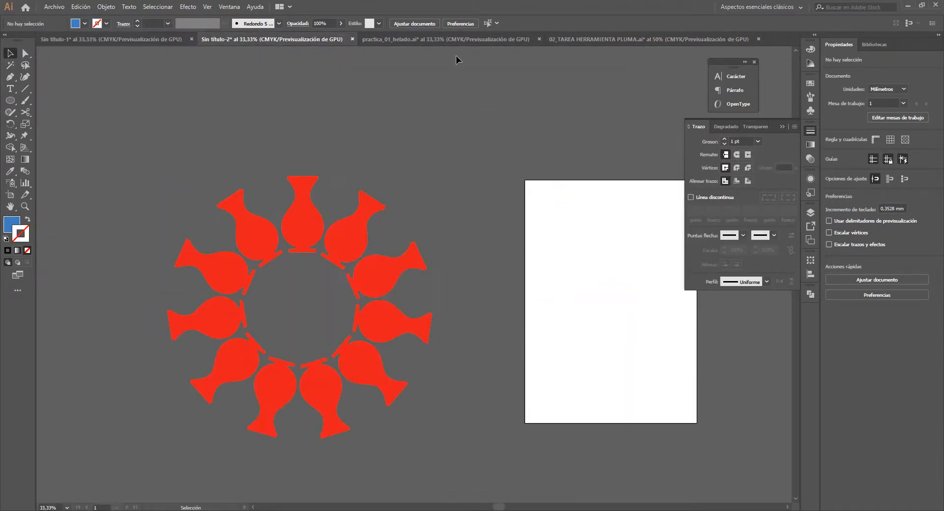
# - Examine the popsicle illustration in practica_01_helado.ai up close and as a whole, and return to the vase document
pyautogui.click(468, 41)
pyautogui.scroll(2, 479, 265)
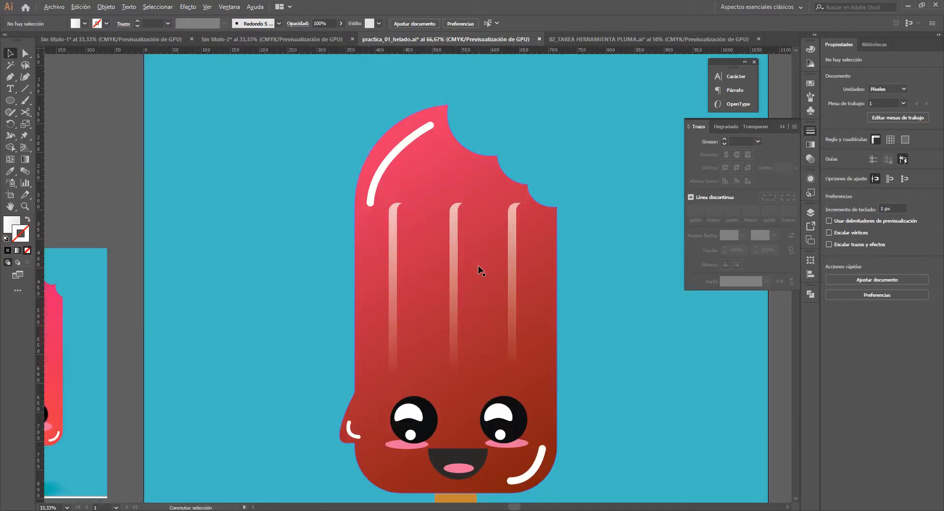
pyautogui.moveTo(469, 325); pyautogui.dragTo(382, 216)
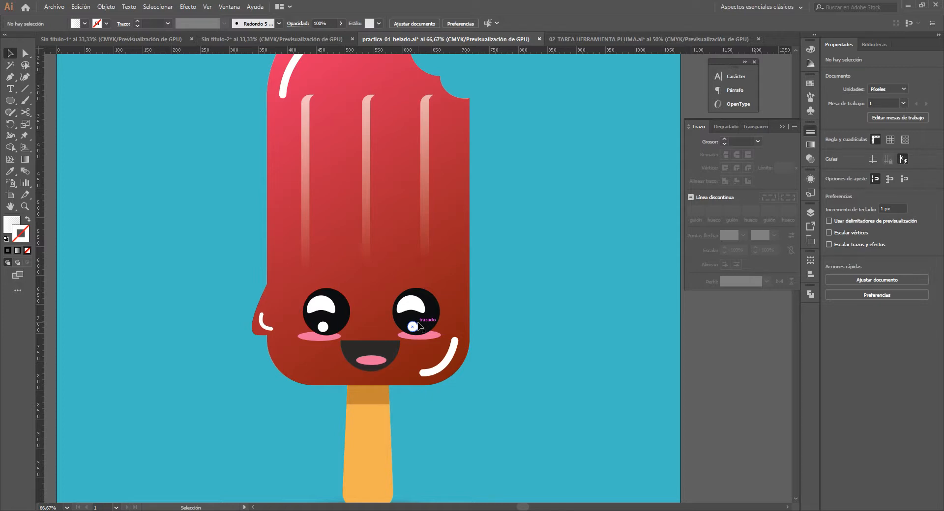
pyautogui.scroll(-3, 418, 326)
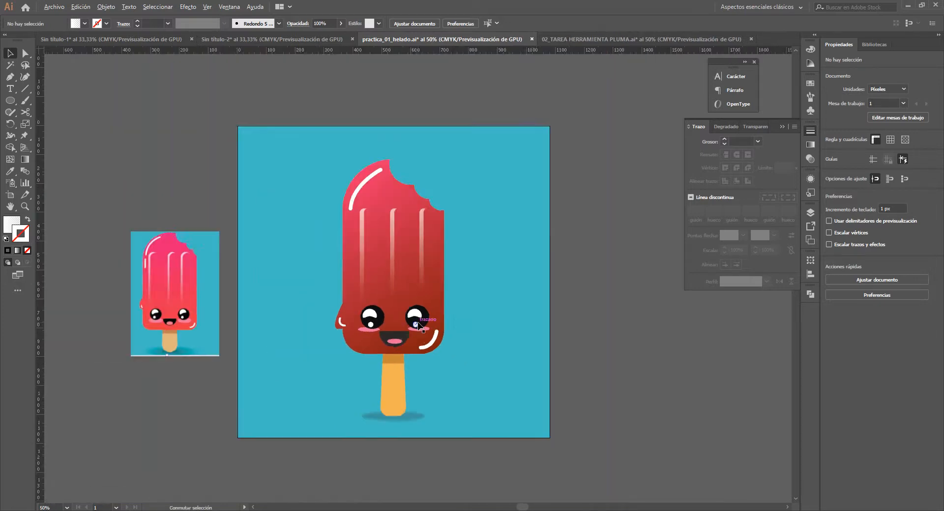
pyautogui.click(575, 40)
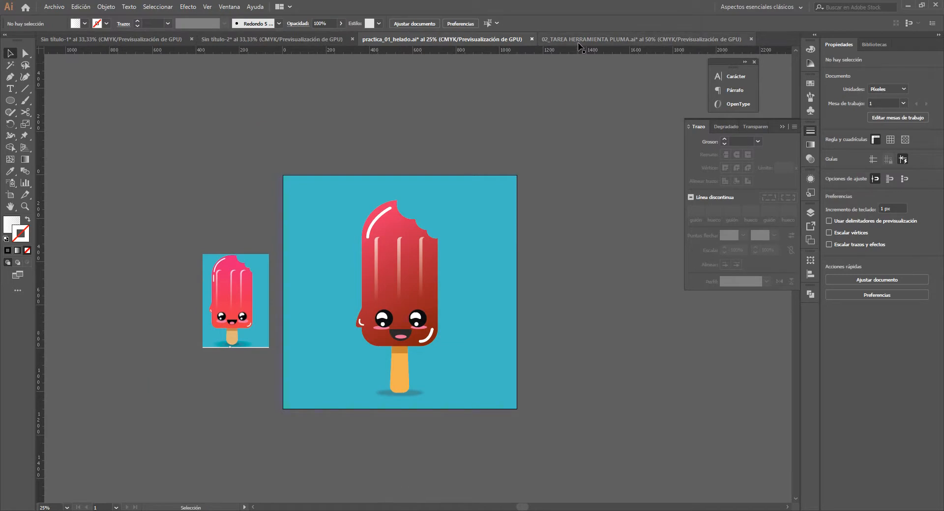
pyautogui.click(212, 40)
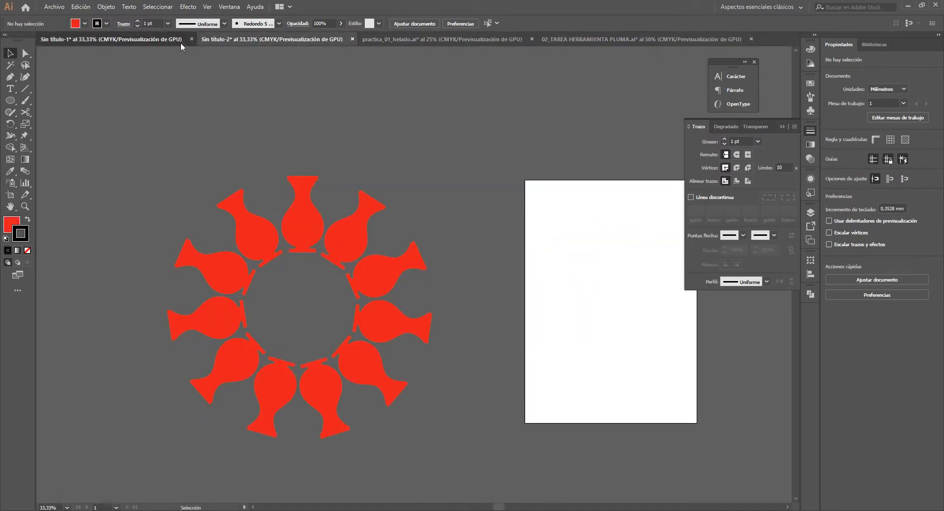
# - Show the text examples in Sin título-1 again and switch to the aTube Catcher screen recorder
pyautogui.click(181, 41)
pyautogui.moveTo(558, 254); pyautogui.dragTo(445, 286)
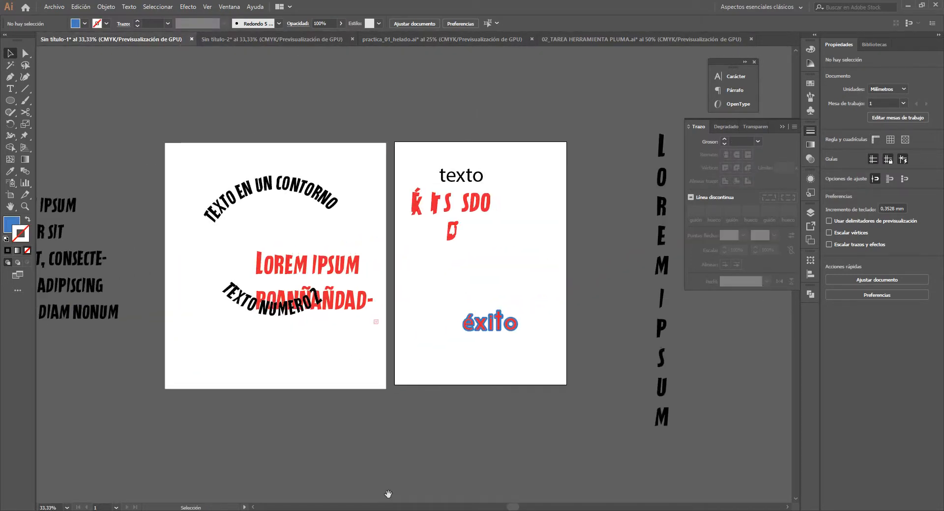
pyautogui.click(399, 510)
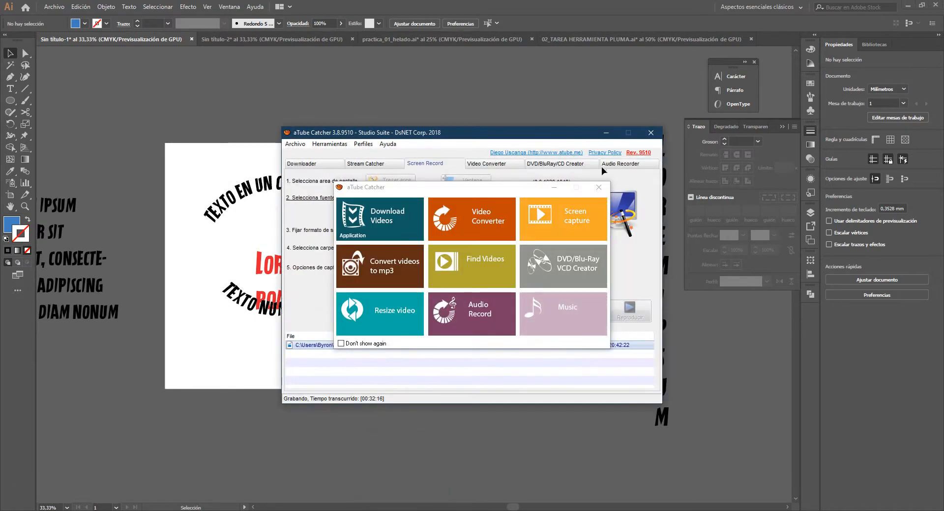